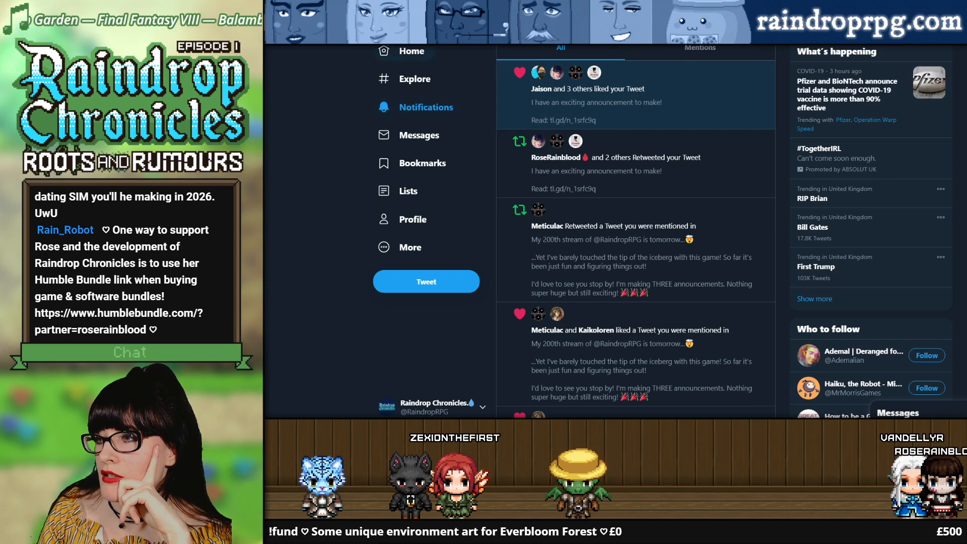
Step: Open the tweet about the exciting announcement on Twitter and bring up the Streamlabs Donation Goal page
left_click(590, 96)
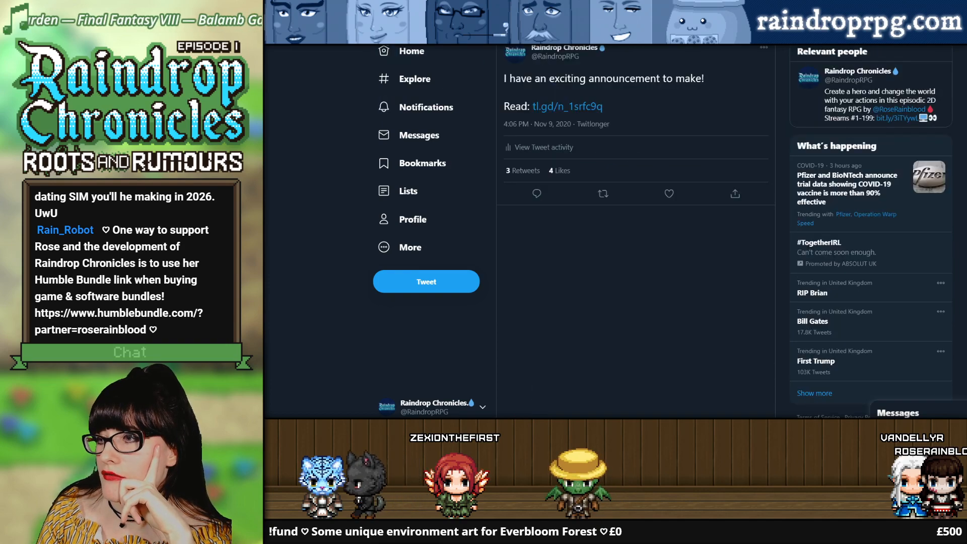
key("ctrl+Tab")
key("ctrl+Tab")
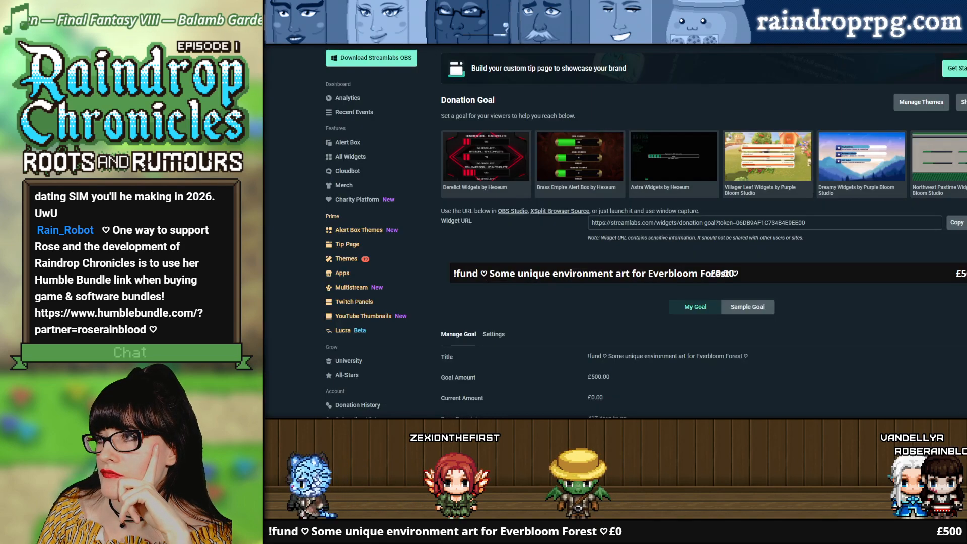
Step: View the Raindrop Chronicles world codex page and the schedule-and-info channel in Discord
key("ctrl+Tab")
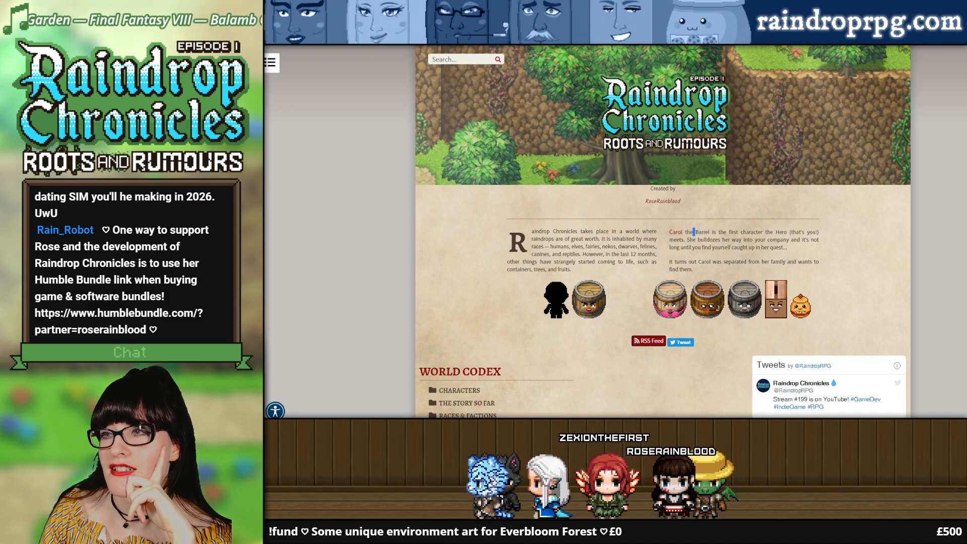
key("alt+Tab")
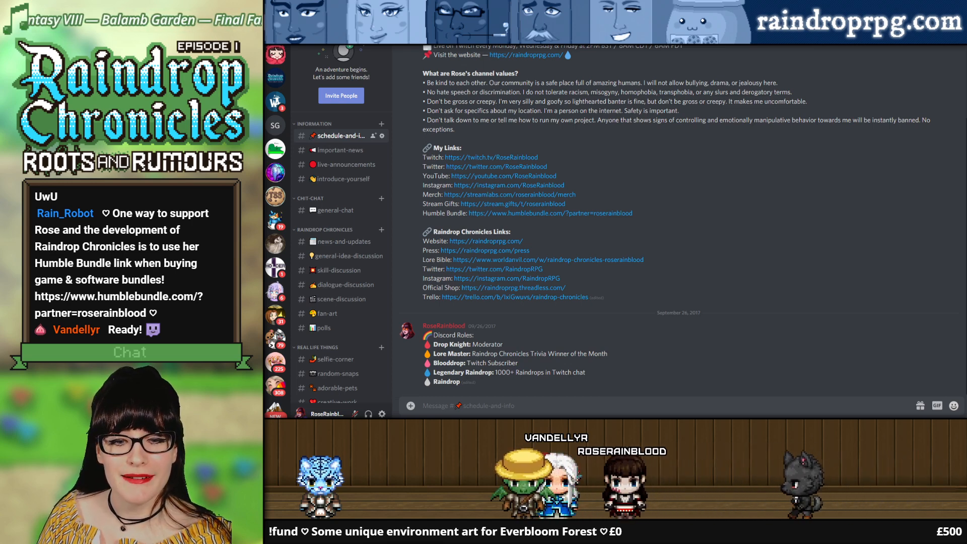
Step: Switch to Photoshop and hide the top layer to reveal the barrel between the two sprites
key("alt+Tab")
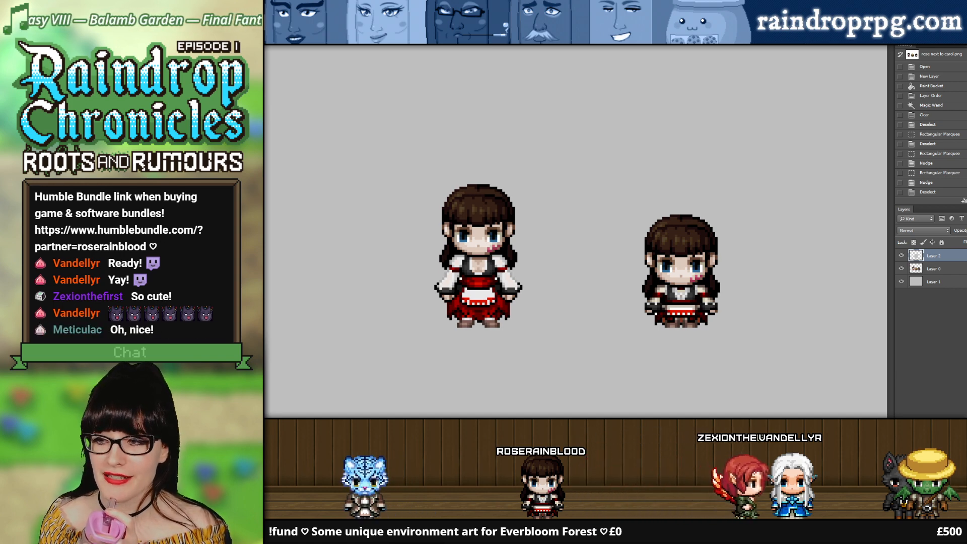
left_click(901, 254)
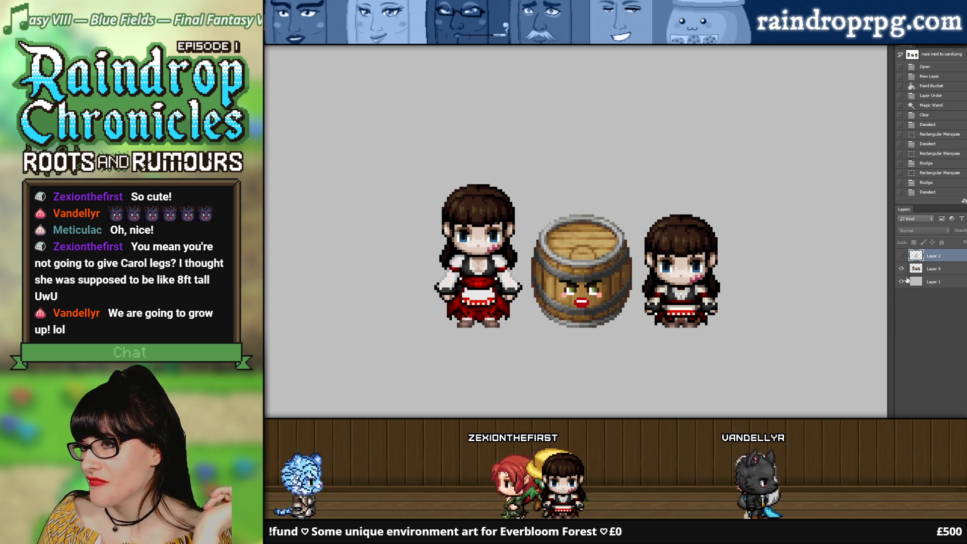
Step: Open the taller-character sprite sheet document and examine the walking sprites and the list of character layer groups
left_click(534, 39)
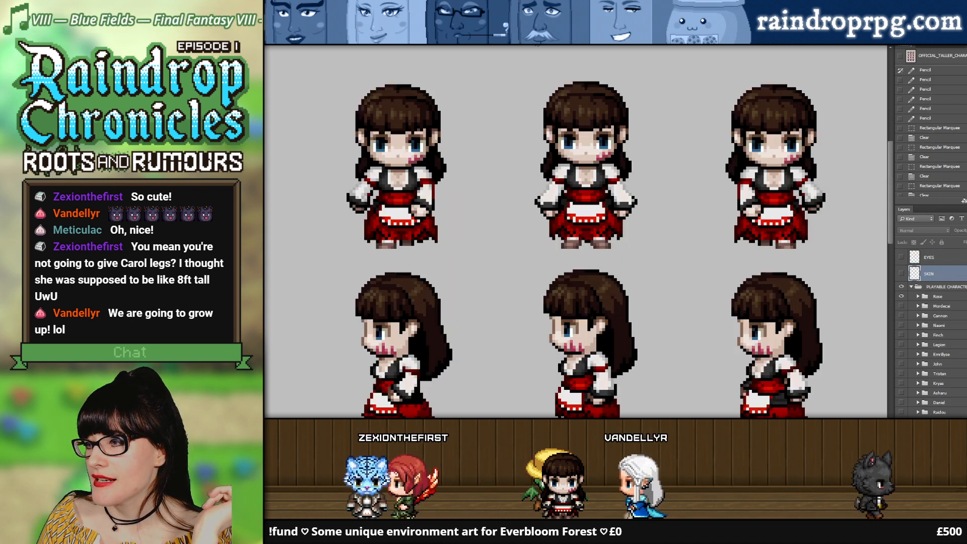
left_click_drag(890, 186, 909, 180)
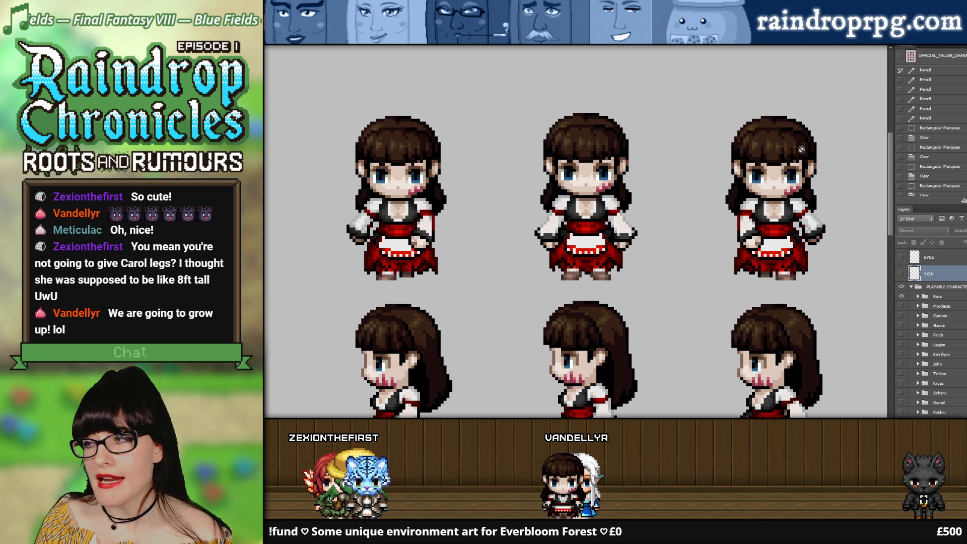
left_click_drag(891, 198, 895, 207)
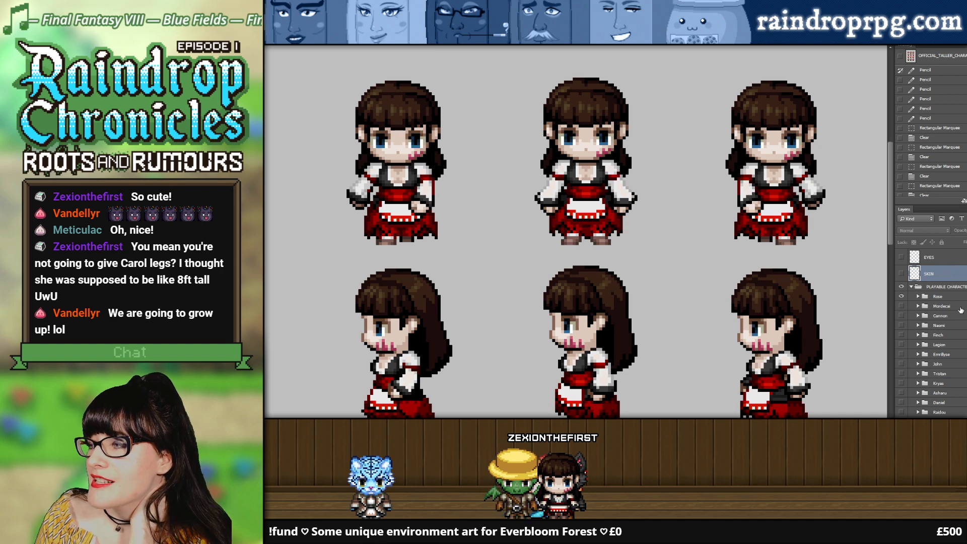
scroll(960, 310, "down", 5)
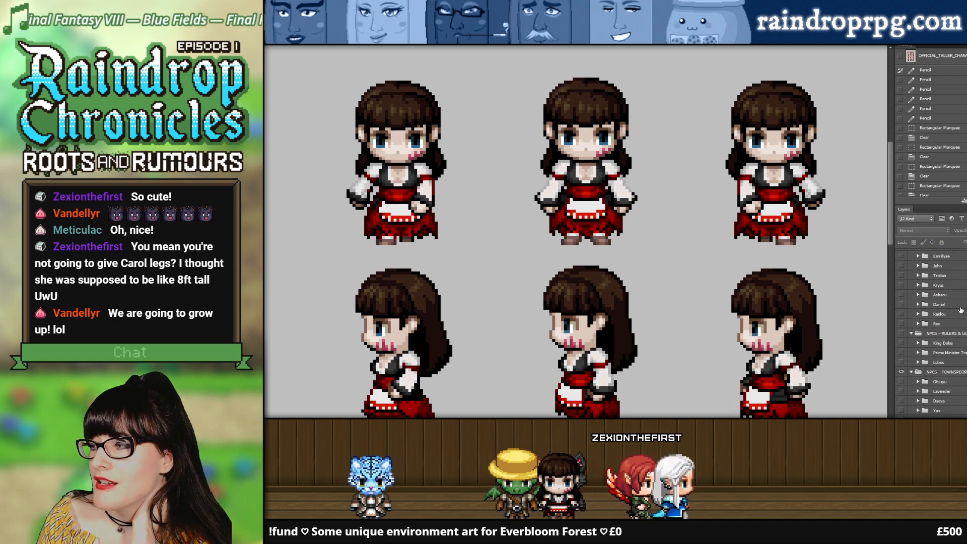
scroll(960, 310, "up", 2)
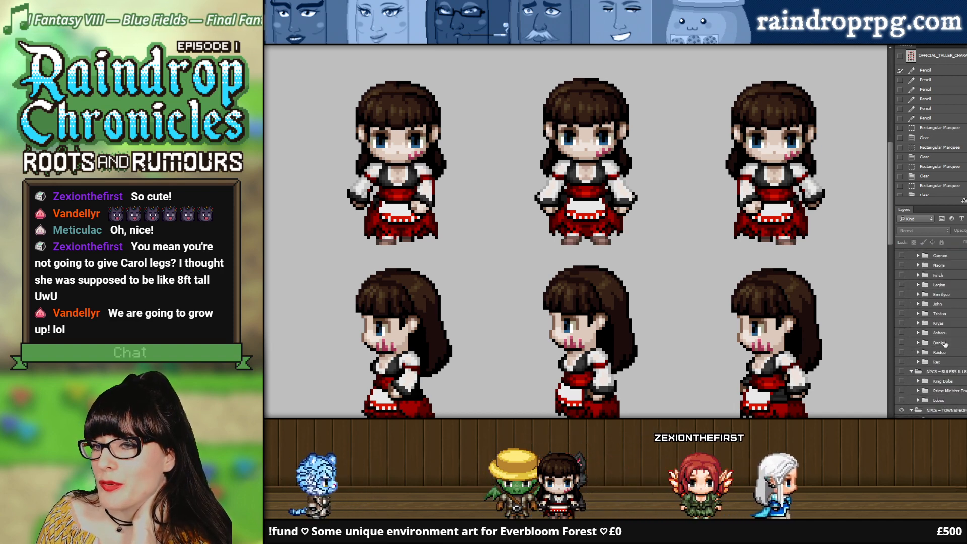
scroll(942, 327, "up", 3)
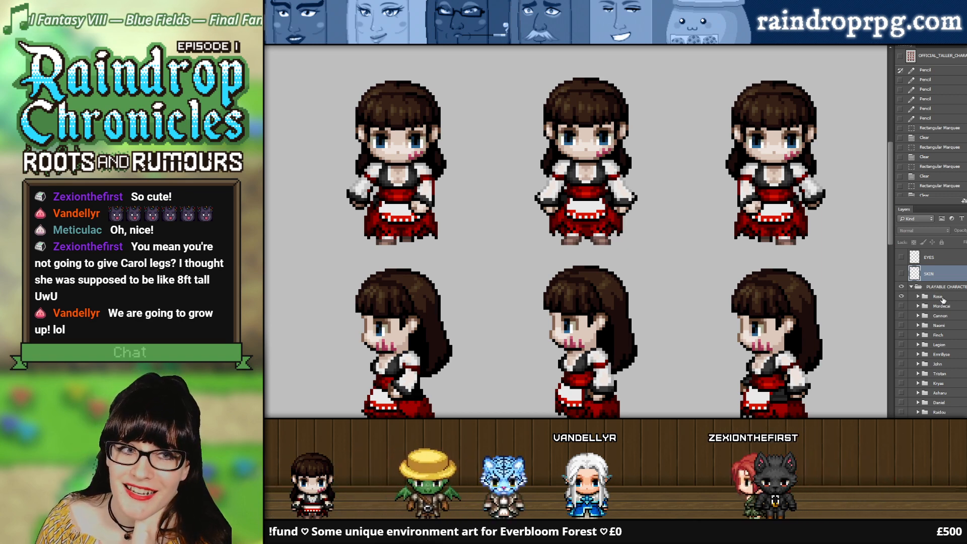
Step: Select the EYES layer and view it in isolation by temporarily hiding the Rose group
left_click(935, 258)
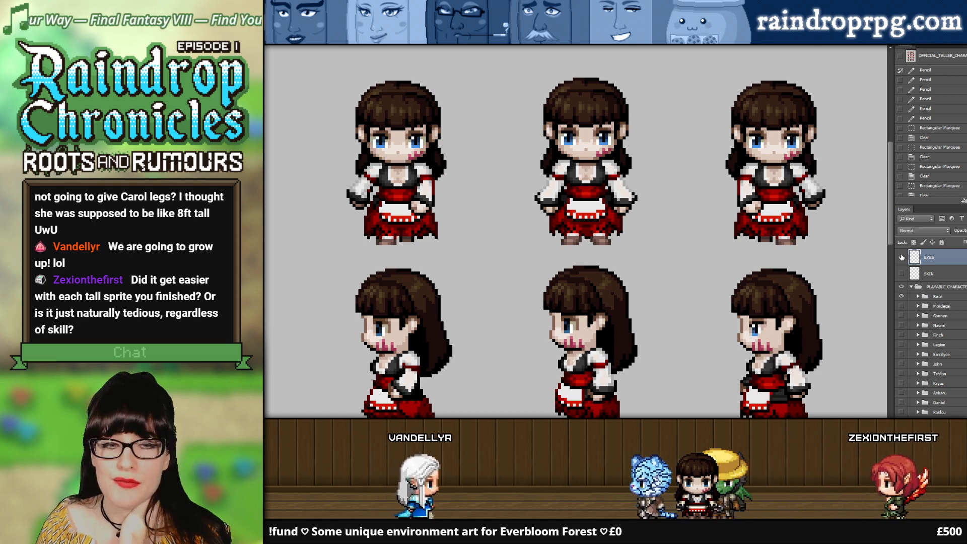
left_click(901, 296)
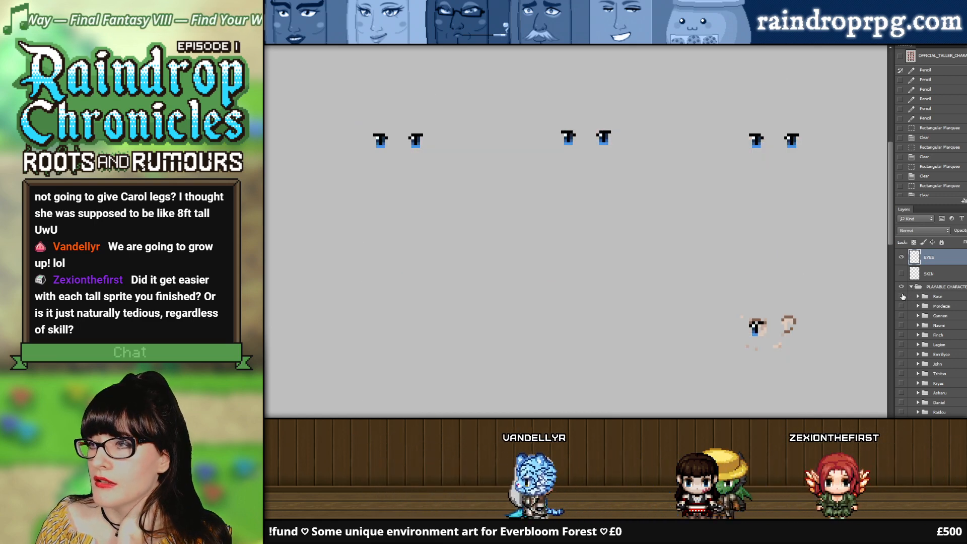
left_click(902, 296)
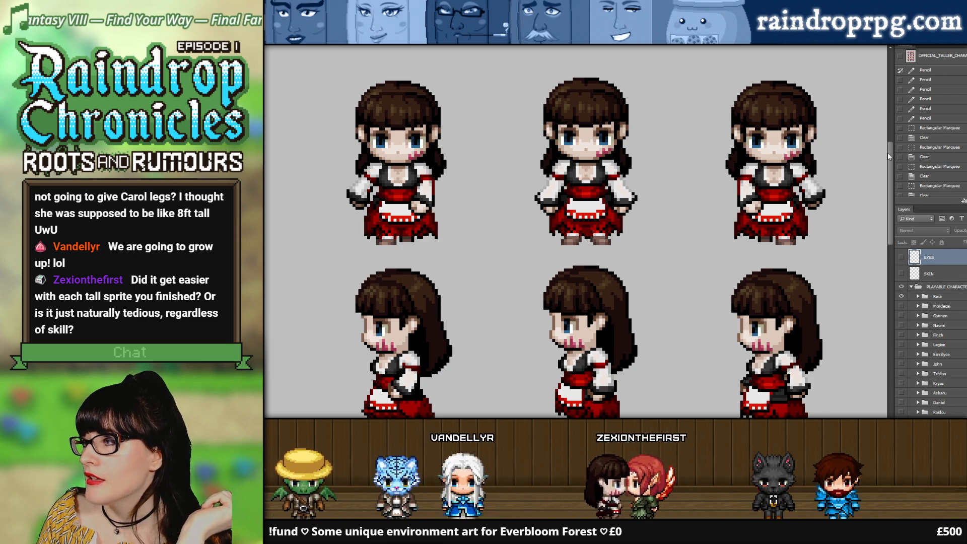
Step: Compare the sprites with the EYES layer shown and hidden, leaving the layer hidden
mouse_move(887, 152)
left_mouse_down()
mouse_move(893, 292)
mouse_move(882, 159)
left_mouse_up()
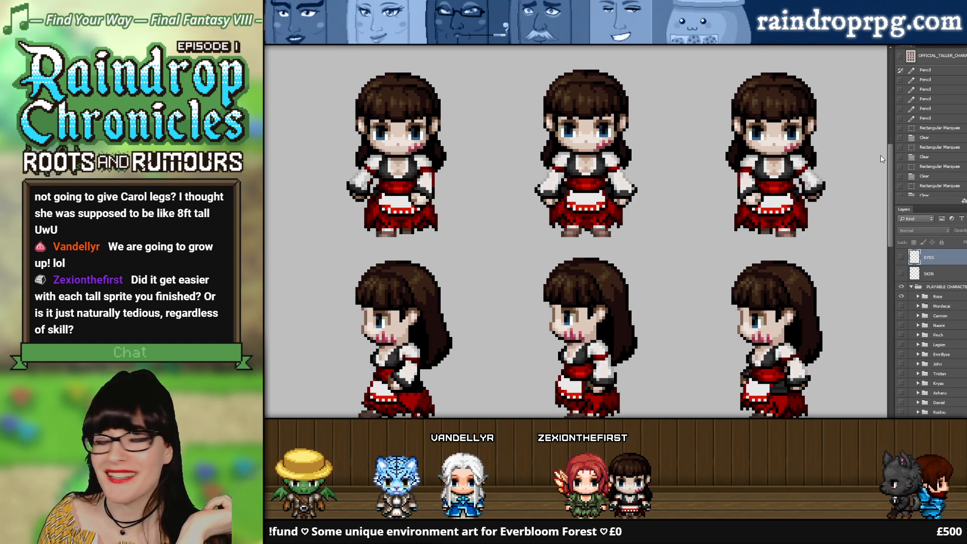
mouse_move(881, 159)
left_mouse_down()
mouse_move(880, 256)
mouse_move(877, 153)
left_mouse_up()
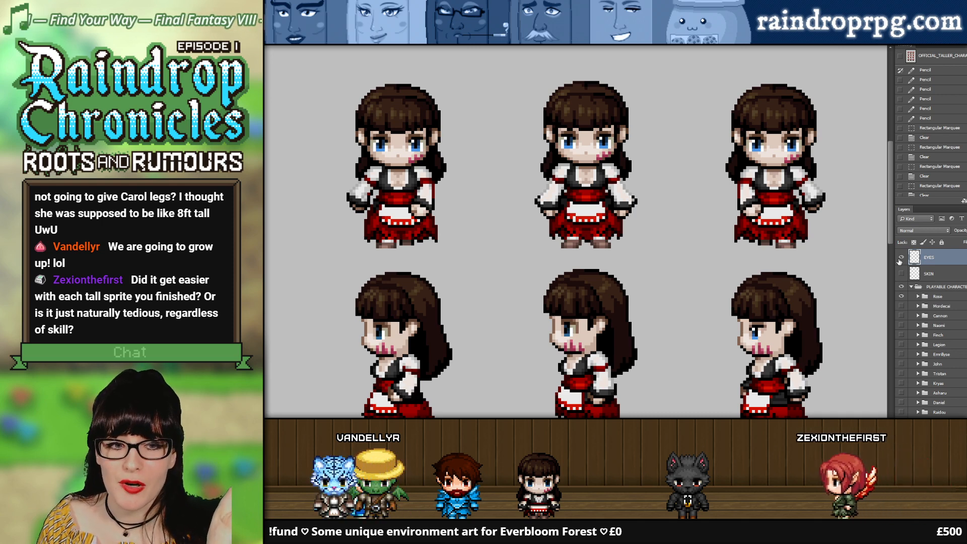
left_click(899, 261)
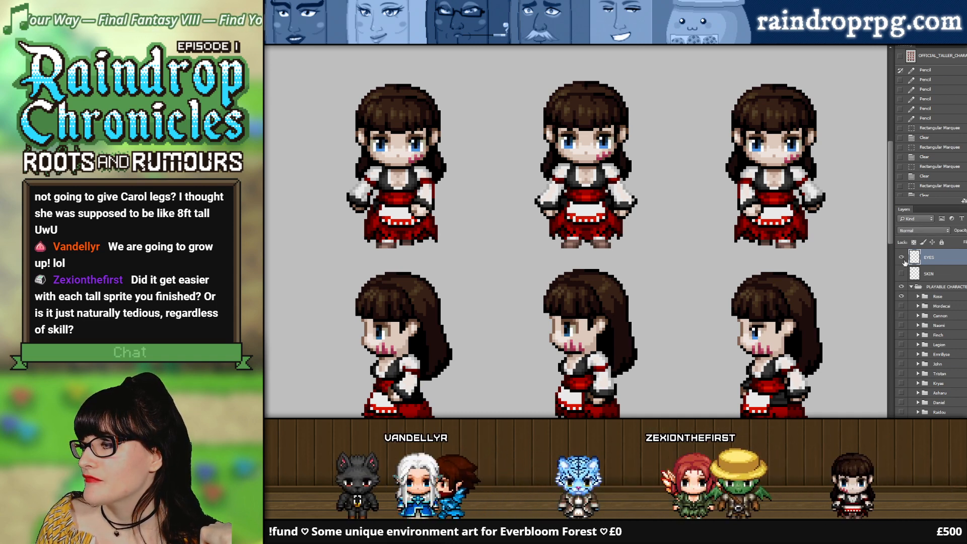
left_click(902, 258)
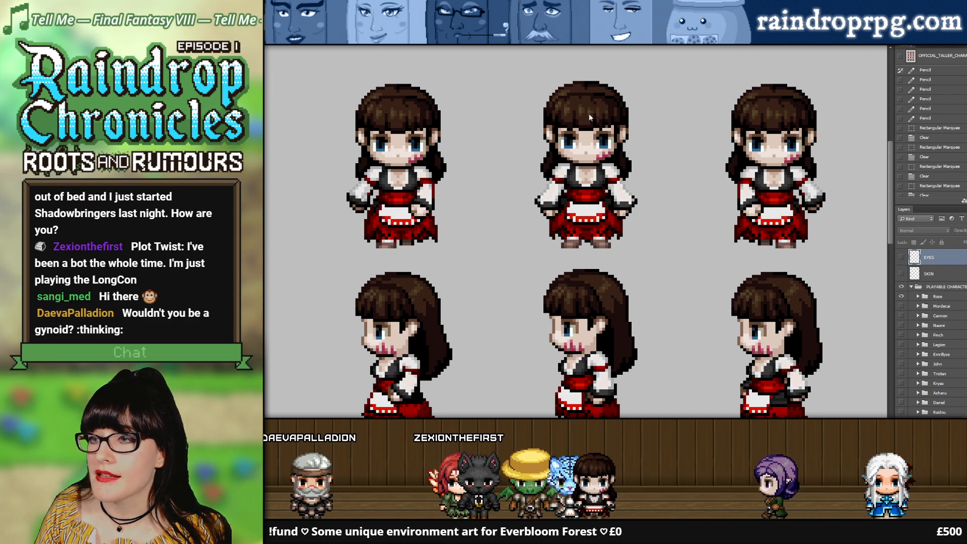
Step: Return to the side-by-side comparison document and show its top layer to cover the barrel
key("ctrl+Tab")
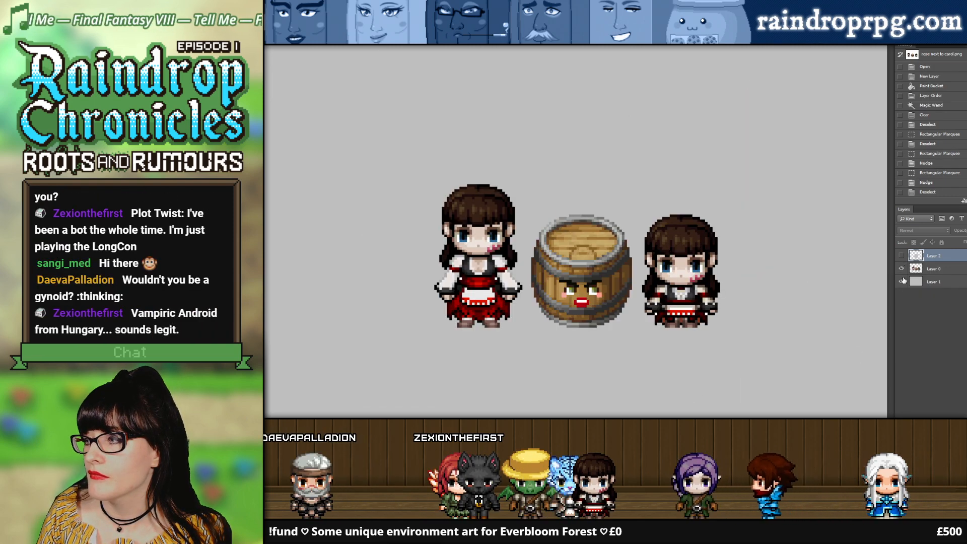
left_click(901, 257)
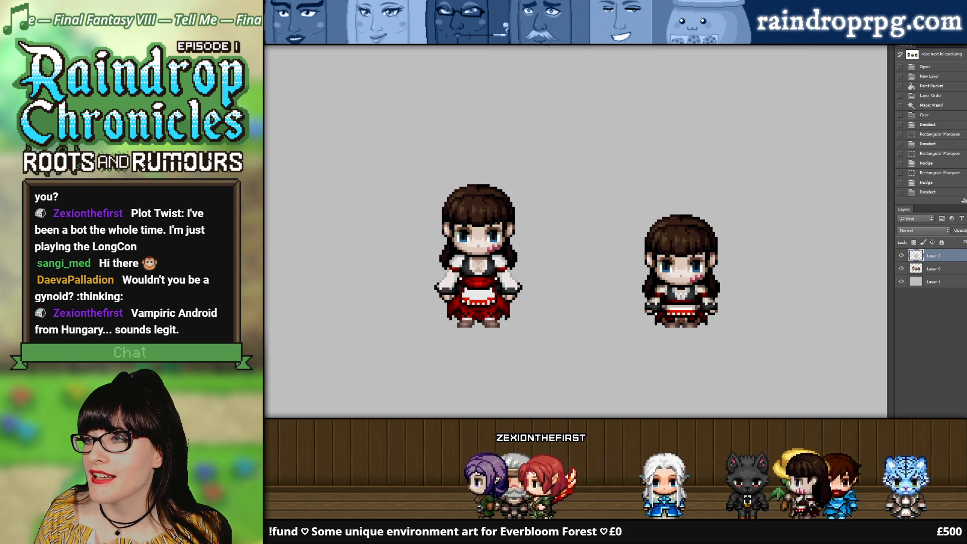
Step: In the taller-character sheet, inspect the layers inside the Rose group and look through the remaining character and NPC groups
left_click(546, 40)
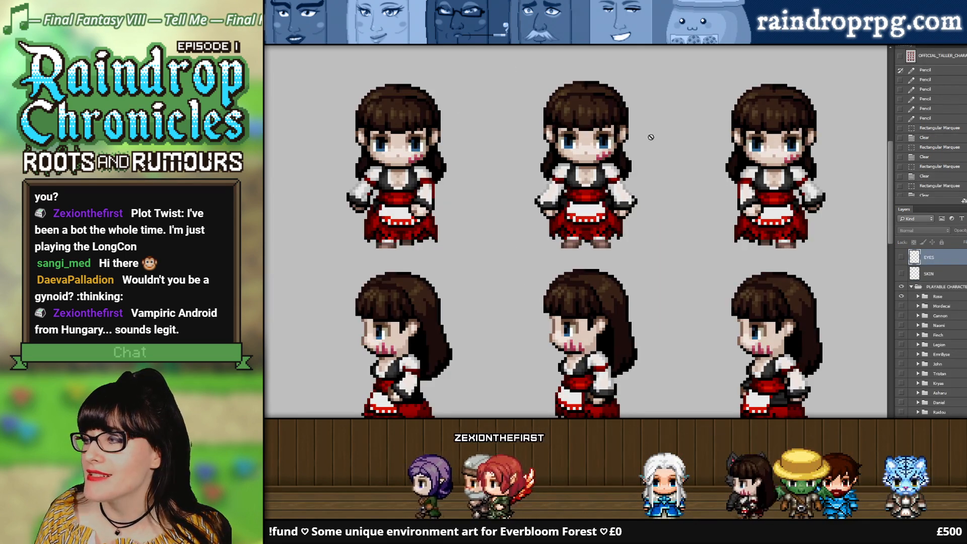
left_click(917, 297)
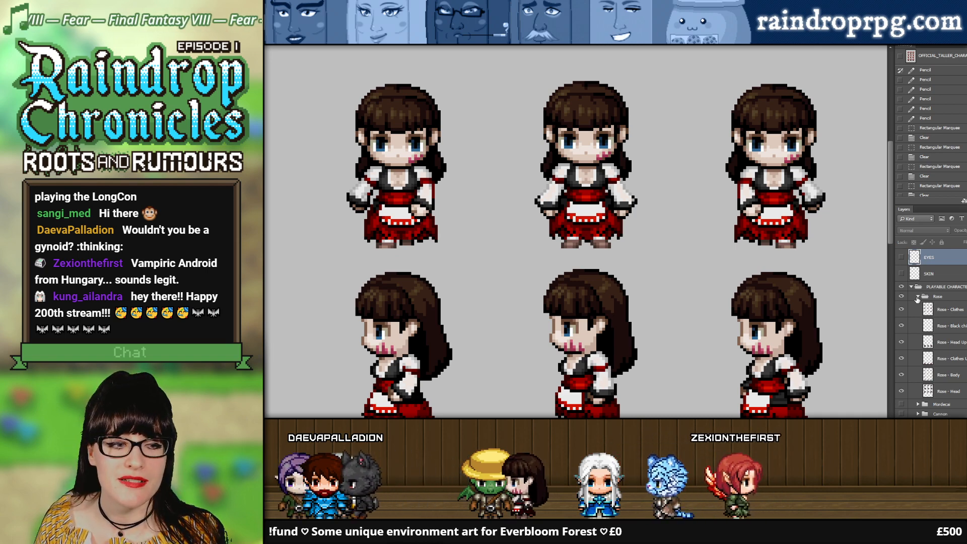
left_click(918, 297)
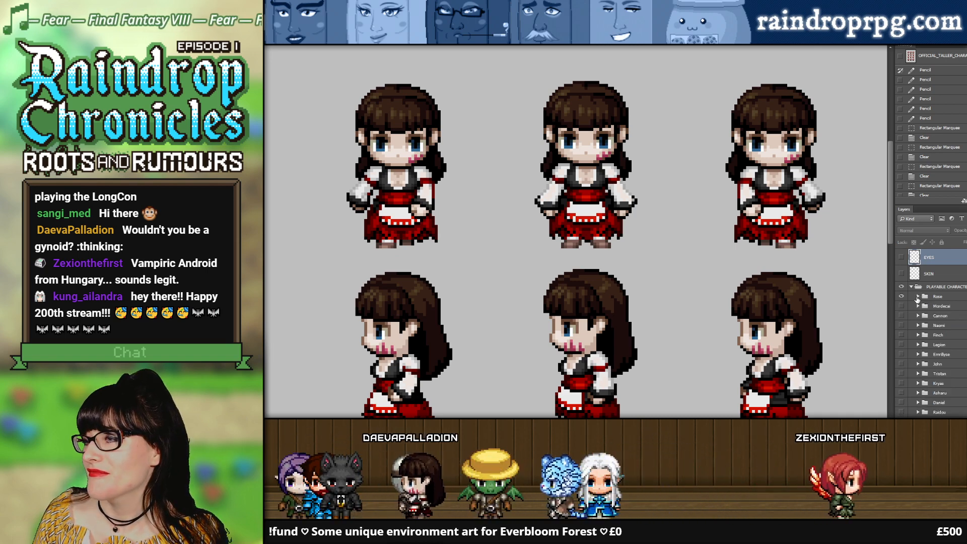
left_click(917, 297)
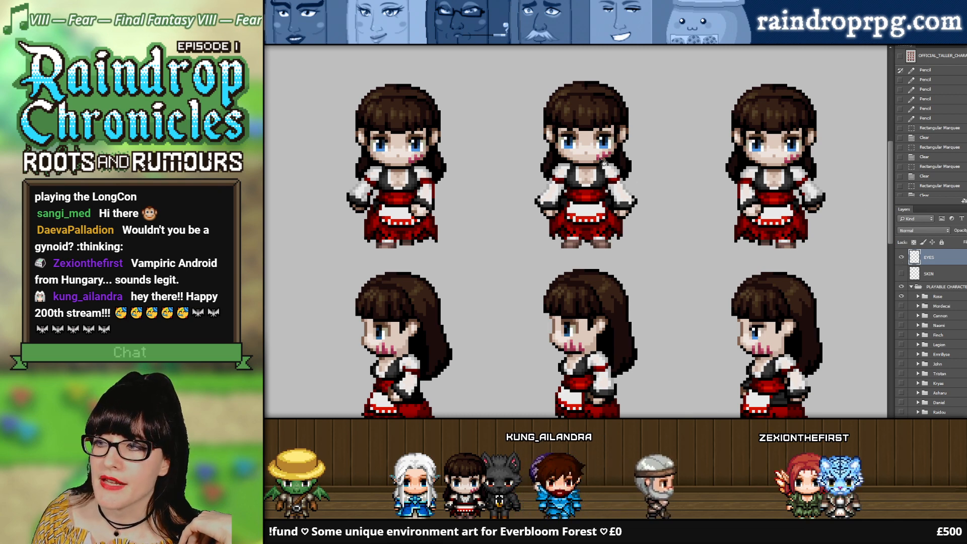
scroll(931, 332, "down", 5)
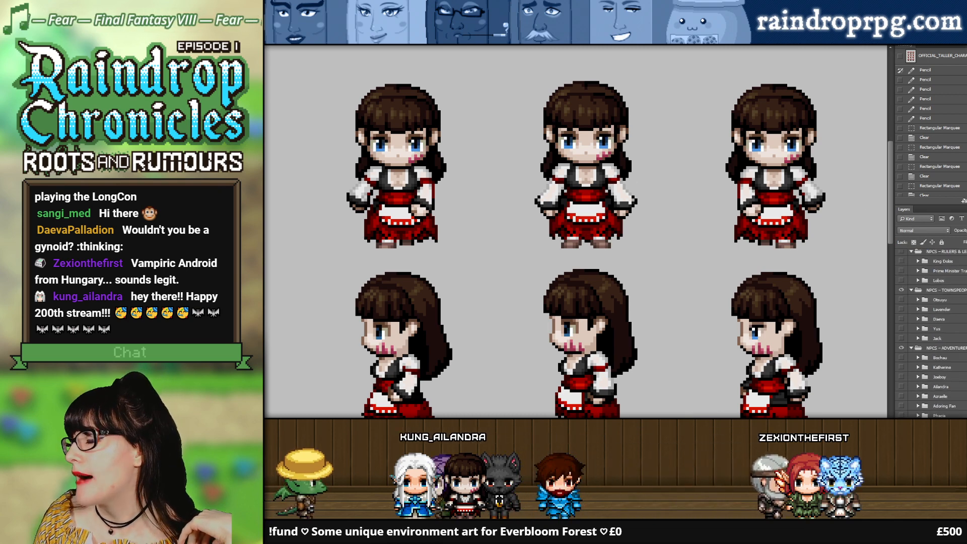
scroll(930, 332, "up", 5)
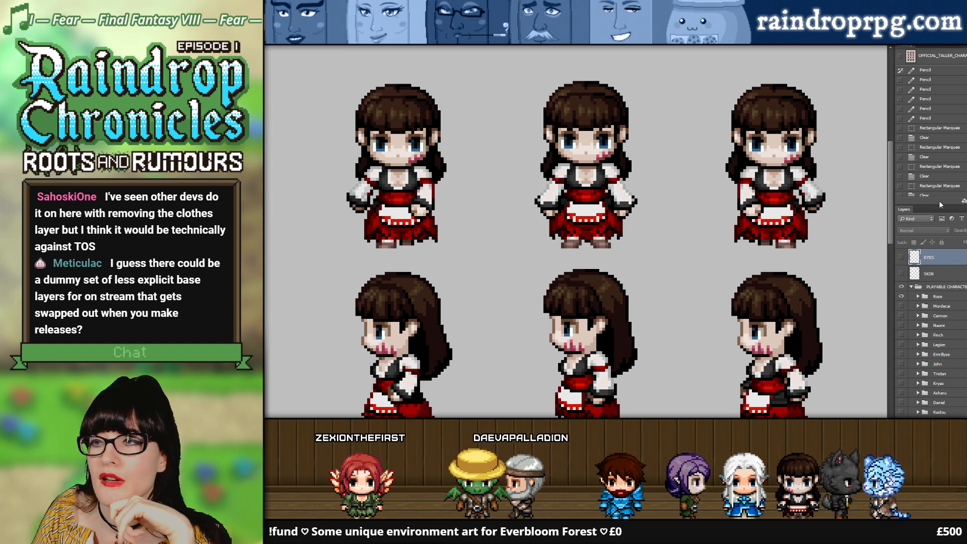
Step: In the side-by-side comparison document, outline sprite areas with the Rectangular Marquee tool and clear each selection
left_click(433, 40)
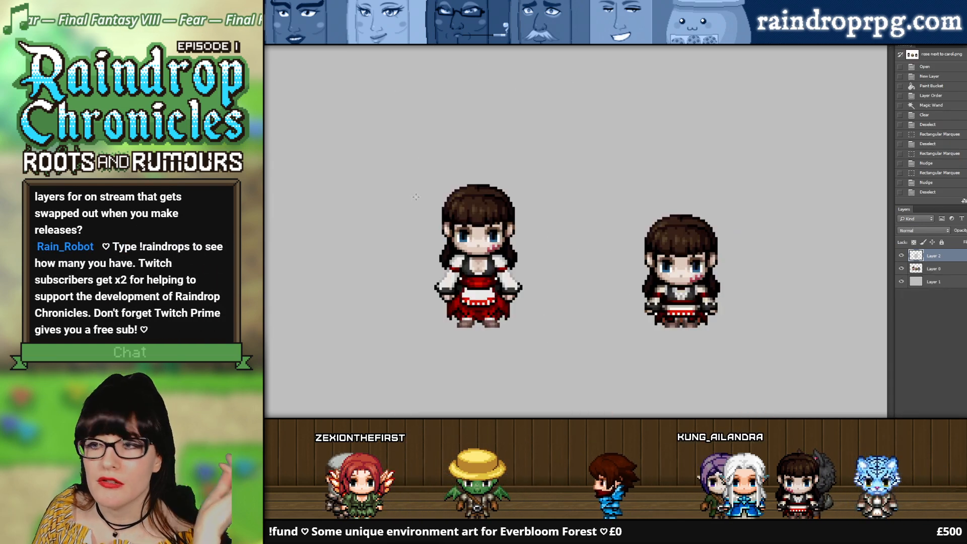
left_click_drag(818, 385, 817, 382)
key("ctrl+d")
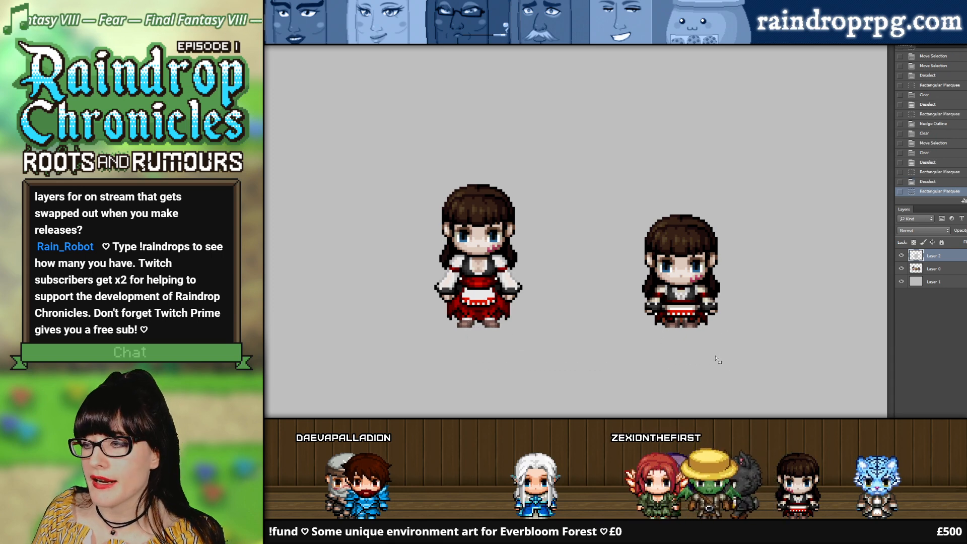
left_click_drag(698, 356, 698, 356)
key("ctrl+d")
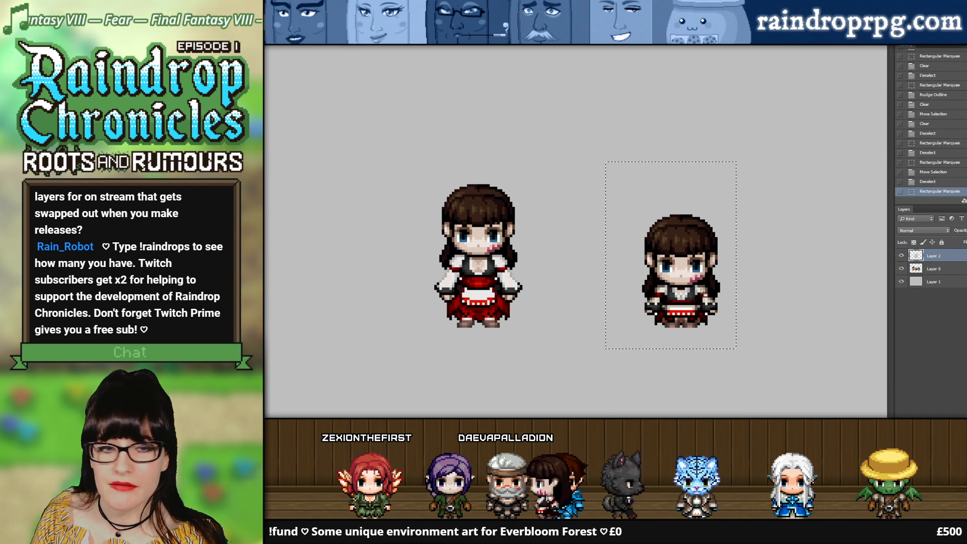
key("ctrl+d")
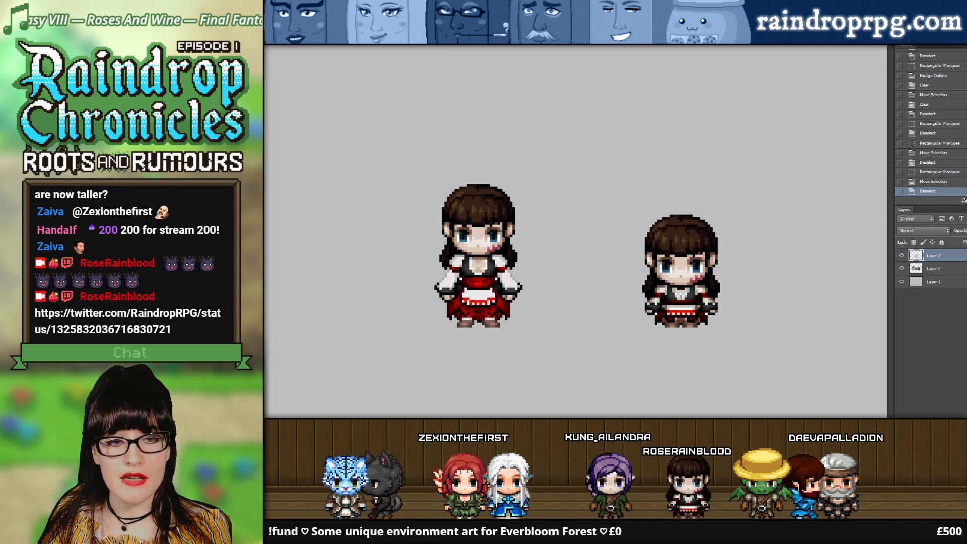
Step: View the announcement tweet on Twitter, and return to the taller-character sprite sheet in Photoshop
key("alt+Tab")
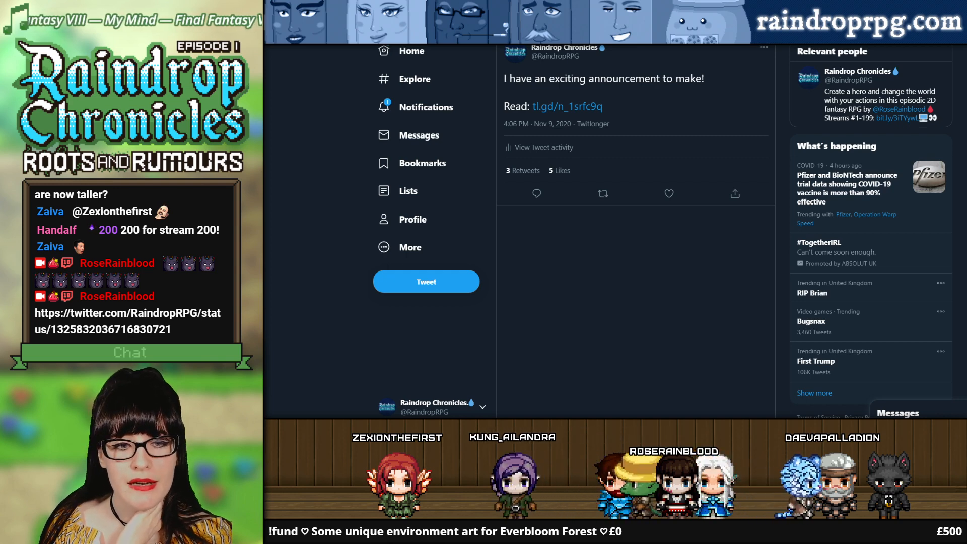
key("alt+Tab")
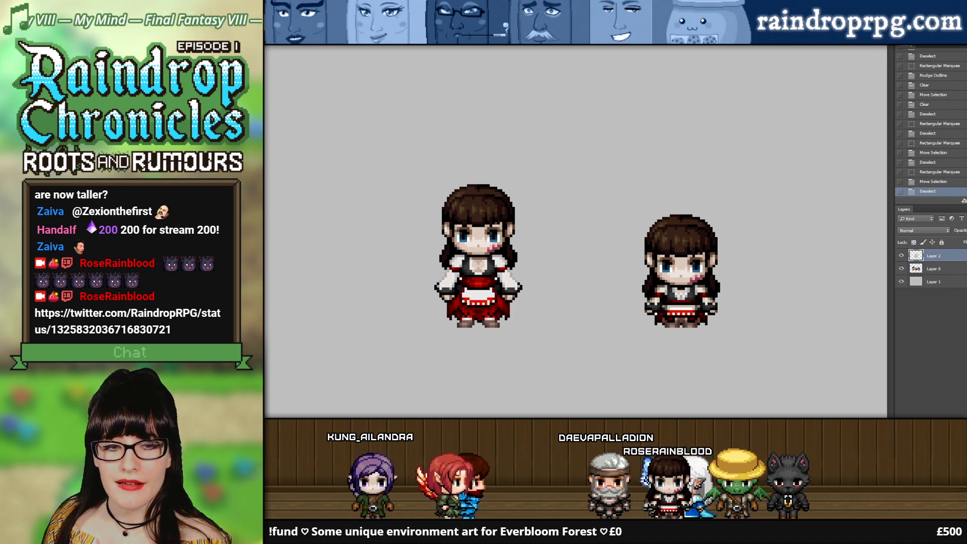
key("alt+Tab")
key("alt+Tab")
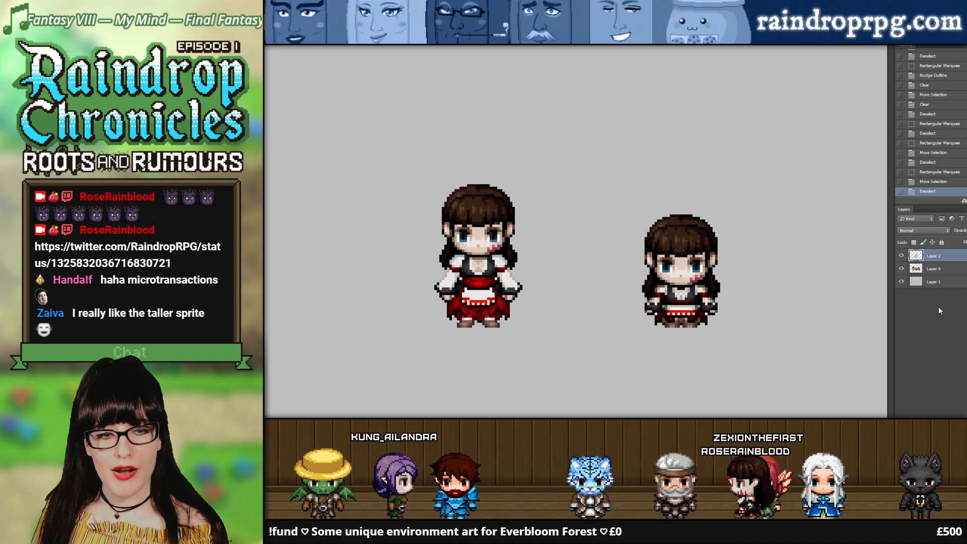
left_click(575, 42)
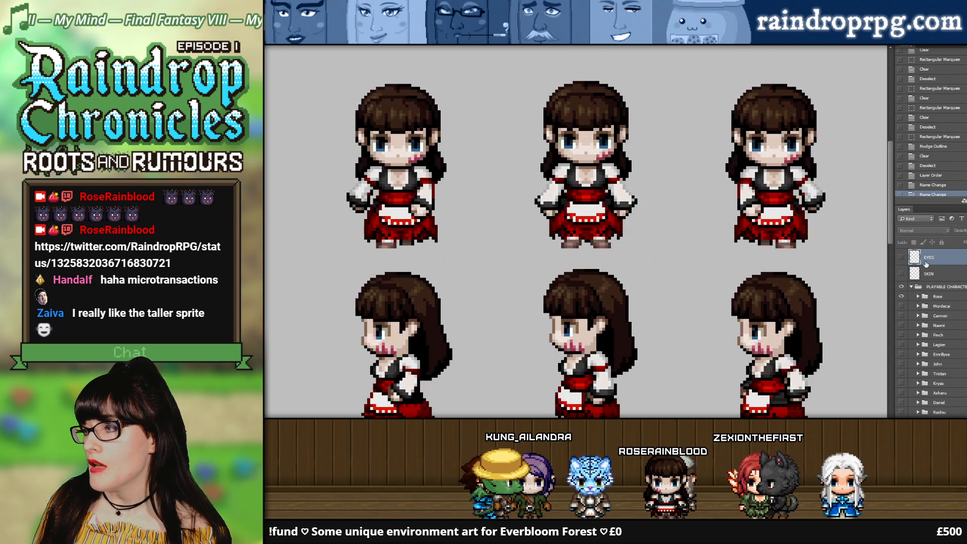
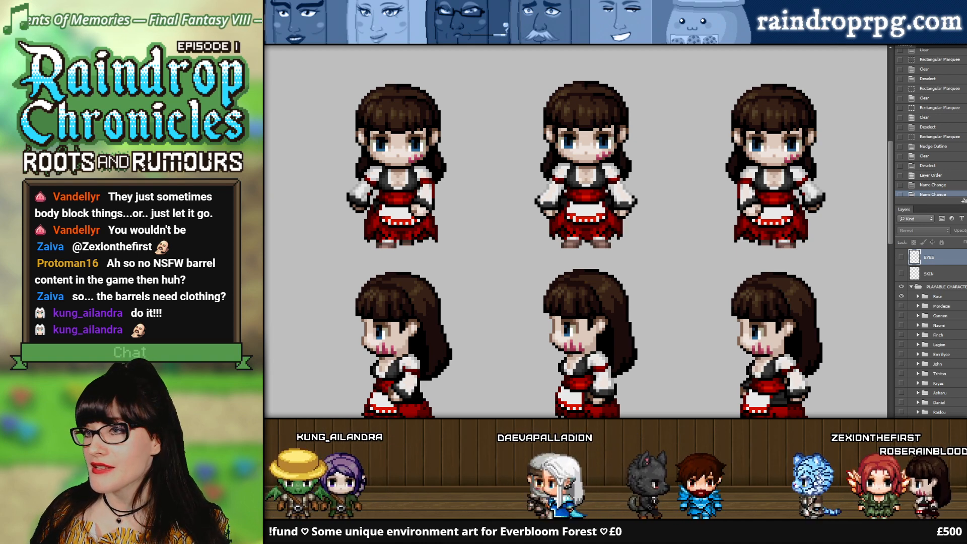
Step: In the side-by-side comparison document, hide the top layer to uncover the barrel between the two sprites
left_click(403, 44)
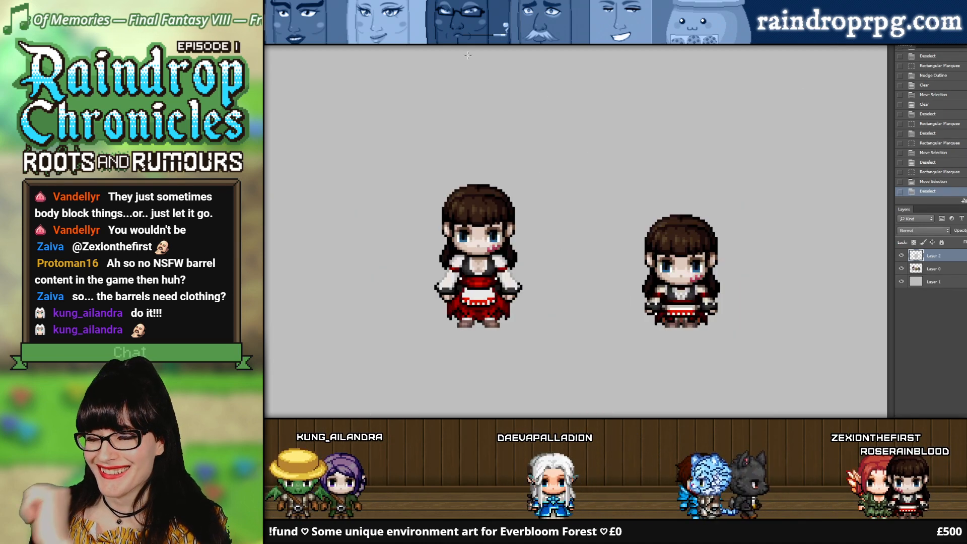
left_click(901, 260)
left_click(901, 261)
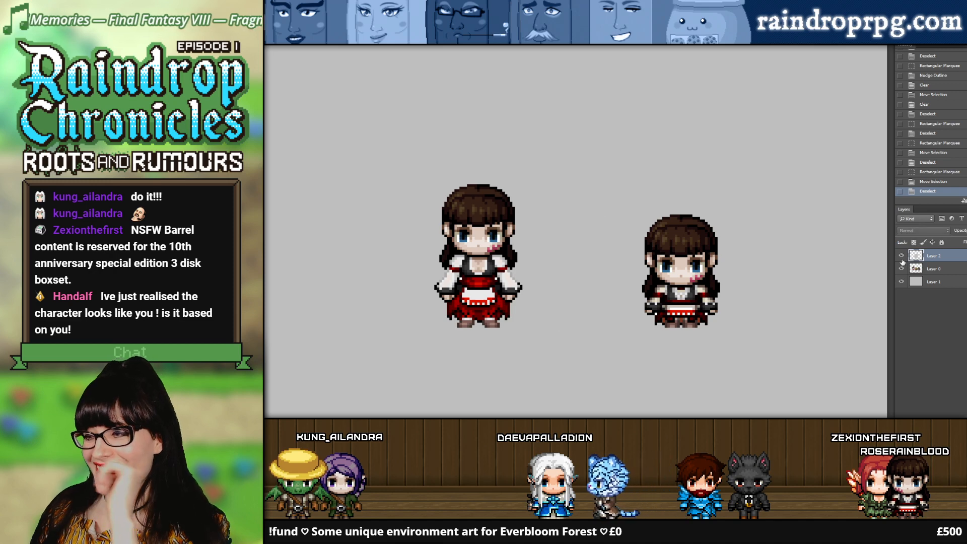
left_click(901, 261)
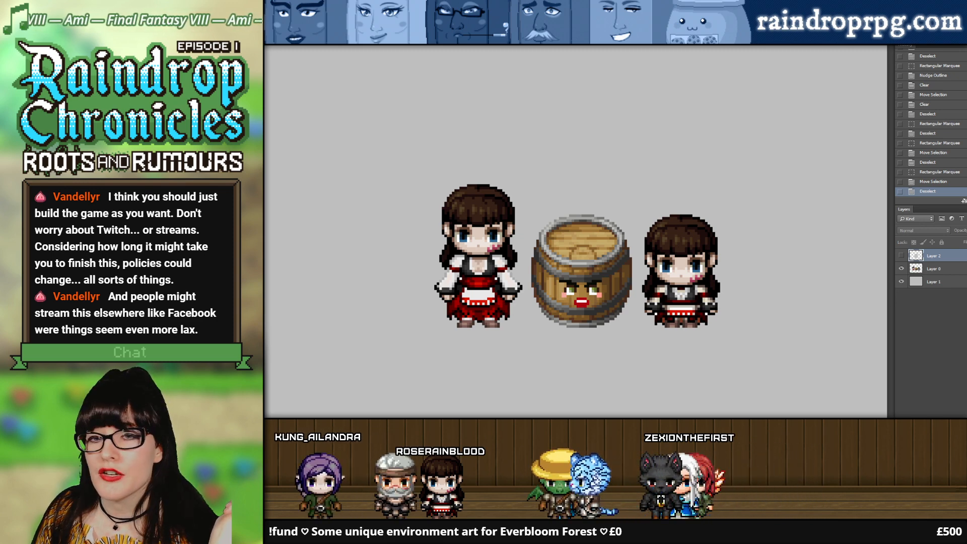
Step: Switch to Discord, view the cardboard box artwork enlarged in the fan-art channel, and return to the comparison document in Photoshop
key("alt+Tab")
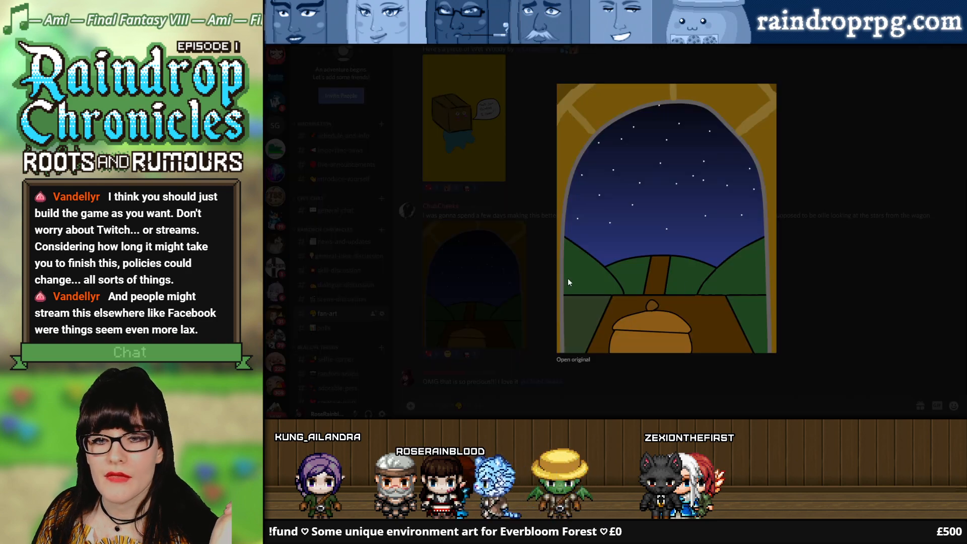
left_click(780, 301)
left_click(463, 116)
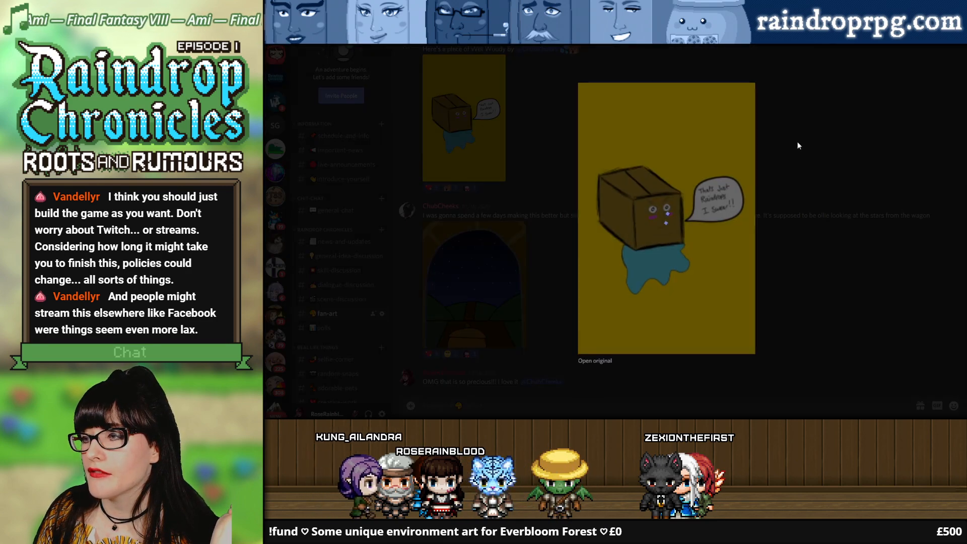
left_click(805, 144)
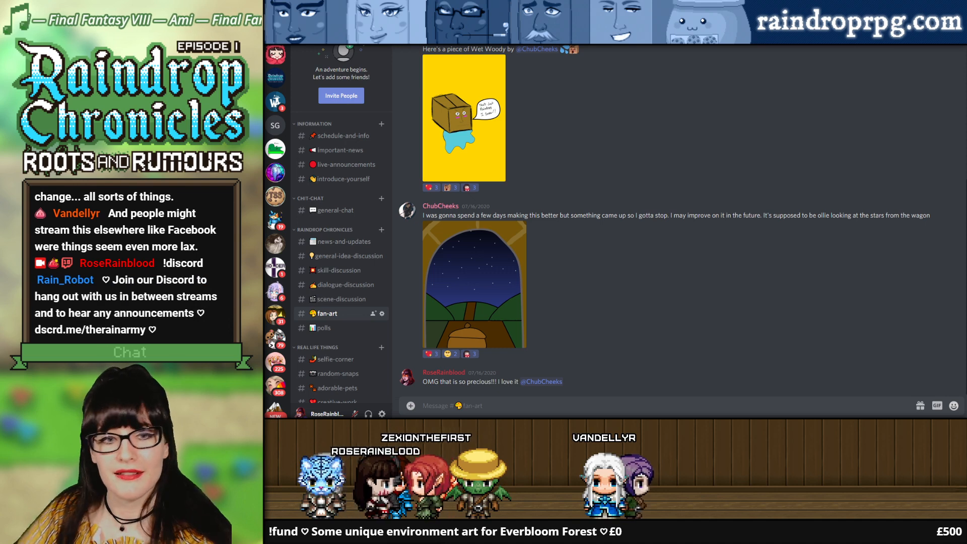
left_click(483, 146)
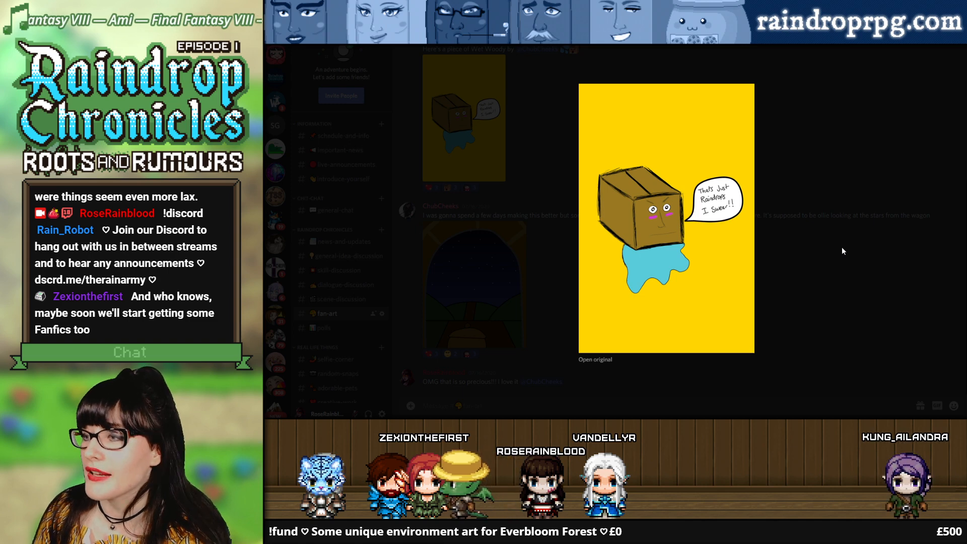
left_click(796, 261)
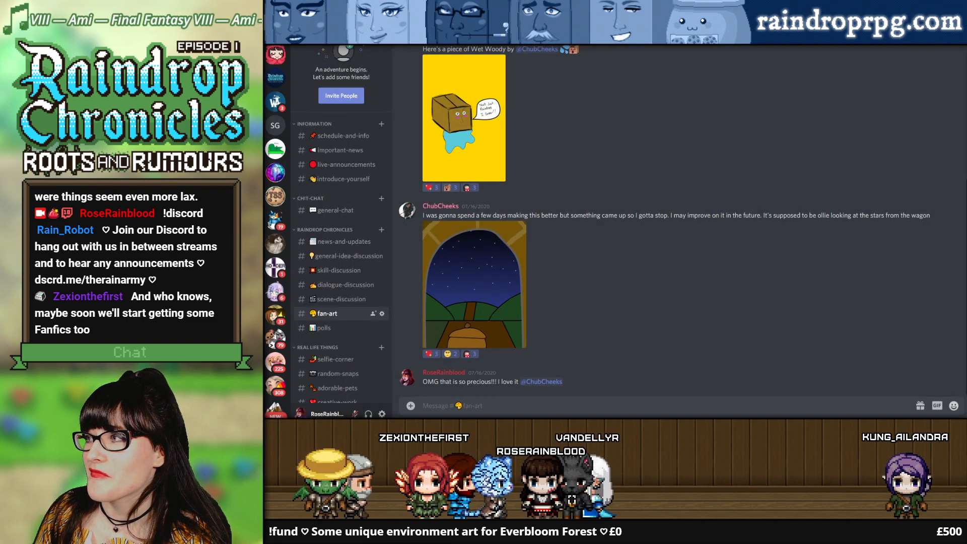
key("alt+Tab")
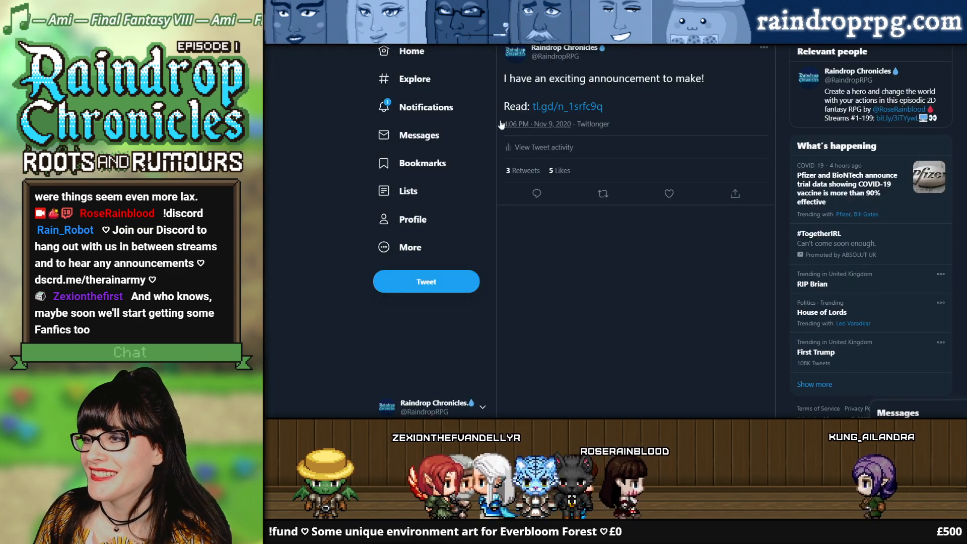
key("alt+Tab")
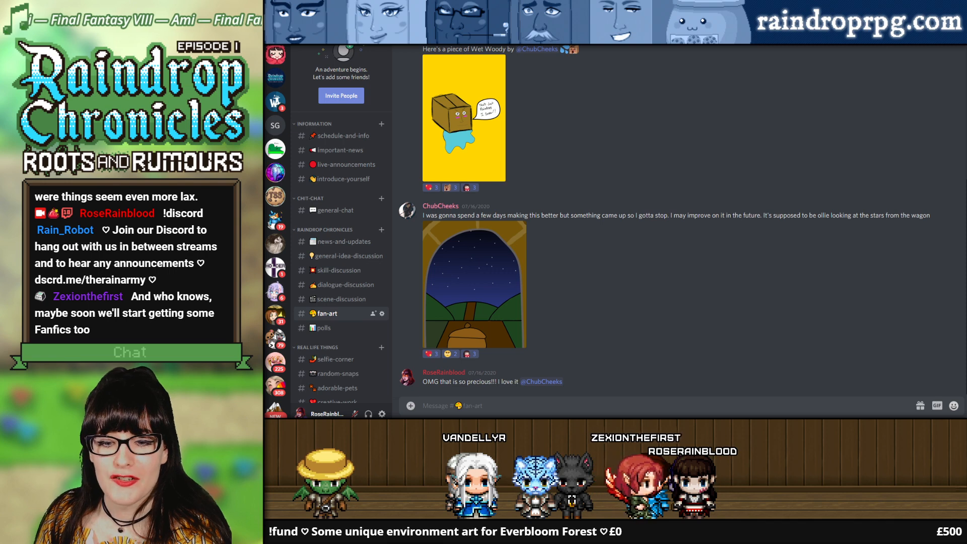
key("alt+Tab")
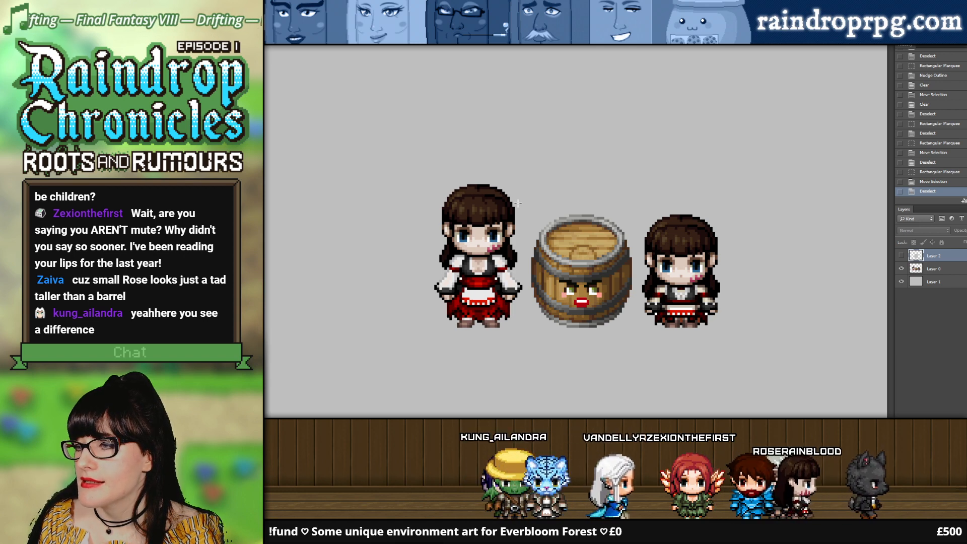
Step: Outline the barrel with the Rectangular Marquee, move the outline over the shorter sprite to compare sizes, and marquee that sprite's lower body
left_click_drag(520, 208, 605, 311)
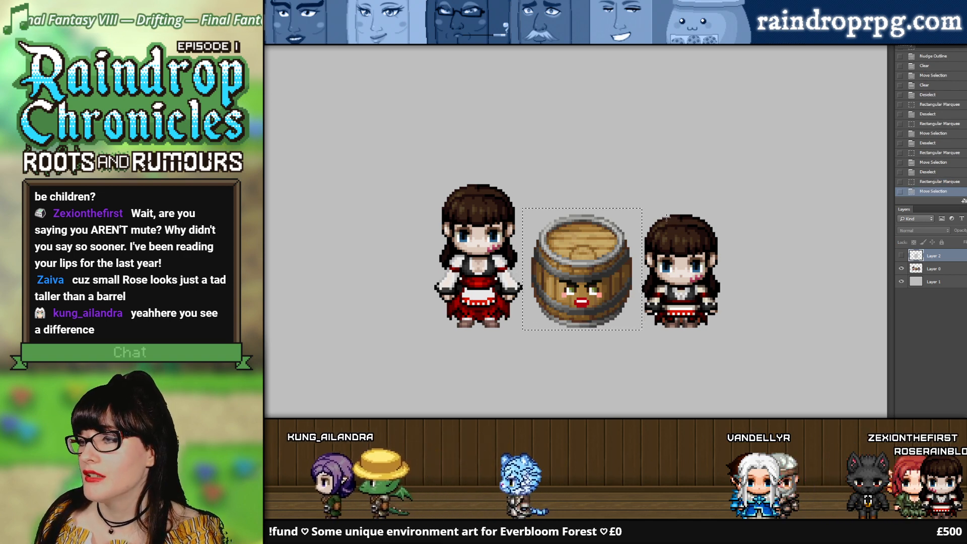
left_click_drag(625, 239, 634, 239)
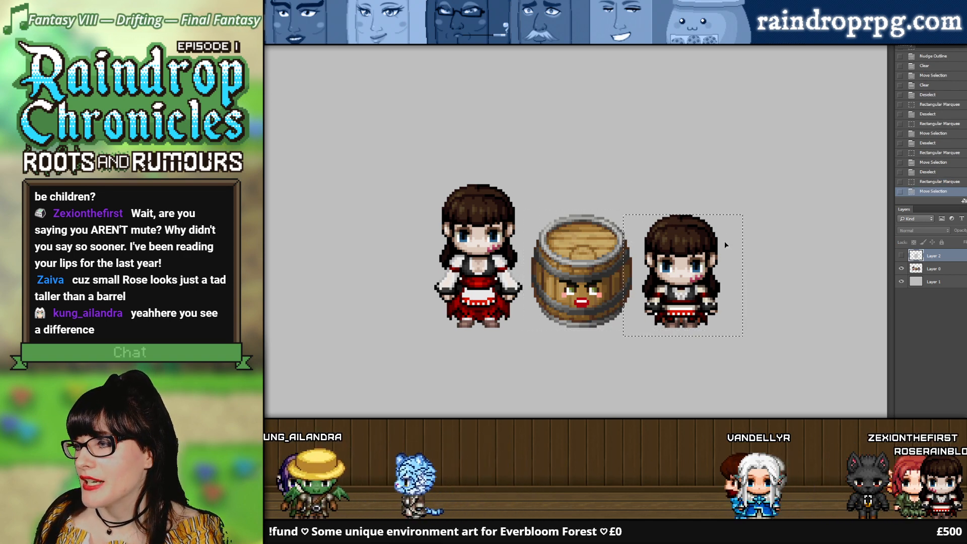
left_click_drag(724, 240, 723, 233)
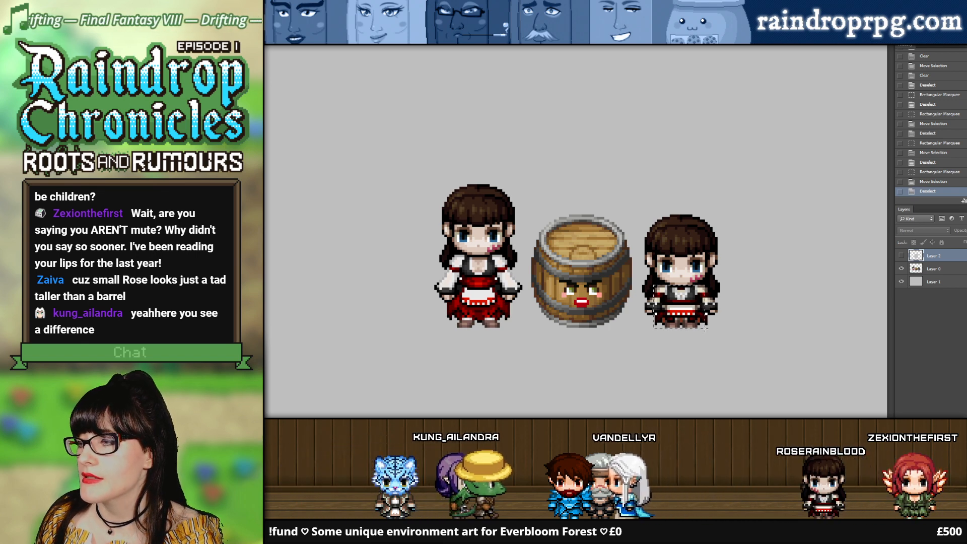
left_click_drag(653, 285, 711, 327)
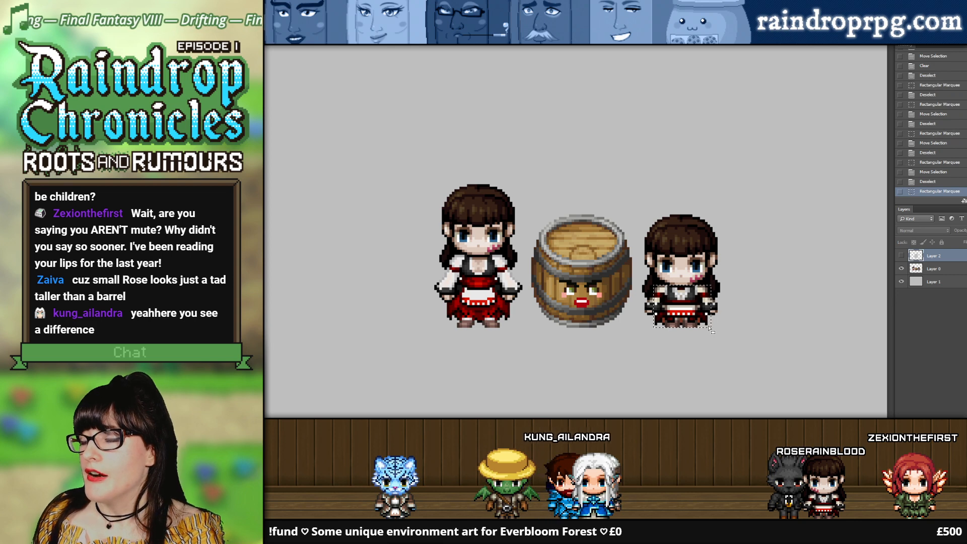
left_click(706, 325)
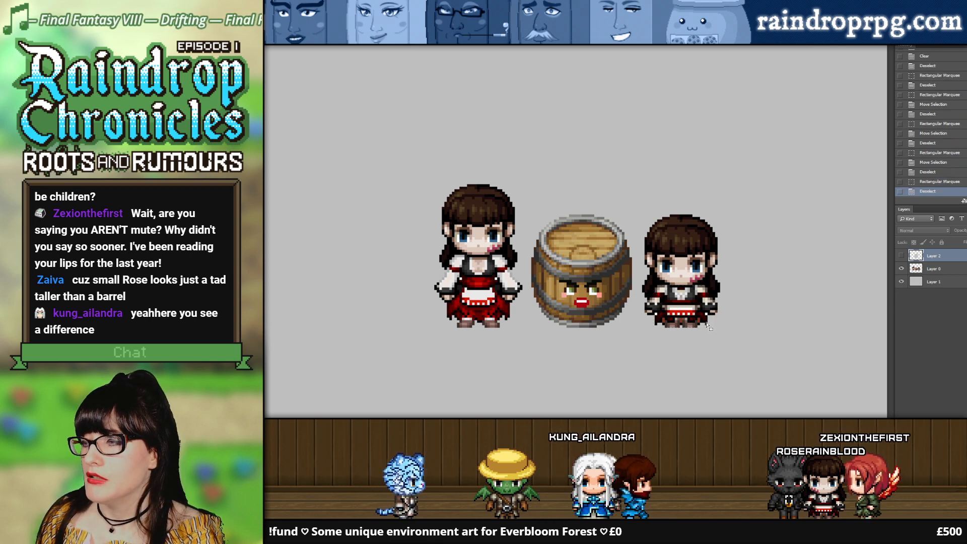
left_click_drag(707, 326, 663, 288)
left_click(666, 290)
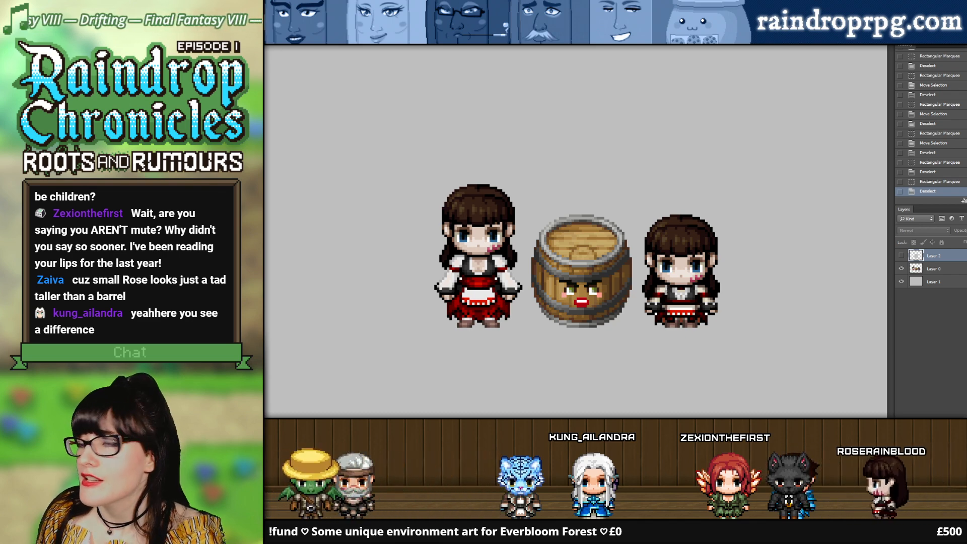
Step: Flip to the taller-character sheet and back, and show the comparison document's top layer to cover the barrel
key("ctrl+Tab")
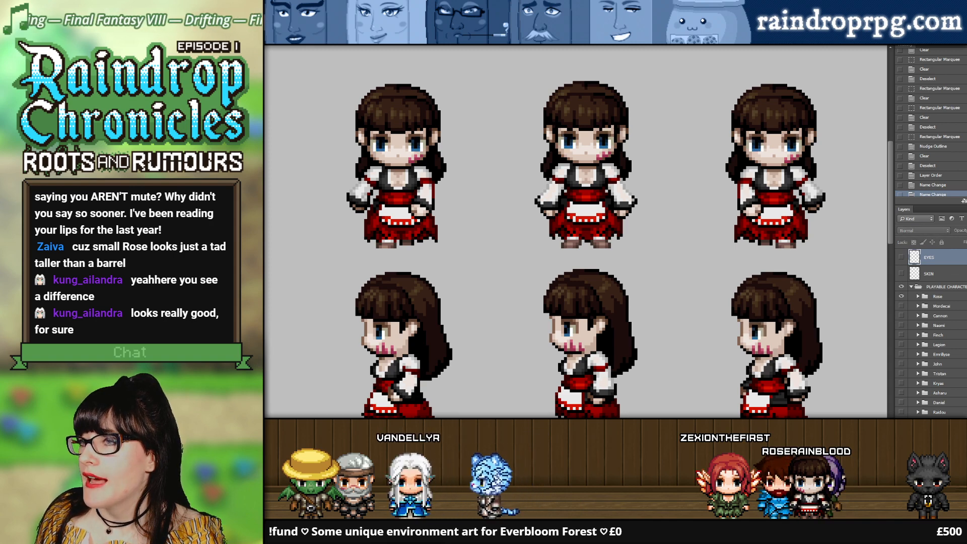
key("ctrl+Tab")
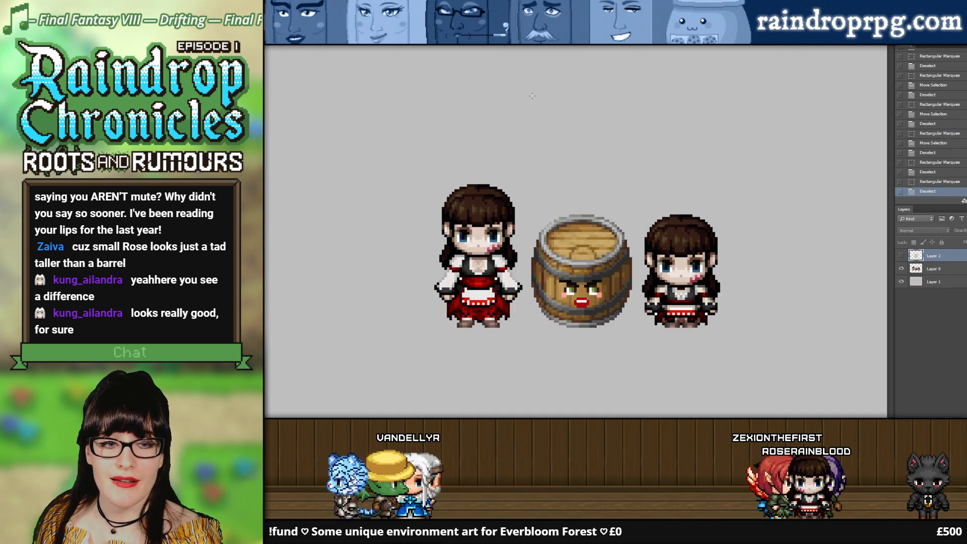
left_click(902, 255)
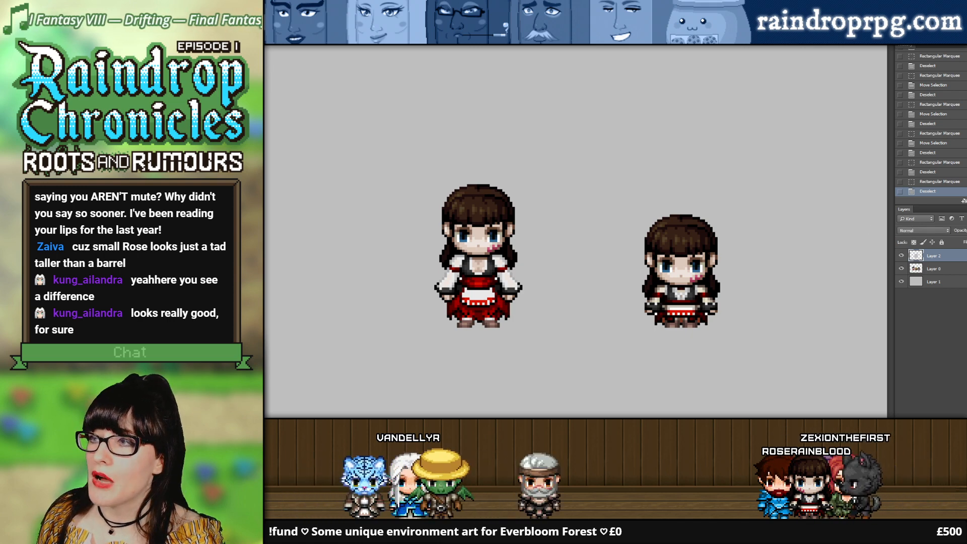
Step: In the taller-character sheet, show the EYES layer to compare the eye colours on Rose, and hide it again
key("ctrl+Tab")
left_click(901, 255)
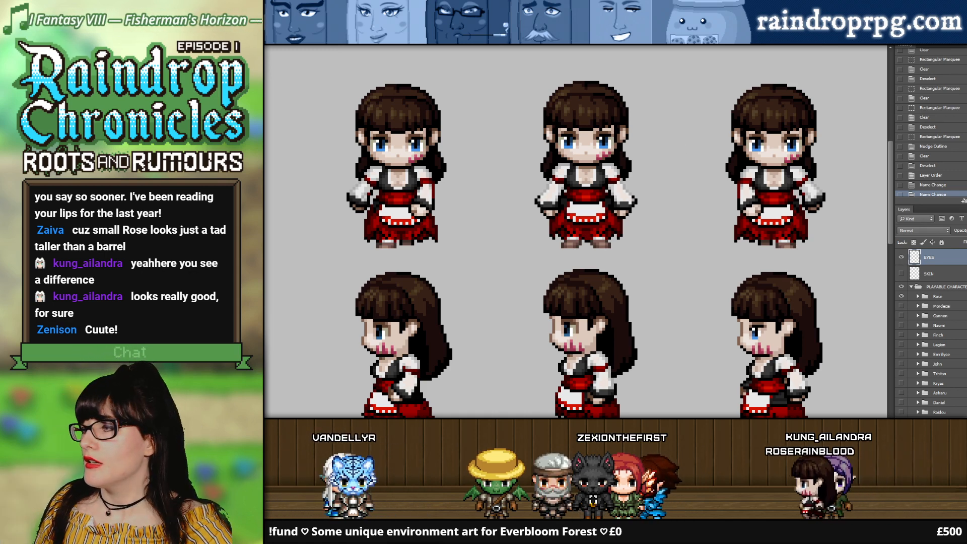
left_click(901, 258)
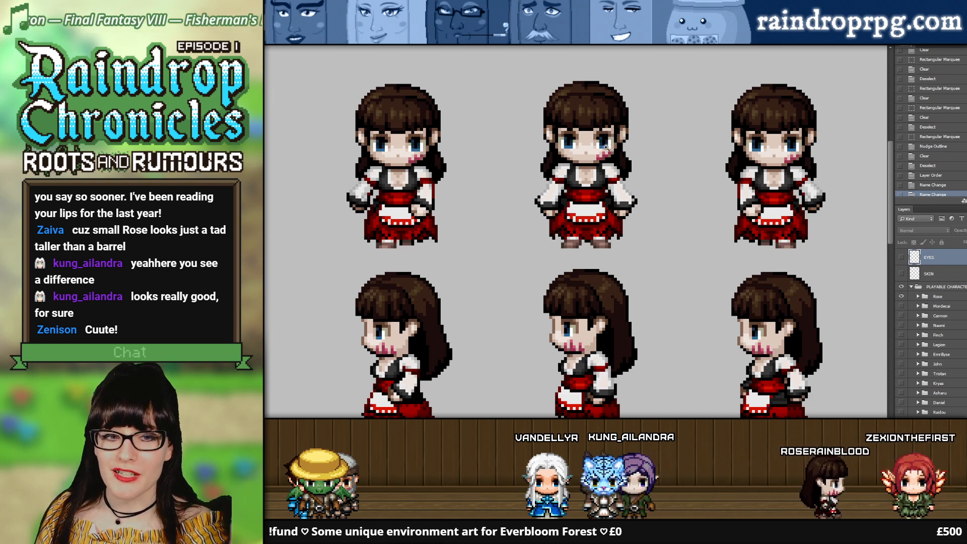
left_click(634, 174, "alt")
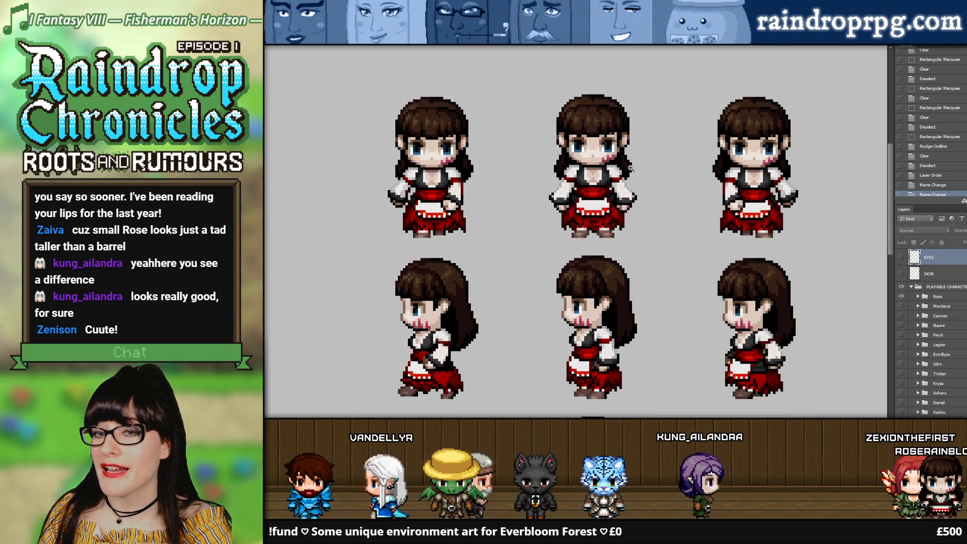
left_click(631, 168)
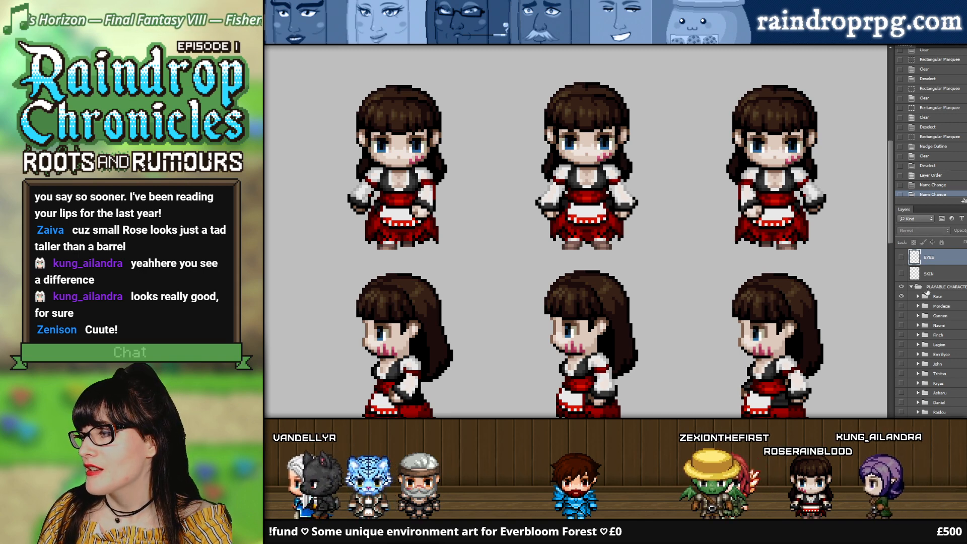
Step: Show the SKIN layer on its own by hiding the playable characters group, and examine the blank face up close
left_click(905, 273)
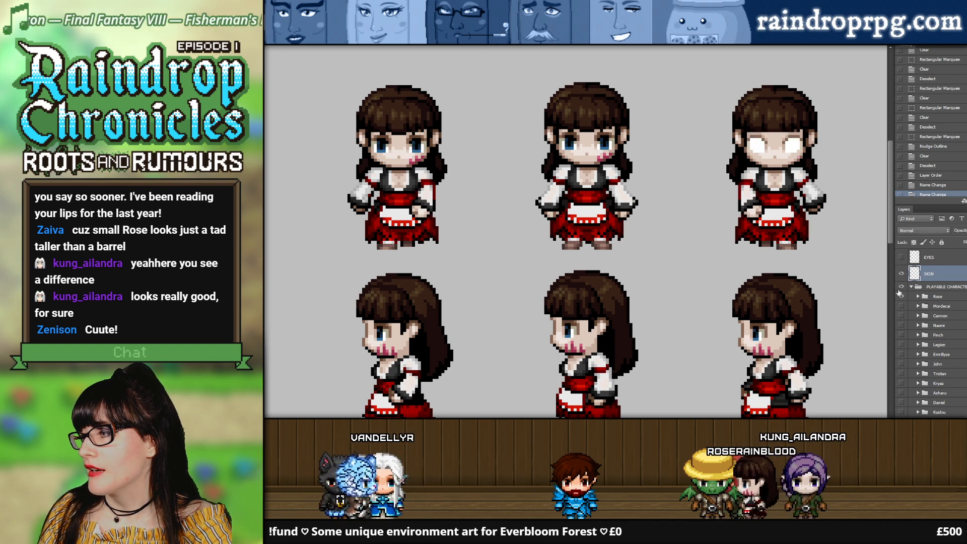
left_click(901, 296)
left_click(900, 287)
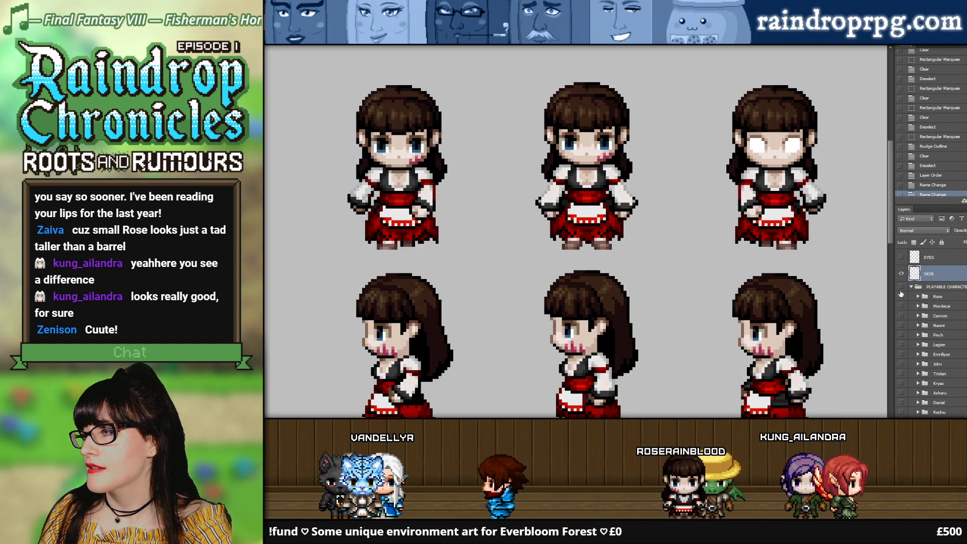
left_click(901, 287)
left_click(837, 134)
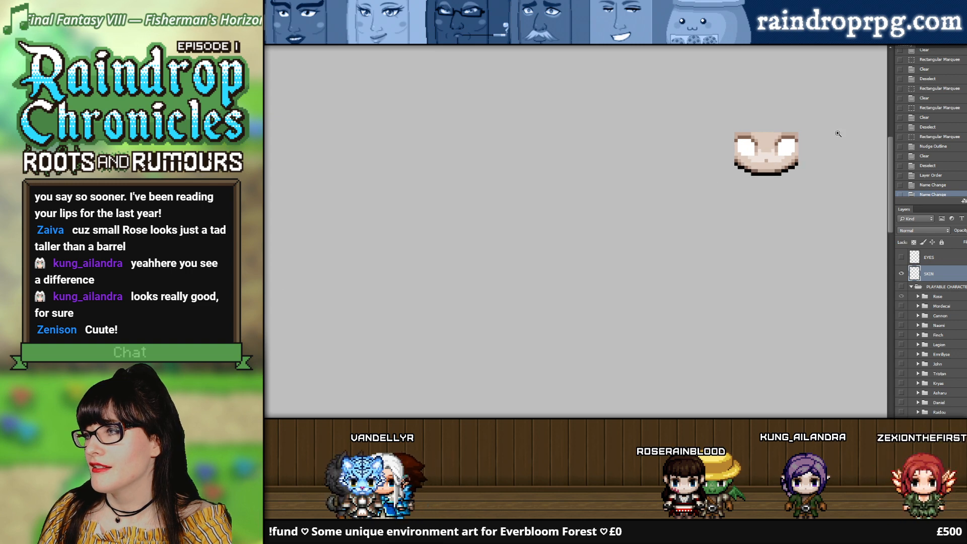
left_click(837, 134)
left_click(837, 133)
left_click(837, 134)
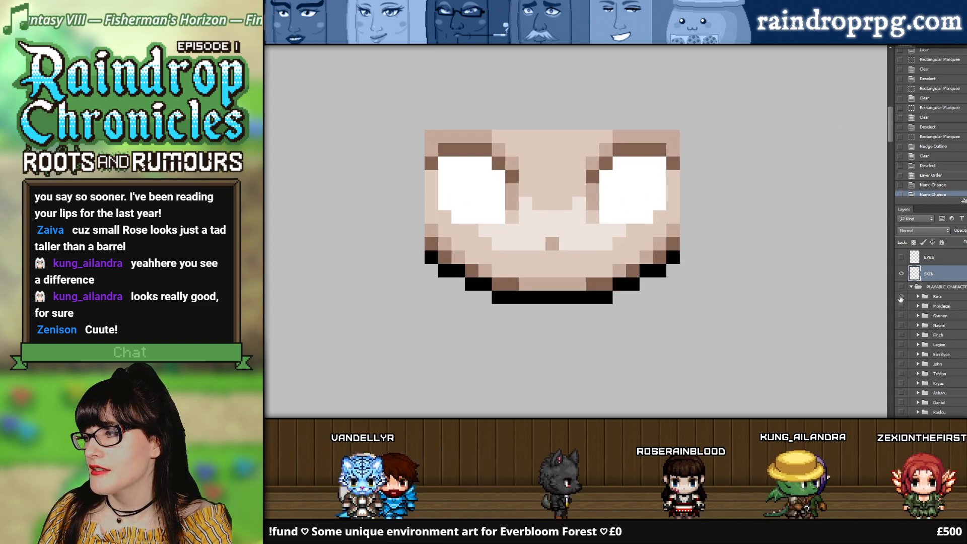
Step: Show the Rose group again and toggle the SKIN layer over her face to compare it with the original
left_click(900, 299)
left_click(901, 273)
left_click(900, 273)
left_click(900, 273)
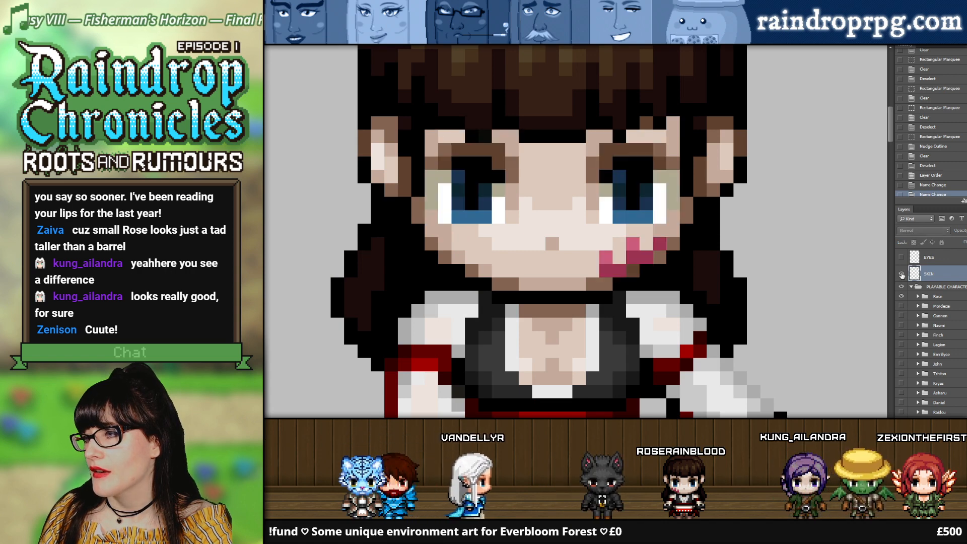
left_click(901, 274)
left_click(901, 274)
left_click(900, 273)
Step: Toggle the EYES and SKIN layers over Rose's face to compare the variants, leaving both layers shown
left_click(901, 257)
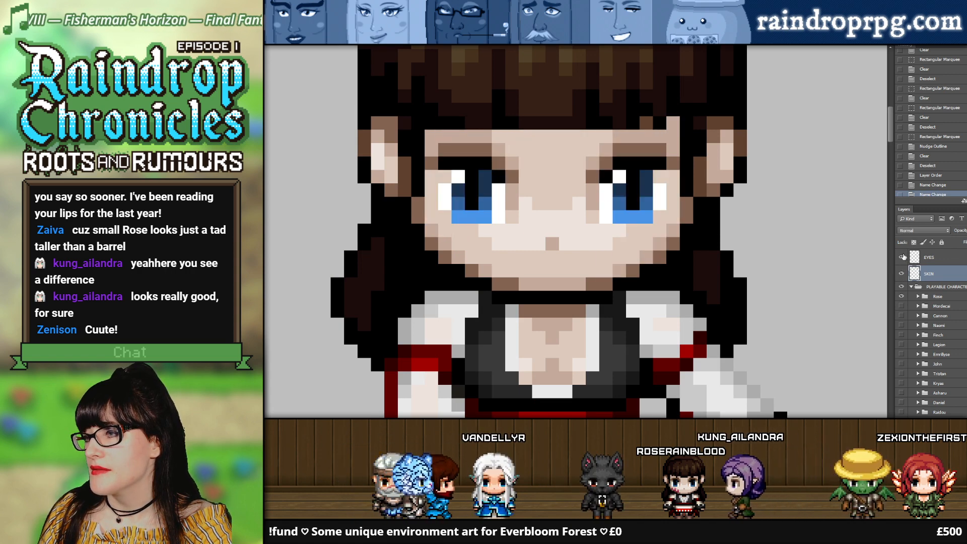
left_click(902, 257)
left_click(901, 257)
left_click(901, 257)
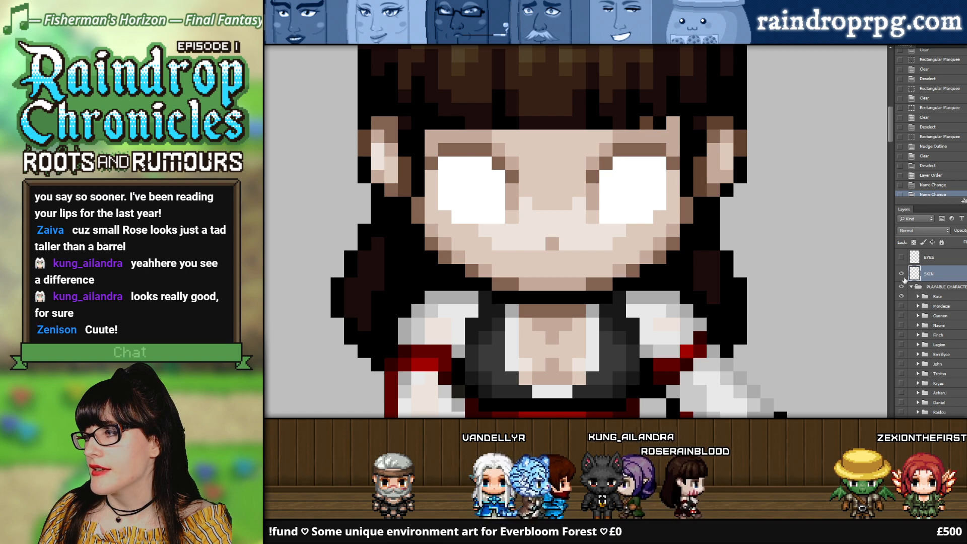
left_click(901, 274)
left_click(901, 273)
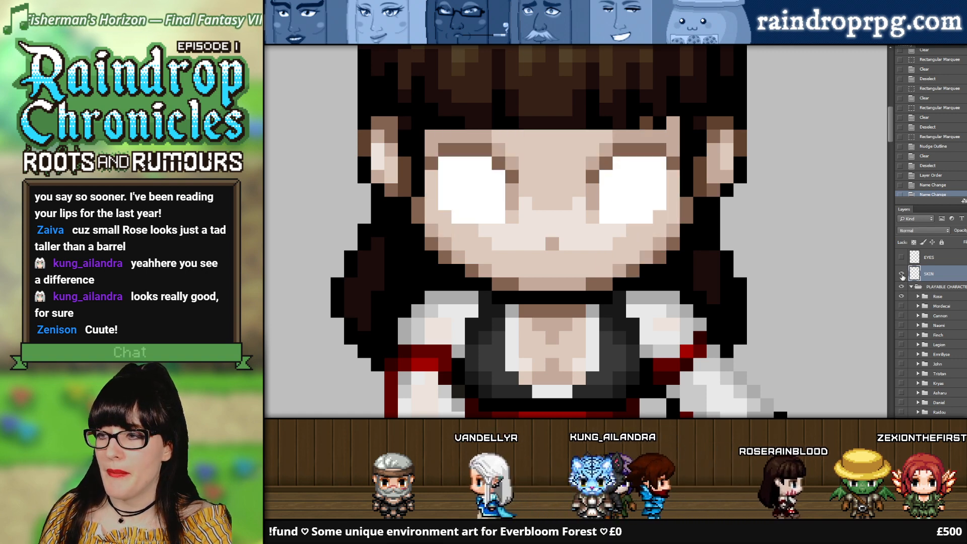
left_click(901, 274)
left_click(901, 273)
left_click(901, 257)
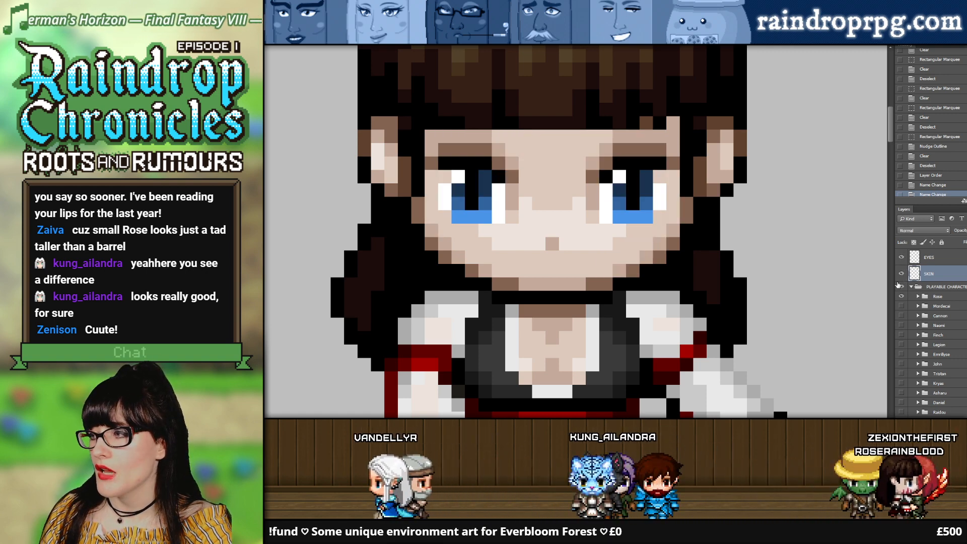
Step: Isolate the blank SKIN face by hiding the EYES layer and the Rose group
left_click(901, 273)
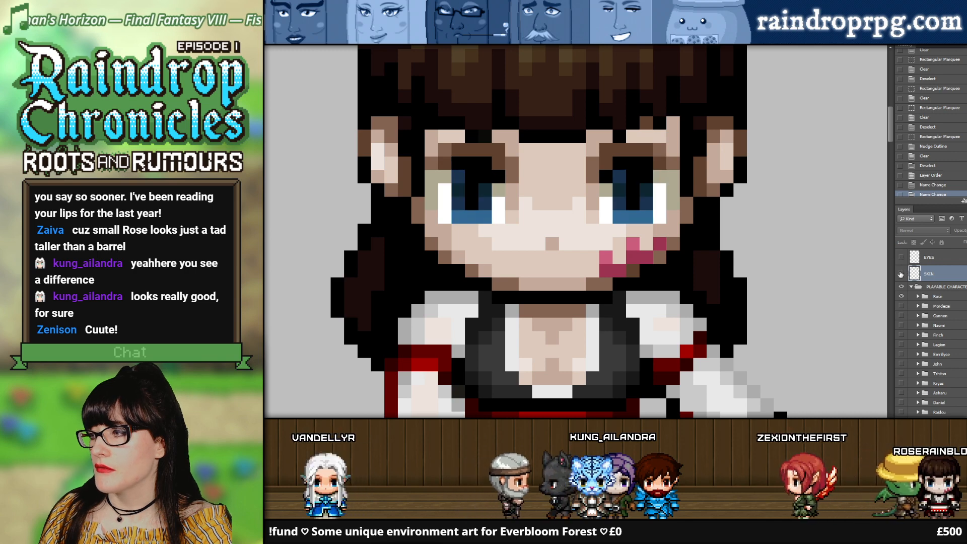
left_click(900, 273)
left_click(901, 297)
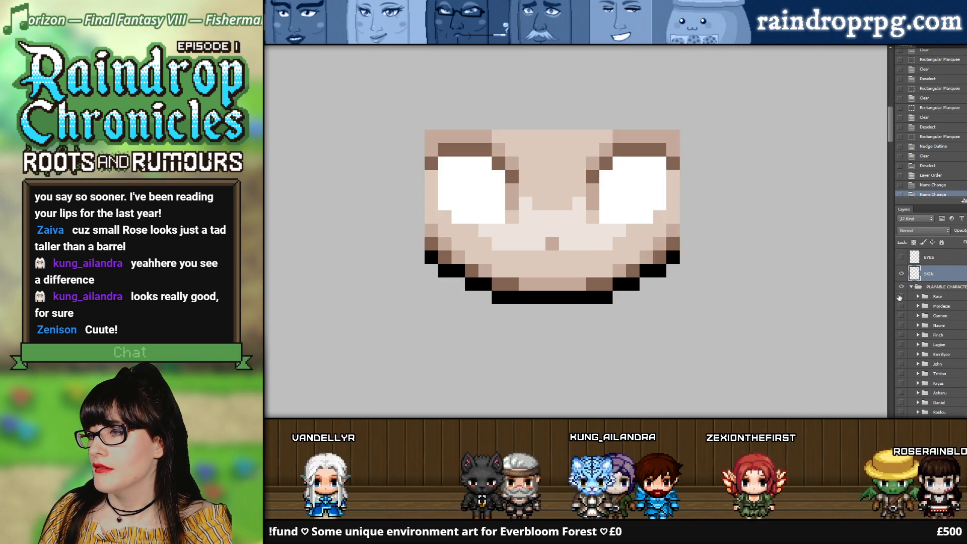
Step: Show the Rose group and the EYES layer, and hide the SKIN layer to view the recoloured eyes on the full sprites
left_click(901, 297)
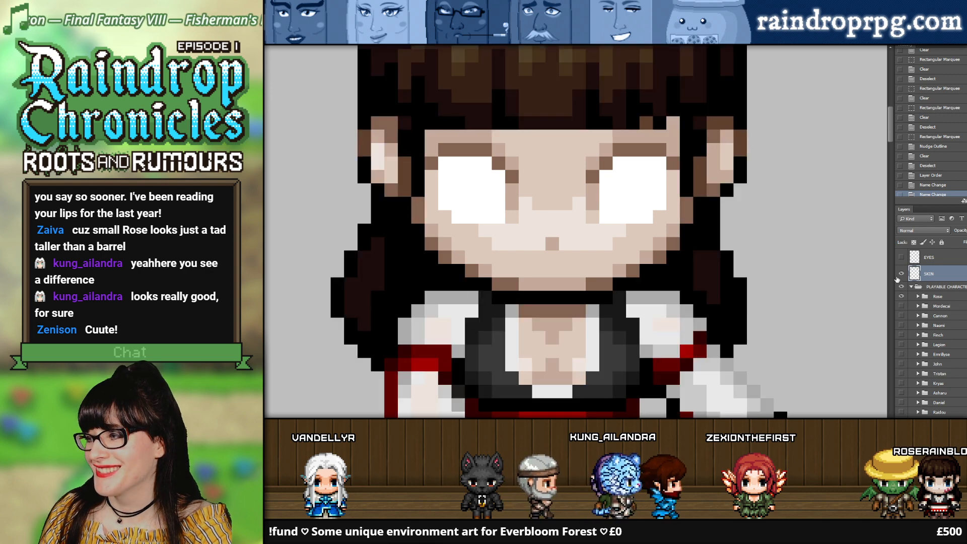
left_click(901, 256)
scroll(404, 252, "down", 4)
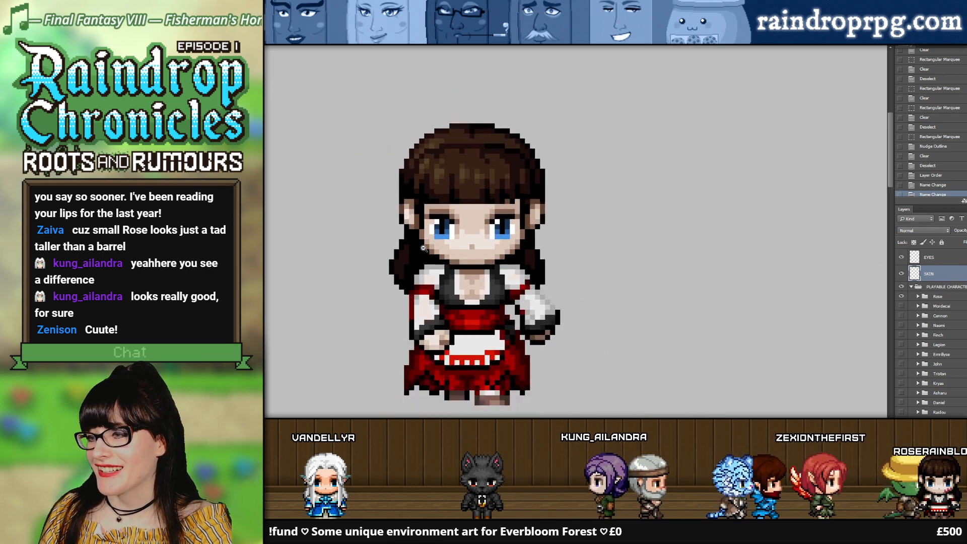
left_click(901, 274)
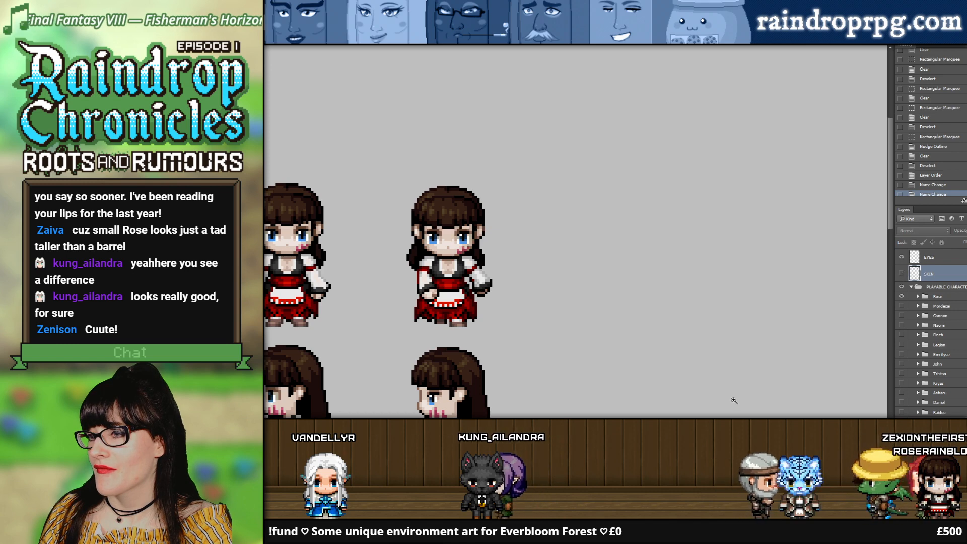
left_click_drag(604, 521, 488, 521)
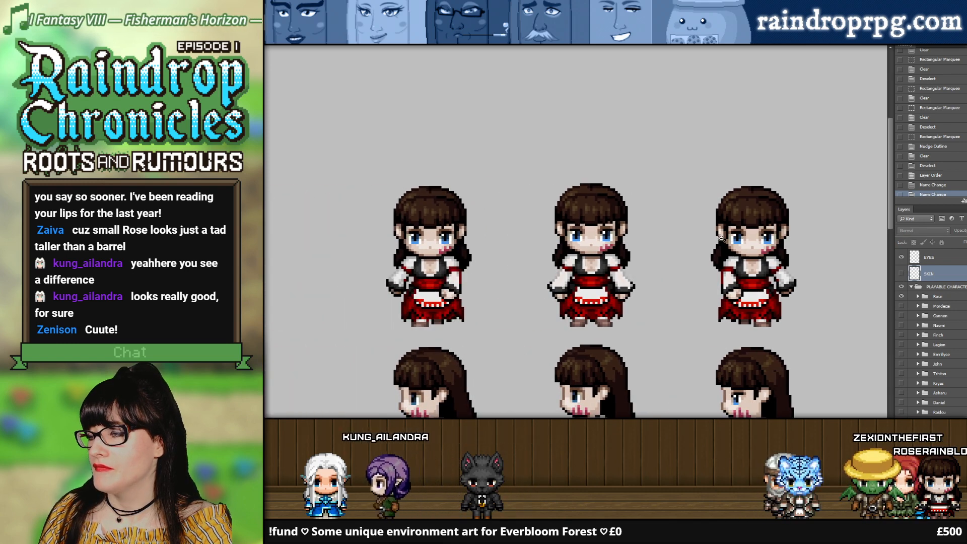
scroll(720, 237, "down", 2)
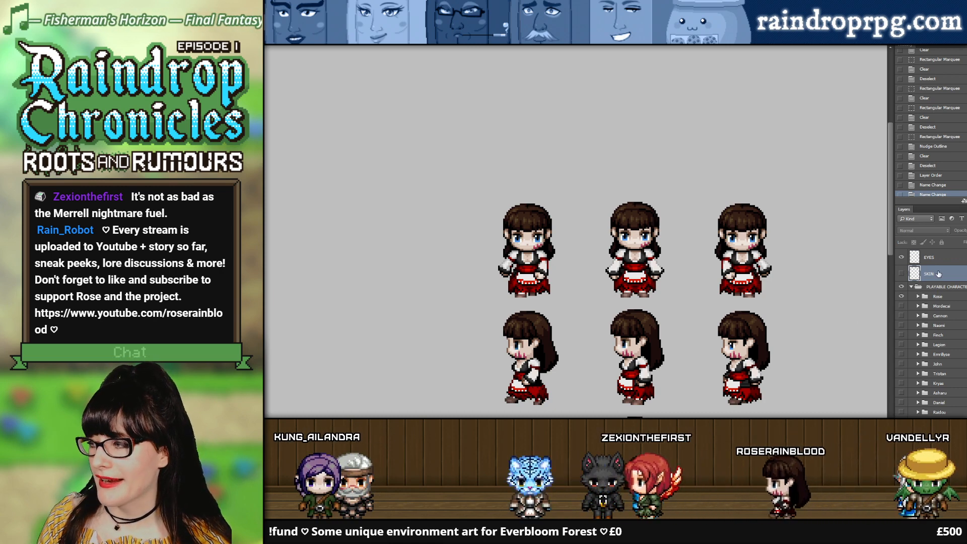
Step: Try changing the order of the EYES and SKIN layers, and restore the earlier history state
left_click_drag(935, 274, 938, 288)
left_click(938, 182)
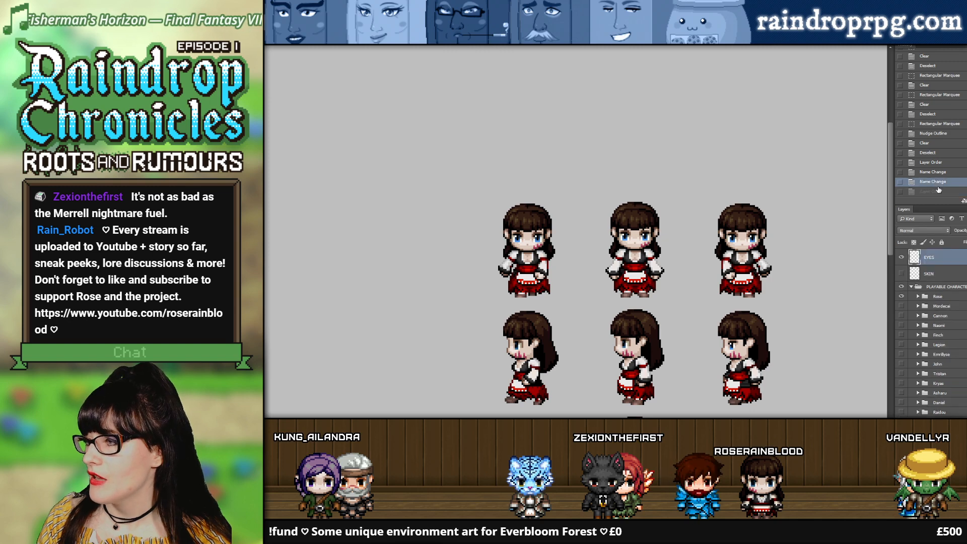
scroll(721, 360, "down", 3)
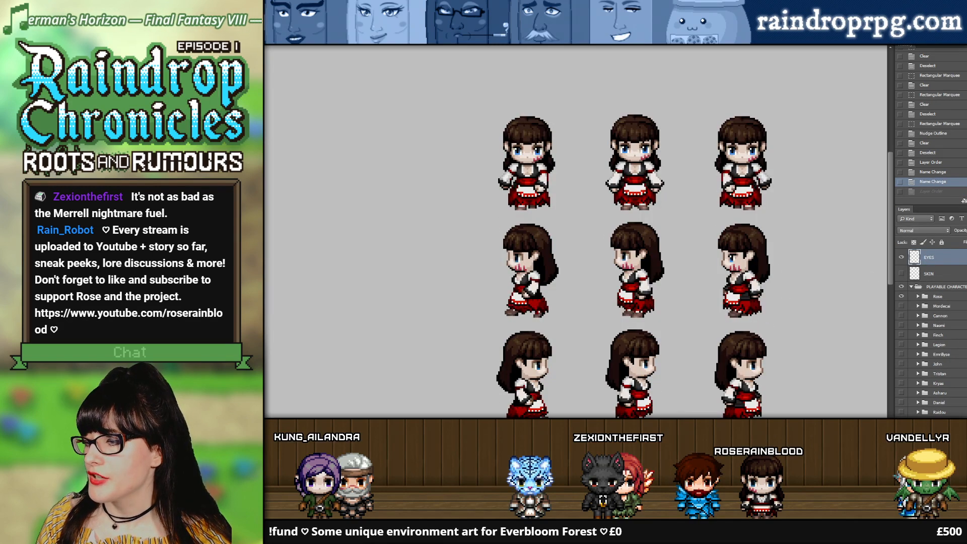
scroll(575, 232, "right", 2)
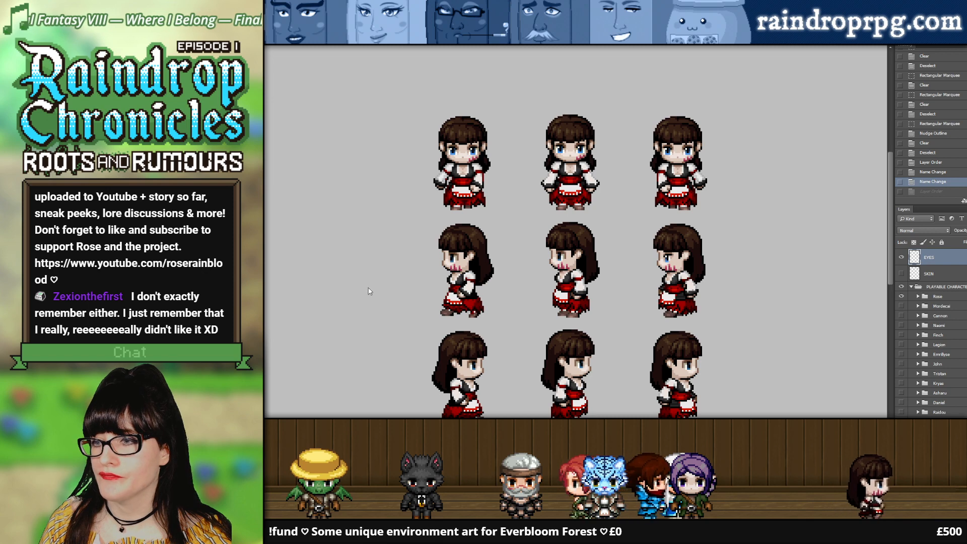
Step: Open RoseRainblood.png and enlarge the view of its short Rose sprites
double_click(387, 261)
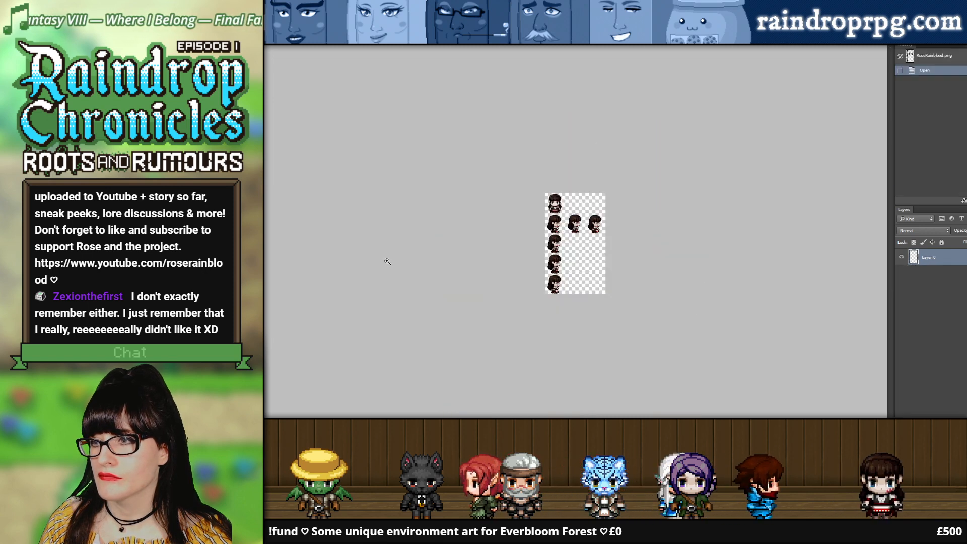
left_click(570, 231)
left_click(591, 203)
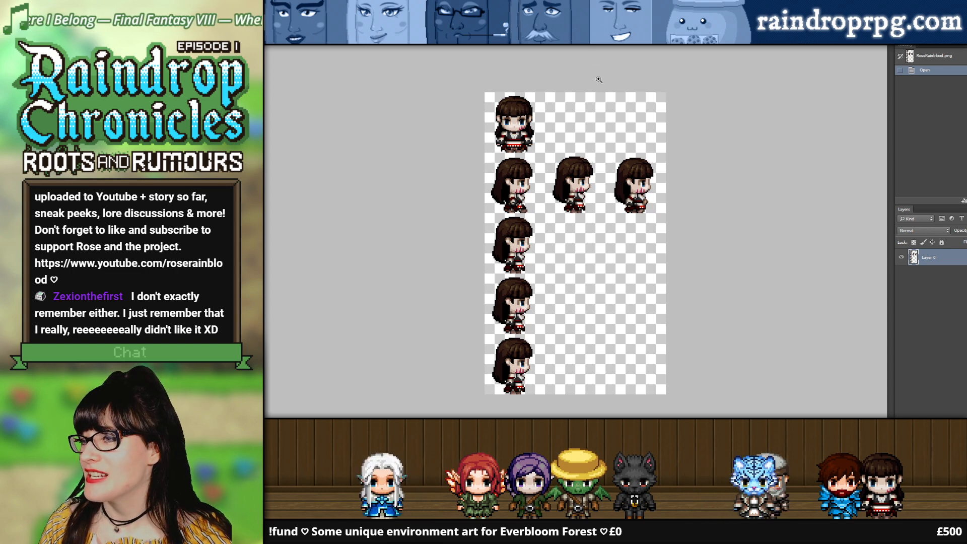
Step: In the taller-character sheet, hide the EYES layer and the grey background, and merge the visible Rose artwork into one layer
left_click(615, 43)
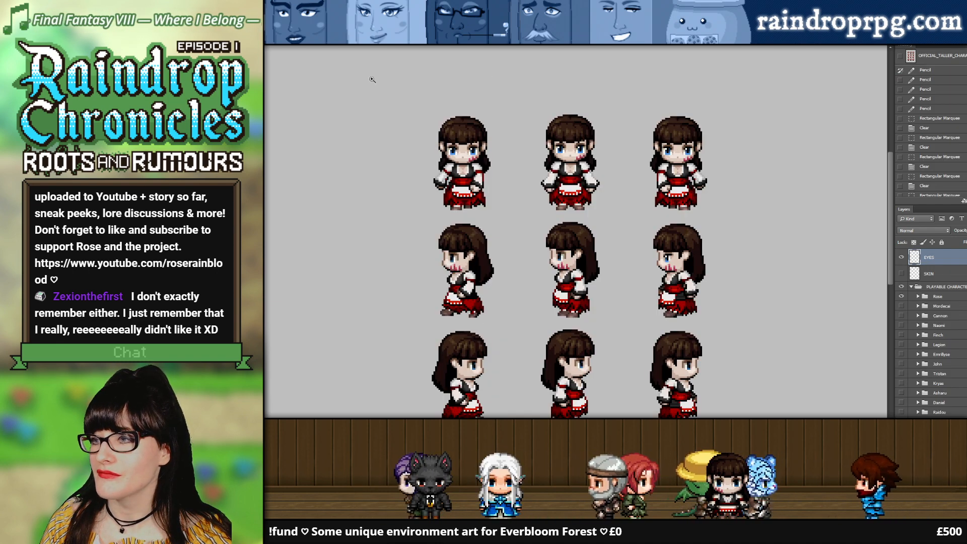
left_click(925, 298)
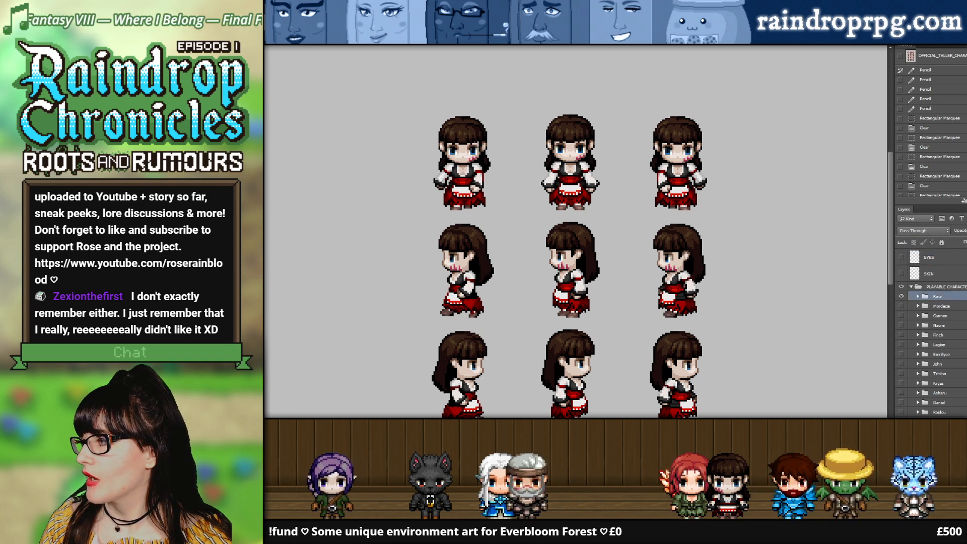
scroll(940, 301, "down", 10)
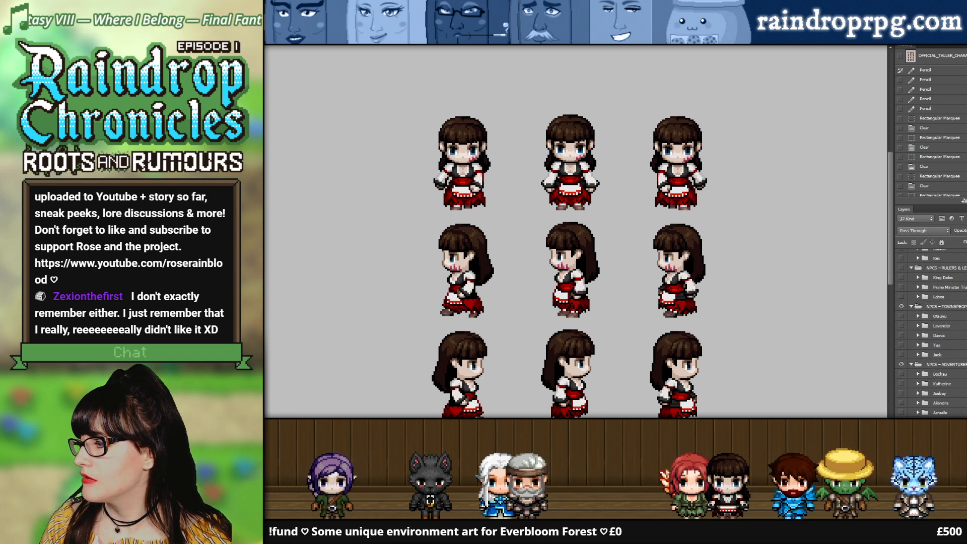
left_click(901, 411)
scroll(953, 306, "up", 10)
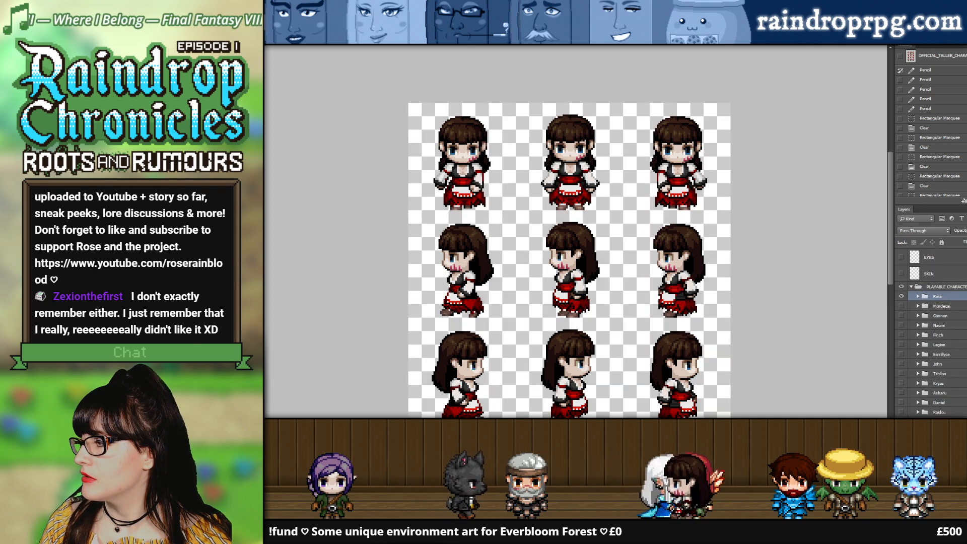
key("ctrl+shift+e")
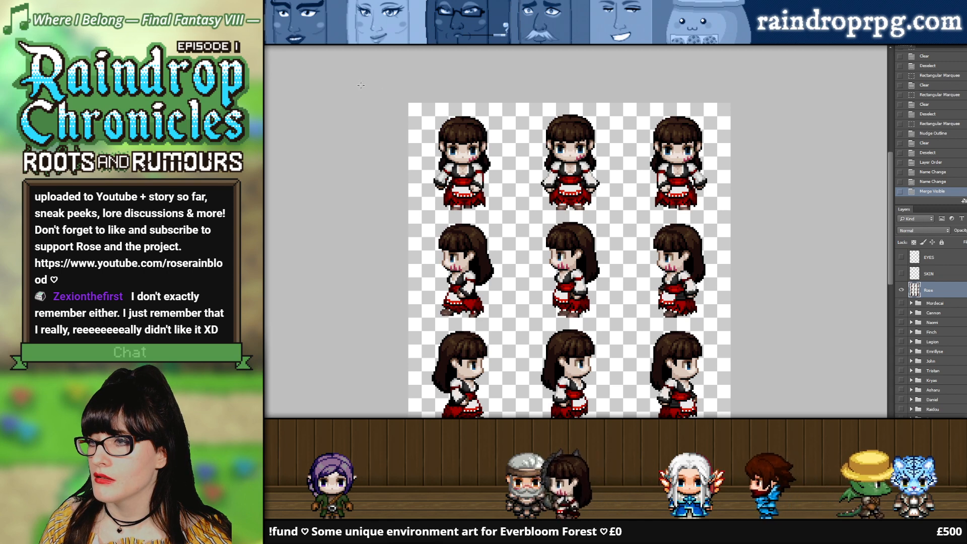
Step: Copy the middle front-facing tall Rose sprite into RoseRainblood.png and place it over the short front-facing sprite
left_click_drag(514, 103, 623, 215)
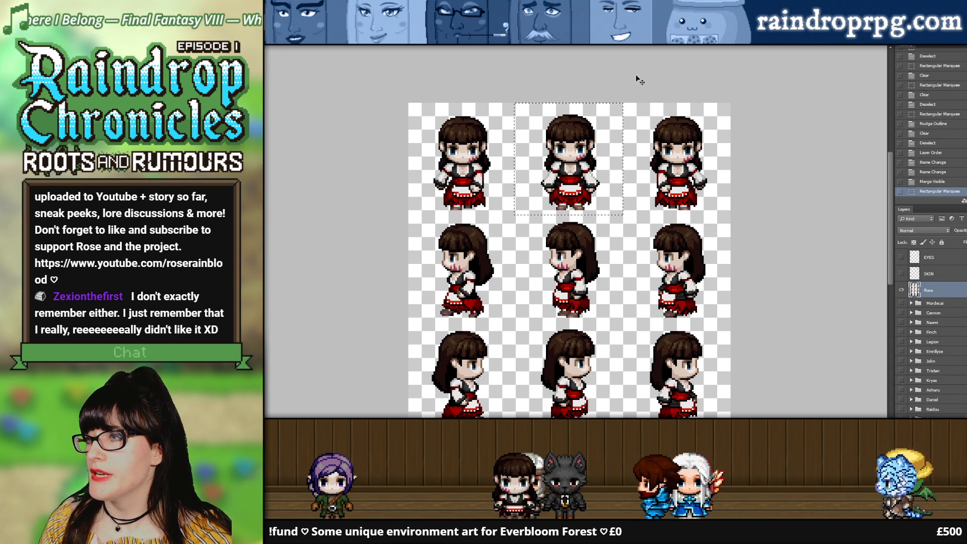
left_click(675, 40)
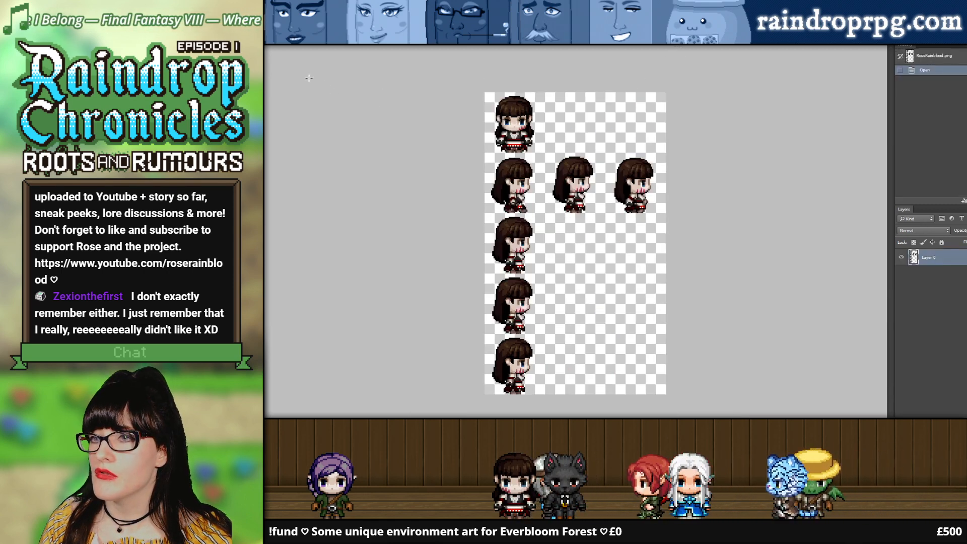
key("ctrl+v")
left_click_drag(577, 234, 511, 145)
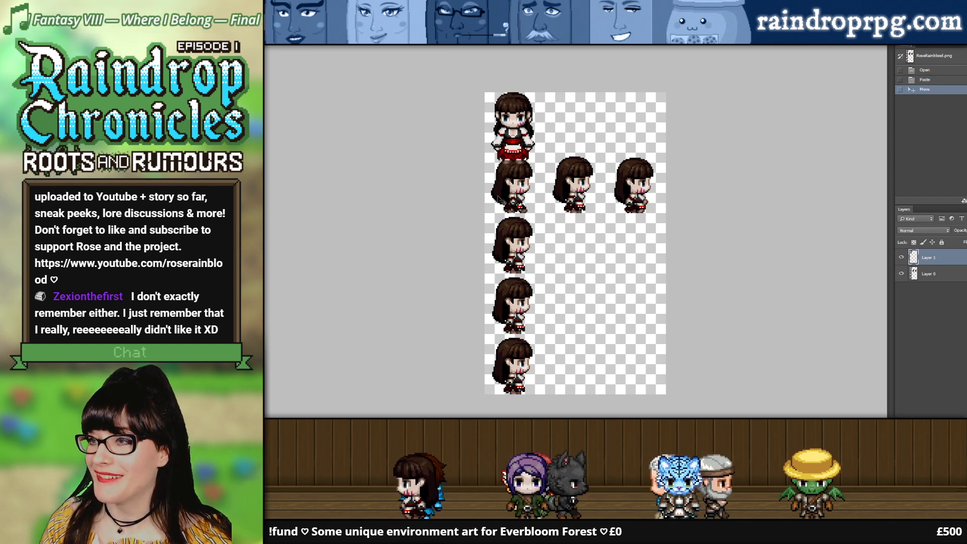
Step: Check the pasted tall sprite's extent with a rectangular selection, and deselect and delete its layer
left_click(437, 210)
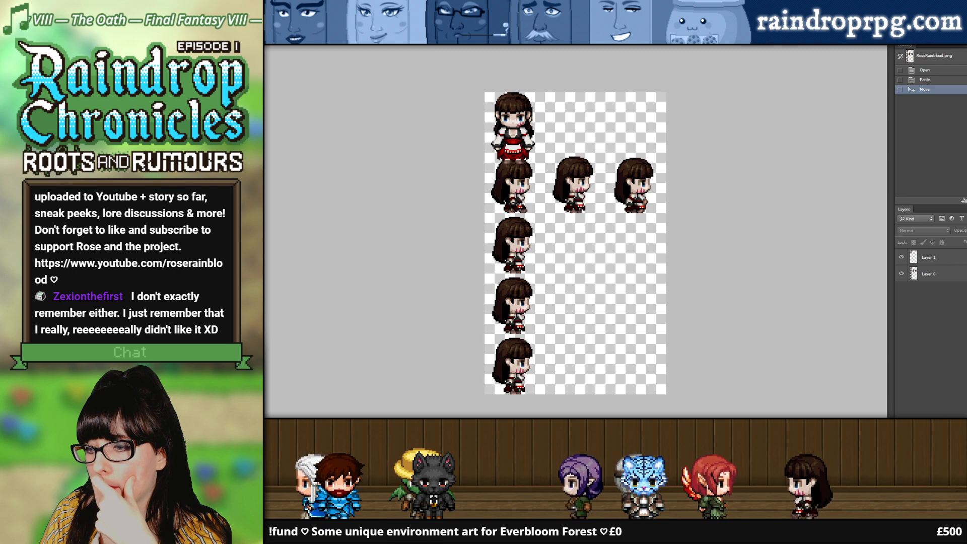
left_click(261, 71)
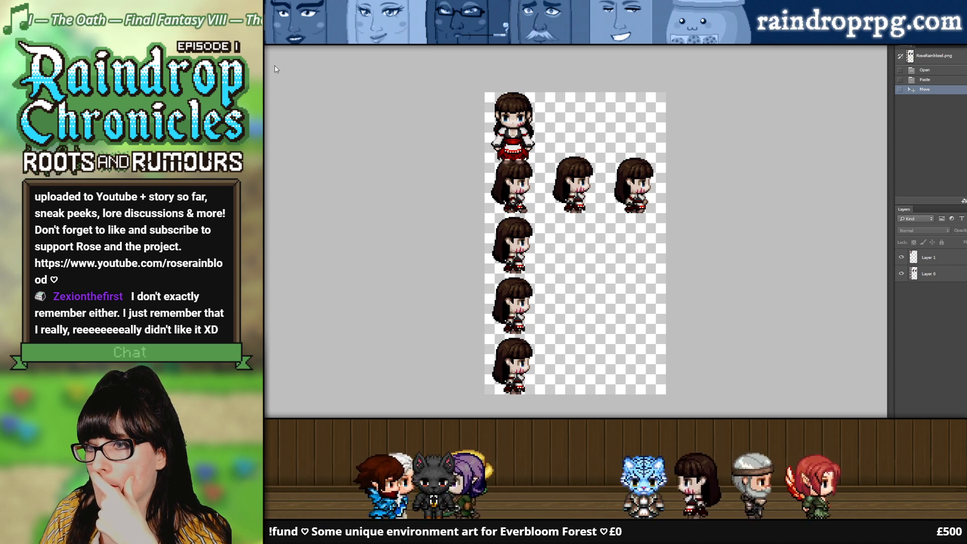
left_click_drag(484, 92, 535, 191)
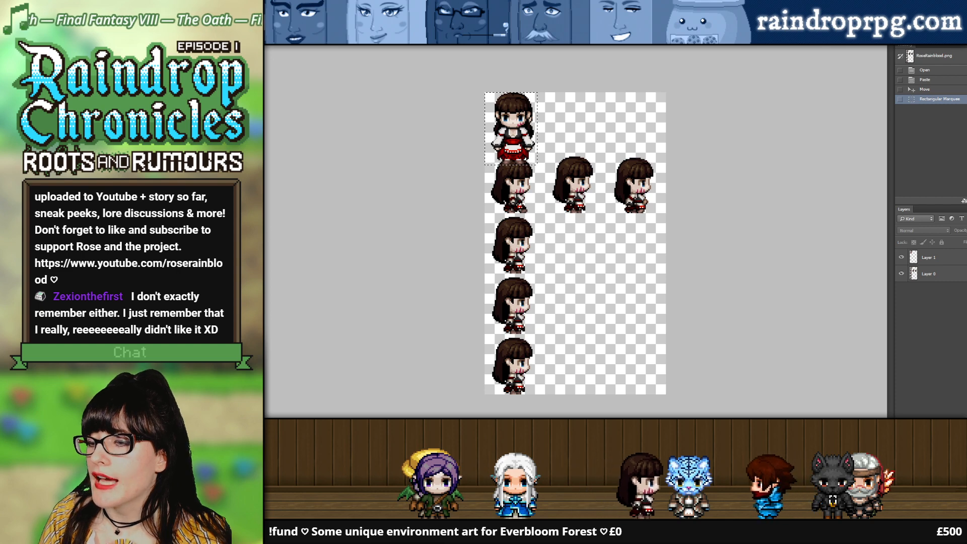
left_click(462, 103)
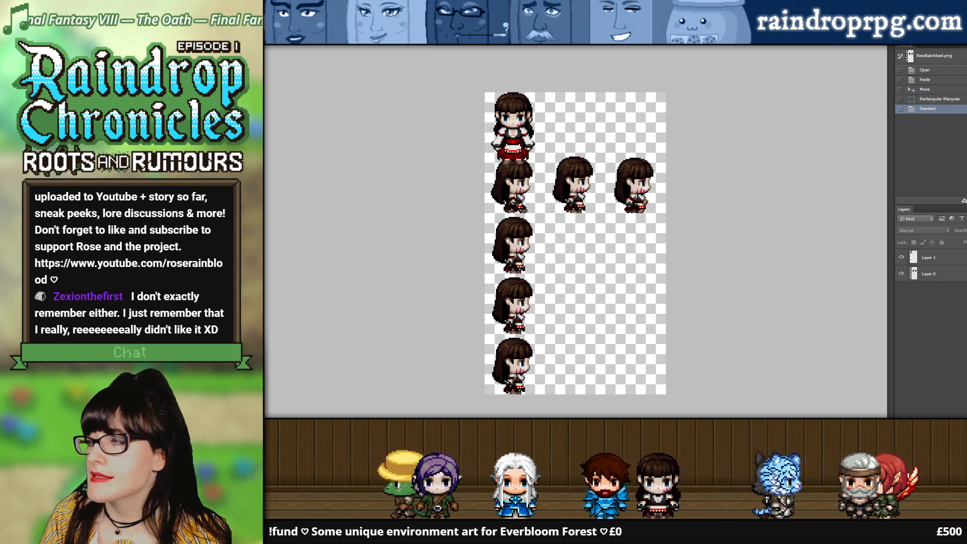
left_click(950, 255)
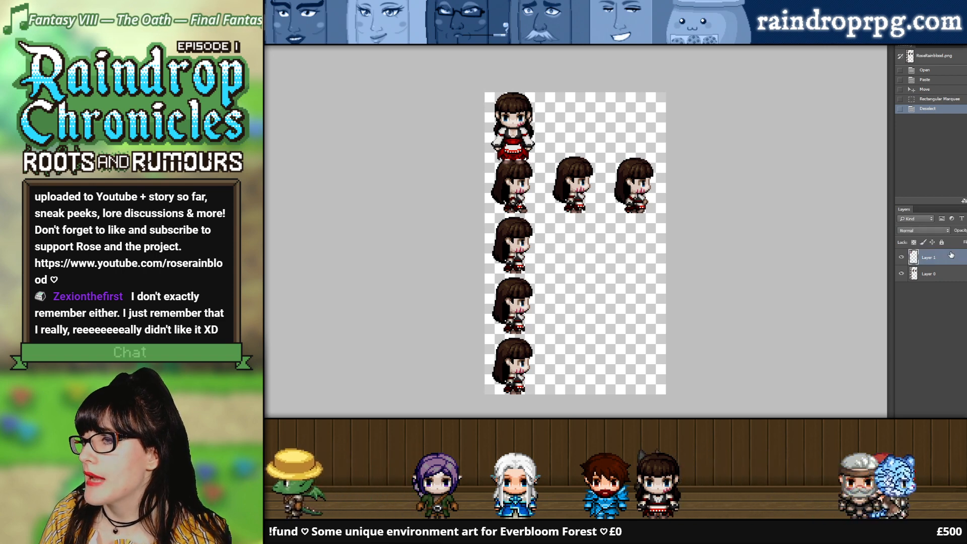
key("Delete")
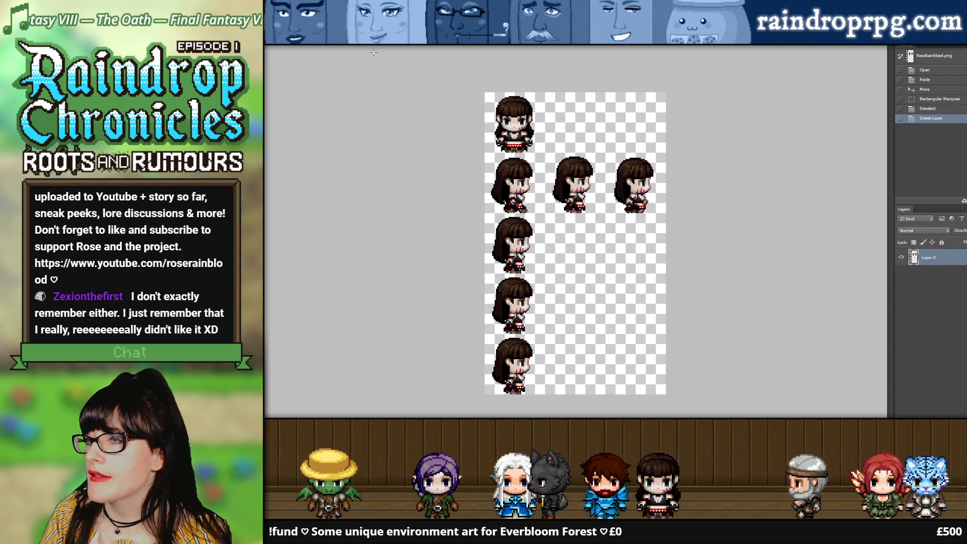
Step: Deselect in the taller-character sheet, and switch to the tall-and-short Rose comparison image and toggle Layer 0's visibility
left_click(370, 41)
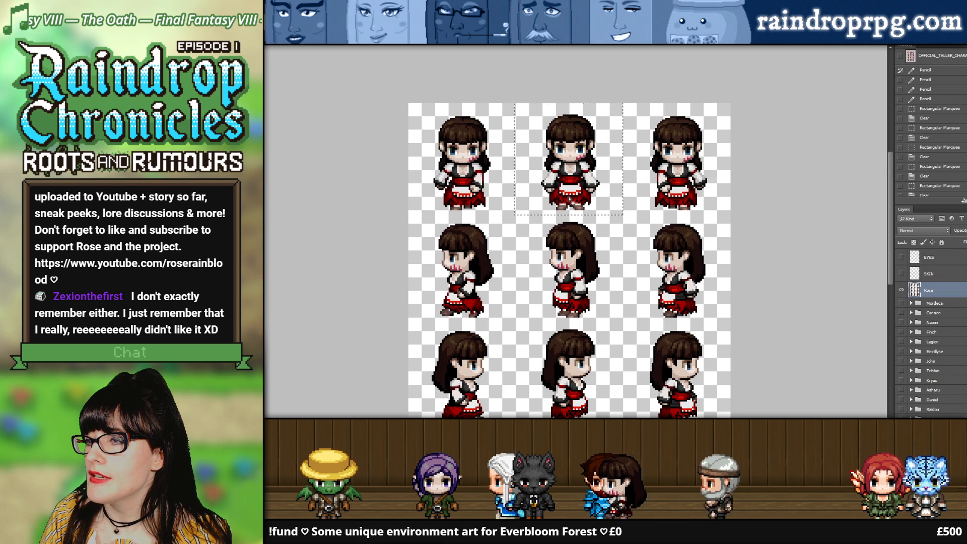
left_click(753, 232)
left_click(375, 41)
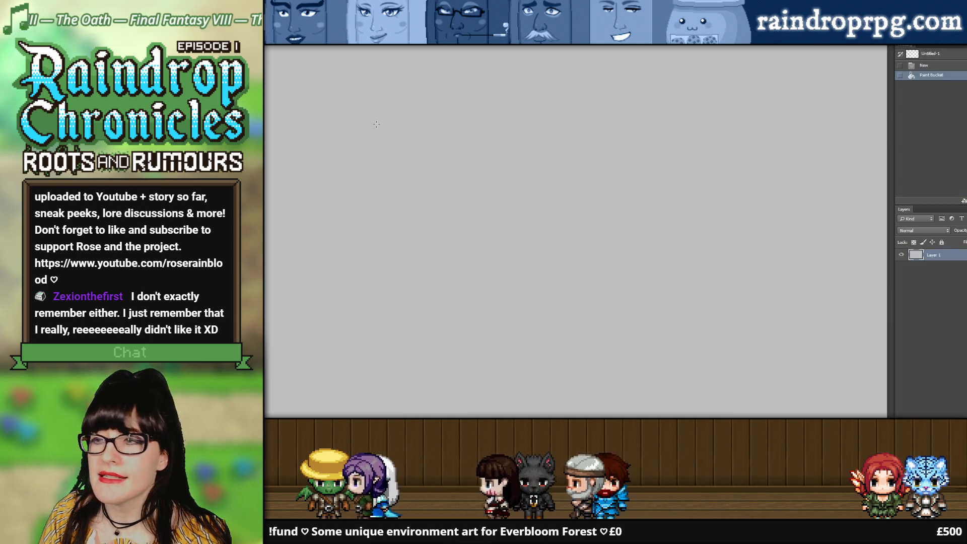
left_click(436, 39)
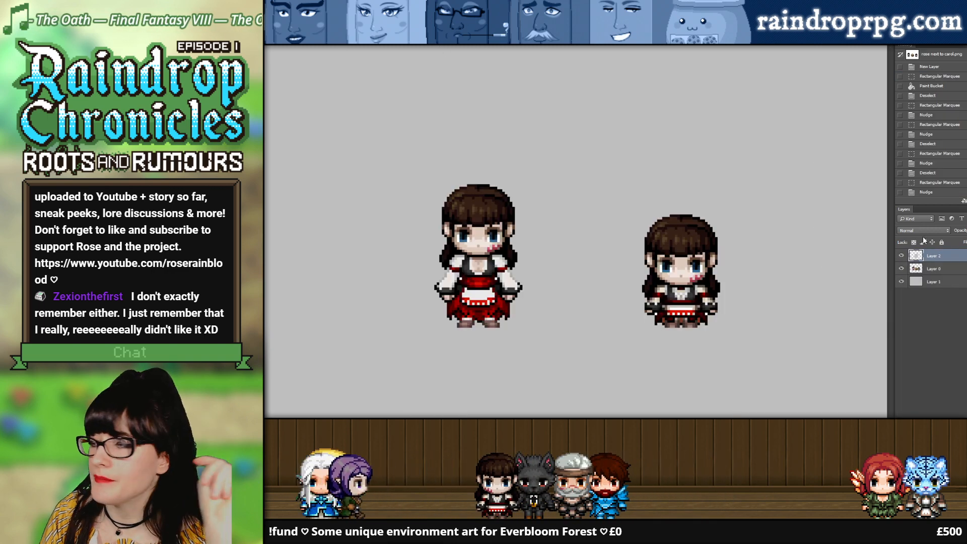
left_click(902, 268)
left_click(901, 268)
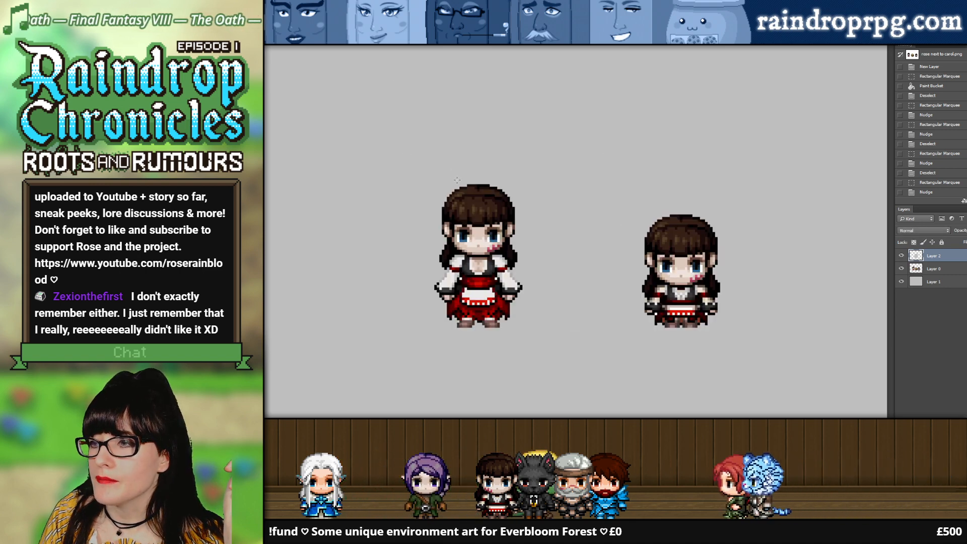
Step: Measure the taller Rose sprite with rectangular selections around the whole figure and part of its body, clearing each selection
left_click_drag(454, 185, 528, 317)
key("Up")
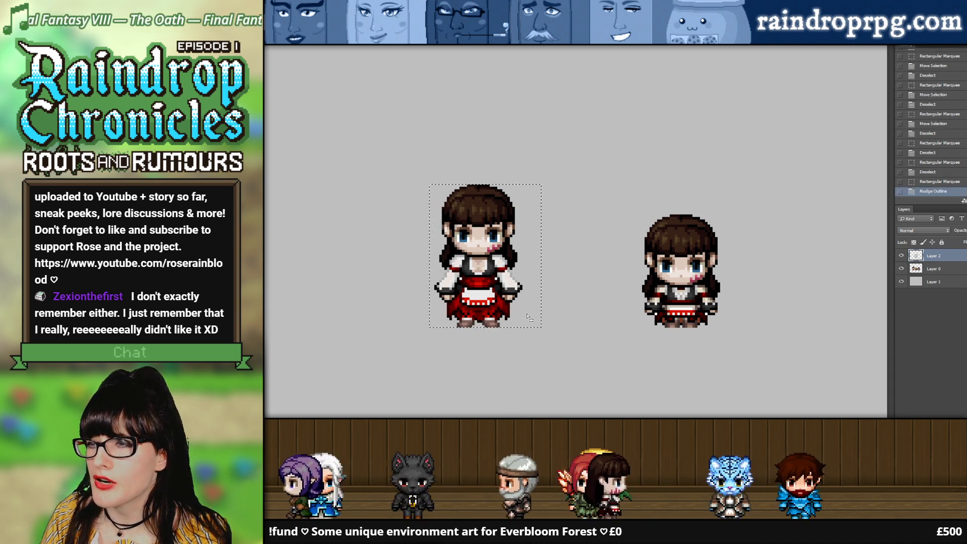
key("ctrl+d")
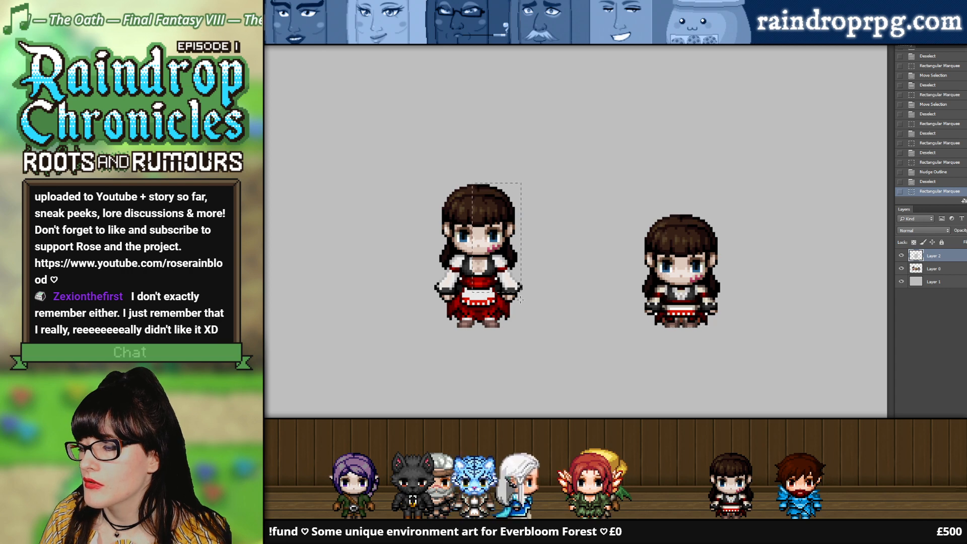
left_click_drag(520, 299, 532, 326)
key("Down")
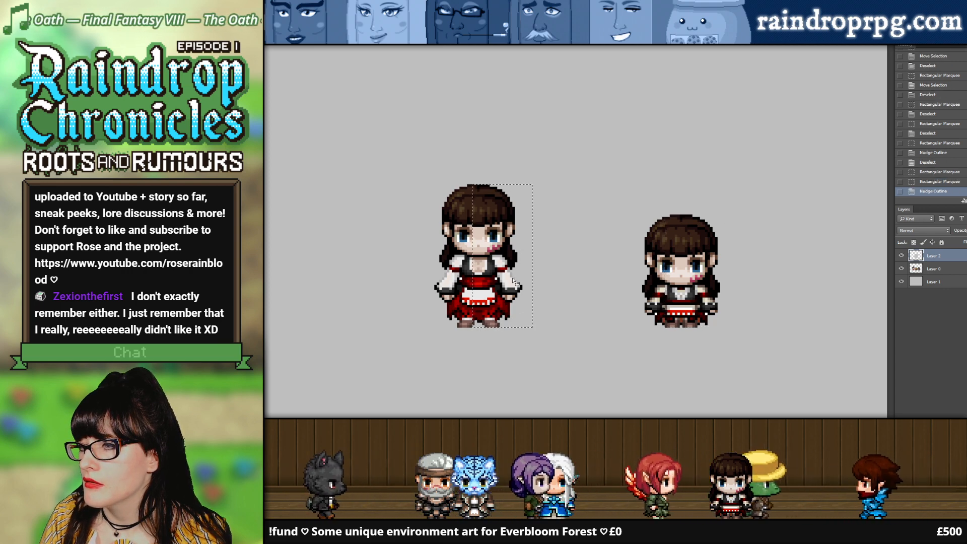
left_click(494, 314)
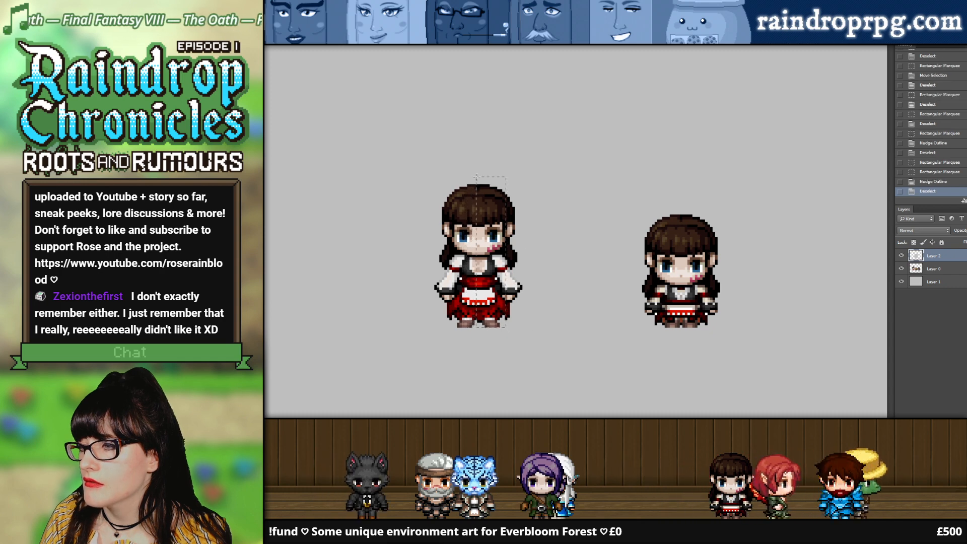
left_click_drag(476, 177, 461, 182)
left_click(594, 47)
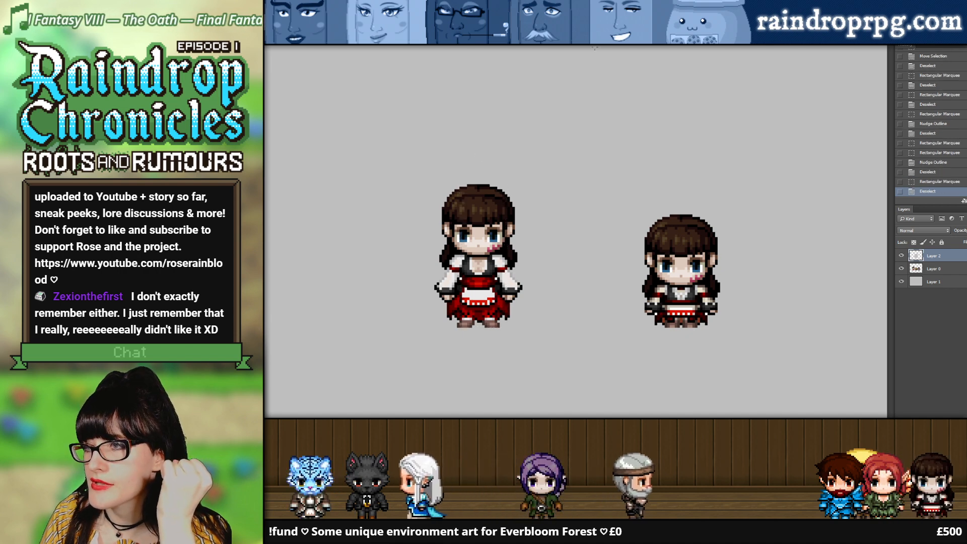
Step: Return to RoseRainblood.png and enlarge its canvas around the existing sprites
key("ctrl+Tab")
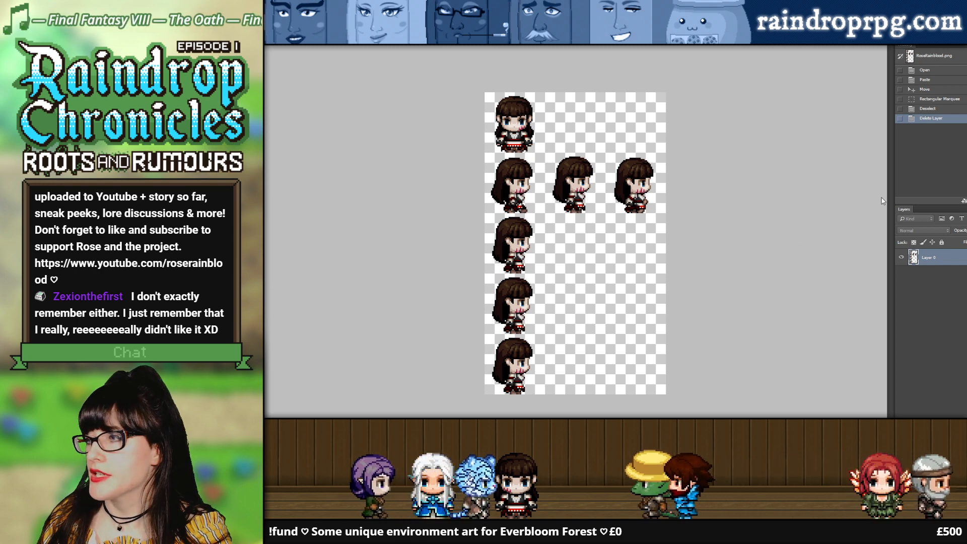
left_click(909, 192)
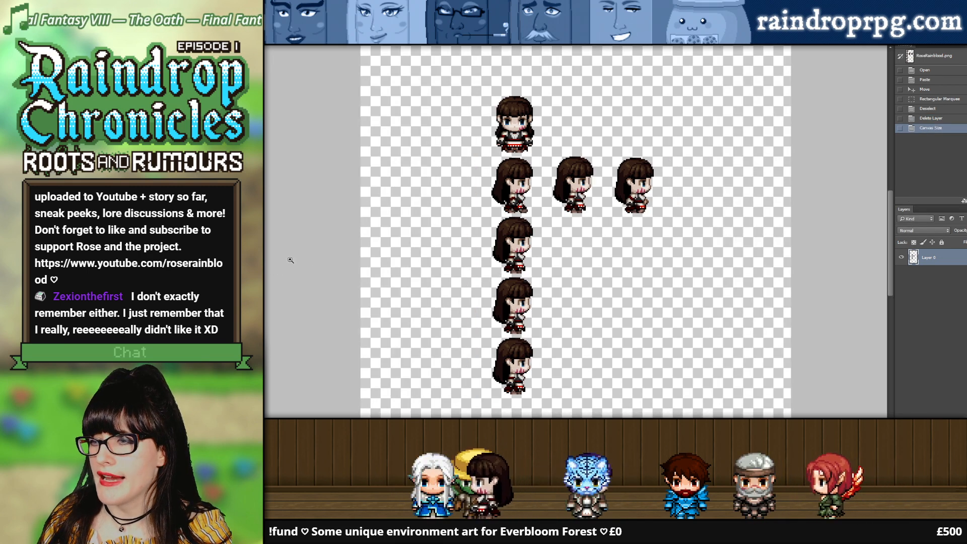
Step: Undo the last canvas enlargement of the RoseRainblood.png sprite sheet
left_click(636, 235, "alt")
left_click(636, 235, "alt")
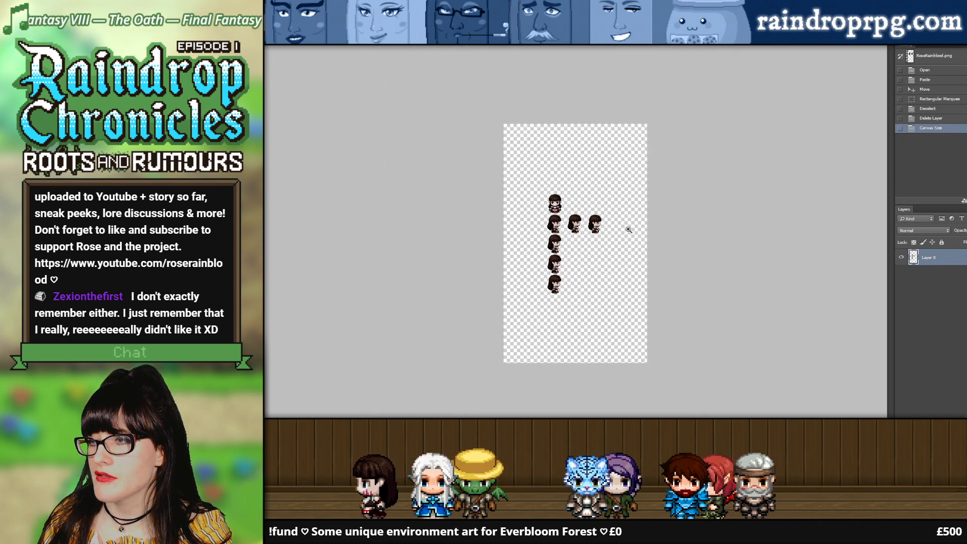
left_click(628, 230)
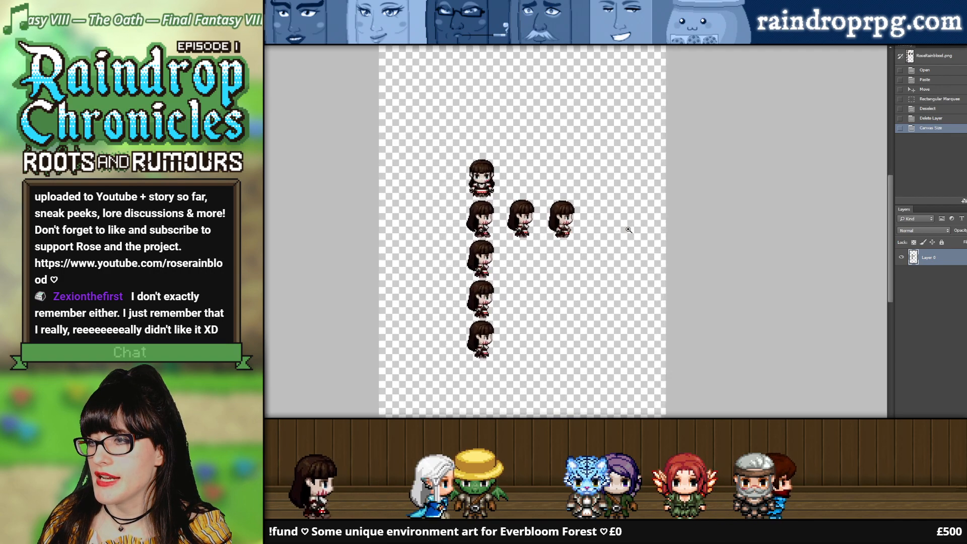
left_click(628, 230, "alt")
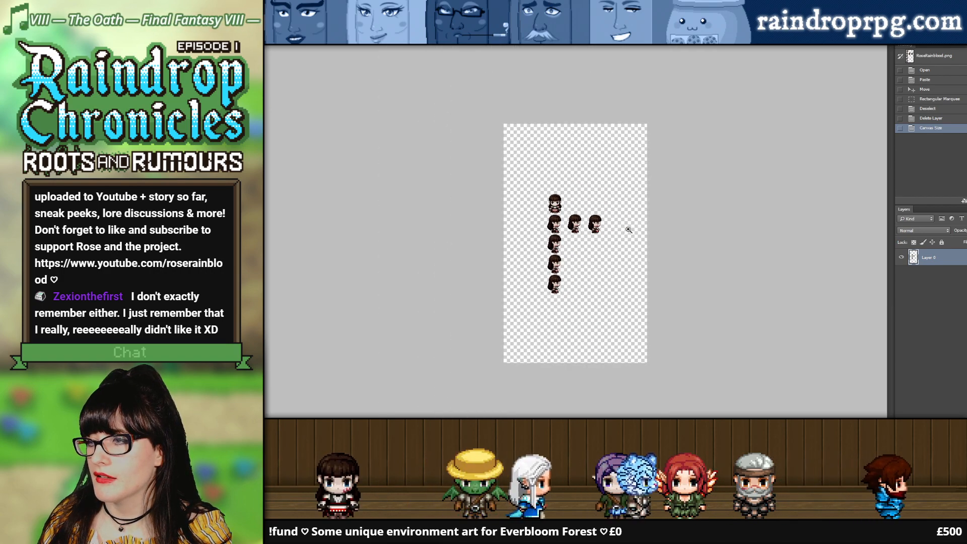
left_click(629, 230)
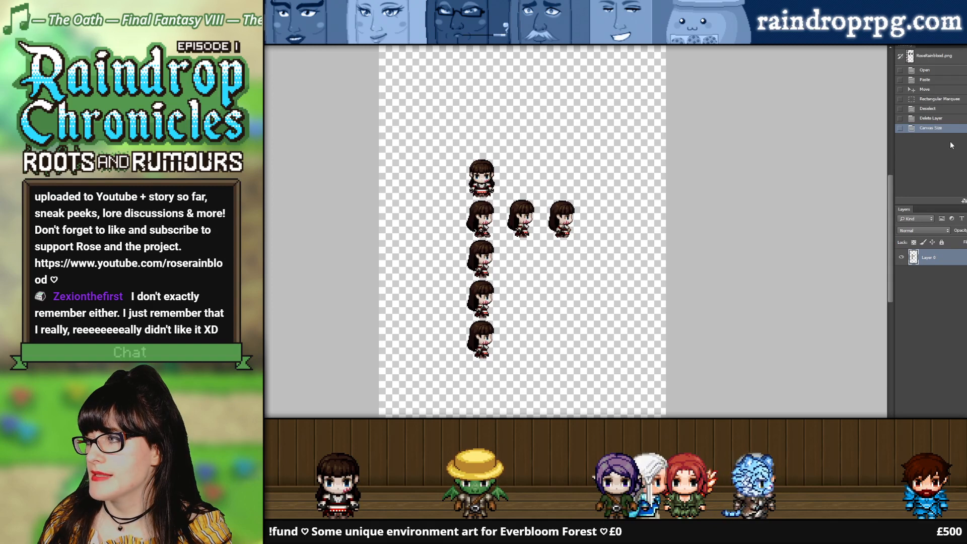
key("ctrl+z")
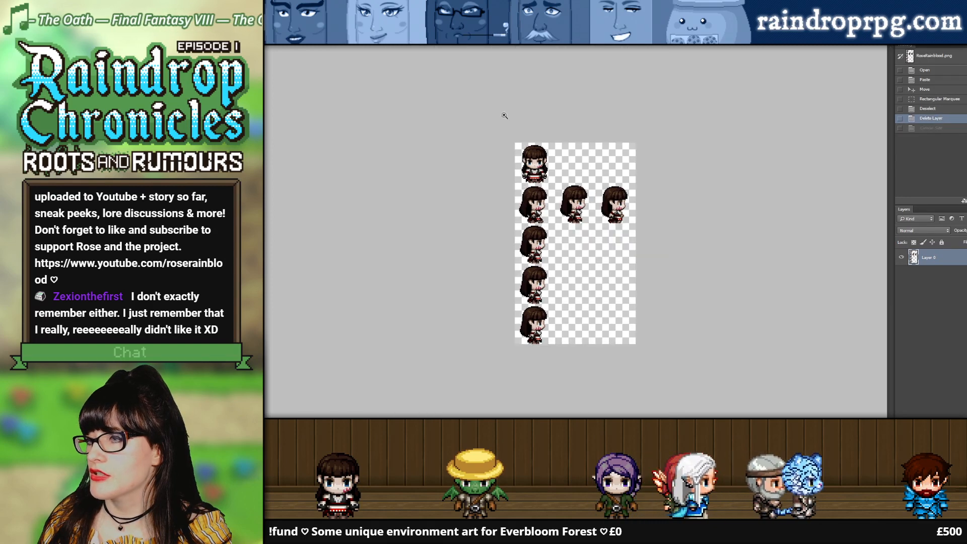
Step: Measure the first front-facing Rose in the taller-character sheet with rectangular selections, clearing each selection
left_click(499, 44)
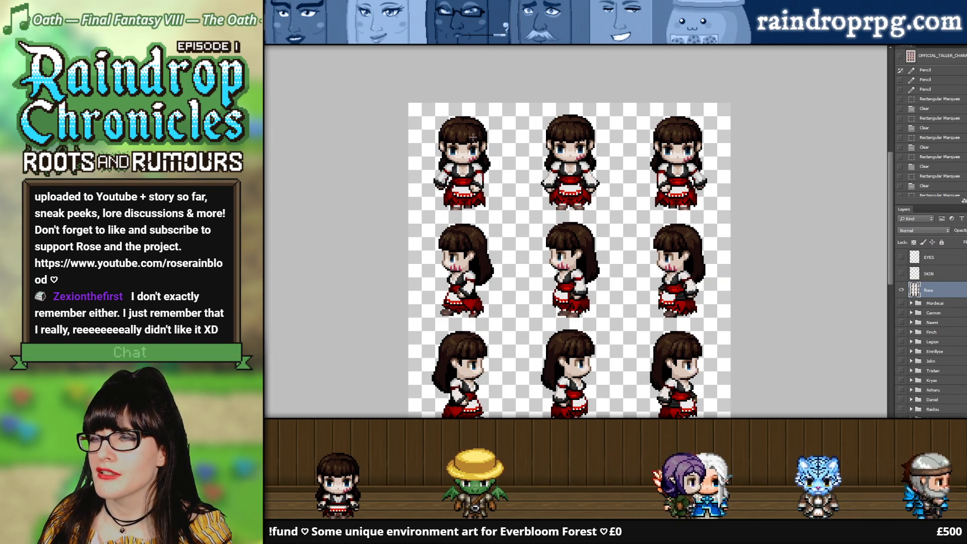
left_click_drag(455, 119, 497, 210)
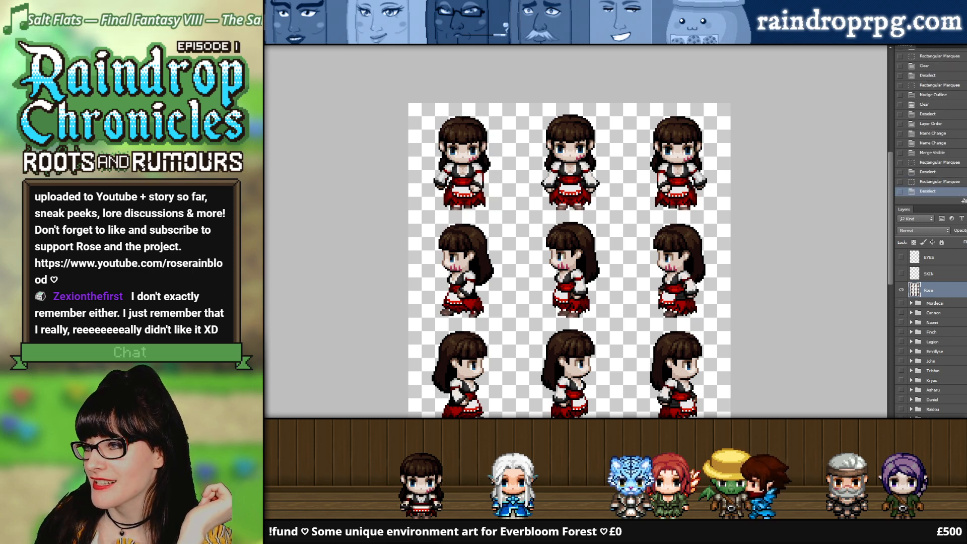
left_click_drag(439, 119, 513, 211)
key("ctrl+d")
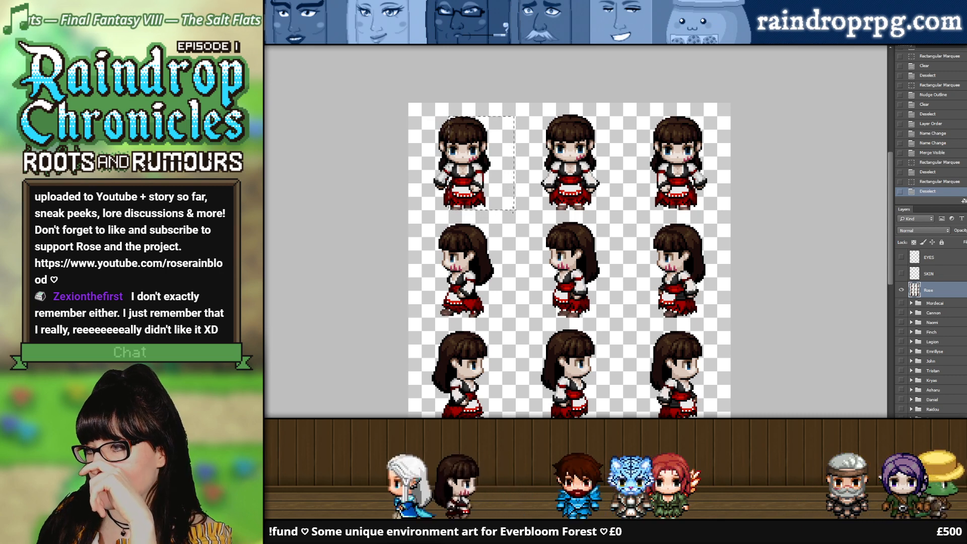
Step: Enlarge the RoseRainblood.png canvas slightly around the sprites and show a grid dividing it into three columns and five rows
left_click(356, 41)
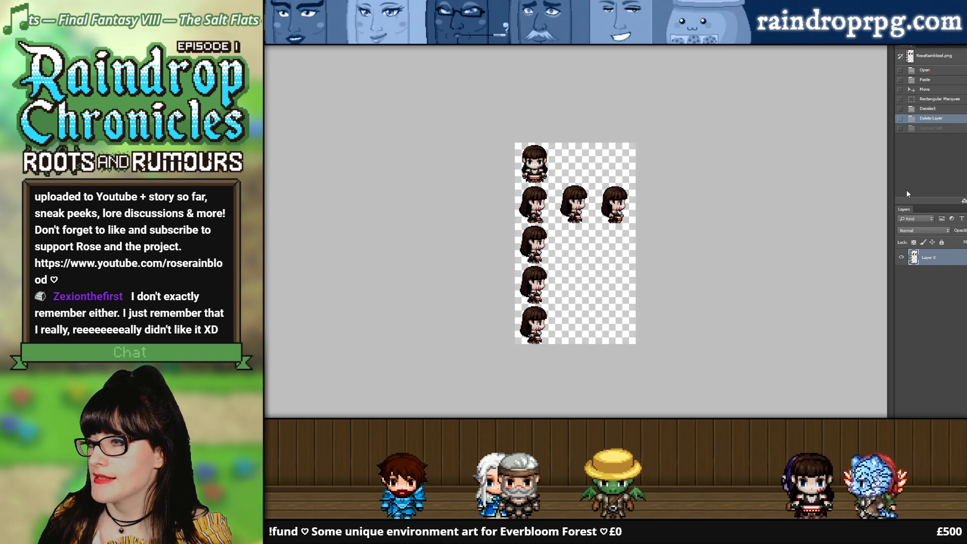
key("ctrl+z")
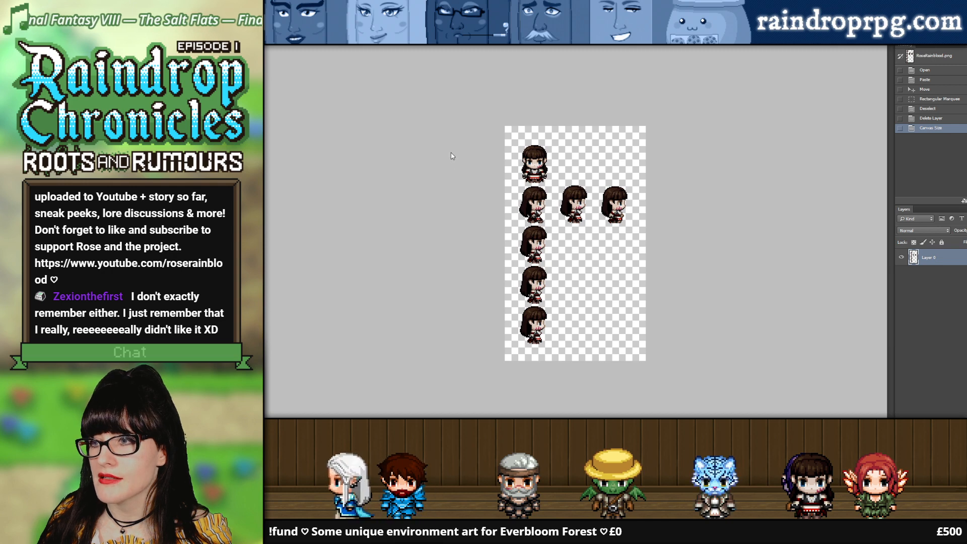
key("ctrl+apostrophe")
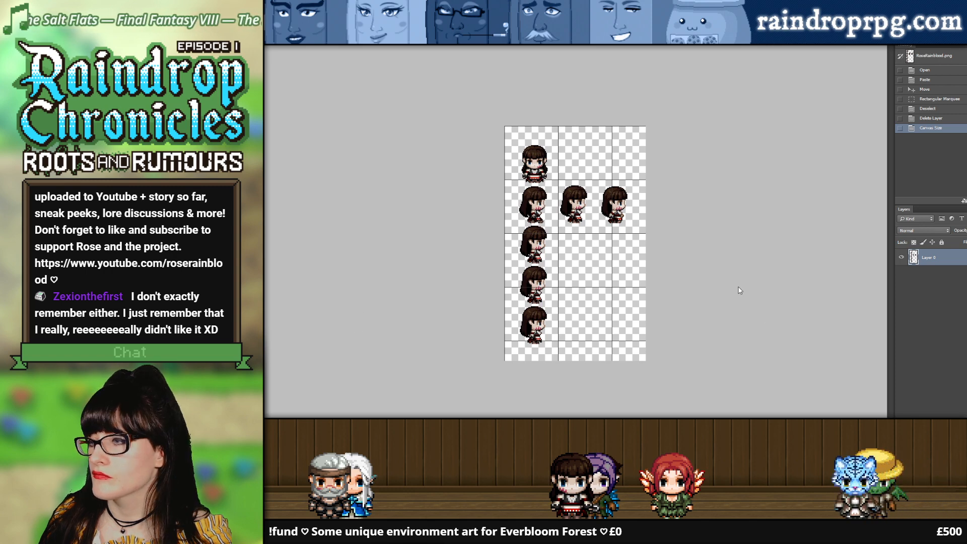
key("ctrl+alt+c")
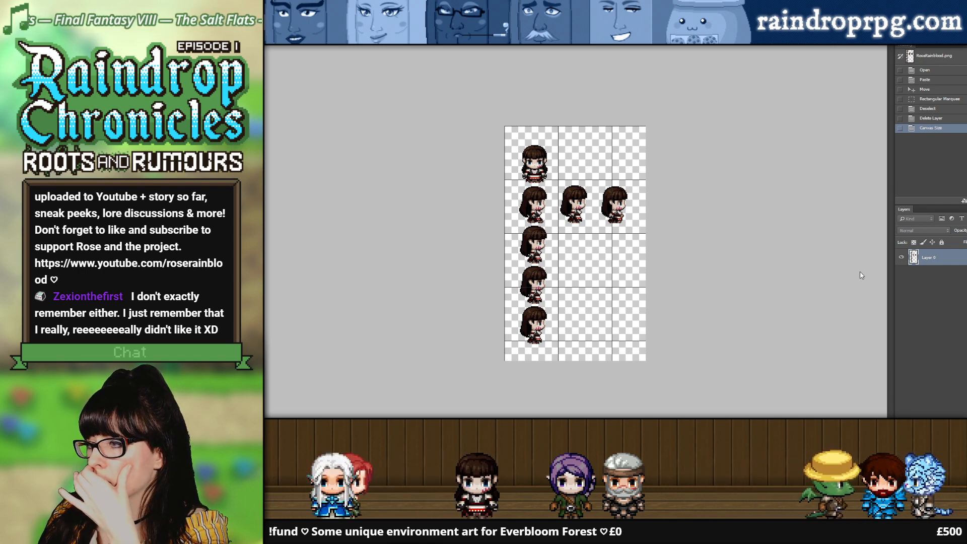
left_click(857, 244)
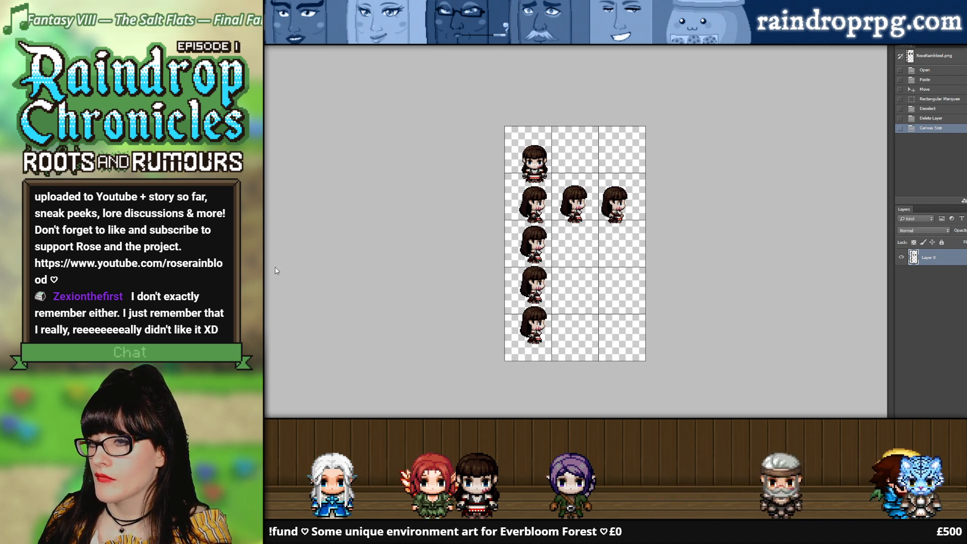
Step: Check the old sprites' extent against the grid with a rectangular selection around them, and deselect
left_click(526, 205)
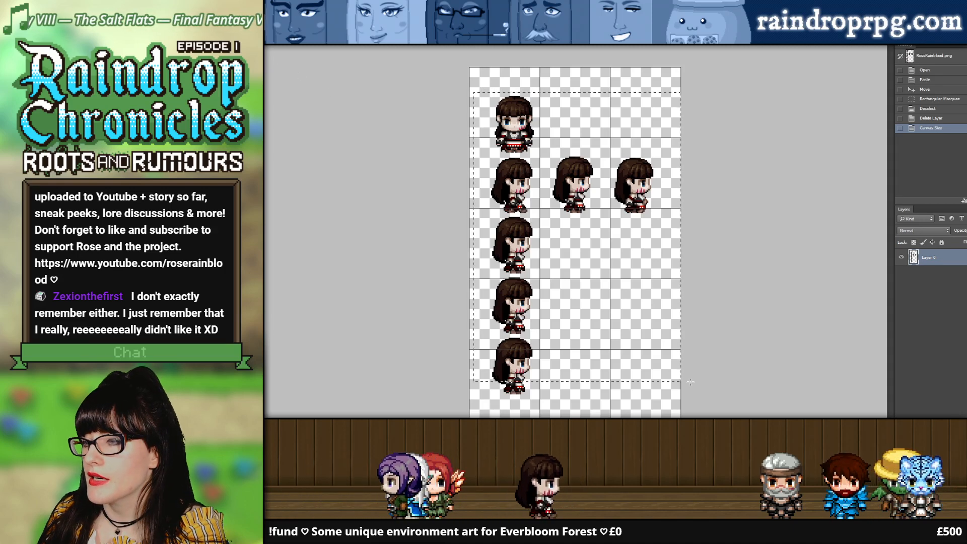
left_click_drag(473, 92, 704, 403)
key("ctrl+d")
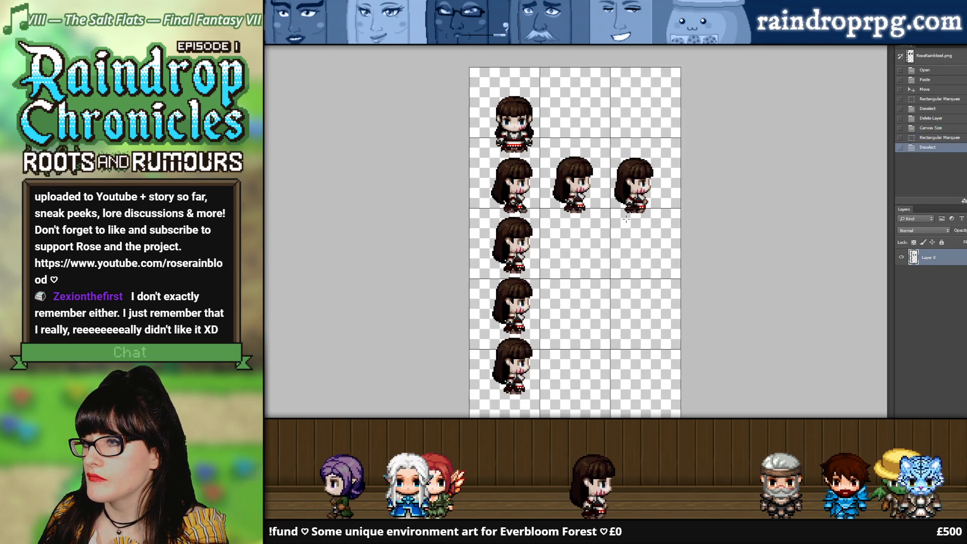
Step: Hide Layer 0 with the old short sprites in RoseRainblood.png
left_click(898, 257)
left_click(650, 47)
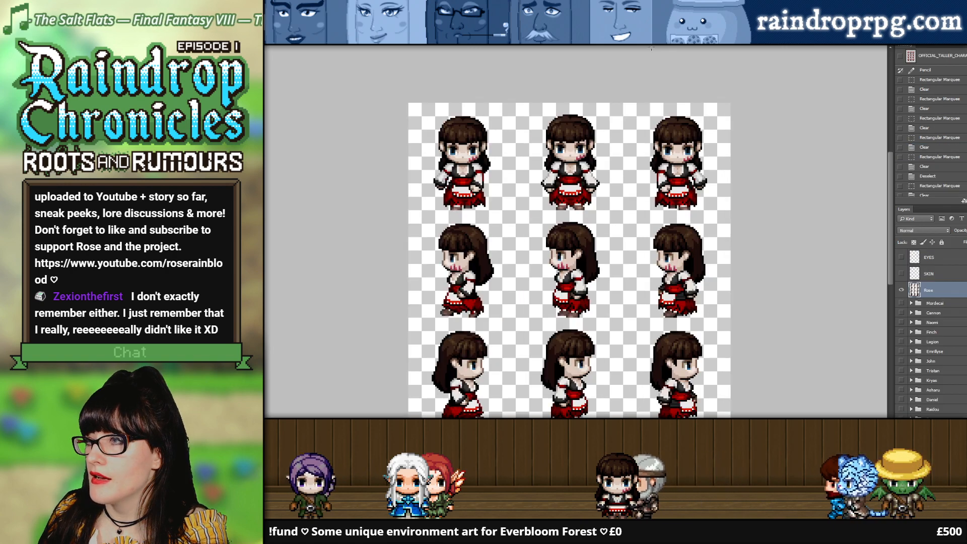
left_click(682, 44)
left_click(900, 256)
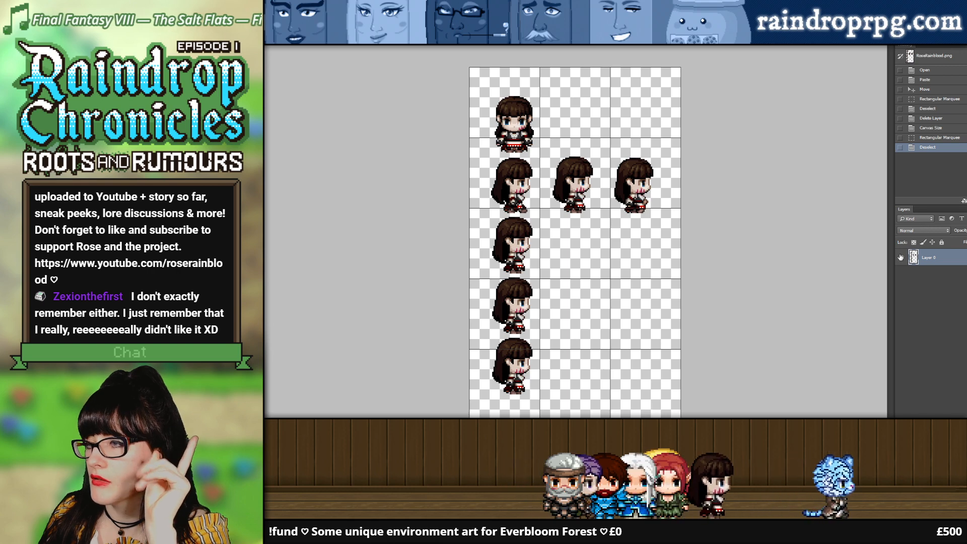
left_click(900, 257)
Step: Copy the middle front-facing Rose from the taller-character sheet and paste her into the first grid cell of RoseRainblood.png
left_click(617, 47)
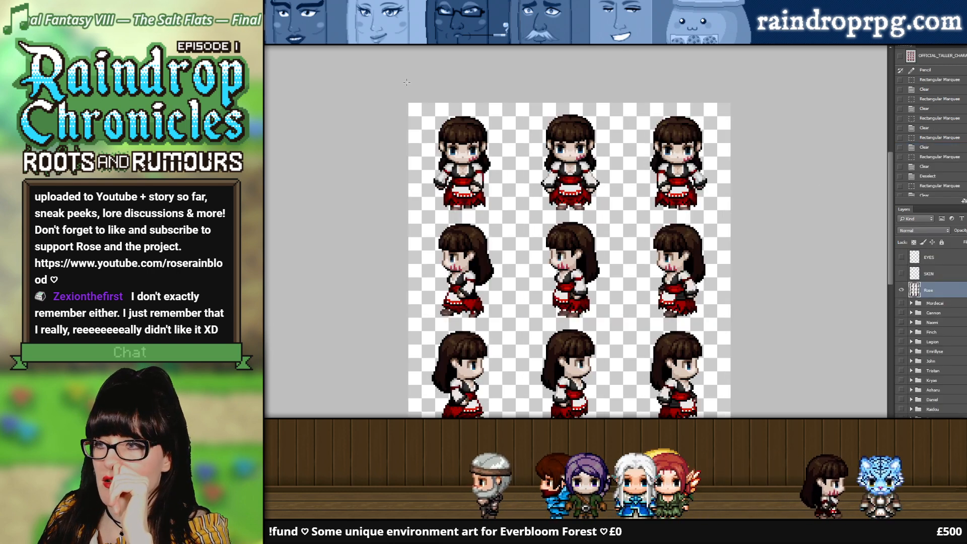
left_click_drag(622, 223, 621, 214)
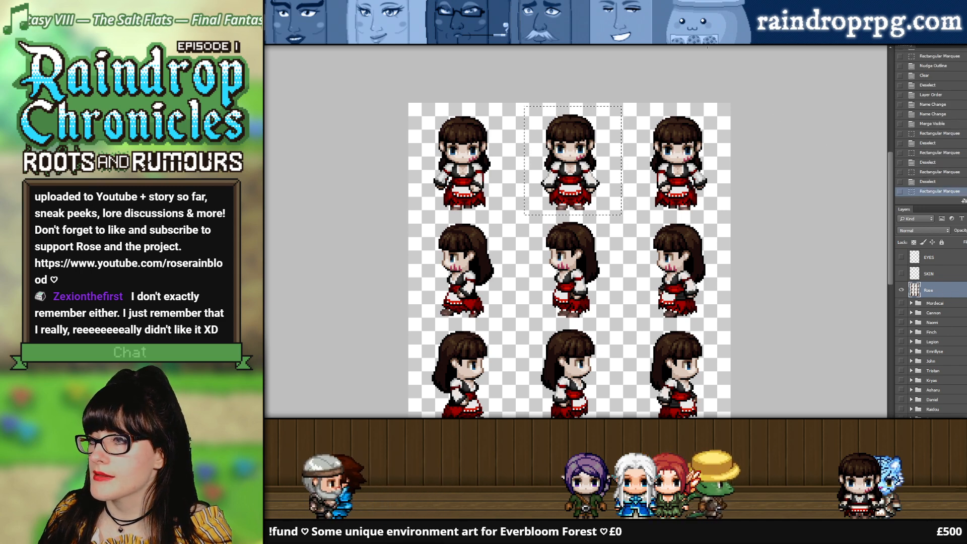
left_click(290, 44)
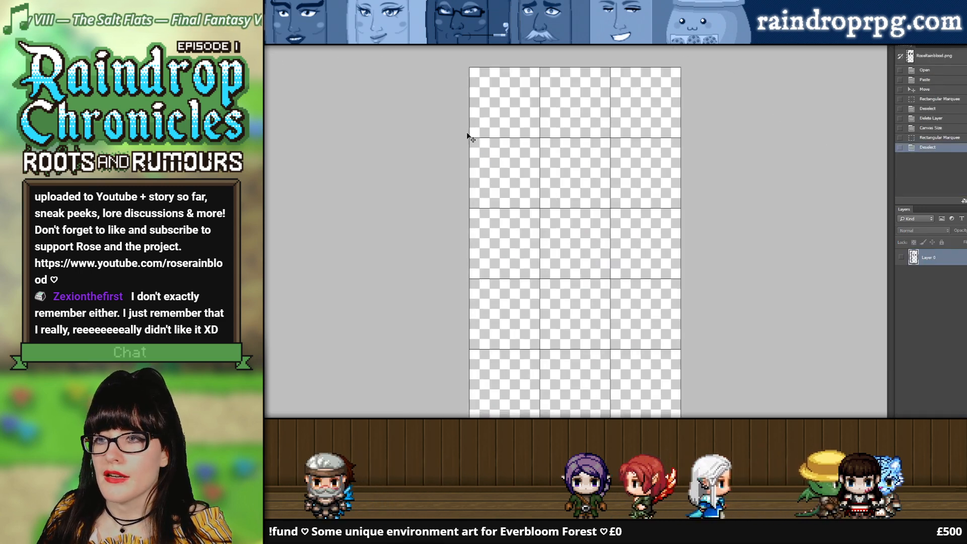
key("ctrl+v")
left_click_drag(583, 210, 511, 115)
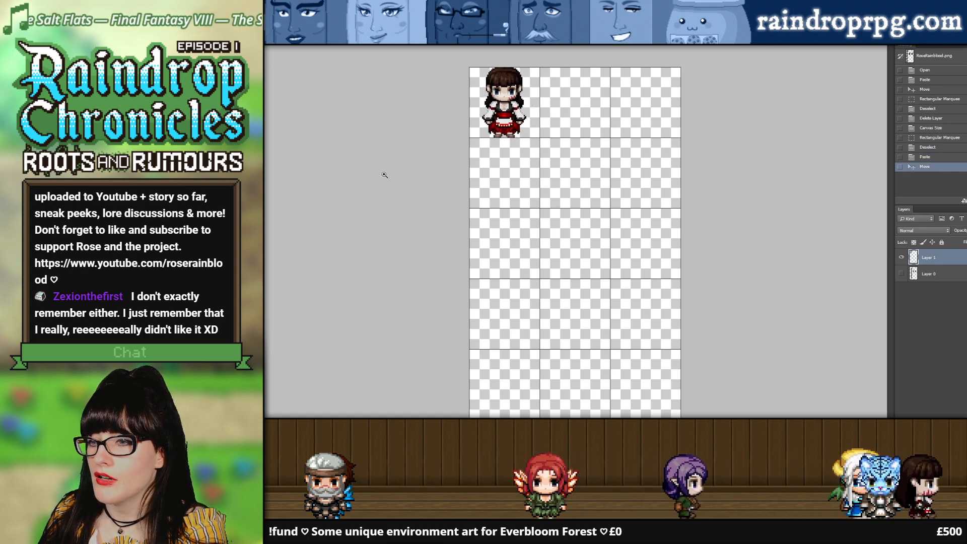
Step: Try nudging the pasted tall sprite down within its grid cell, and nudge it back up
key("z")
left_click(499, 118)
left_click(494, 122)
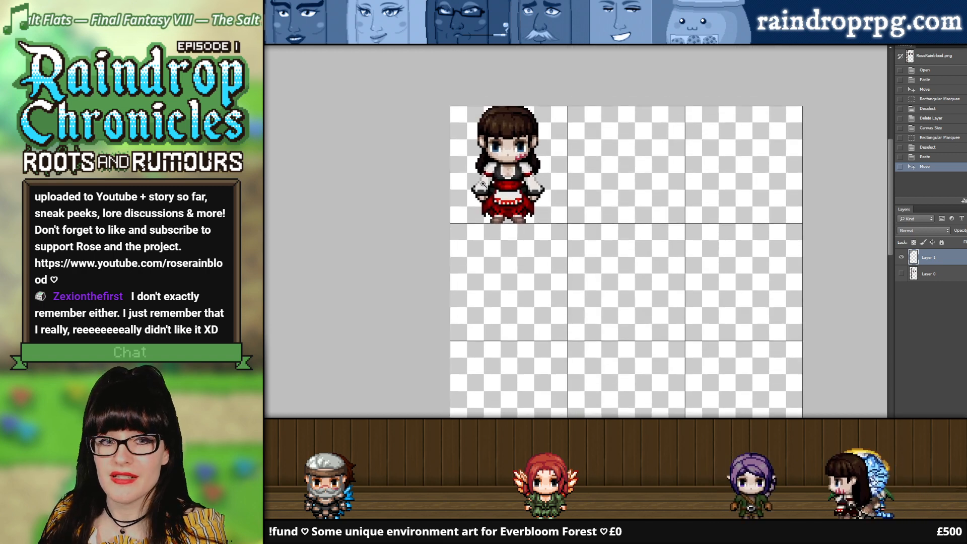
scroll(489, 181, "up", 1)
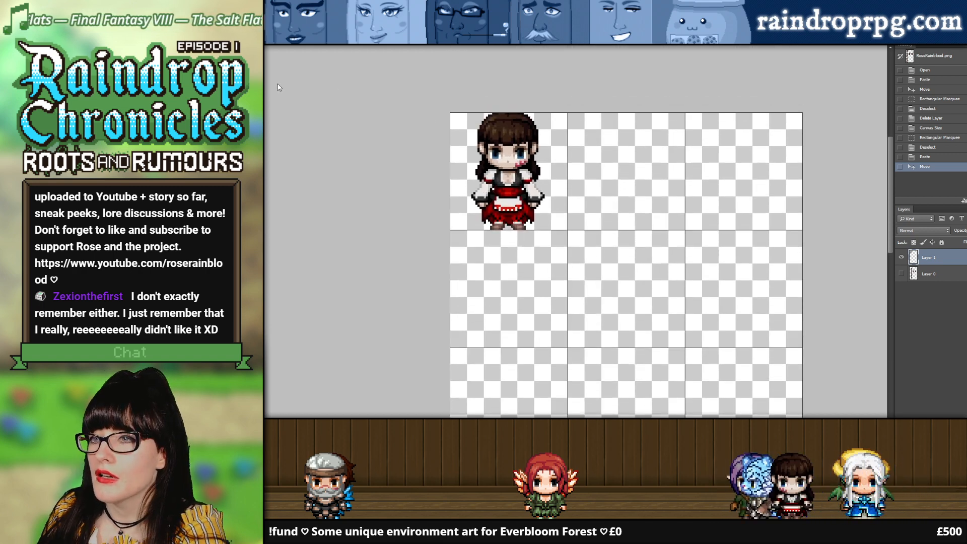
key("Down")
key("Up")
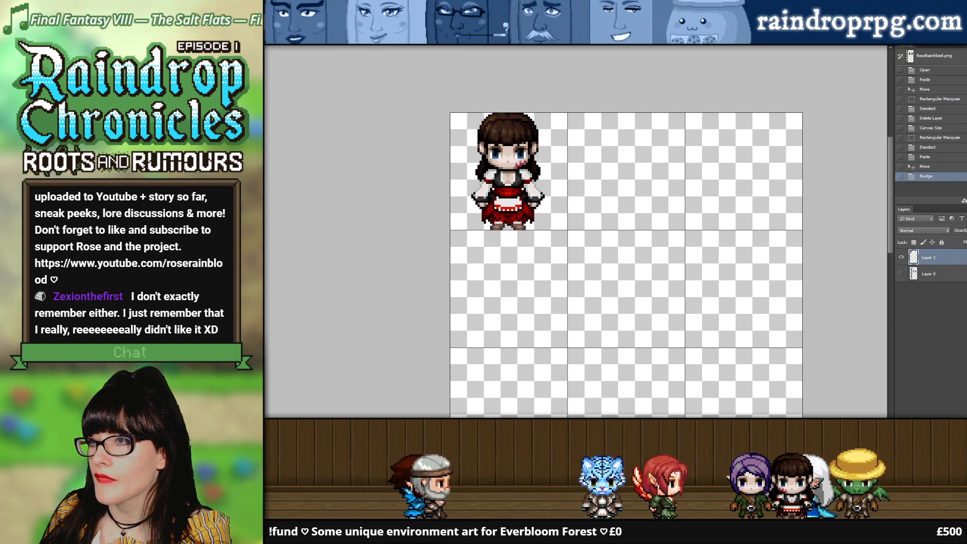
Step: Recheck the first front-facing Rose's extent in the taller-character sheet with a rectangular selection, and deselect
left_click(514, 41)
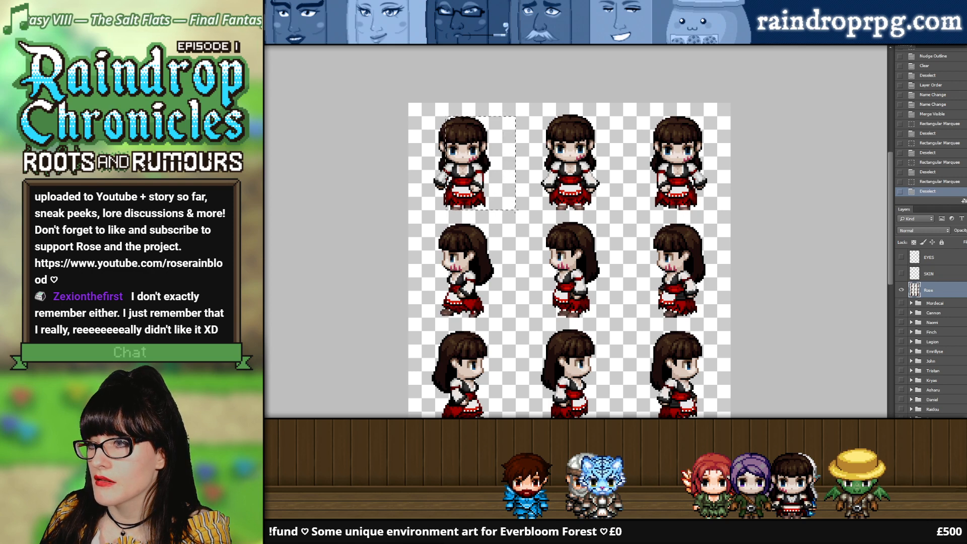
left_click_drag(518, 210, 505, 210)
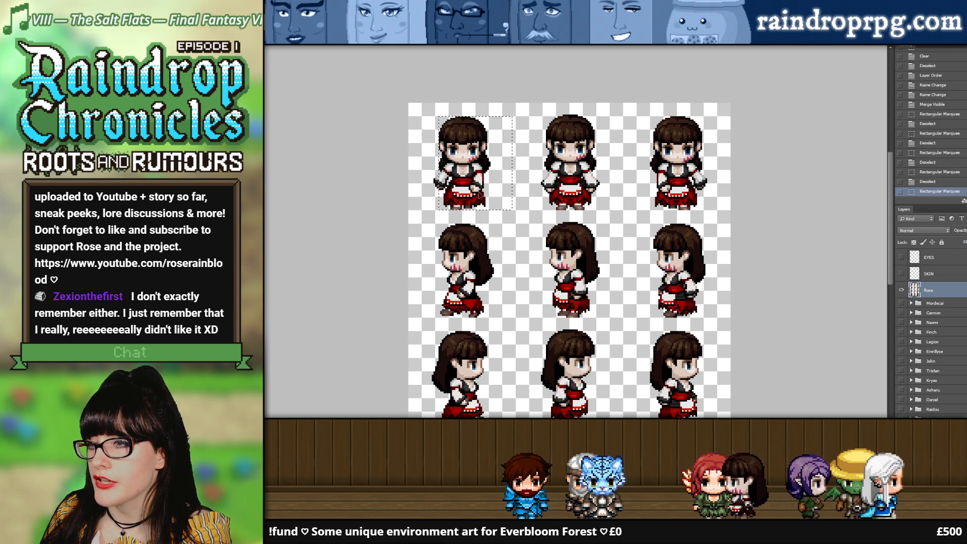
left_click(473, 193)
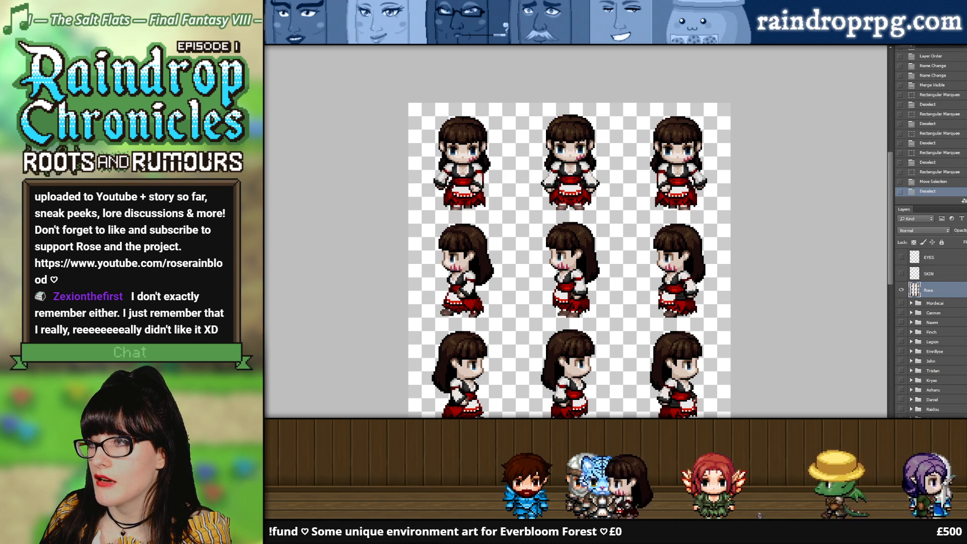
Step: Return to RoseRainblood.png and nudge the pasted tall sprite down in the first grid cell
left_click(594, 40)
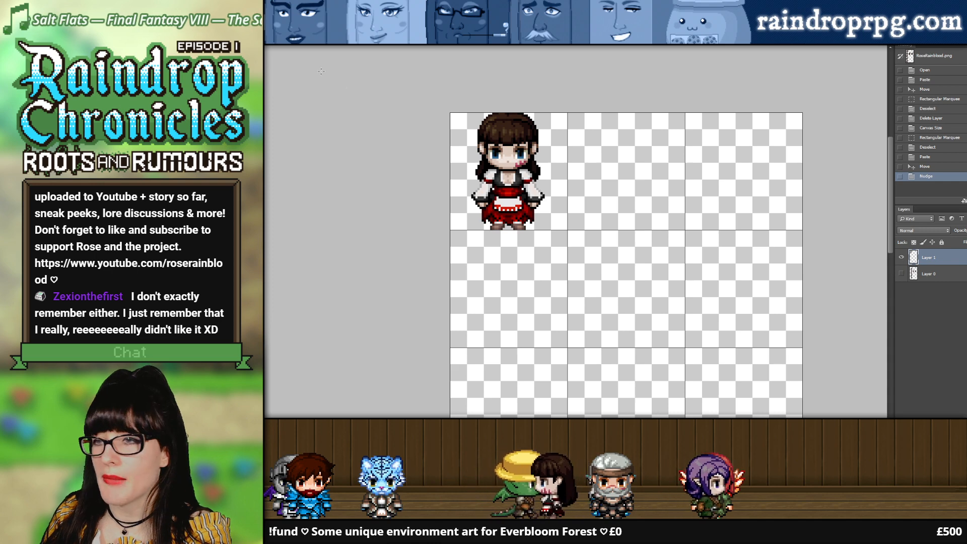
key("ctrl+Tab")
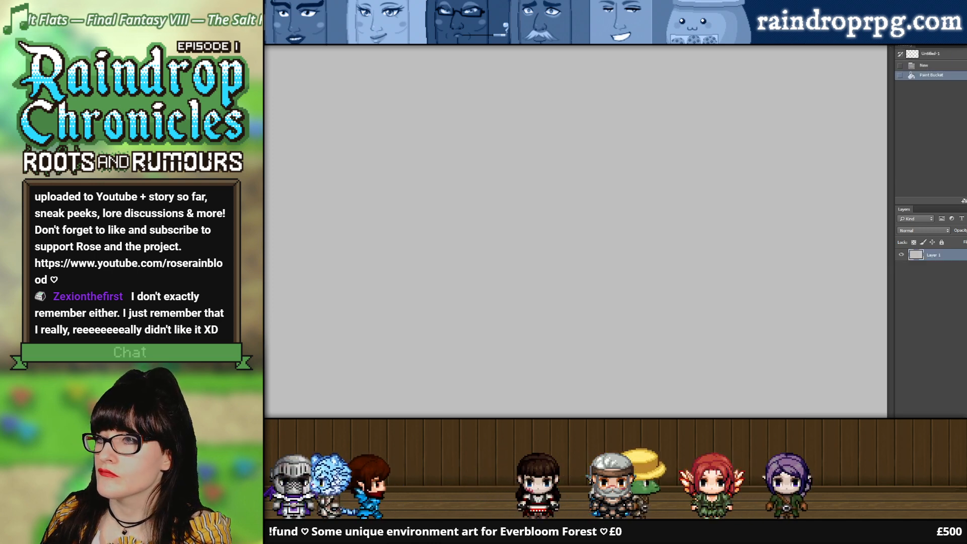
key("ctrl+Tab")
key("ctrl+Tab")
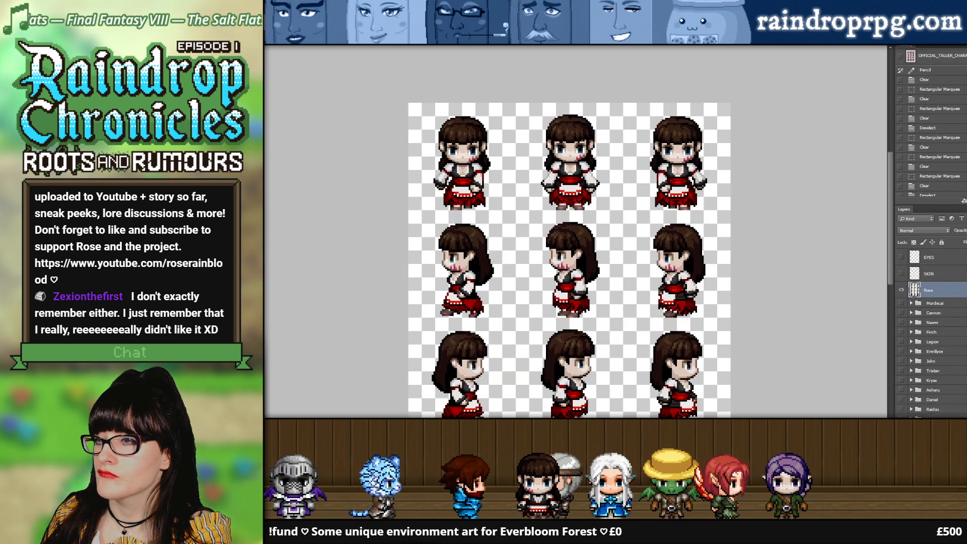
key("ctrl+Tab")
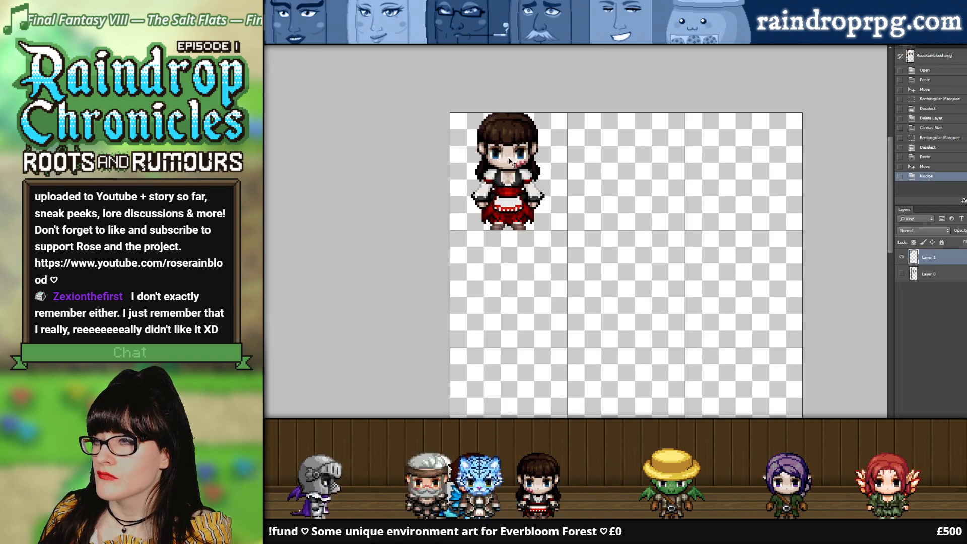
key("Down")
Step: Copy the middle right-facing Rose from the taller-character sheet using a tight rectangular selection, and deselect
scroll(589, 173, "down", 5)
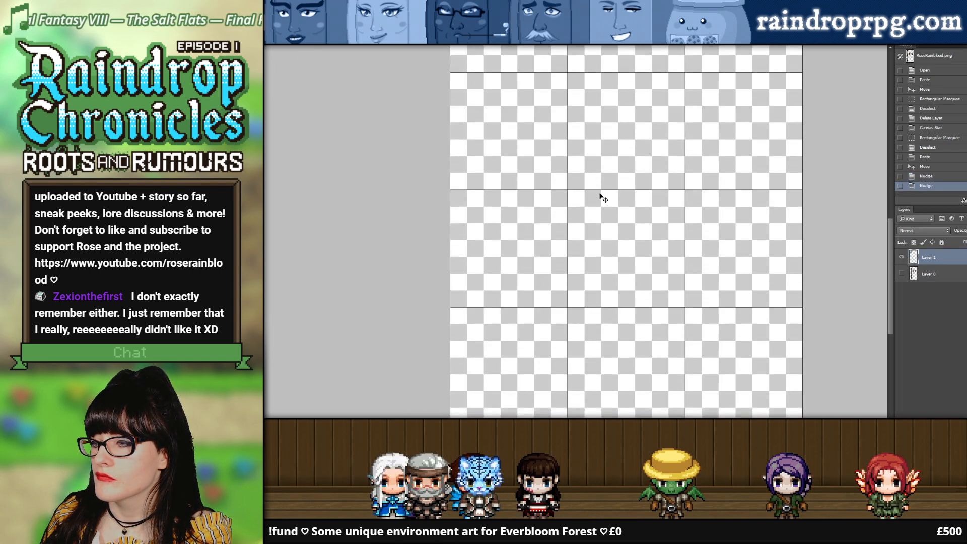
scroll(604, 199, "down", 2)
left_click_drag(888, 355, 896, 255)
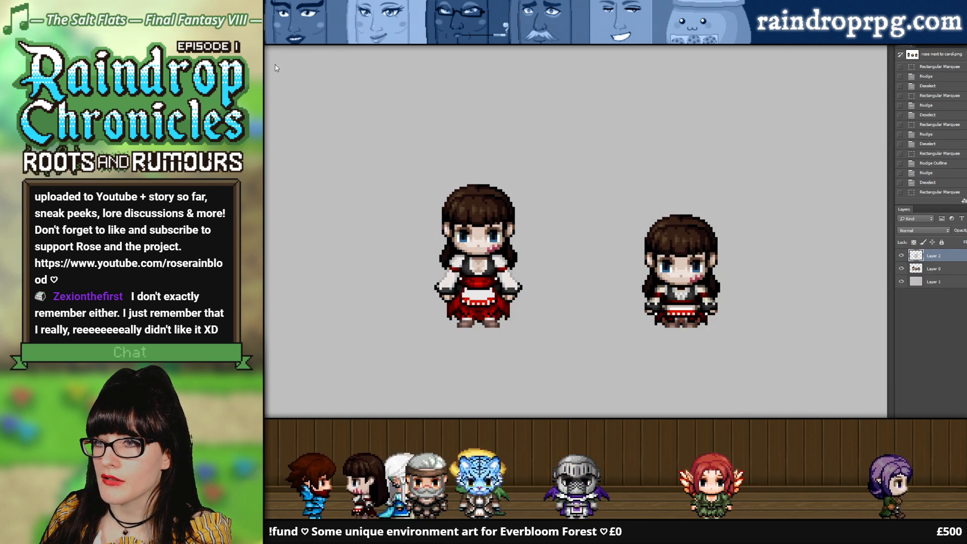
left_click(346, 44)
left_click(397, 43)
scroll(491, 285, "down", 4)
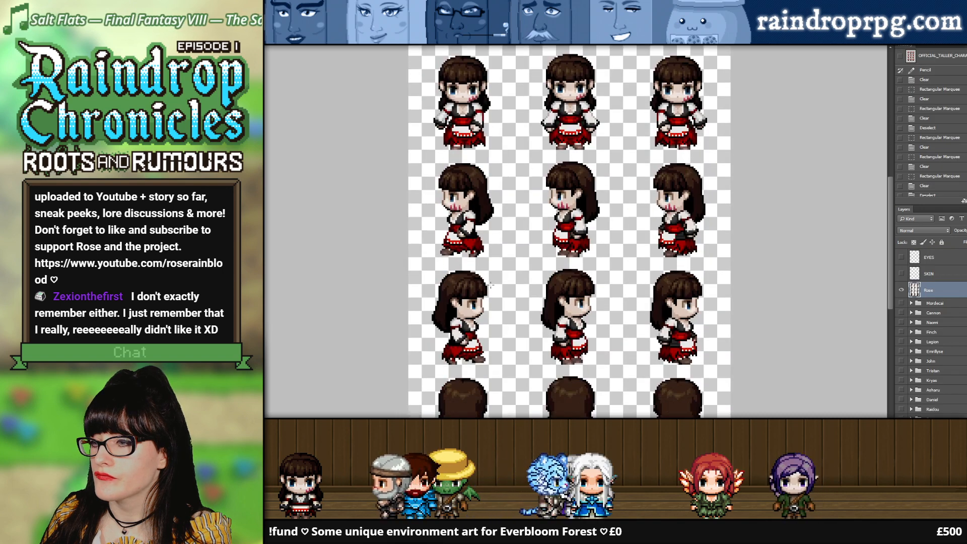
scroll(490, 285, "down", 1)
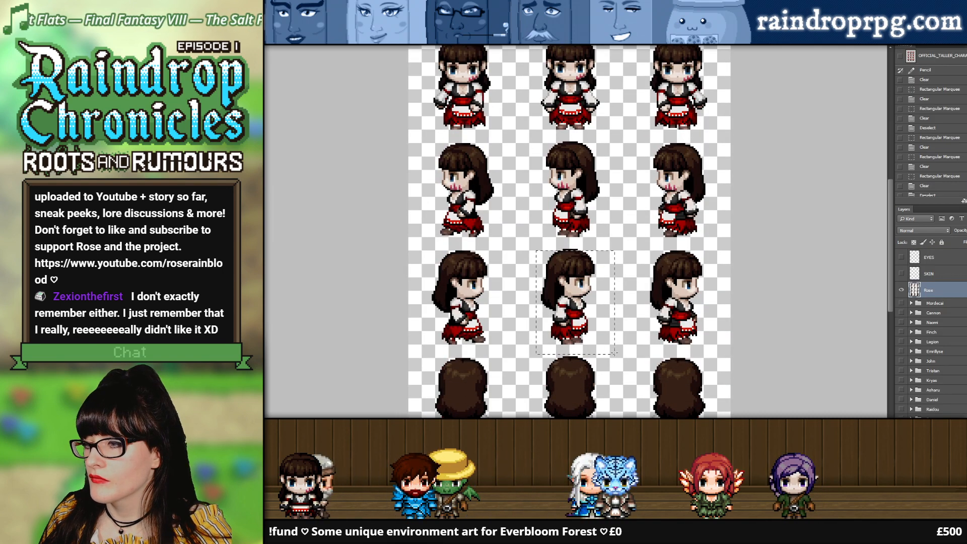
key("Up")
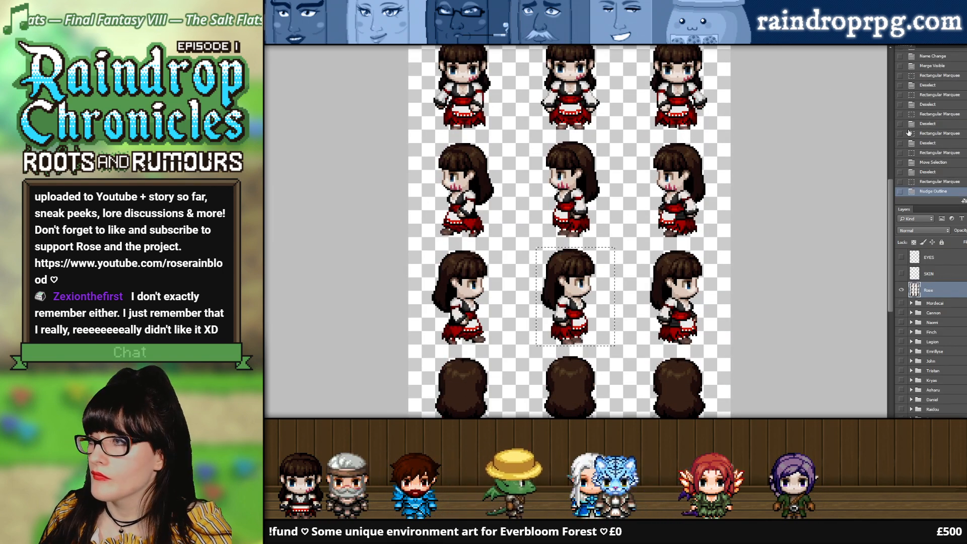
key("ctrl+d")
Step: Paste the right-facing Rose into RoseRainblood.png and place her in the second cell of the first column
left_click(332, 44)
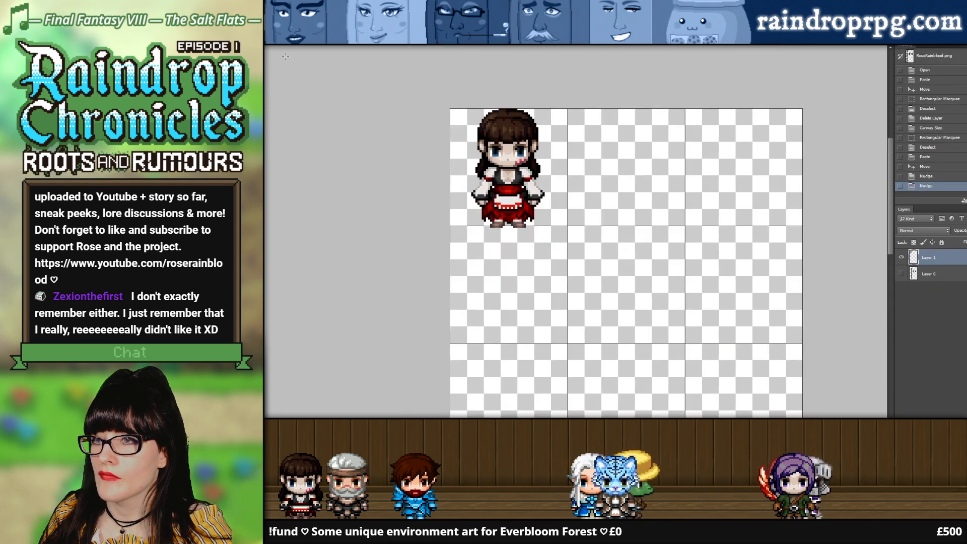
key("ctrl+v")
left_click_drag(578, 240, 508, 278)
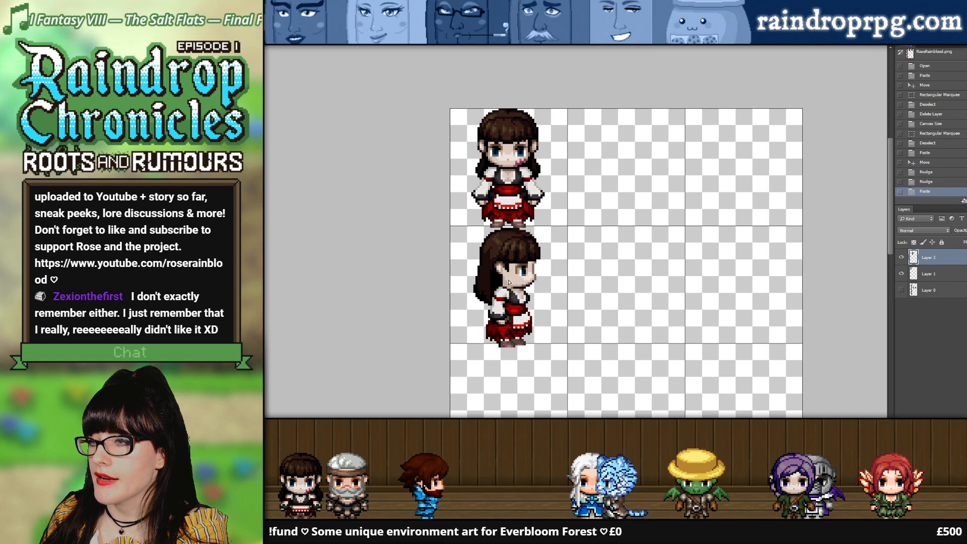
Step: Duplicate the right-facing Rose layer twice and place the copies in the third and fourth cells of the first column
scroll(655, 296, "down", 3)
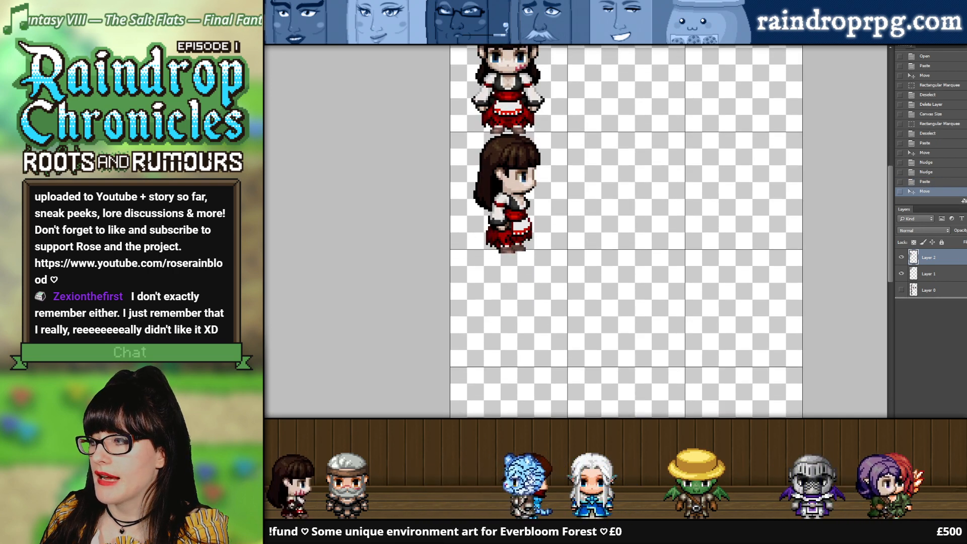
key("ctrl+j")
left_click_drag(514, 202, 514, 321)
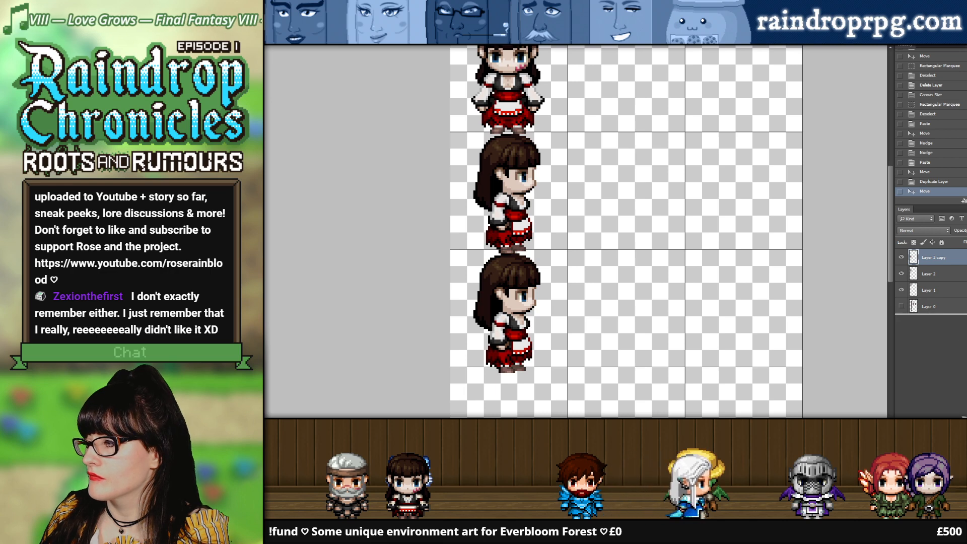
scroll(565, 241, "down", 3)
key("ctrl+j")
left_click_drag(527, 237, 528, 355)
scroll(539, 328, "down", 4)
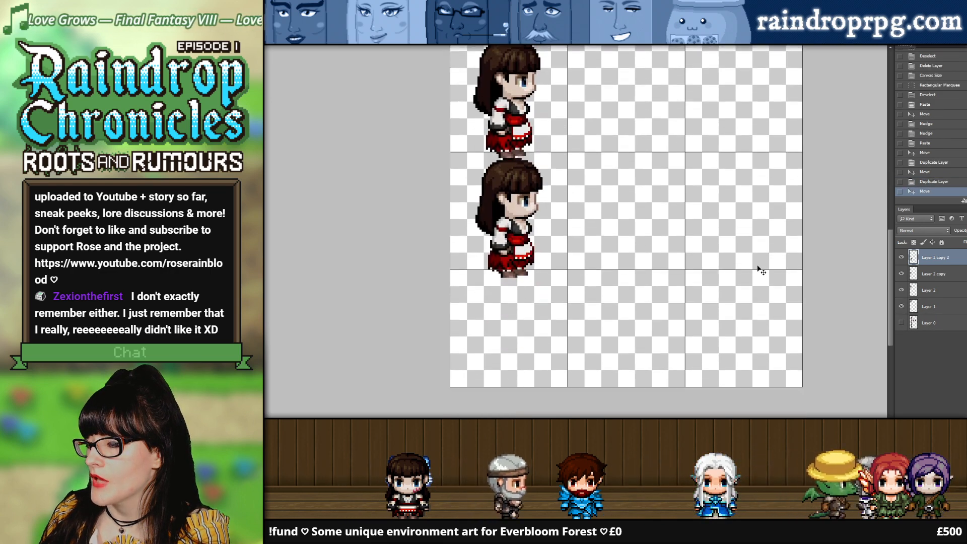
Step: Check the middle front-facing Rose's extent in the taller-character sheet with a rectangular selection from the top of her hair to her feet
left_click_drag(890, 234, 900, 119)
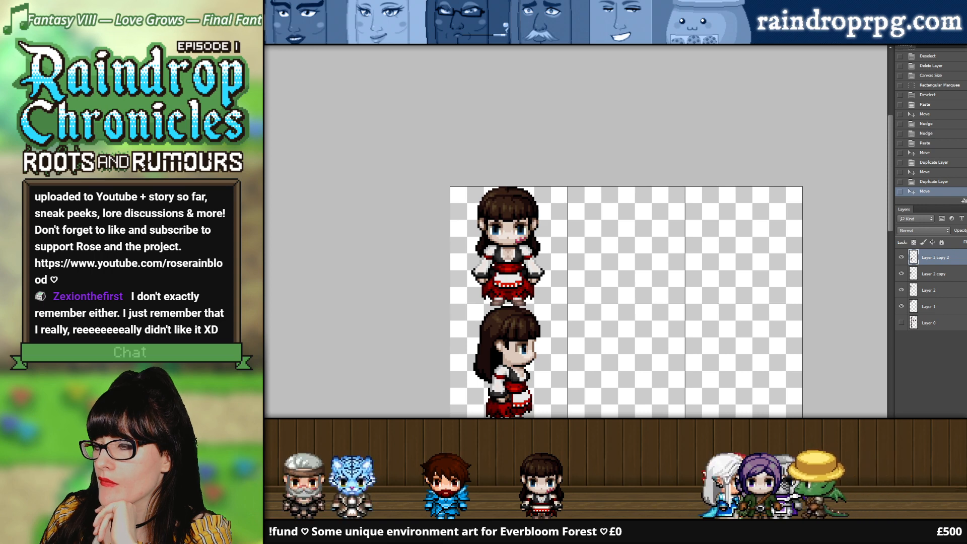
left_click(428, 40)
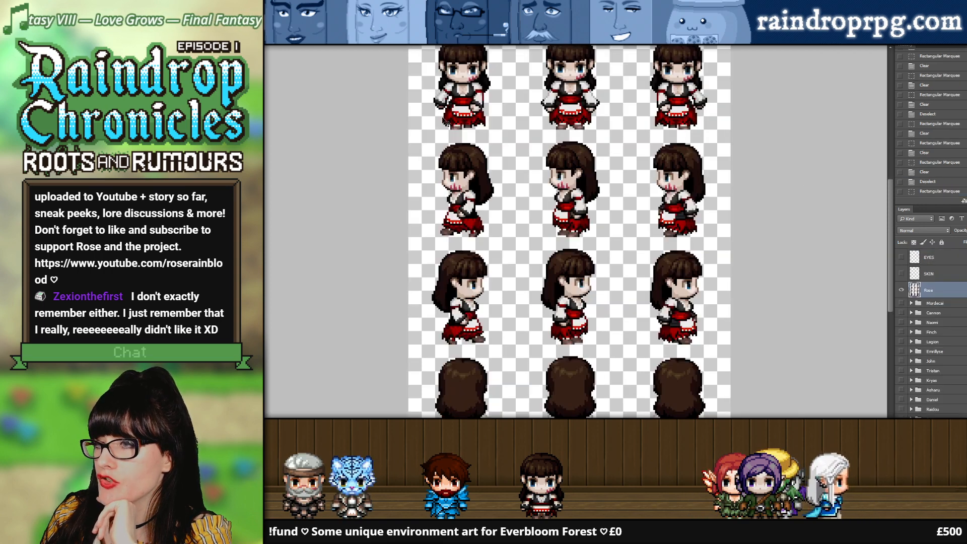
scroll(451, 122, "up", 3)
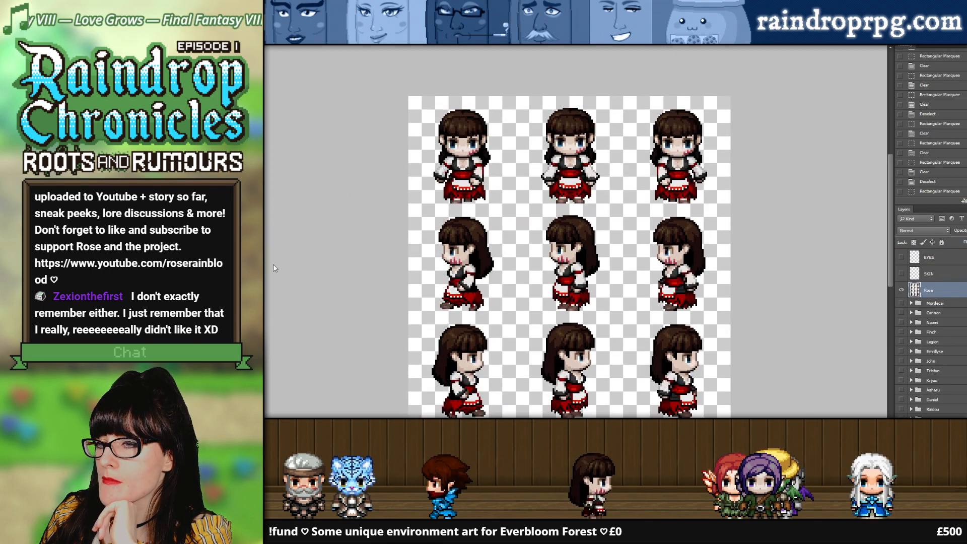
left_click(504, 159)
left_click(523, 132)
left_click(648, 95)
left_click(648, 95)
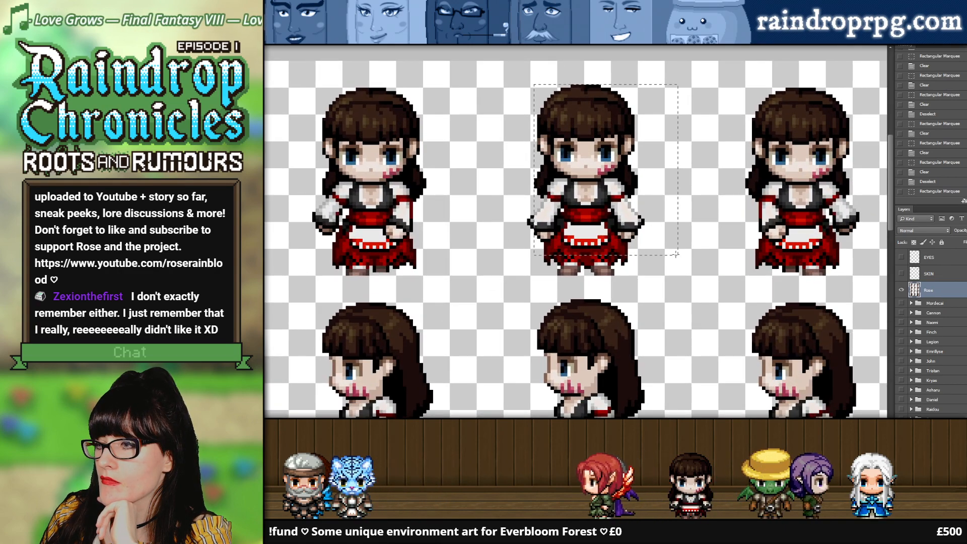
left_click_drag(667, 275, 670, 275)
left_click(660, 252)
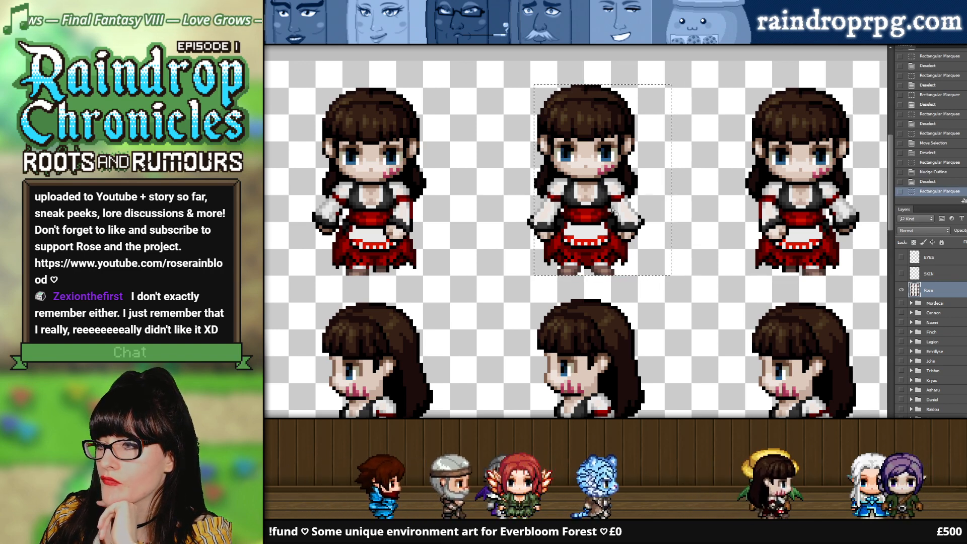
Step: Measure the middle Rose's height with a narrower rectangular selection, move it beside the first Rose for comparison, and deselect
left_click(564, 90)
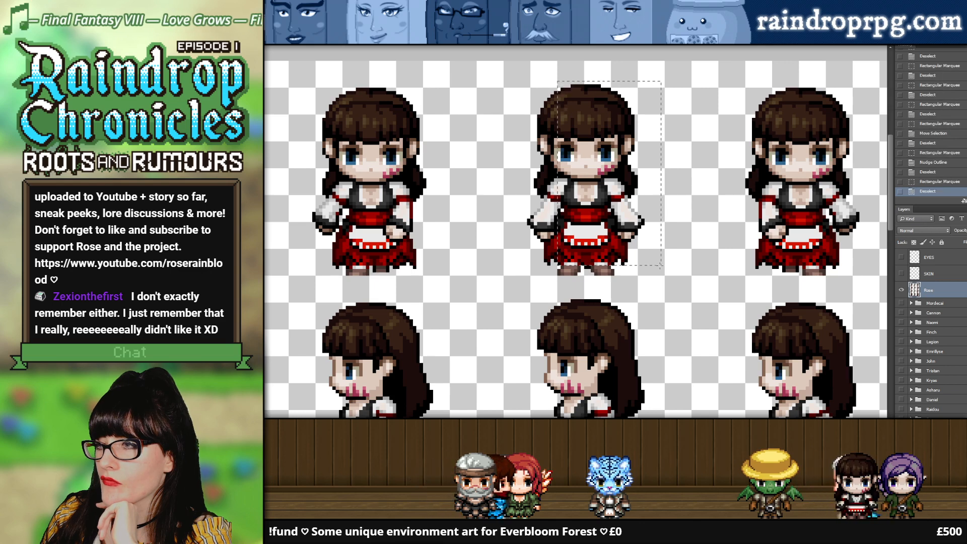
left_click_drag(657, 271, 621, 255)
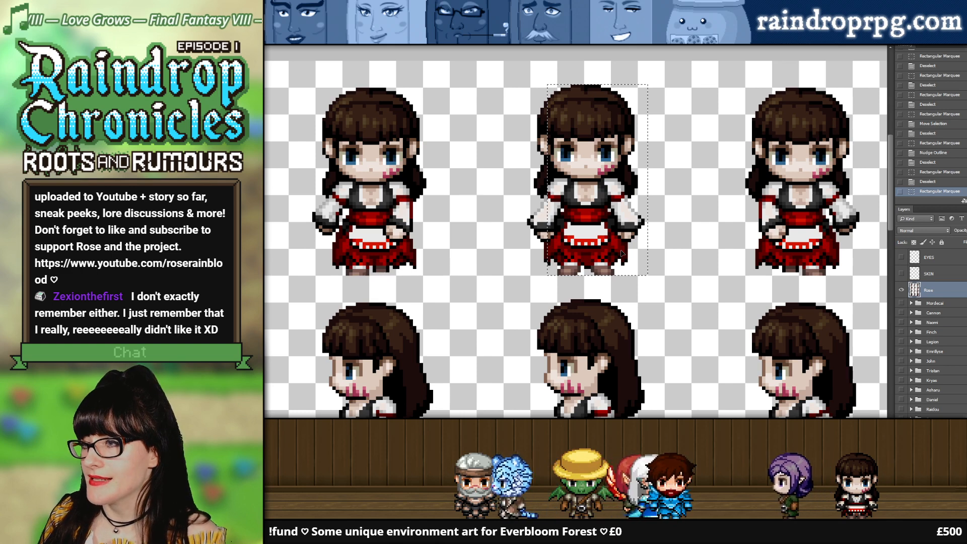
left_click_drag(622, 253, 623, 247)
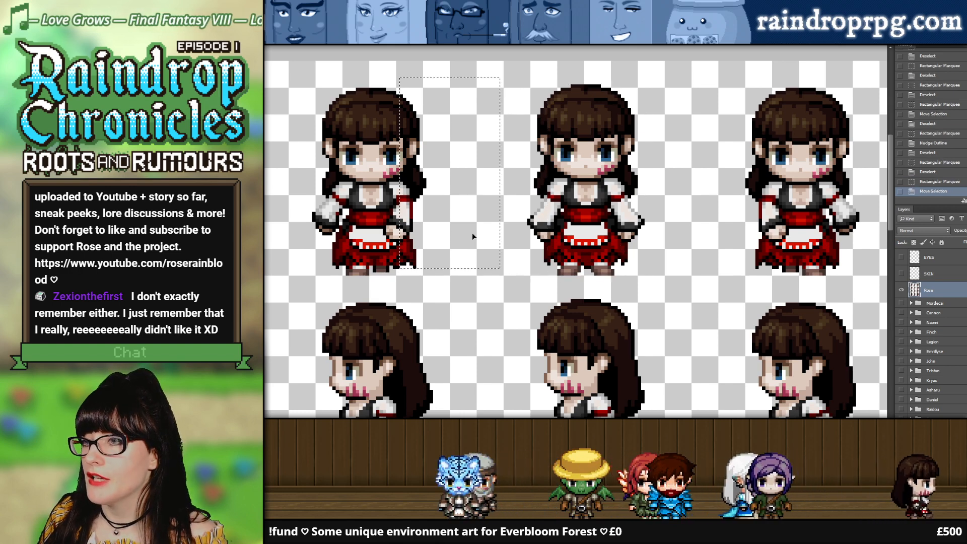
left_click_drag(431, 240, 476, 251)
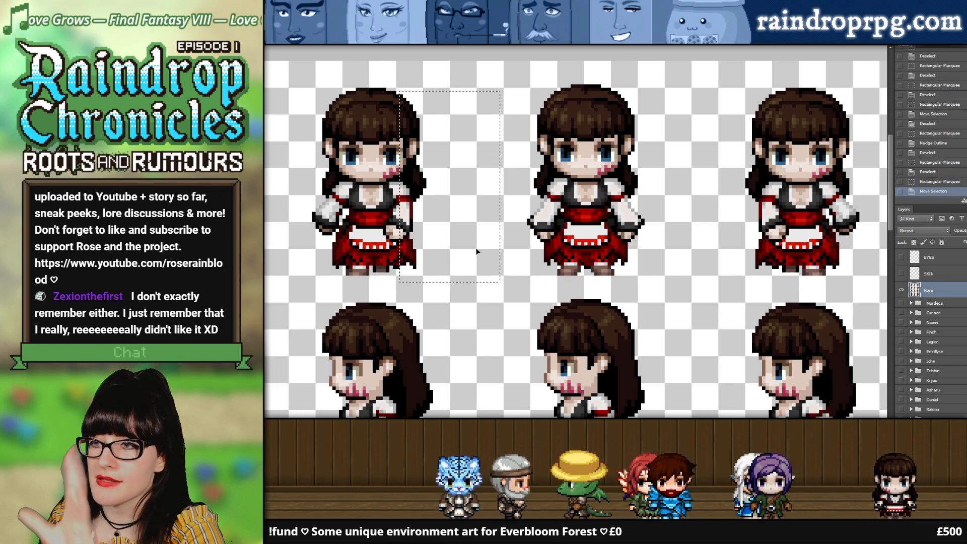
key("ctrl+d")
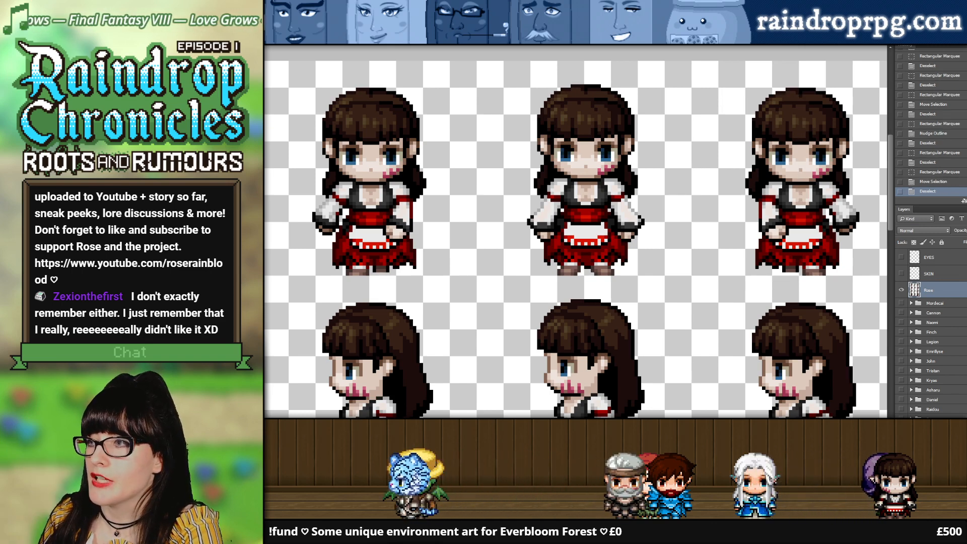
Step: Return to RoseRainblood.png, enlarge its canvas slightly, and adjust the grid spacing to match the new cell size
key("ctrl+Tab")
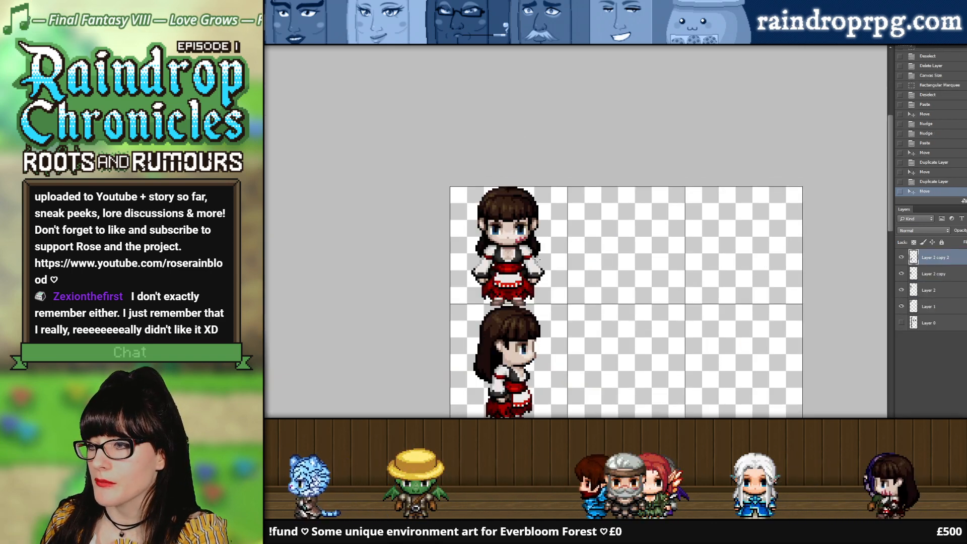
scroll(341, 100, "down", 2)
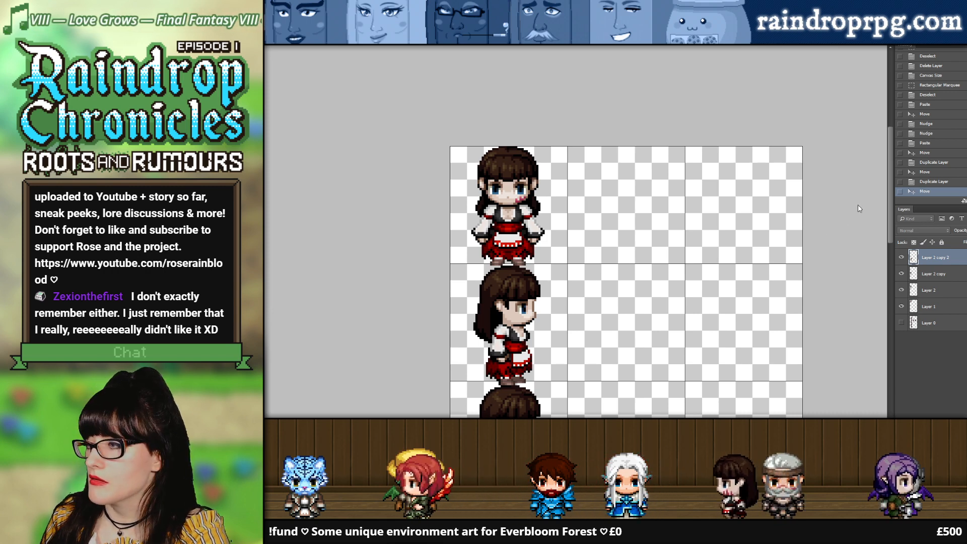
left_click(903, 190)
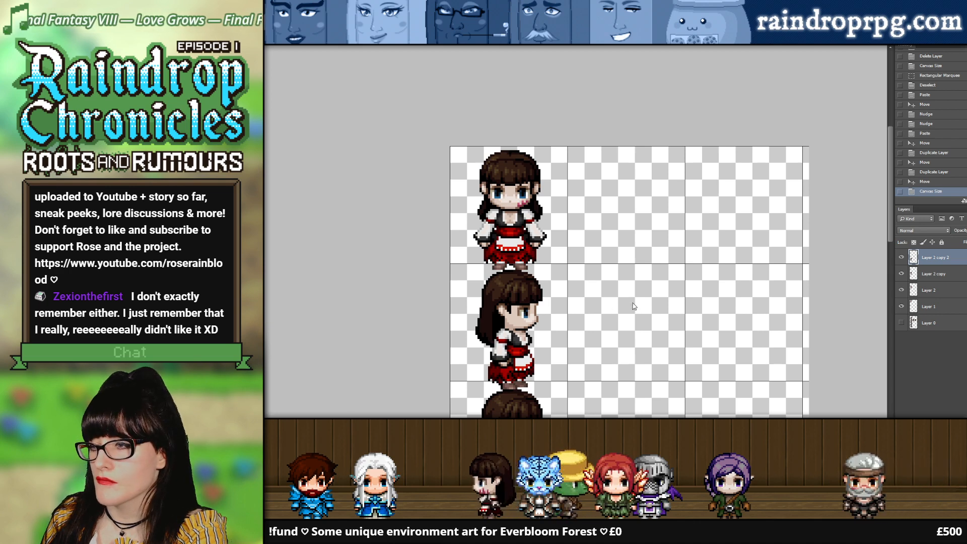
left_click(855, 268)
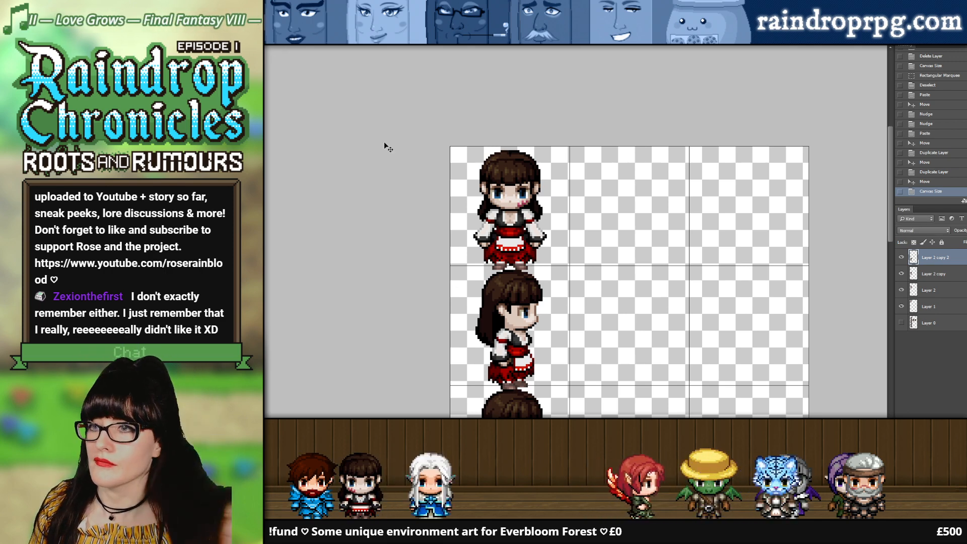
Step: Nudge the front-facing Rose up and left within the enlarged first grid cell
left_click(519, 224)
key("Up")
key("Up")
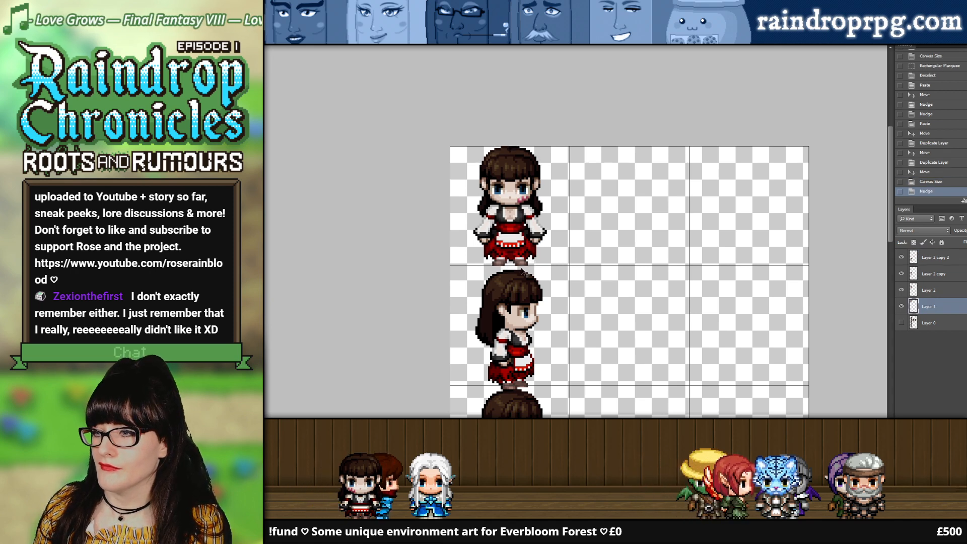
key("Left")
Step: Reposition the right-facing Roses in the second, third and fourth rows to fit the enlarged grid cells
left_click(506, 299)
key("Left")
key("Left")
left_click_drag(505, 300, 511, 324)
scroll(507, 302, "down", 2)
scroll(511, 323, "down", 1)
scroll(511, 323, "down", 3)
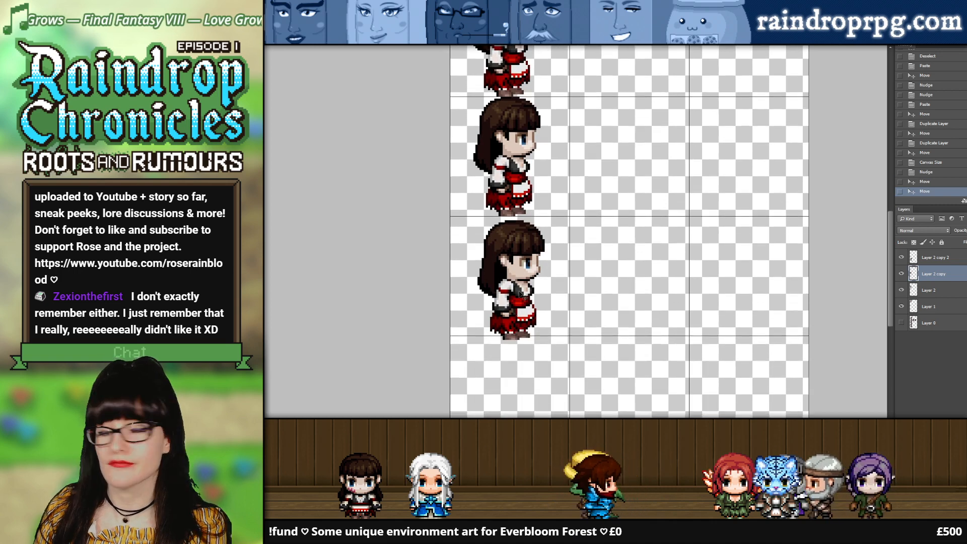
left_click_drag(503, 273, 496, 269)
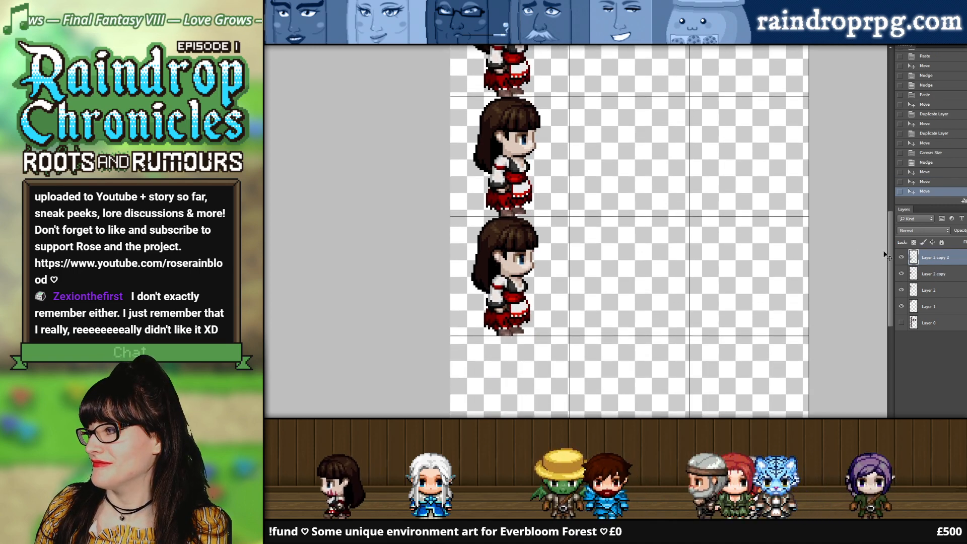
Step: Duplicate the fourth-row Rose into the fifth cell of the first column and align her with the sprite above
scroll(626, 252, "down", 2)
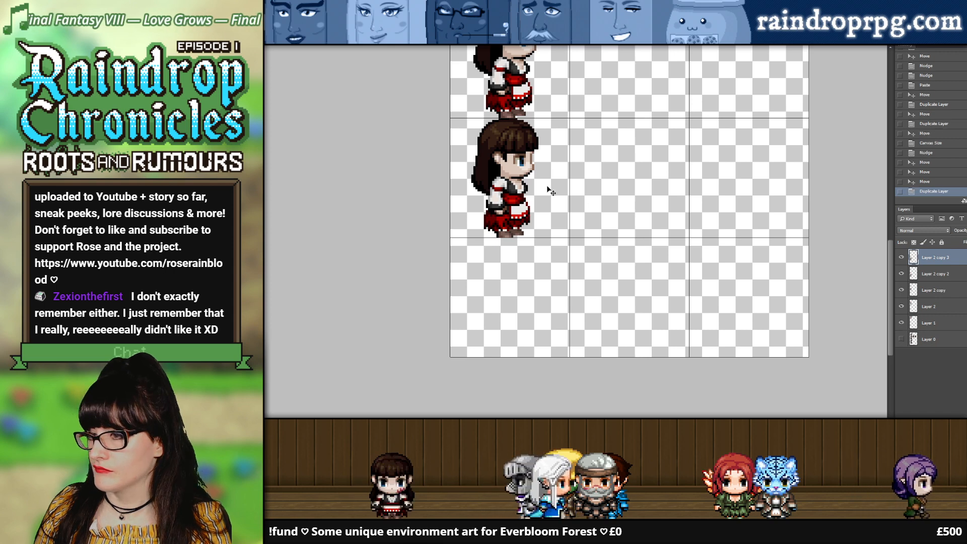
left_click_drag(508, 187, 511, 306)
left_click(504, 183)
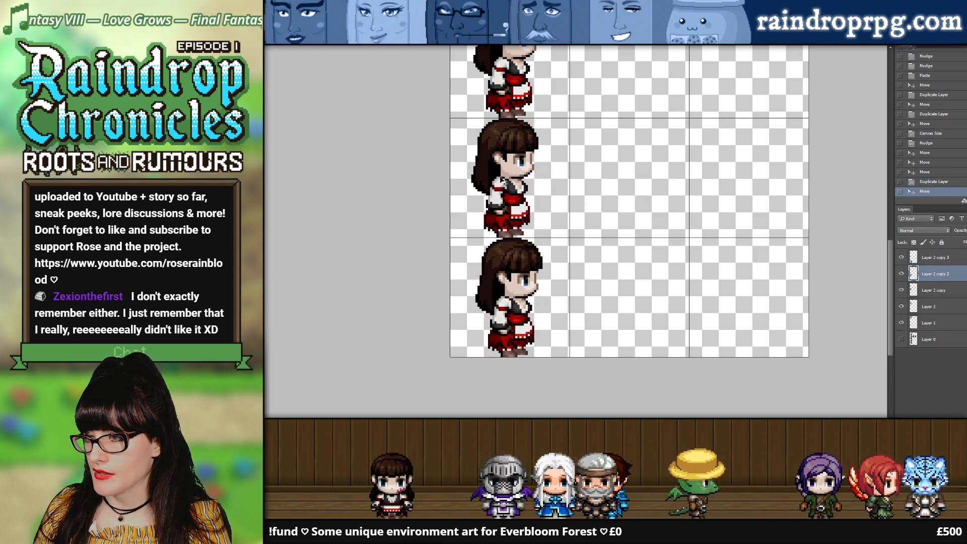
scroll(557, 186, "up", 2)
left_click_drag(520, 374, 507, 374)
Step: Shift the third-row Rose slightly left to line up with the column, and nudge the front-facing Rose right
scroll(547, 229, "up", 4)
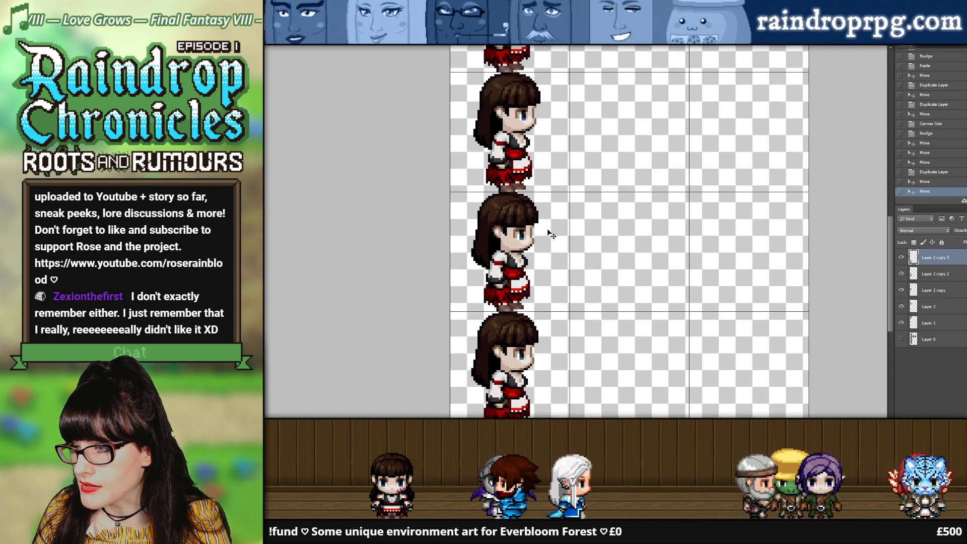
left_click(526, 230)
left_click_drag(526, 229, 523, 229)
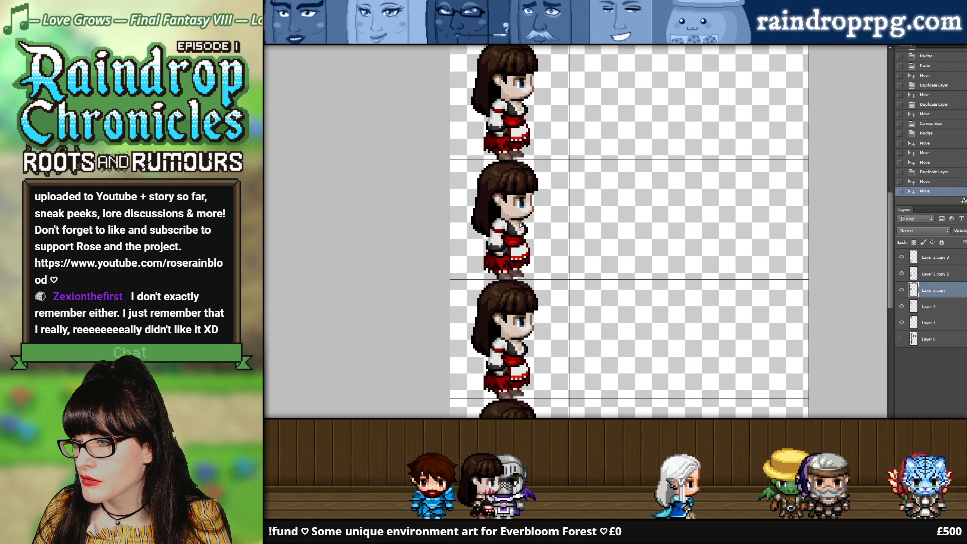
scroll(556, 225, "up", 3)
scroll(544, 222, "up", 3)
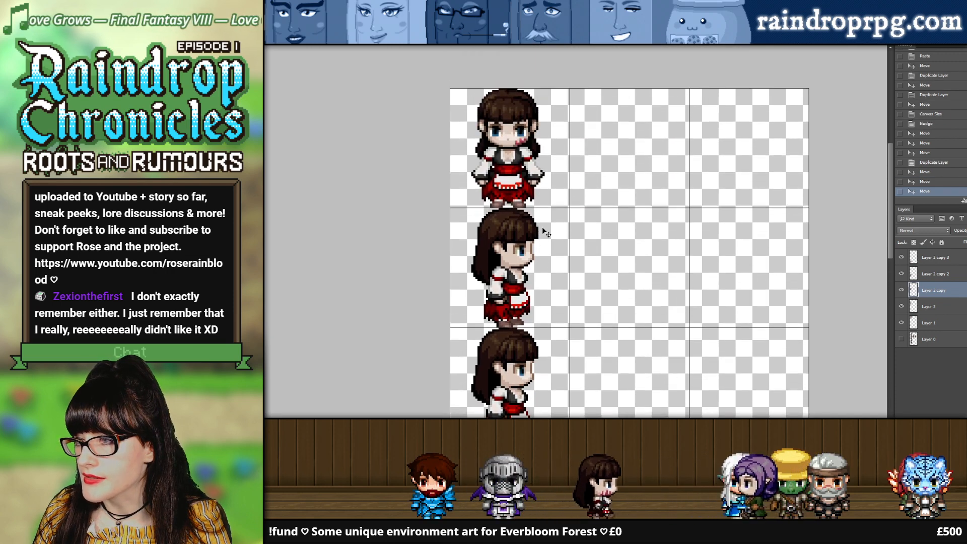
left_click(504, 154)
key("Right")
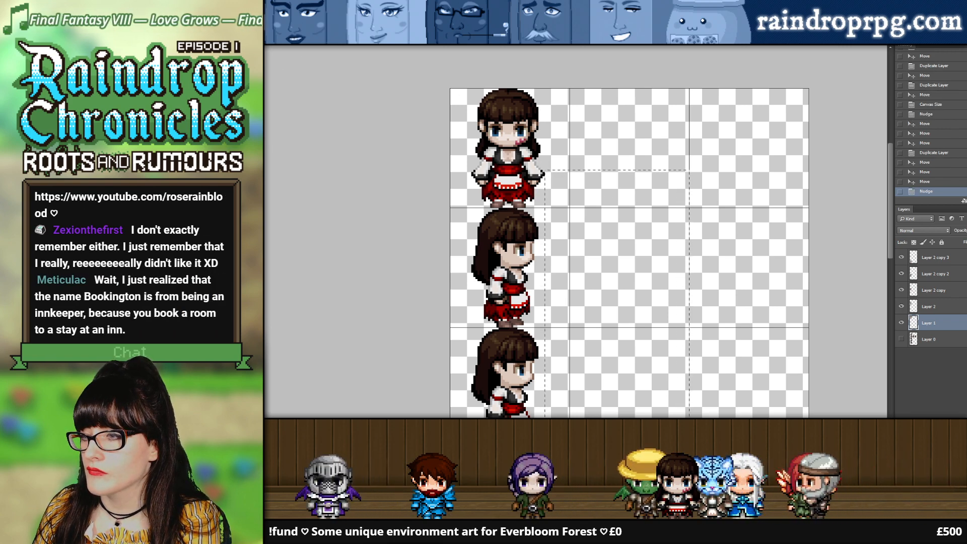
Step: Check the spacing of the empty grid cells beside the Rose column with a rectangular selection, and deselect it
left_click_drag(688, 438, 689, 442)
left_click_drag(641, 345, 632, 273)
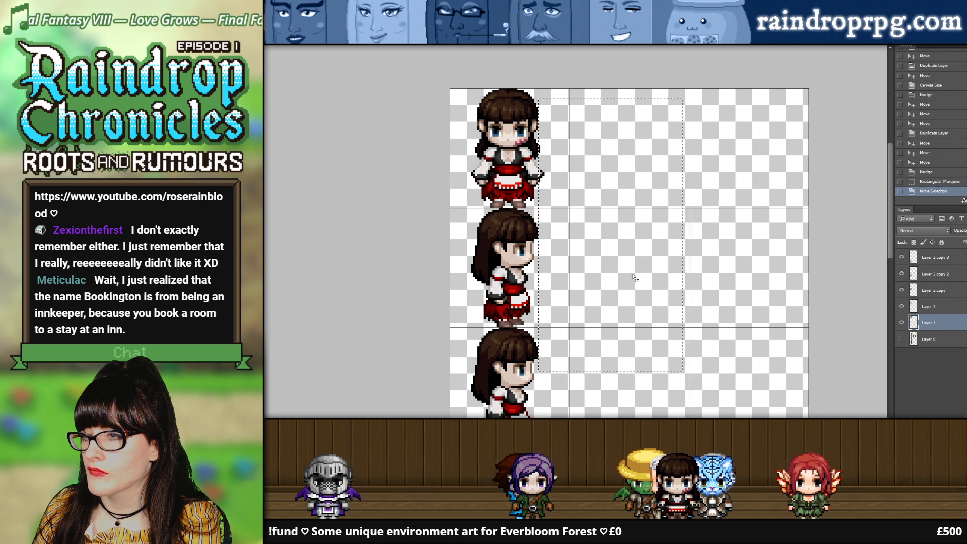
scroll(633, 276, "down", 5)
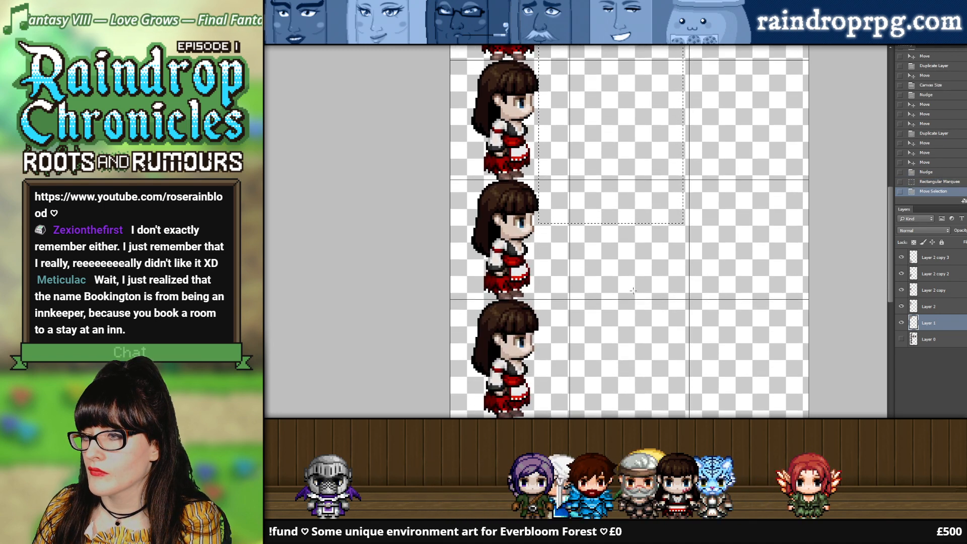
key("ctrl+d")
scroll(634, 282, "up", 4)
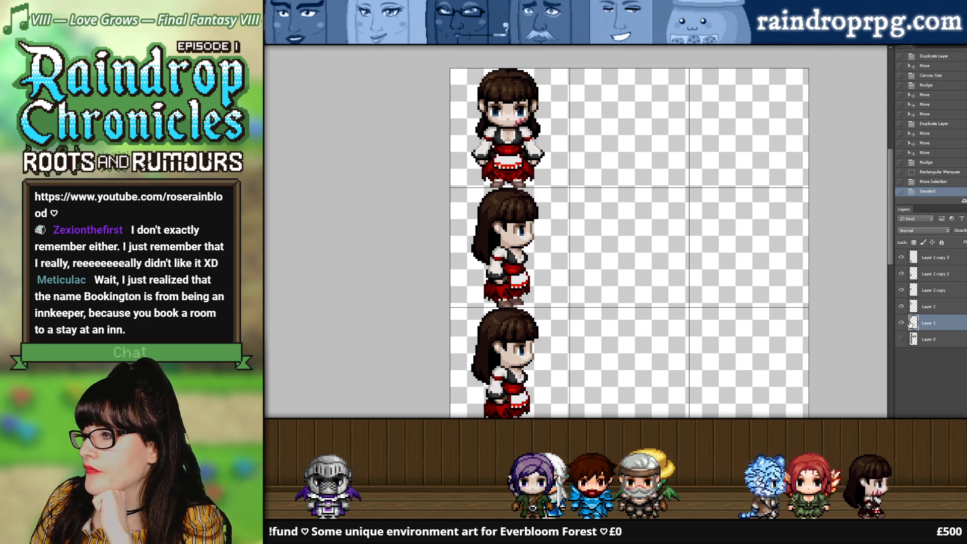
Step: Compare the taller Roses with the original sheet by toggling the visibility of Layer 0, leaving it hidden
left_click(901, 338)
scroll(628, 231, "down", 2)
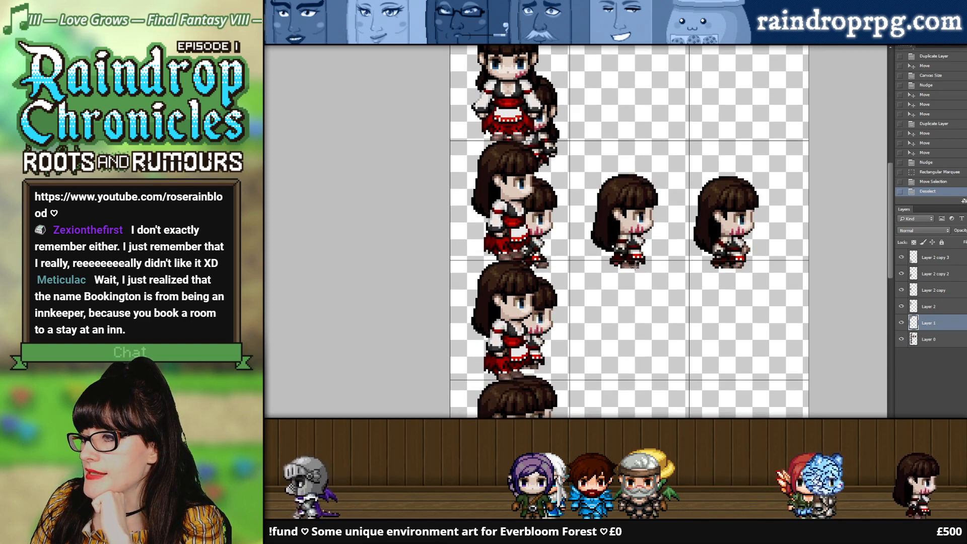
left_click(902, 339)
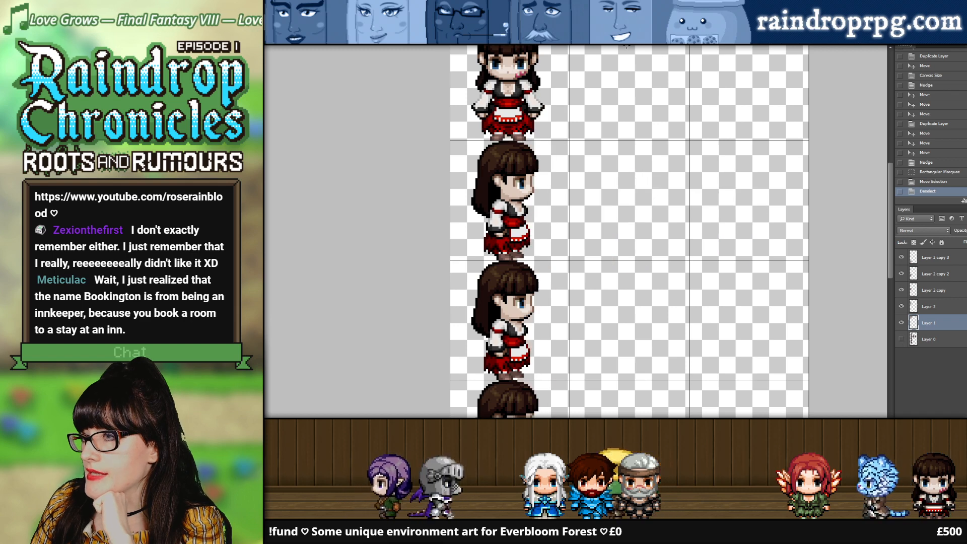
left_click(901, 339)
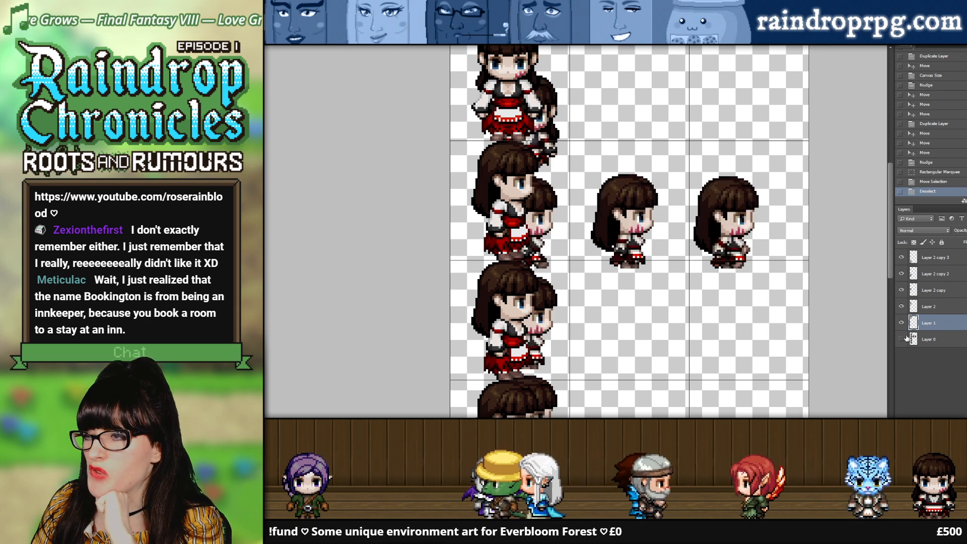
left_click(901, 339)
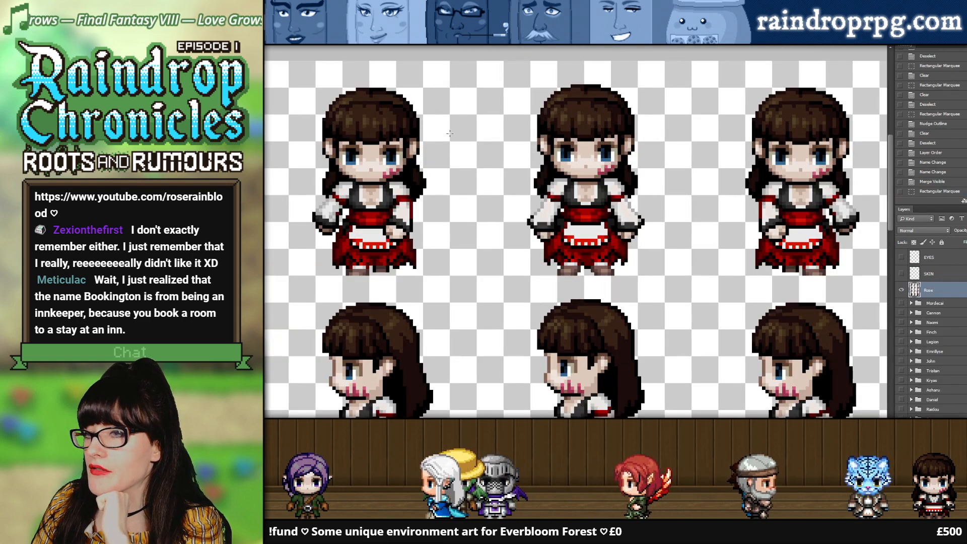
Step: Examine the left-facing and right-facing walking frames in the Rose source sheet against the new grid
scroll(449, 134, "down", 3)
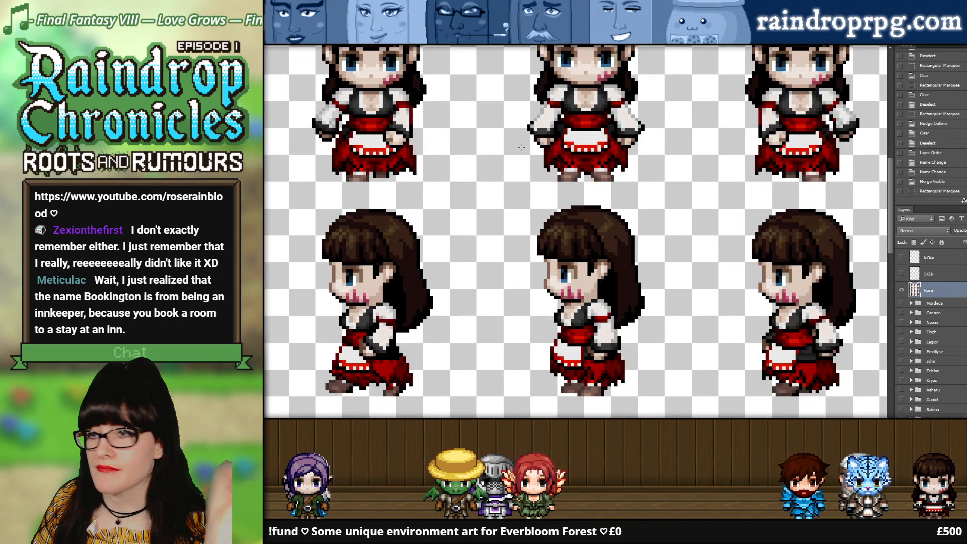
scroll(468, 269, "down", 1)
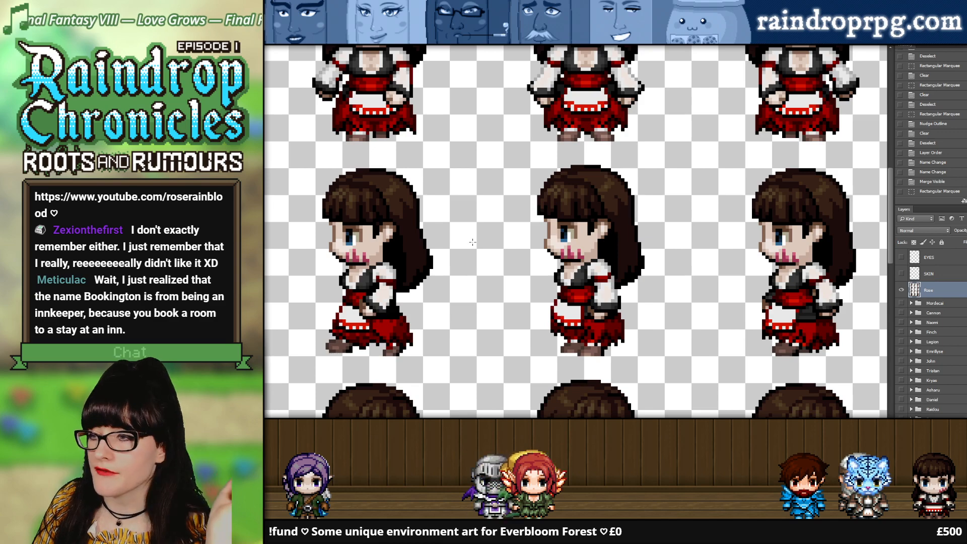
scroll(472, 242, "down", 2)
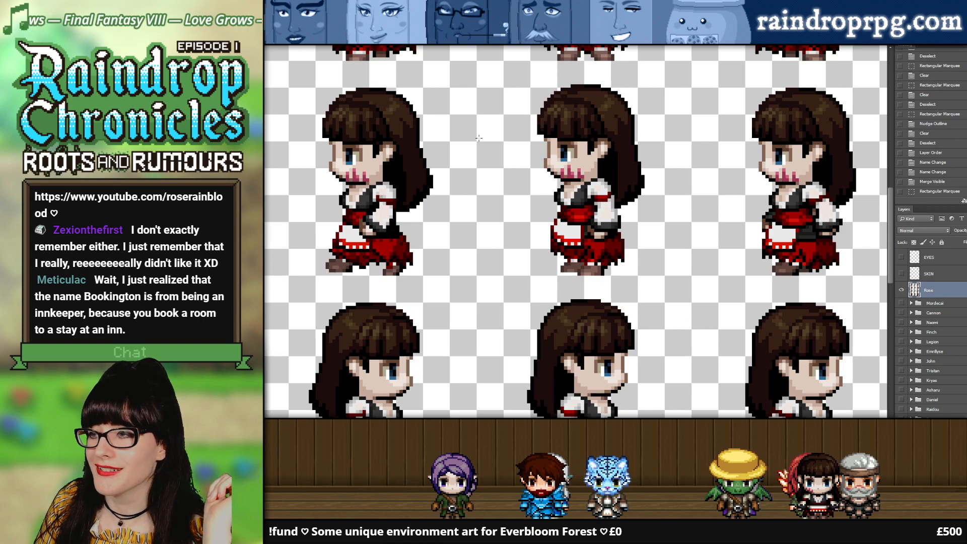
scroll(478, 137, "down", 3)
scroll(488, 229, "up", 1)
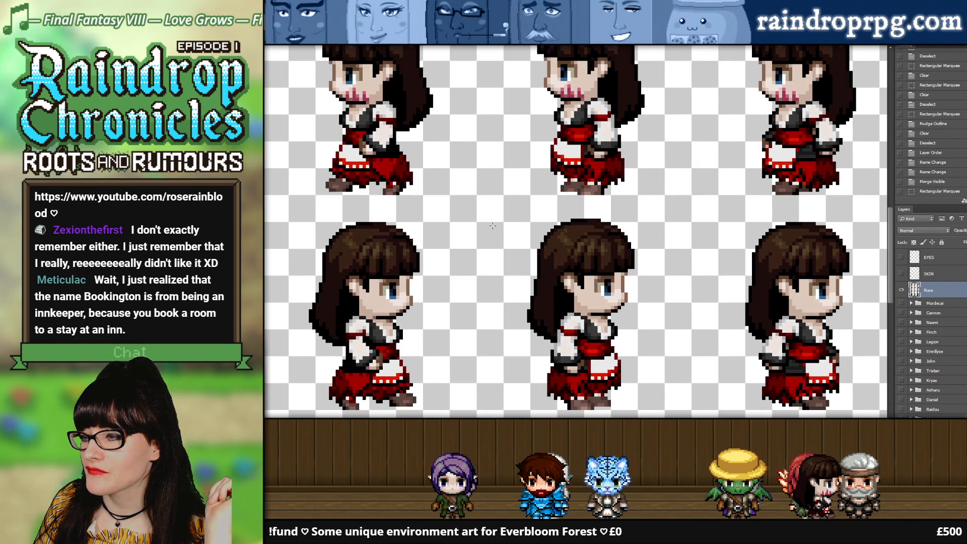
scroll(492, 226, "down", 1)
scroll(517, 187, "up", 4)
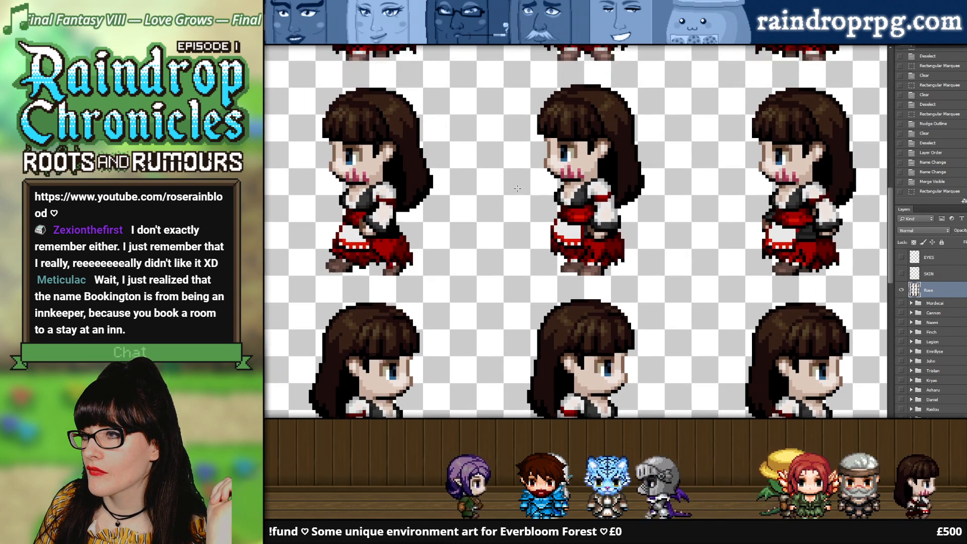
scroll(517, 187, "down", 3)
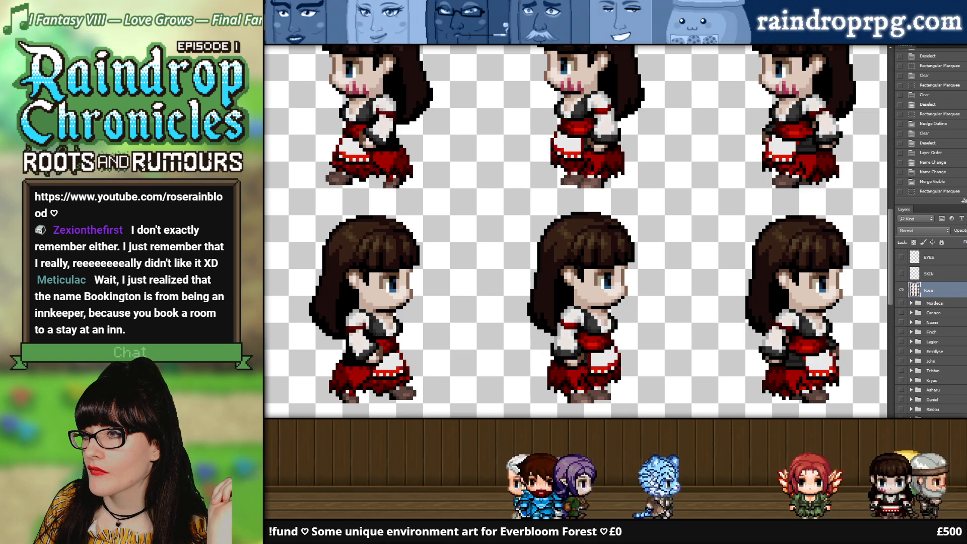
key("ctrl+Tab")
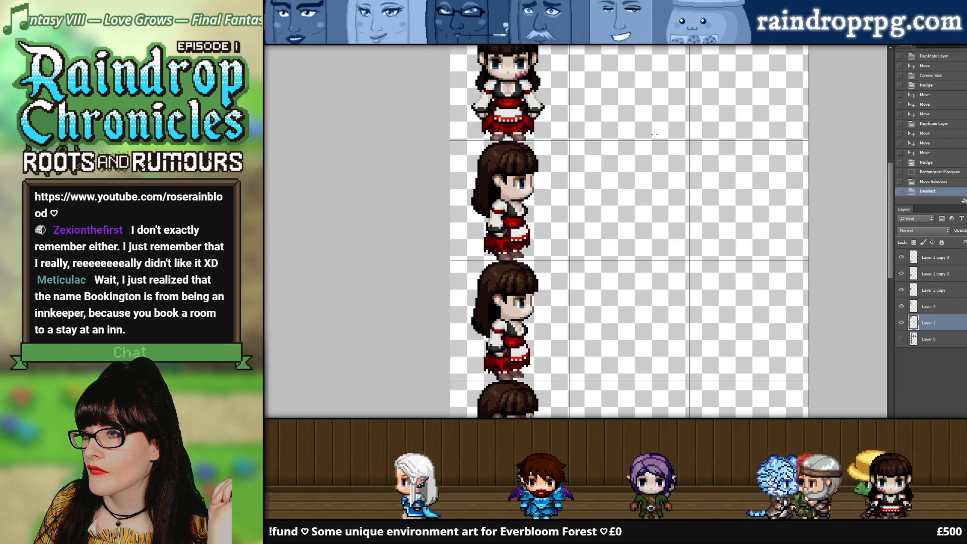
scroll(654, 133, "down", 1)
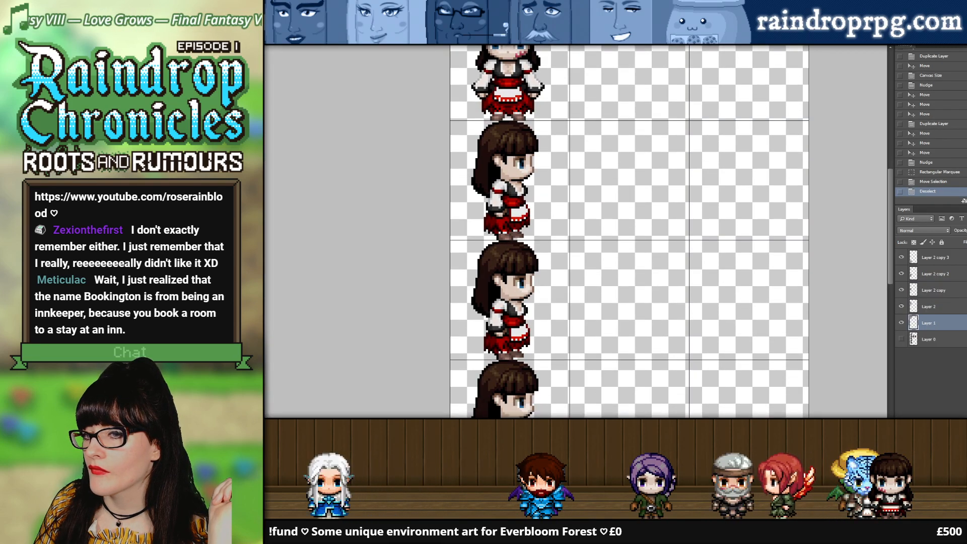
Step: Copy the first right-facing walking frame from the source sheet and paste it into the new sheet, clear of the first column
key("ctrl+Tab")
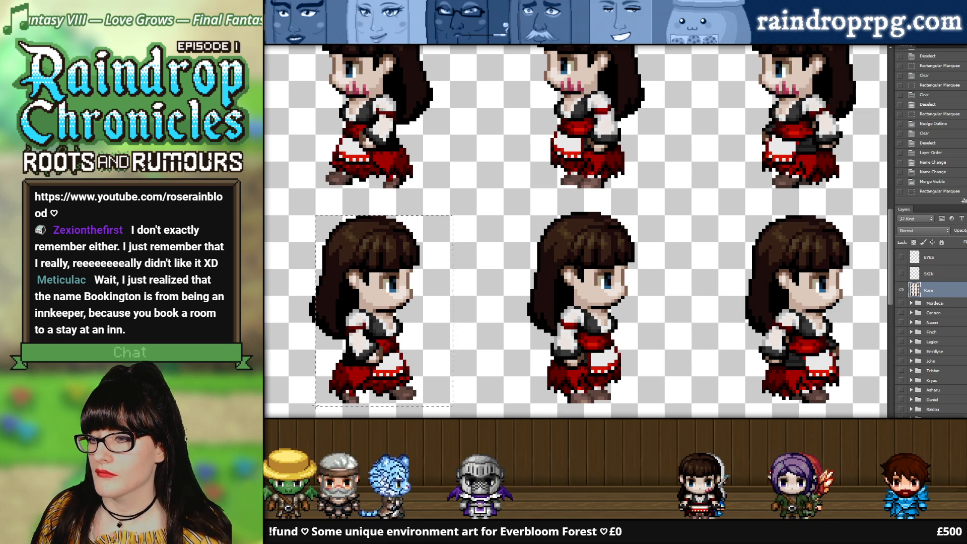
left_click(653, 43)
key("ctrl+v")
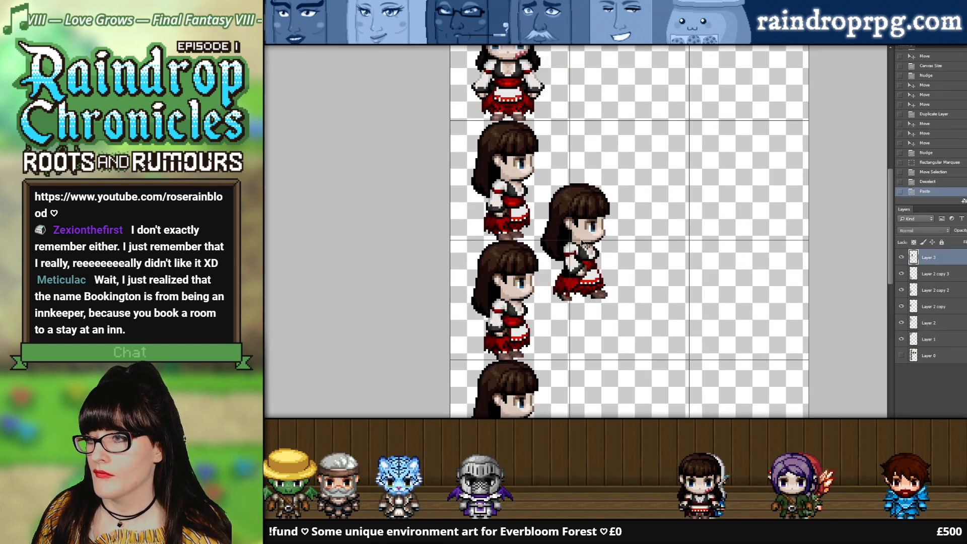
left_click_drag(574, 241, 681, 321)
Step: Using the original sheet as a guide, move the second-row standing Rose to the middle column and the pasted walking Rose into the first
left_click(902, 357)
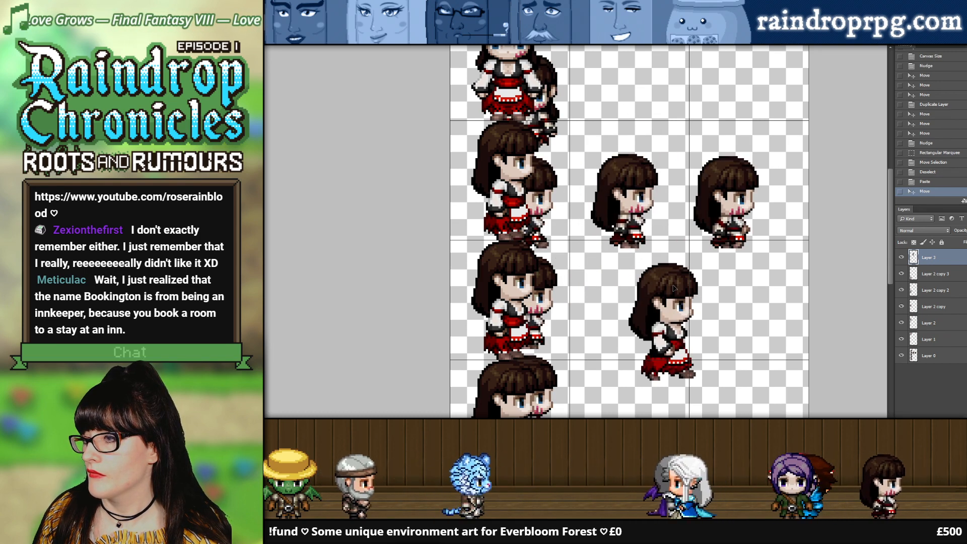
left_click_drag(553, 175, 669, 173)
left_click_drag(662, 298, 505, 159)
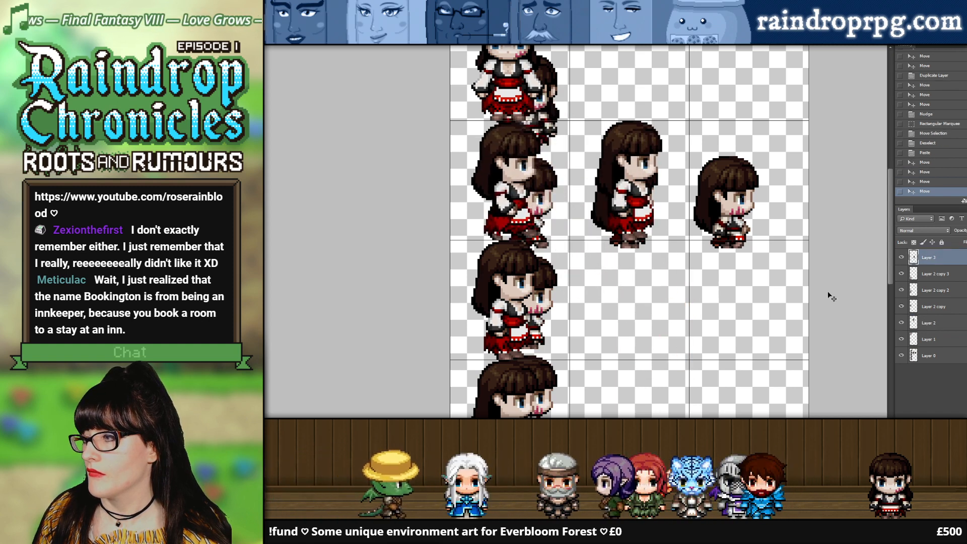
left_click(900, 355)
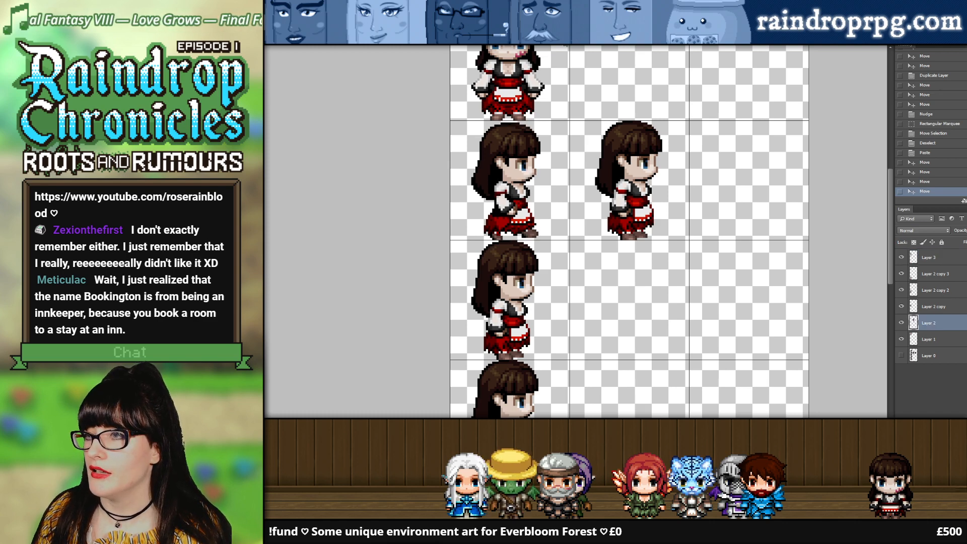
Step: Copy the third right-facing walking frame from the source sheet and place it in the third column of the second row
left_click(563, 40)
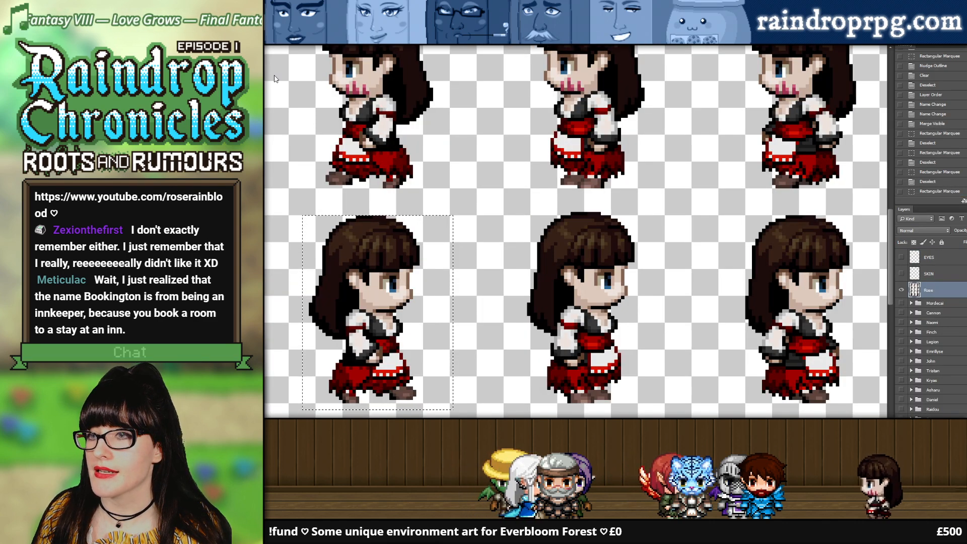
left_click_drag(372, 310, 789, 307)
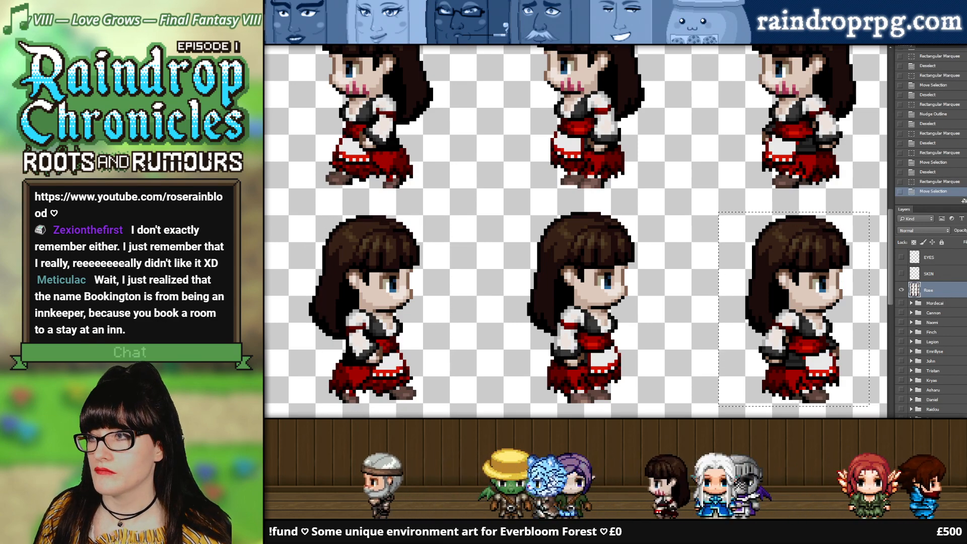
left_click(661, 47)
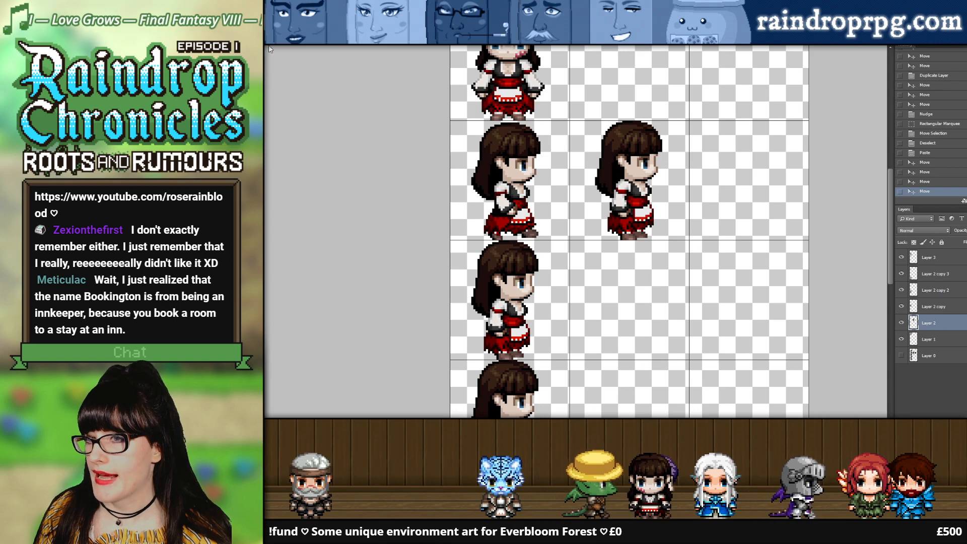
key("ctrl+v")
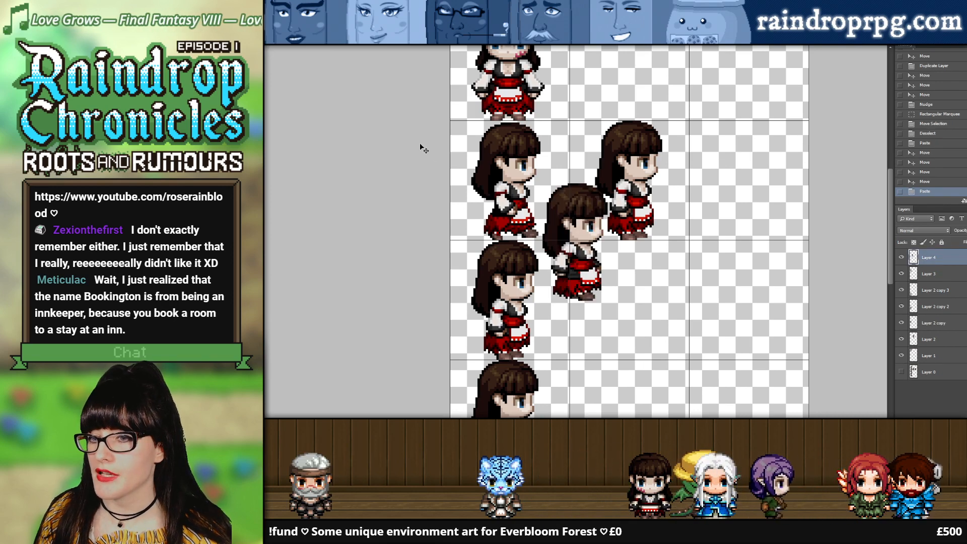
left_click_drag(564, 212, 755, 175)
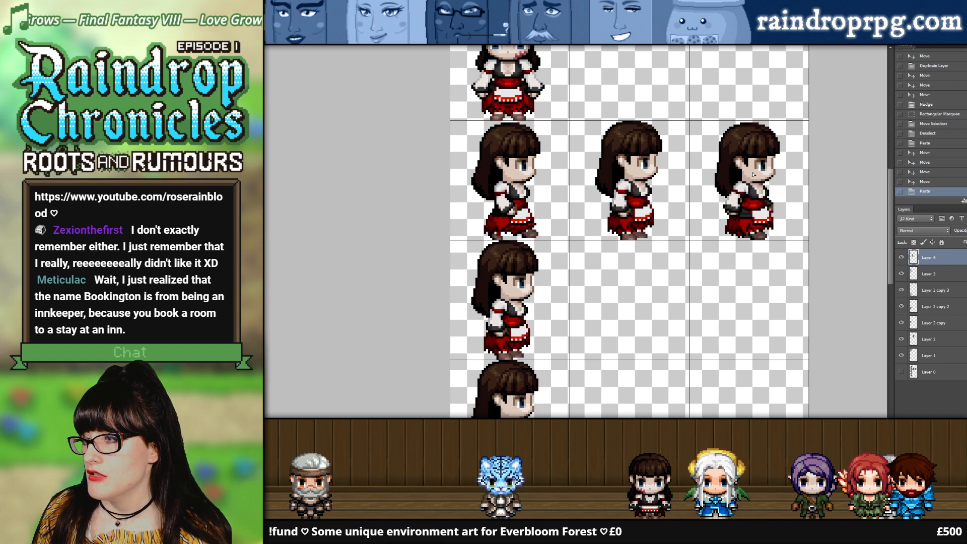
Step: Check the third-column walking Rose's placement by hiding and showing its layer
left_click(899, 259)
left_click(899, 258)
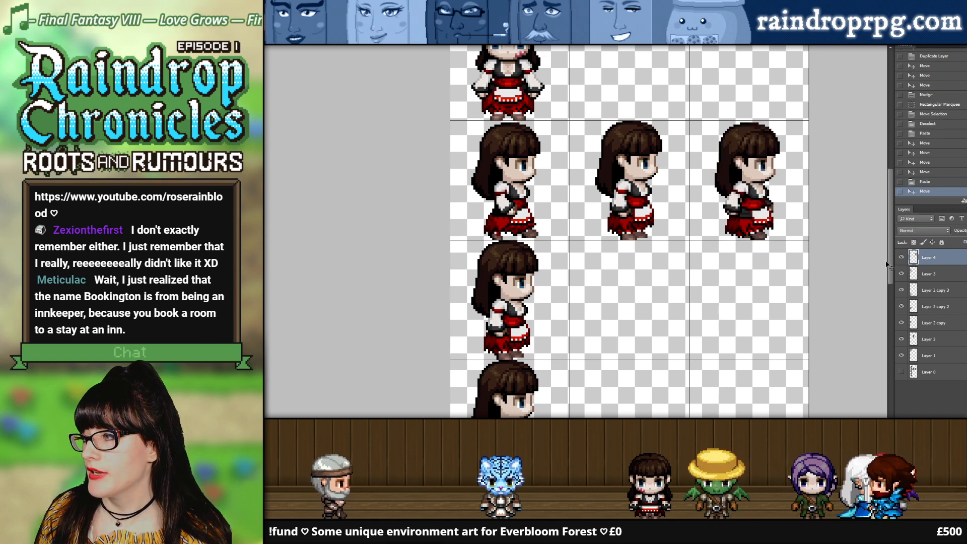
left_click(899, 259)
left_click(899, 259)
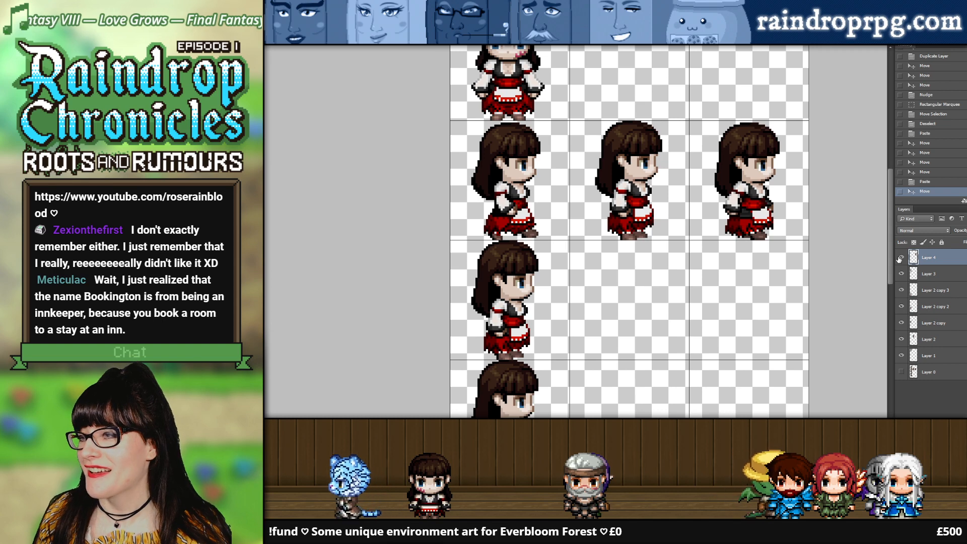
left_click(900, 258)
left_click(900, 258)
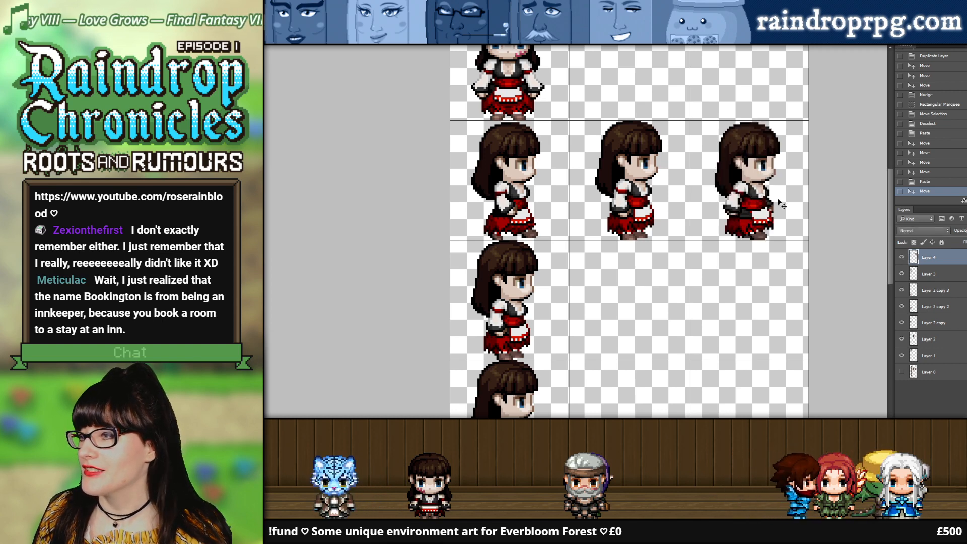
Step: Nudge the second row's middle-column Rose left within her cell, and the first-column Rose slightly left
left_click(635, 187)
key("Left")
key("Left")
key("Left")
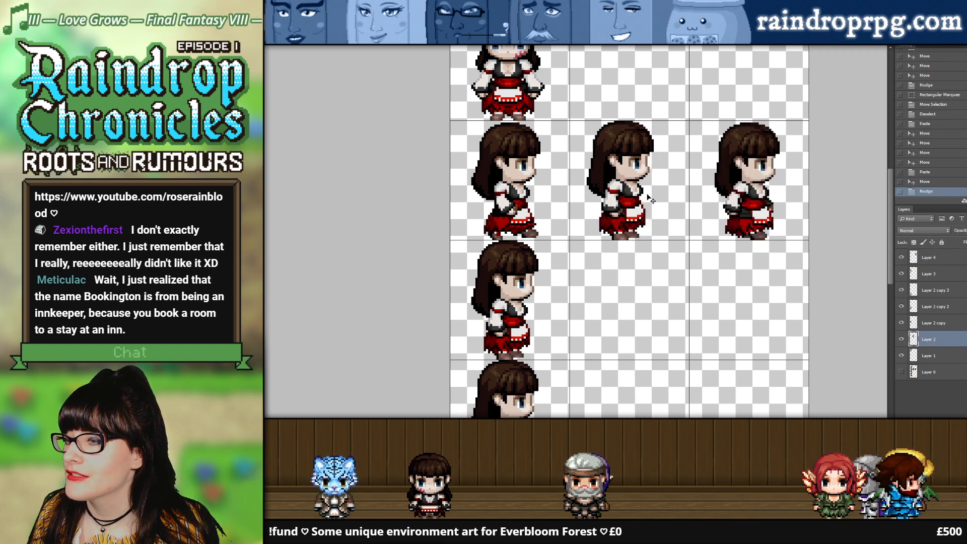
key("Right")
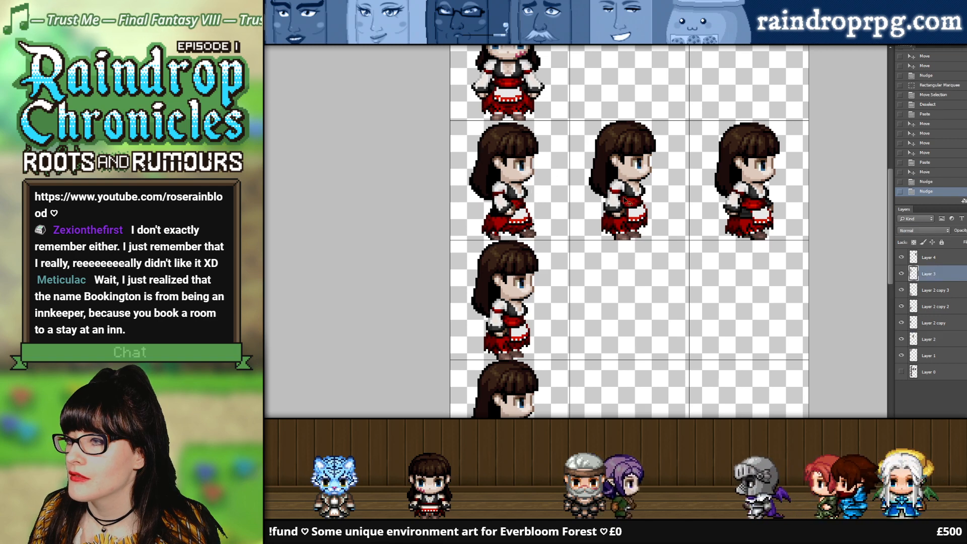
Step: Nudge the walking Rose in the third column of the second row left to match the other frames
left_click(758, 192)
key("Left")
key("Left")
key("Left")
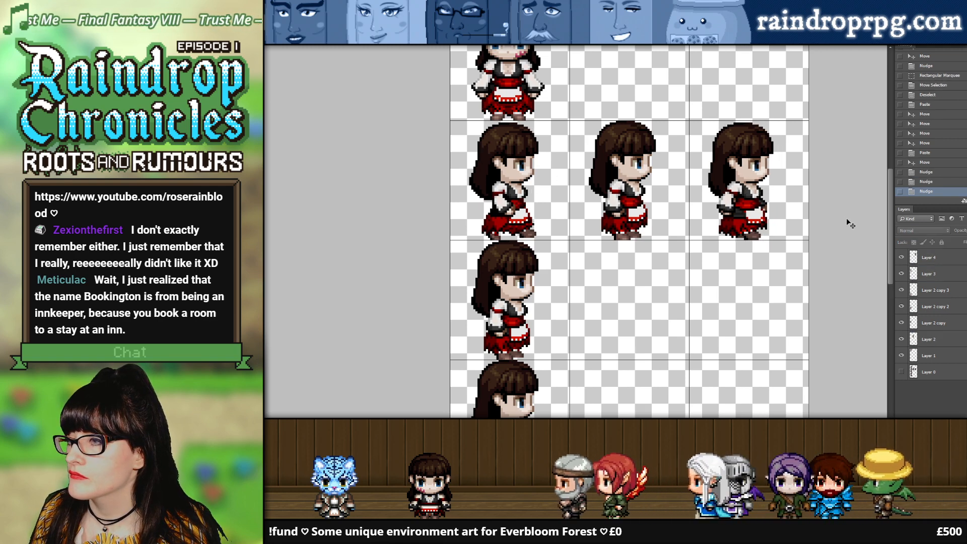
Step: Compare the empty space behind the second row's walking Roses using a rectangular marquee, and clear the selection
scroll(844, 217, "down", 4)
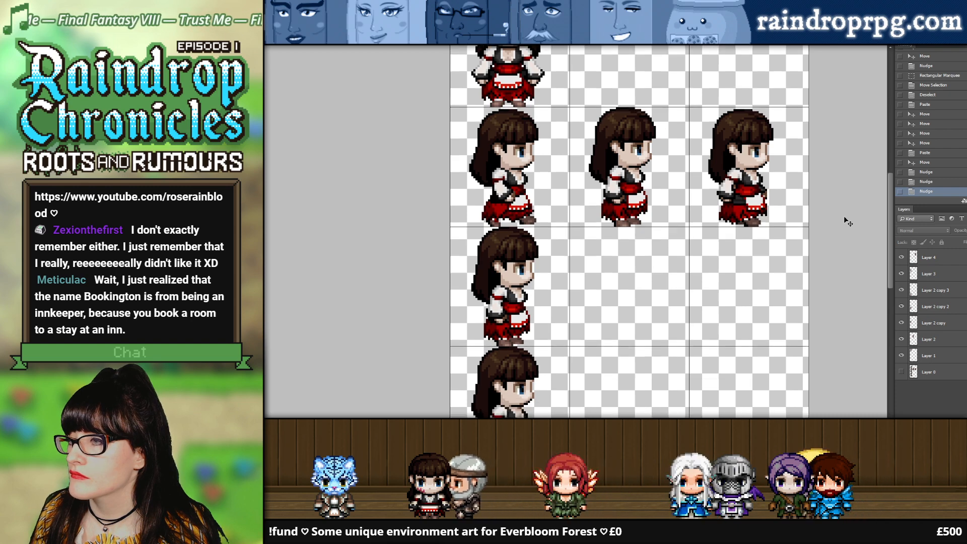
scroll(844, 217, "up", 3)
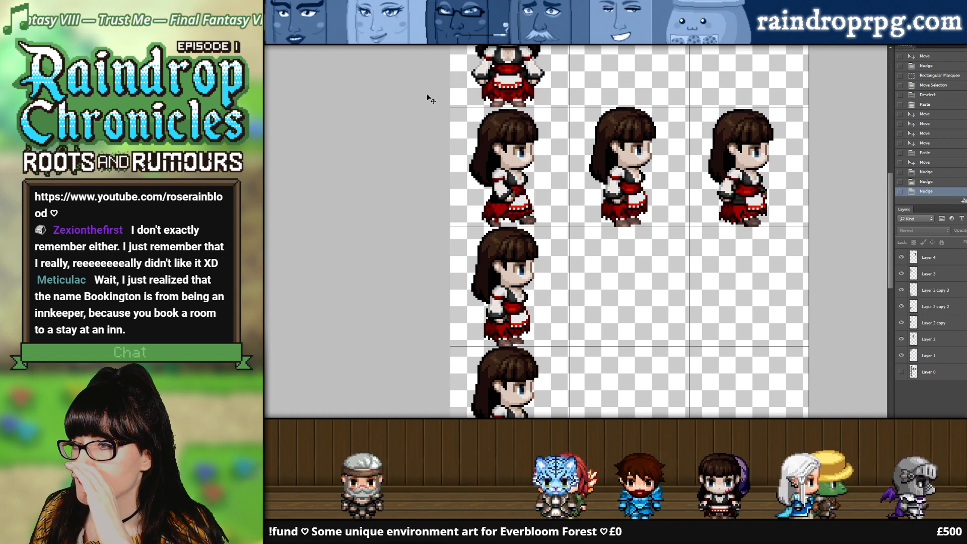
left_click_drag(451, 135, 469, 211)
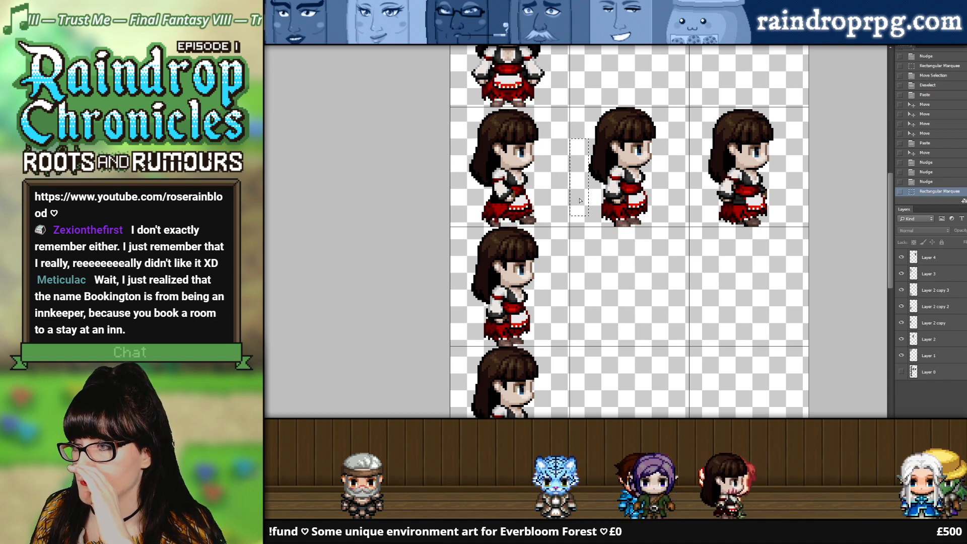
left_click_drag(580, 201, 459, 313)
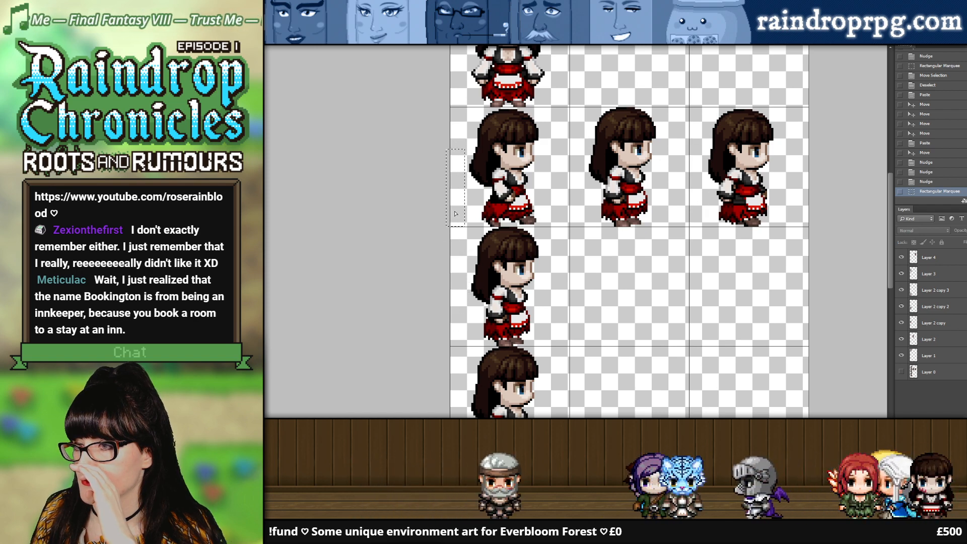
left_click_drag(455, 214, 459, 208)
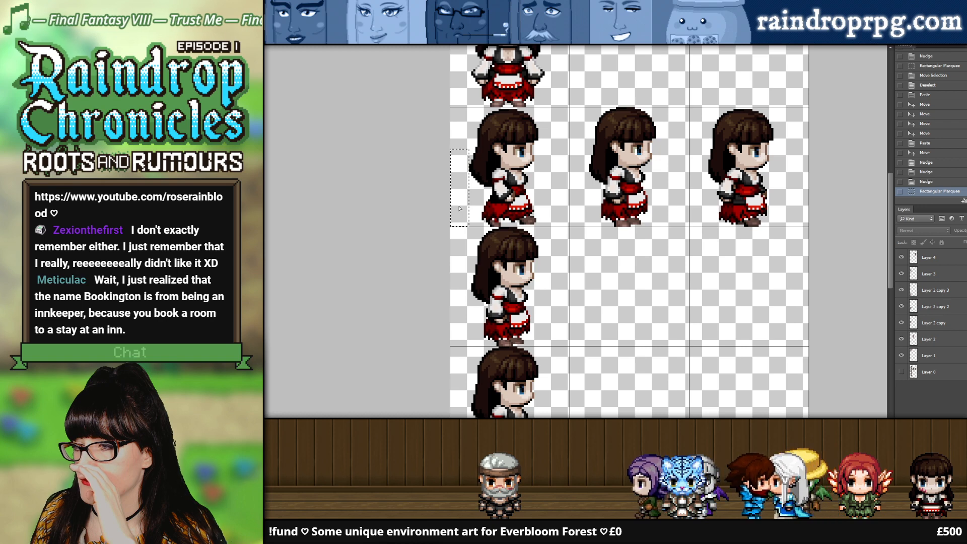
left_click_drag(464, 322, 463, 212)
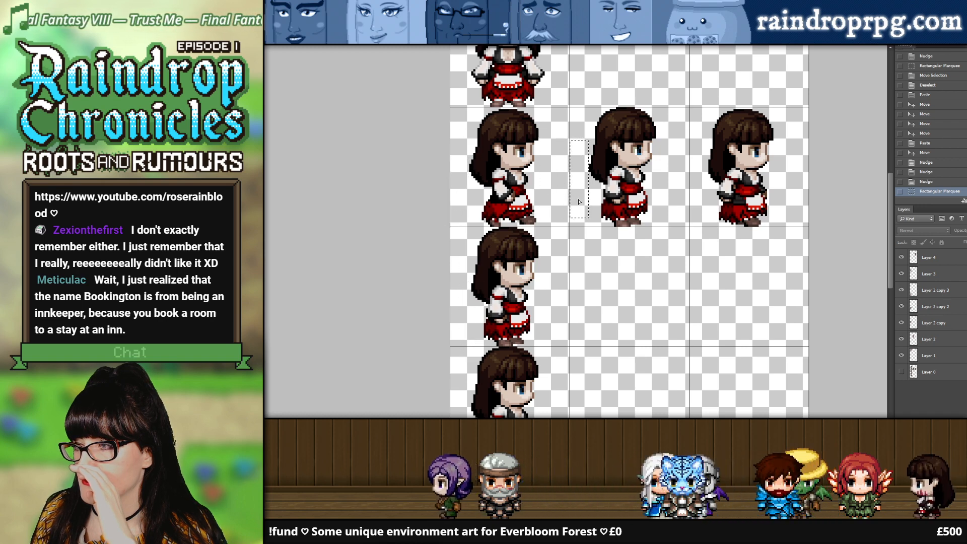
key("ctrl+d")
scroll(559, 181, "up", 3)
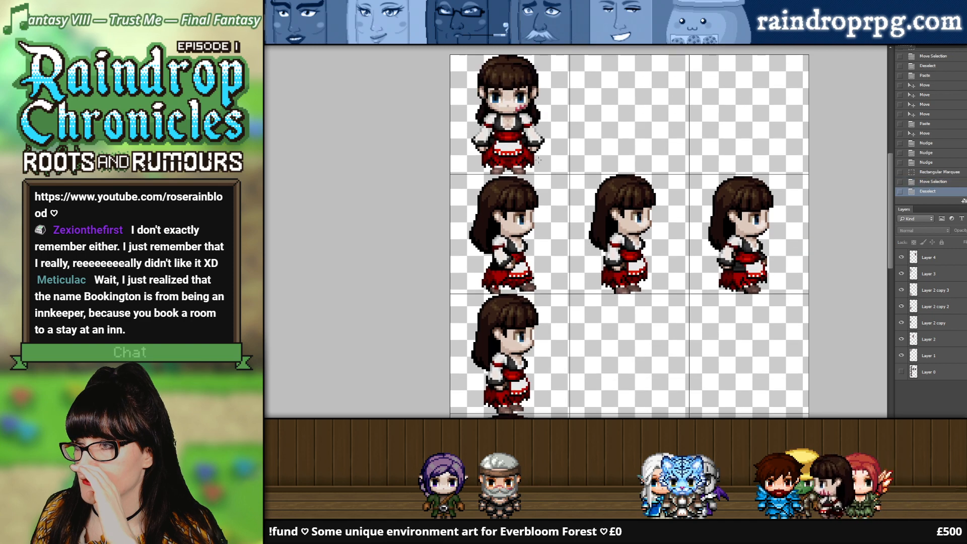
Step: Compare the taller Roses' placement with the original smaller sprites by showing Layer 0, and clear the marquee selection
left_click_drag(438, 200, 534, 358)
scroll(557, 299, "down", 1)
scroll(556, 299, "down", 1)
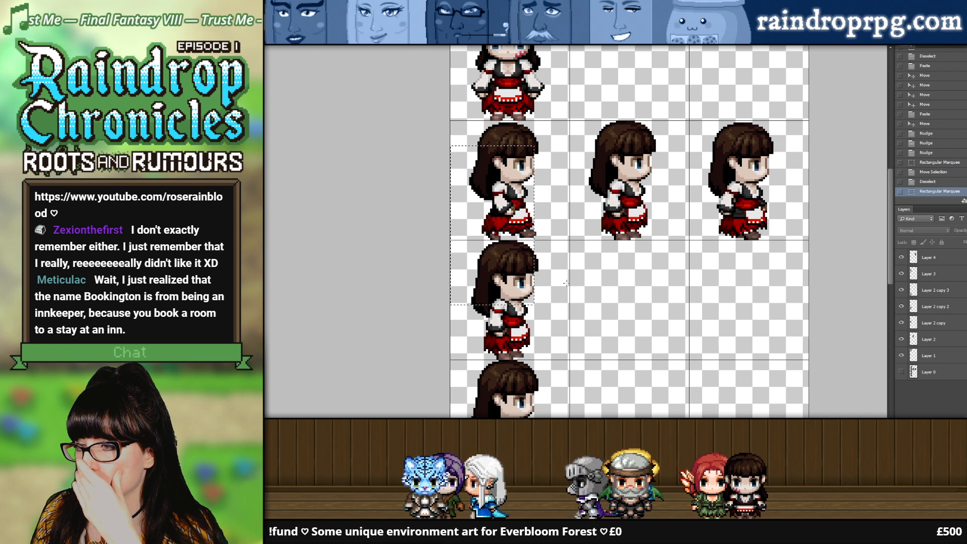
scroll(566, 282, "down", 4)
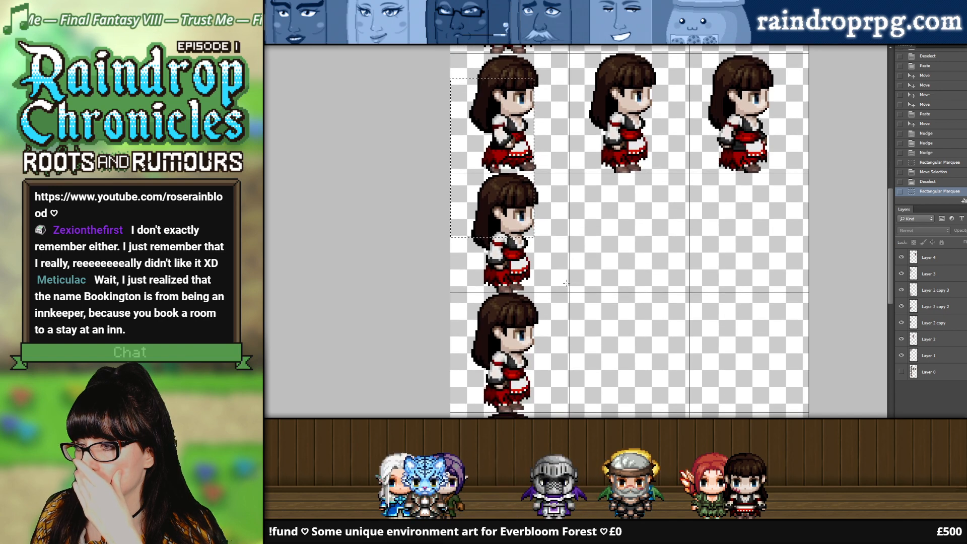
scroll(566, 283, "up", 3)
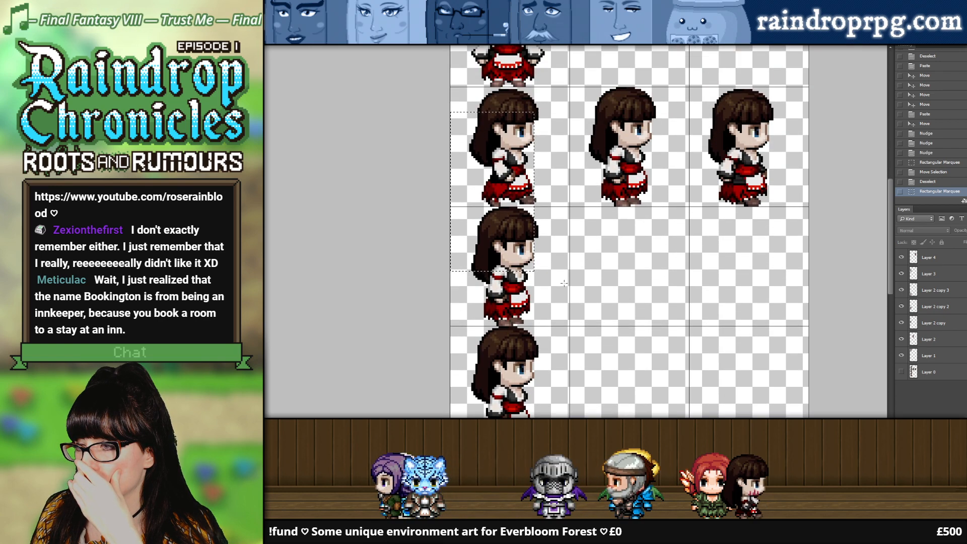
left_click(901, 371)
scroll(674, 271, "down", 2)
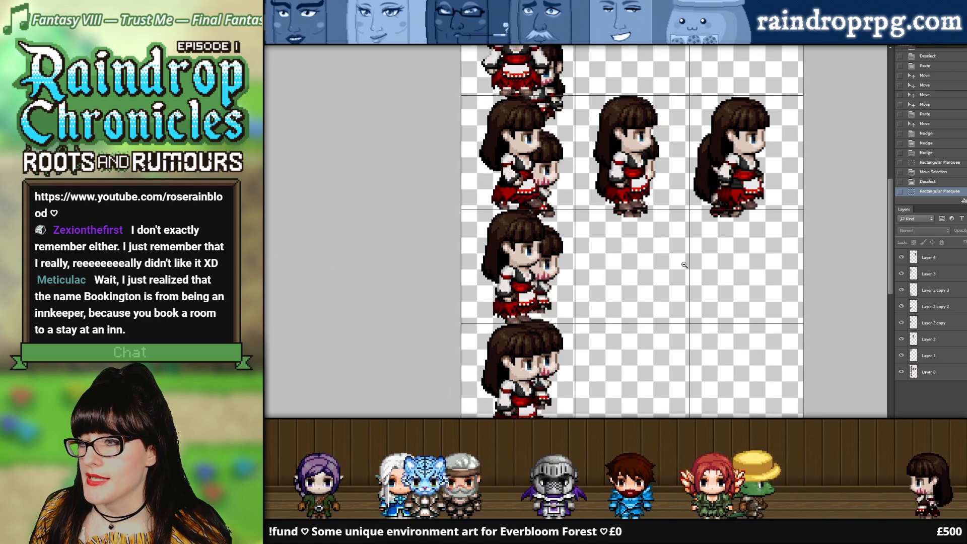
left_click(900, 373)
left_click(900, 372)
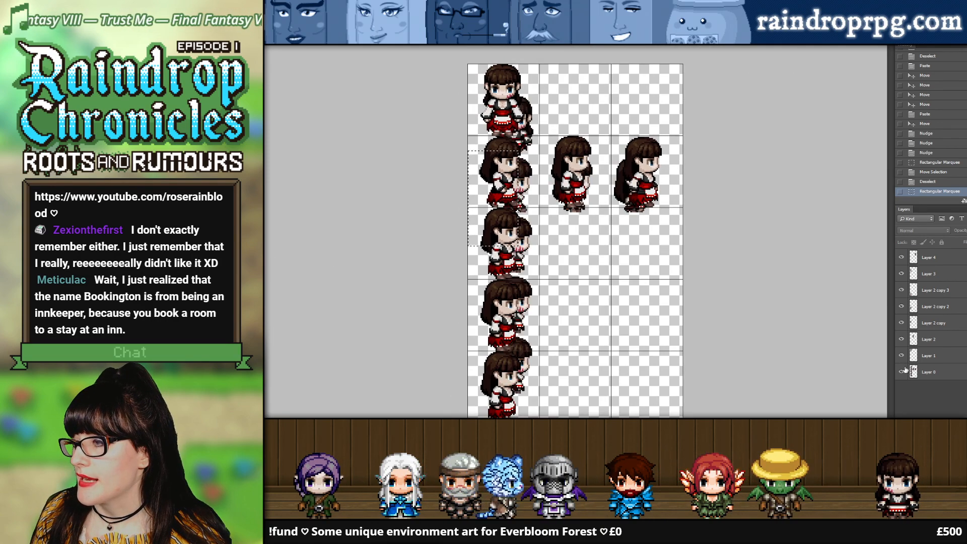
key("ctrl+d")
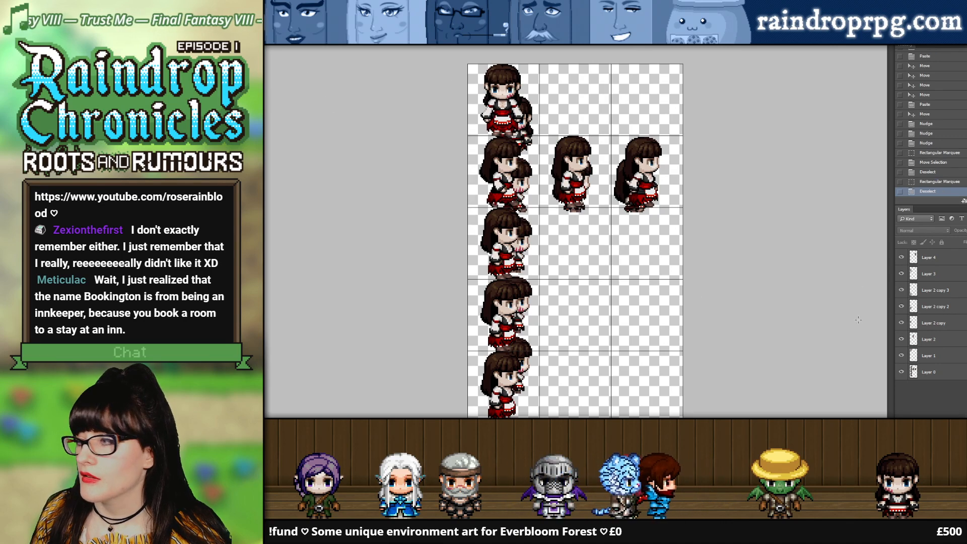
Step: Isolate the original sprites by hiding every taller Rose layer, and examine their spacing with a rectangular marquee
left_click(928, 356)
left_click(902, 354)
left_click(901, 323)
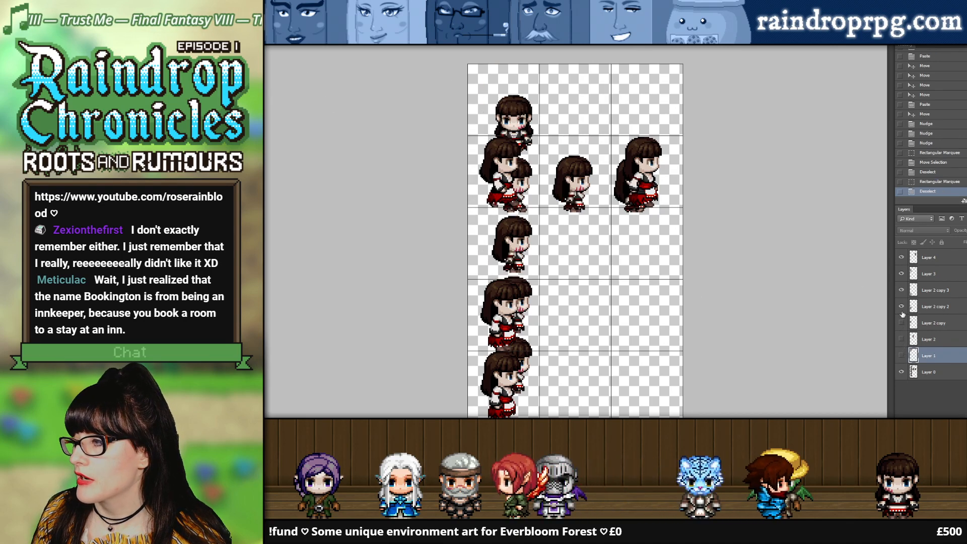
left_click(901, 372, "alt")
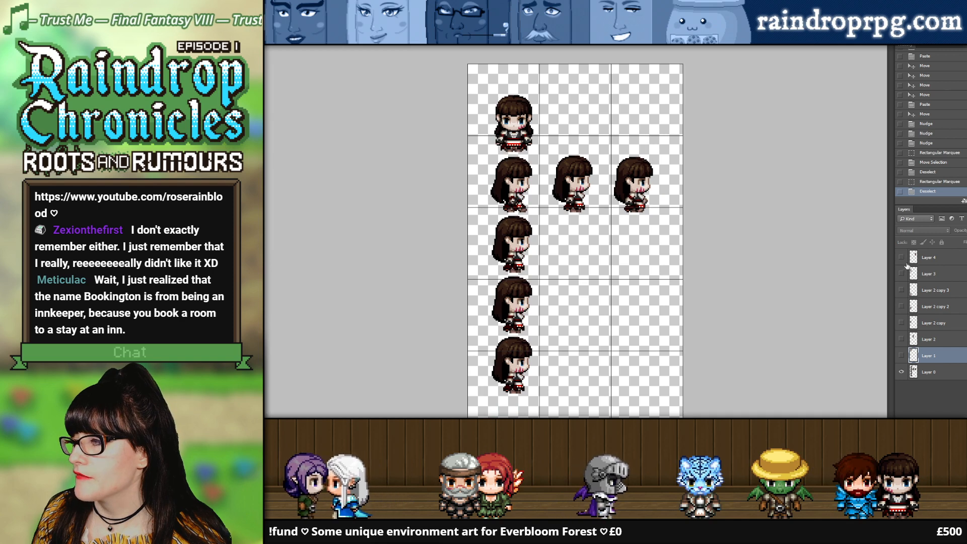
left_click(900, 373)
left_click(900, 372)
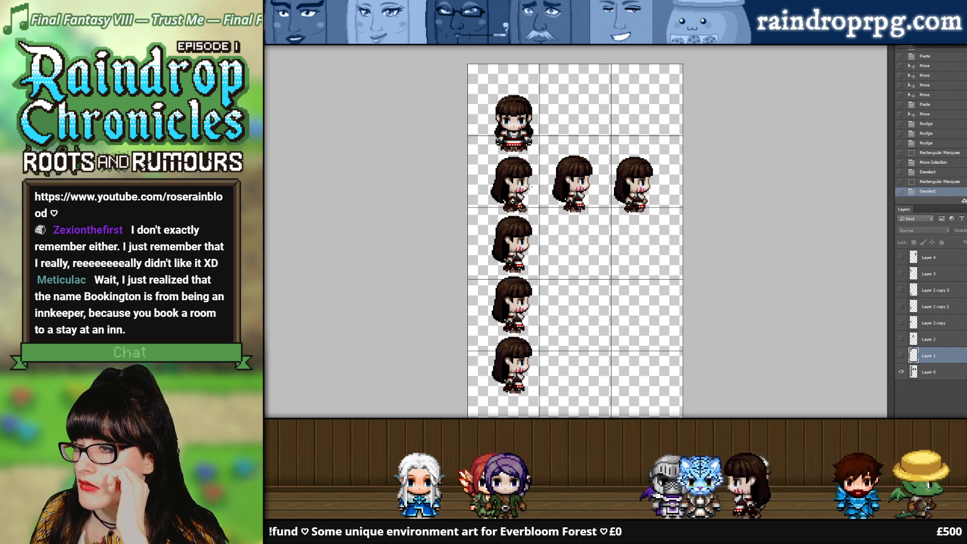
left_click(594, 305)
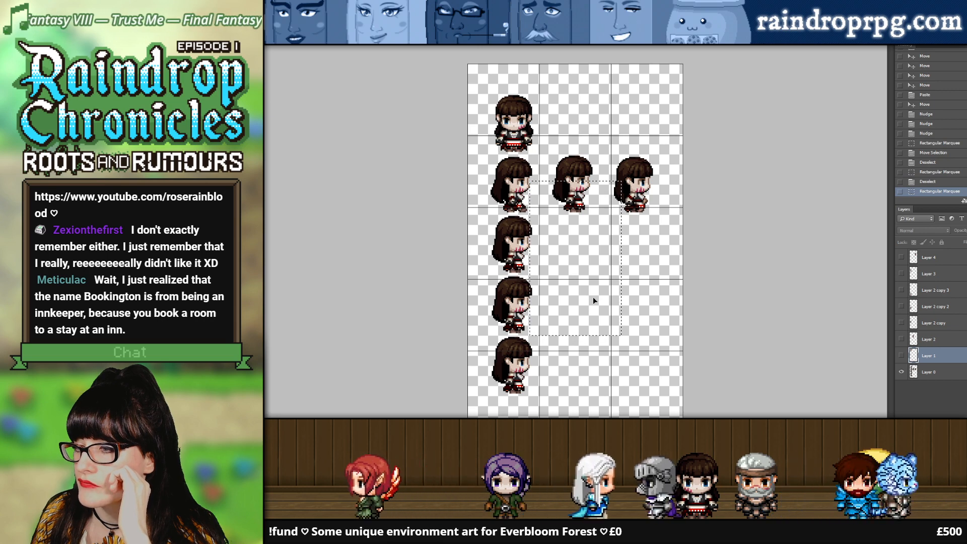
left_click_drag(593, 297, 594, 300)
left_click(594, 300)
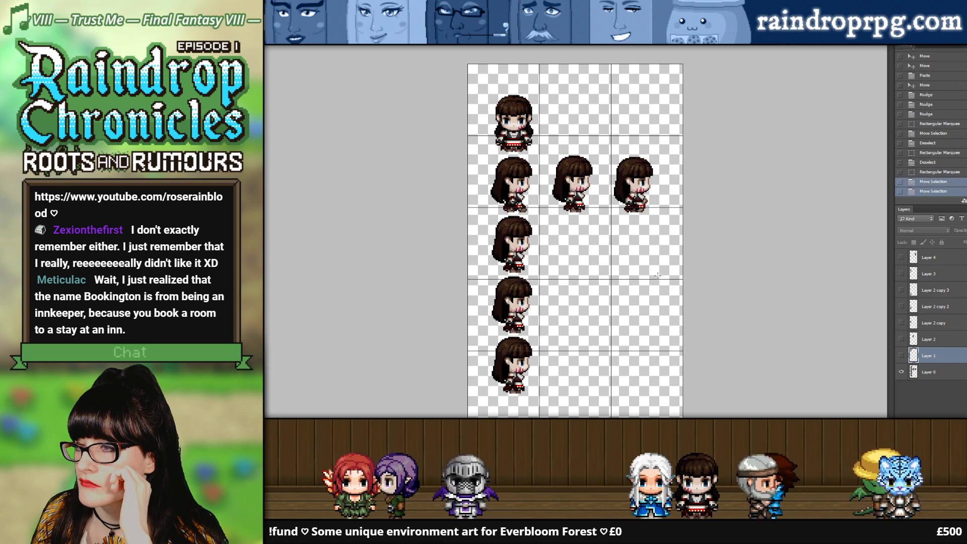
Step: Show all the taller Rose layers again and hide the original sprites on Layer 0
left_click(901, 355)
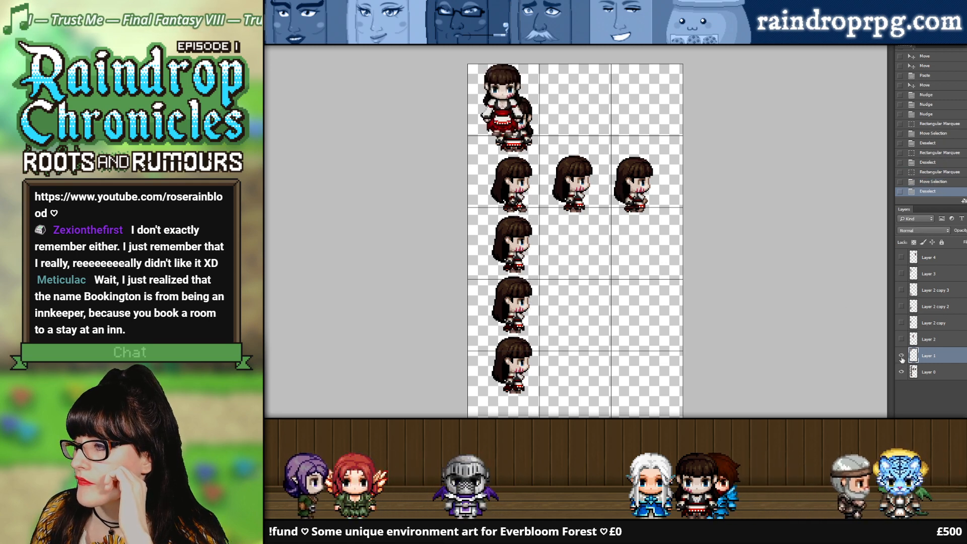
left_click(903, 372)
left_click(900, 339)
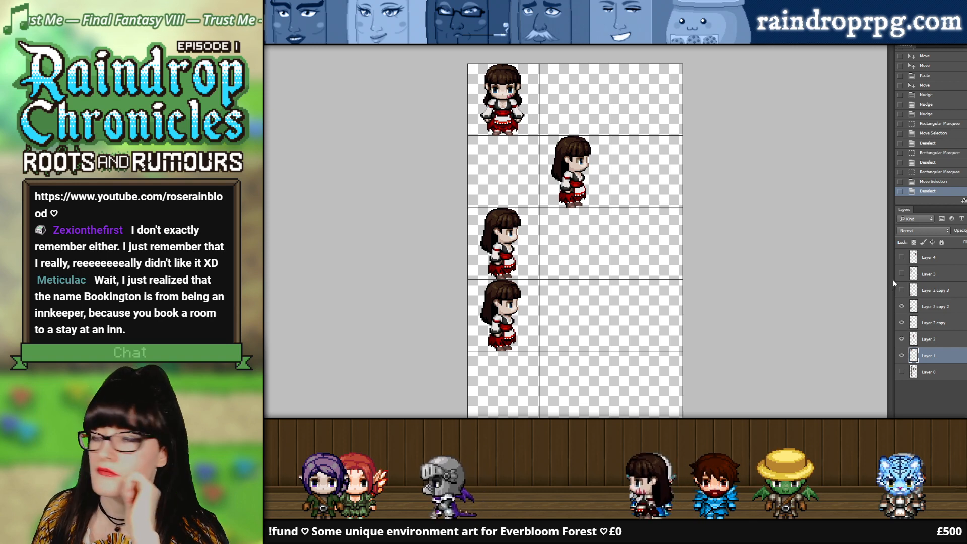
left_click_drag(901, 290, 901, 274)
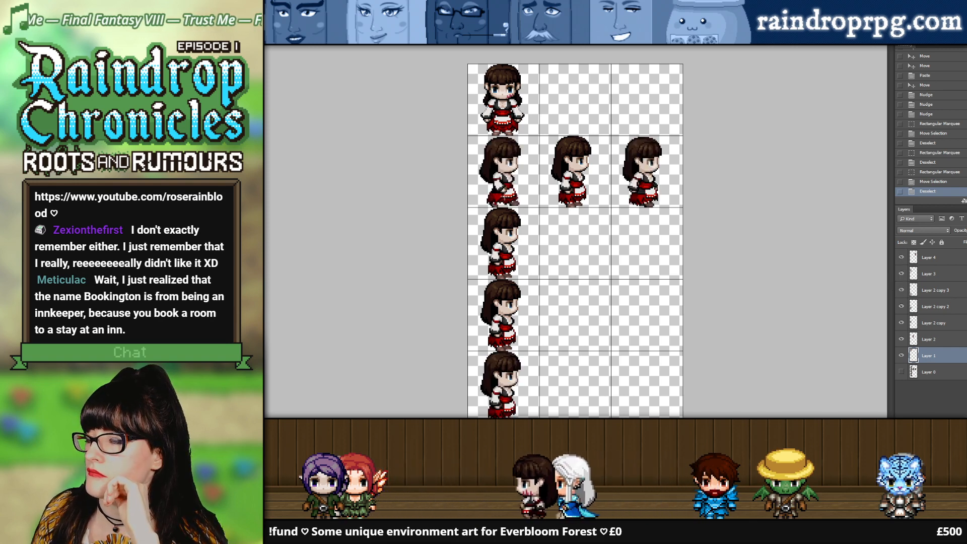
Step: Compare the empty space in front of each second-row Rose using a rectangular marquee, and clear the selection
scroll(491, 178, "up", 2)
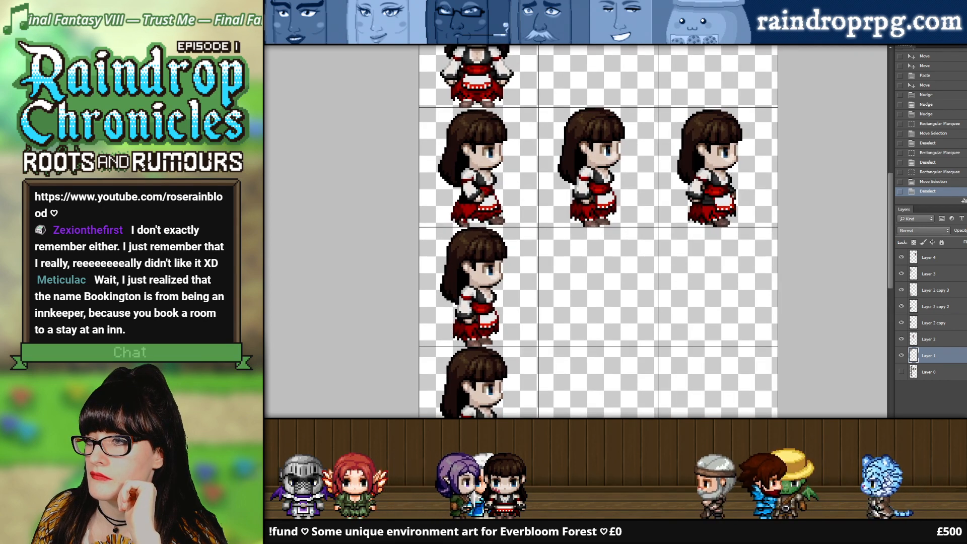
left_click_drag(503, 154, 536, 234)
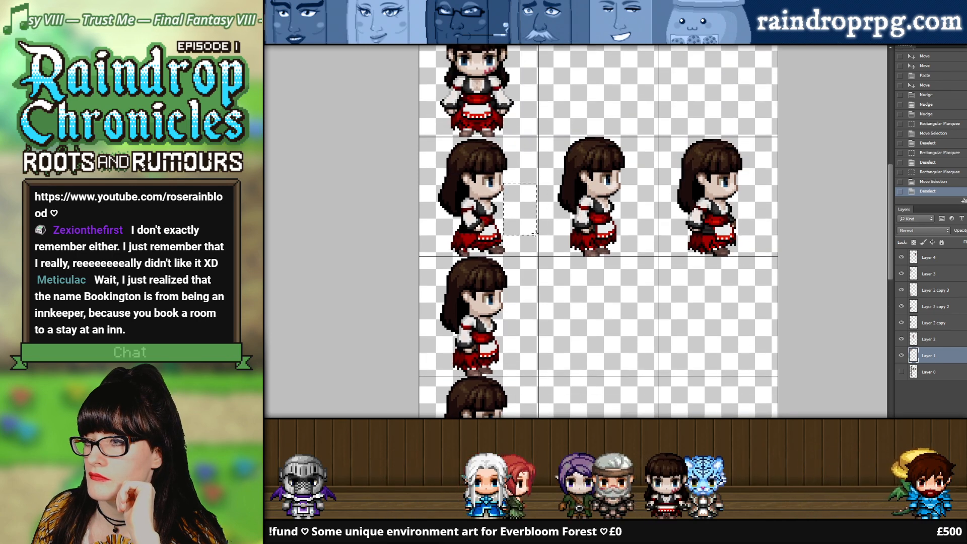
left_click_drag(594, 232, 645, 211)
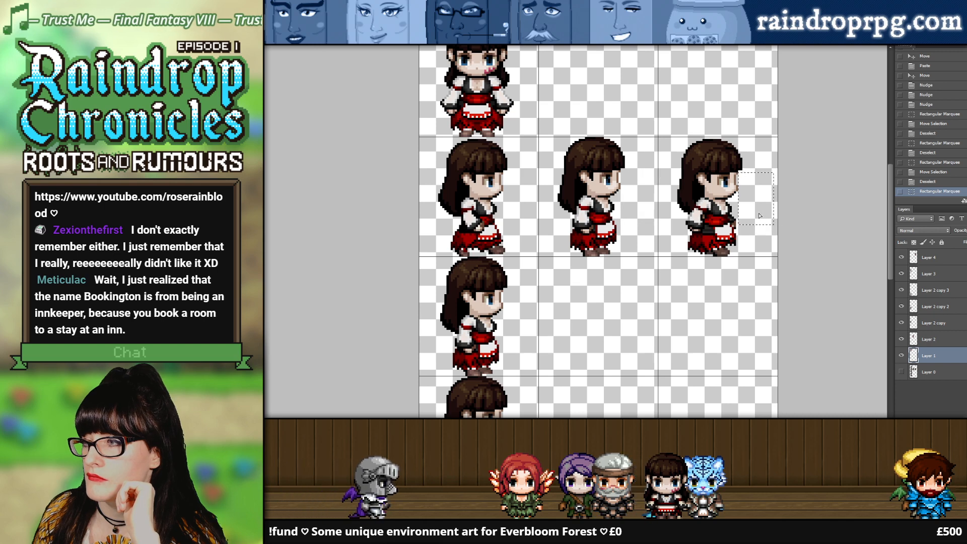
key("ctrl+d")
Step: Nudge the Roses in the second row's middle and third columns slightly right within their cells
key("v")
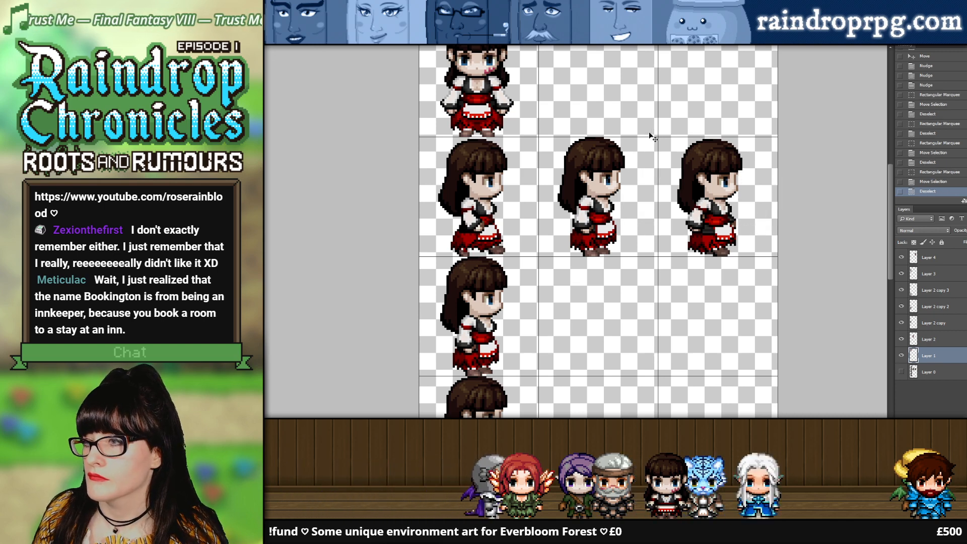
left_click_drag(575, 176, 577, 179)
key("ctrl+z")
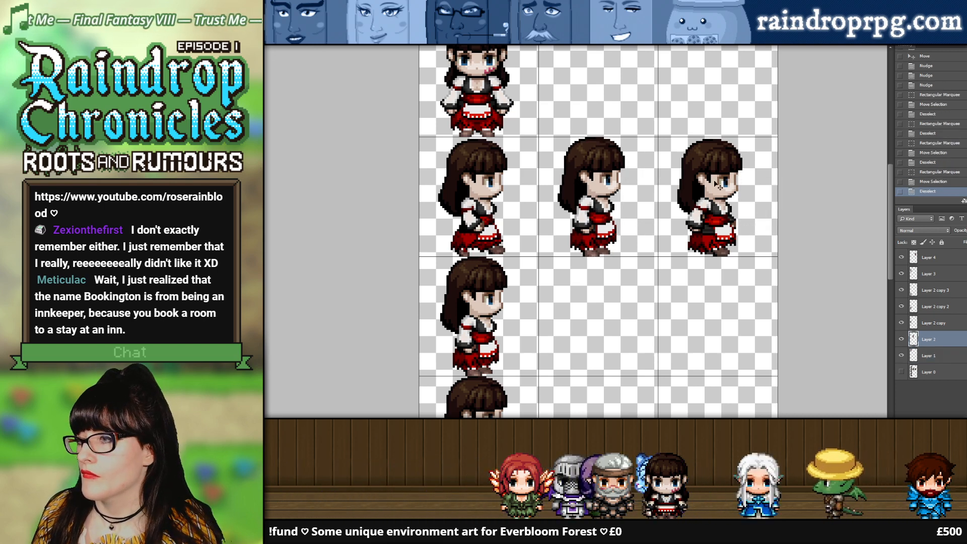
key("Right")
left_click(728, 182)
key("Right")
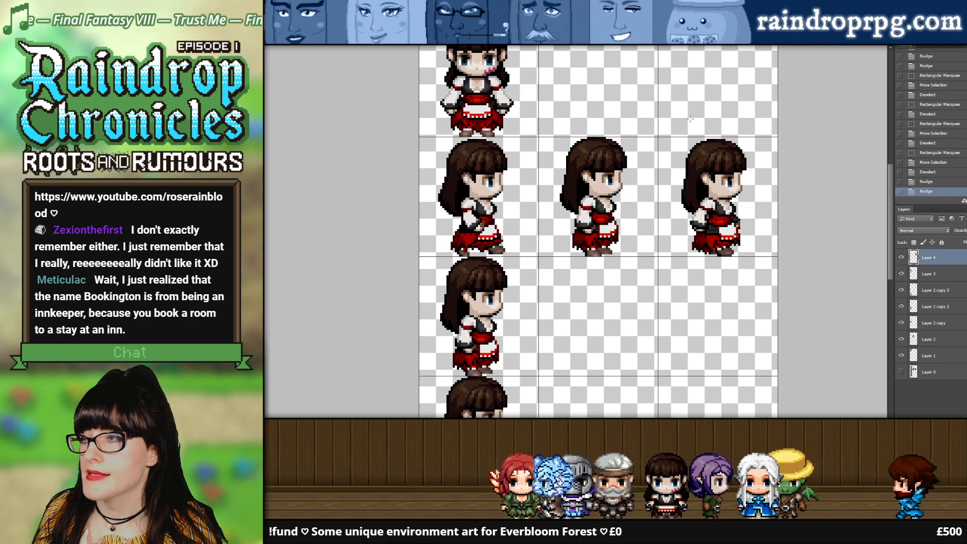
Step: Recheck that the gap in front of the second-row Roses matches by moving a marquee between their cells
key("m")
left_click_drag(623, 168, 643, 222)
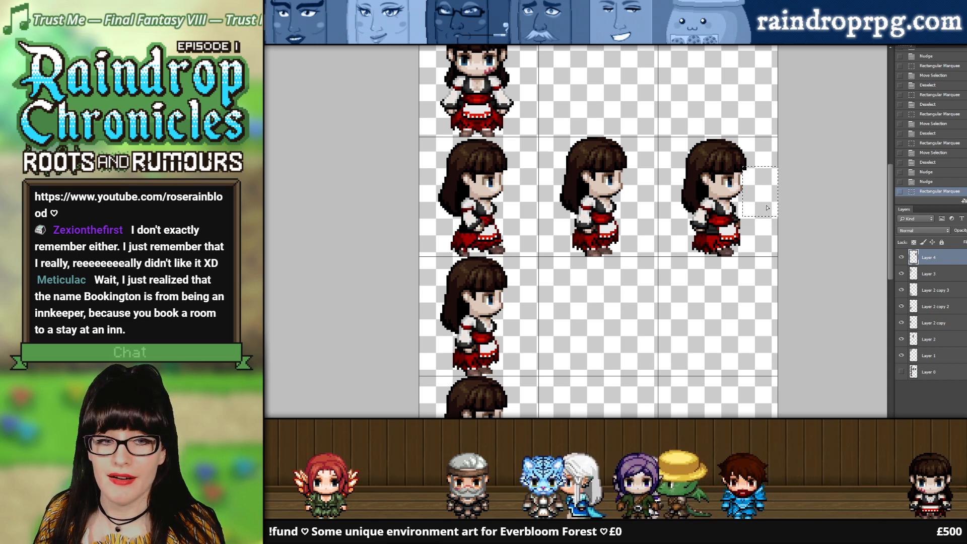
left_click_drag(767, 207, 763, 217)
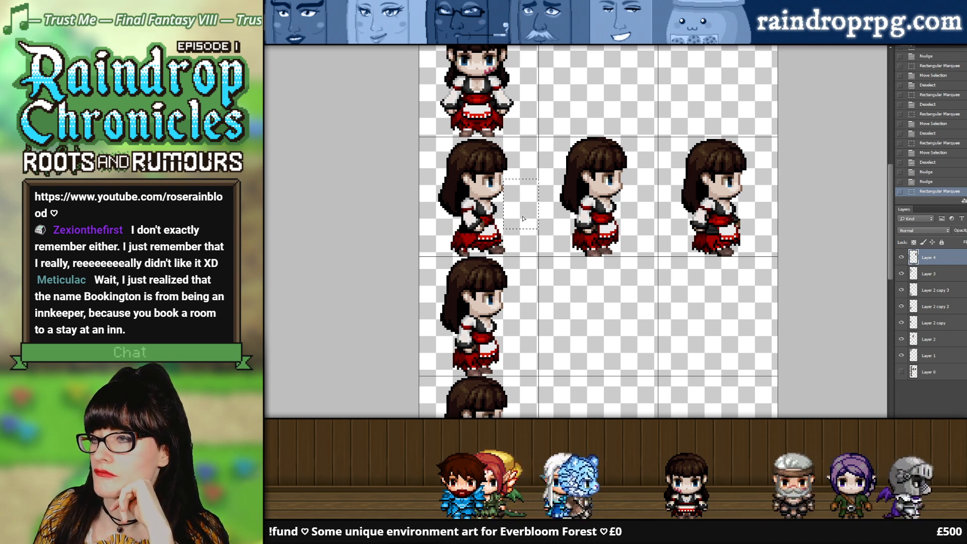
Step: Clear the marquee selection and merge all the visible taller Rose layers into a single layer
key("ctrl+d")
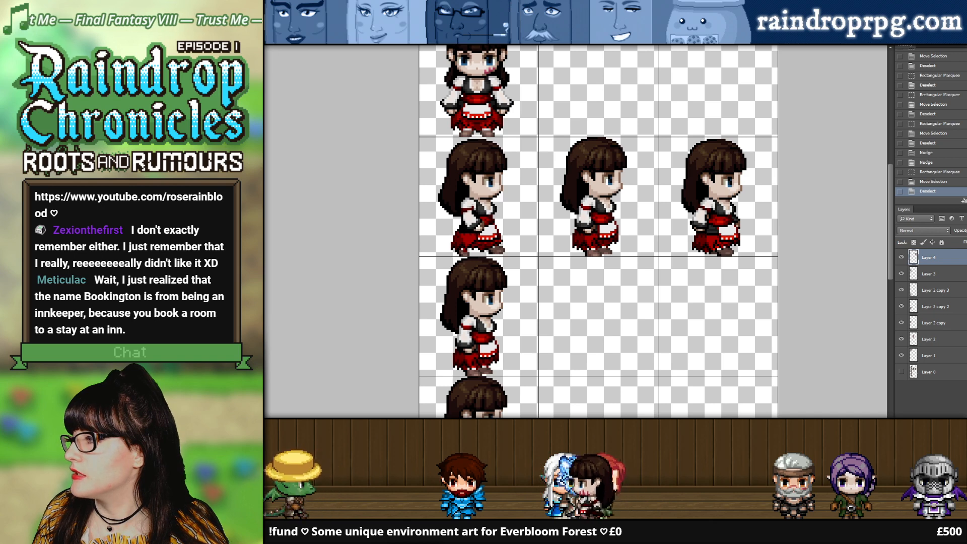
key("ctrl+shift+e")
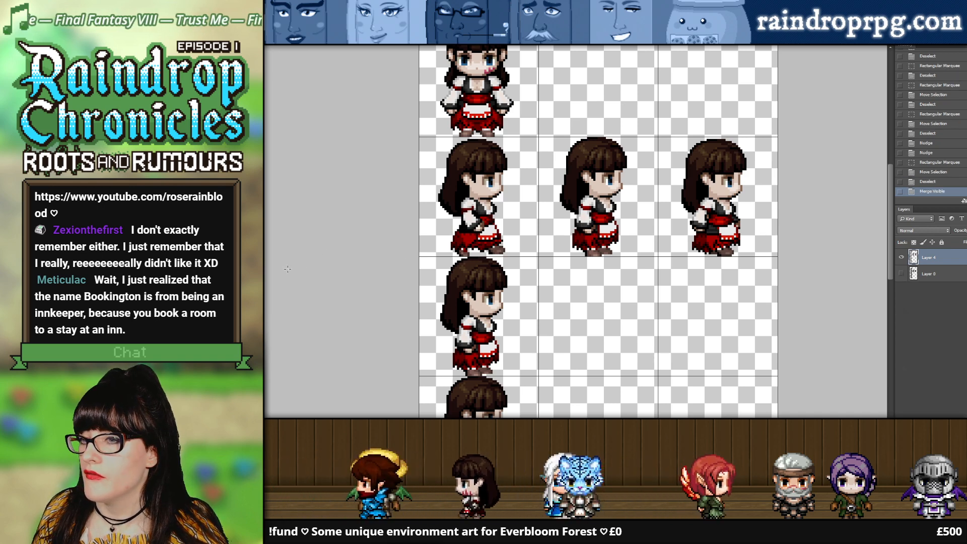
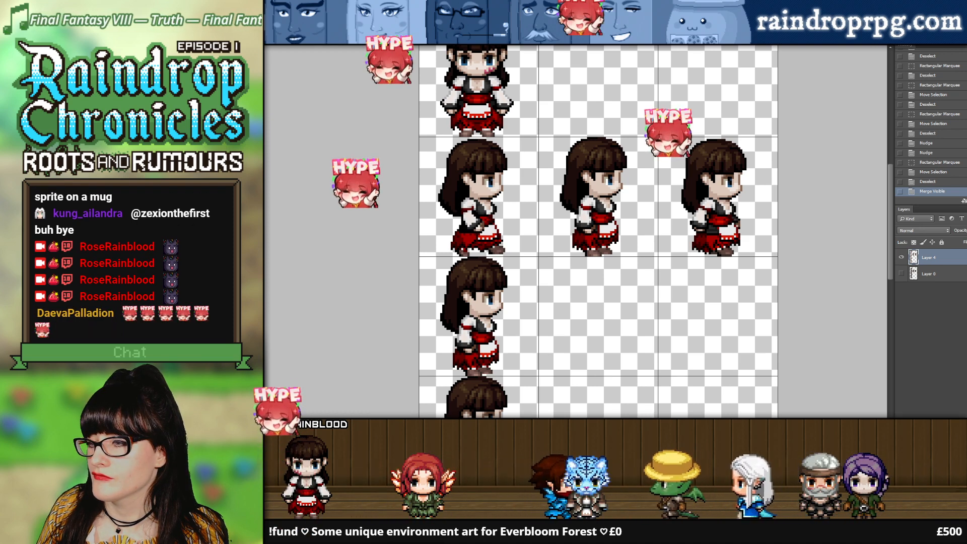
Step: Switch from the RoseRainblood.png sheet to the Stream_Overlay.psd document and hide its grid
scroll(636, 245, "up", 2)
scroll(637, 246, "up", 1)
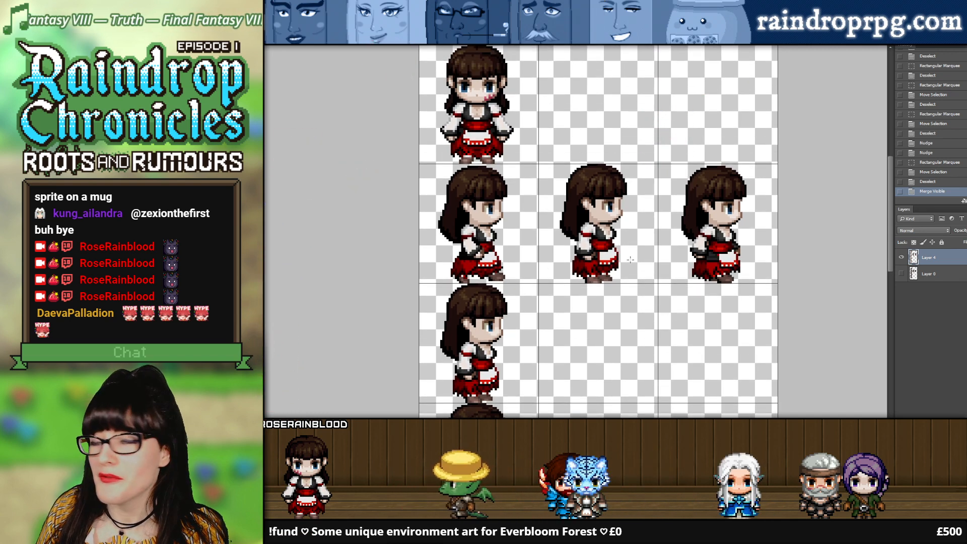
scroll(549, 137, "up", 4)
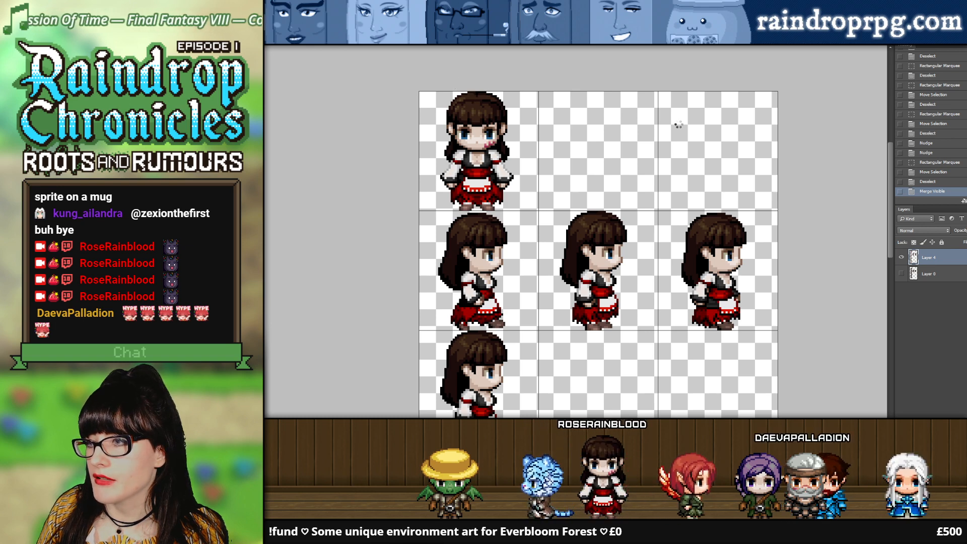
key("ctrl+Tab")
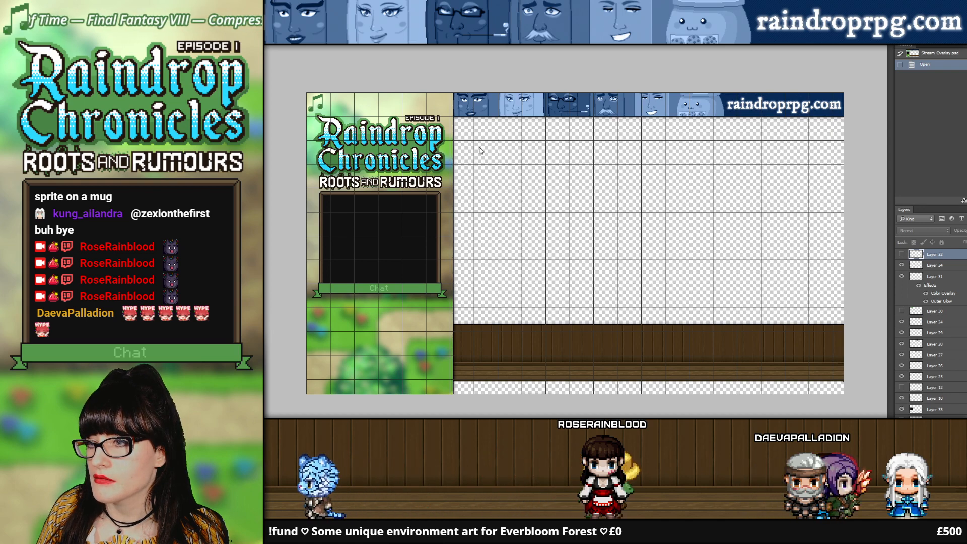
key("ctrl+apostrophe")
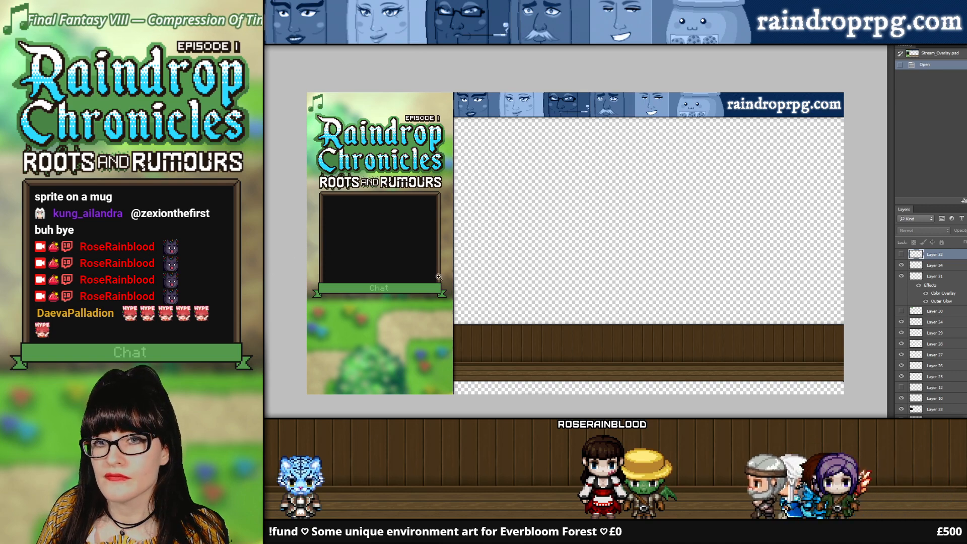
Step: Find the wooden panel's layer by toggling its visibility, and leave that layer visible and selected
left_click(581, 353)
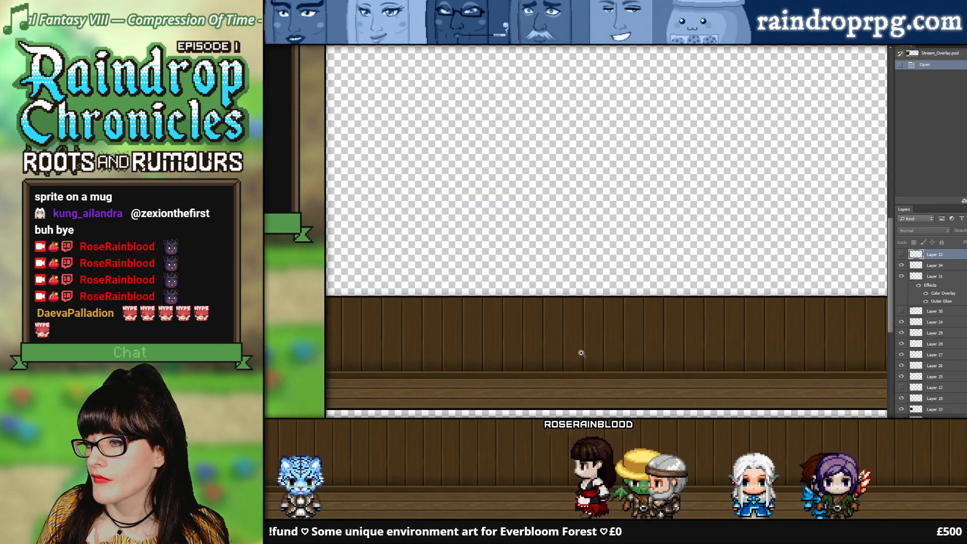
left_click(884, 299, "alt")
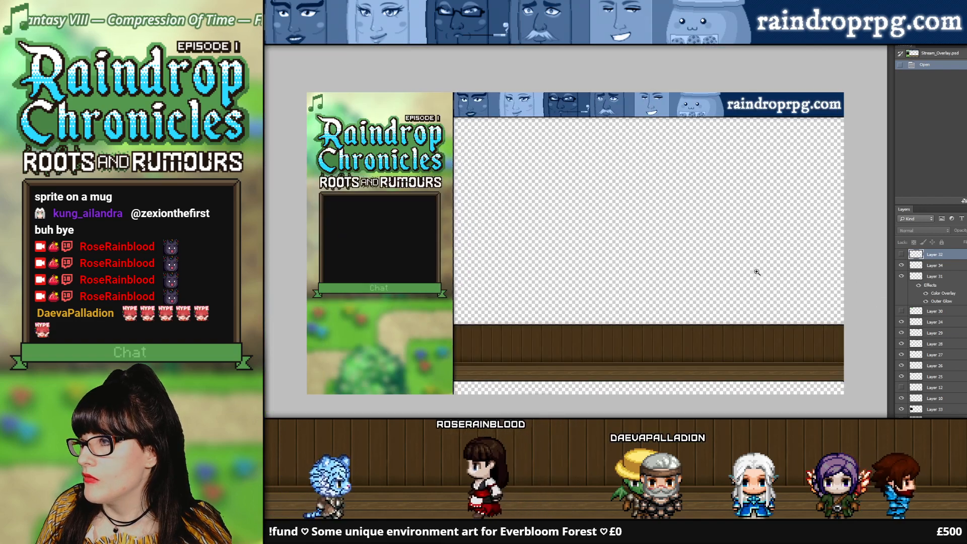
left_click(260, 54)
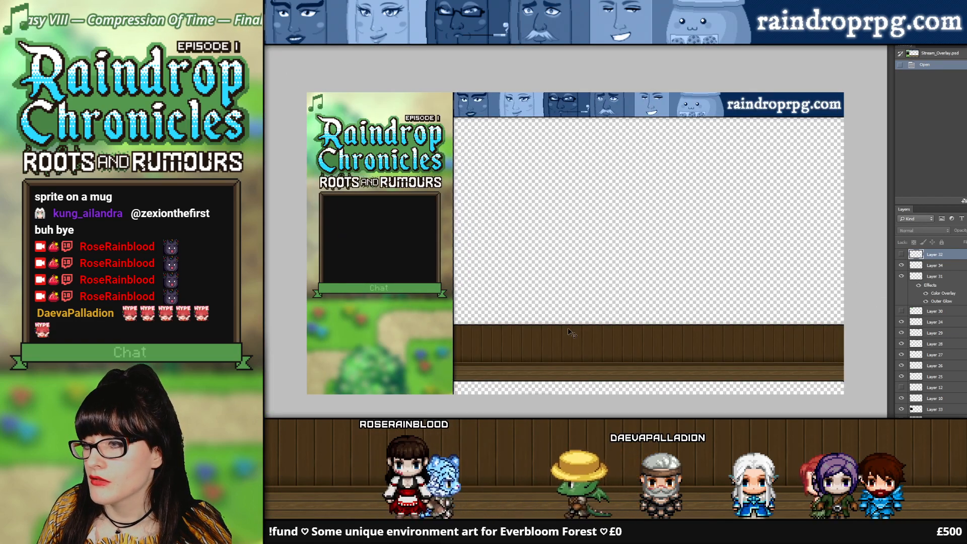
scroll(931, 353, "down", 3)
left_click(902, 411)
left_click(901, 411)
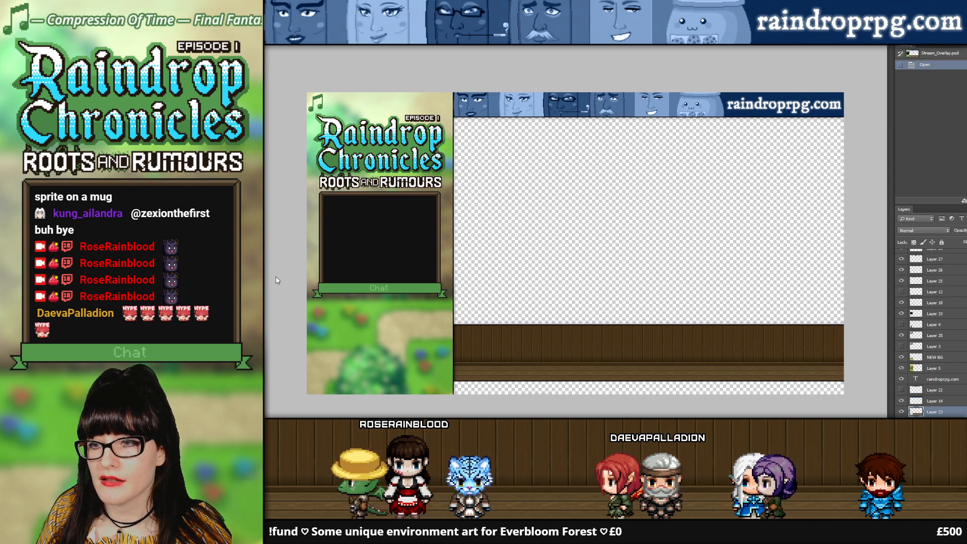
left_click(259, 276)
left_click(586, 385)
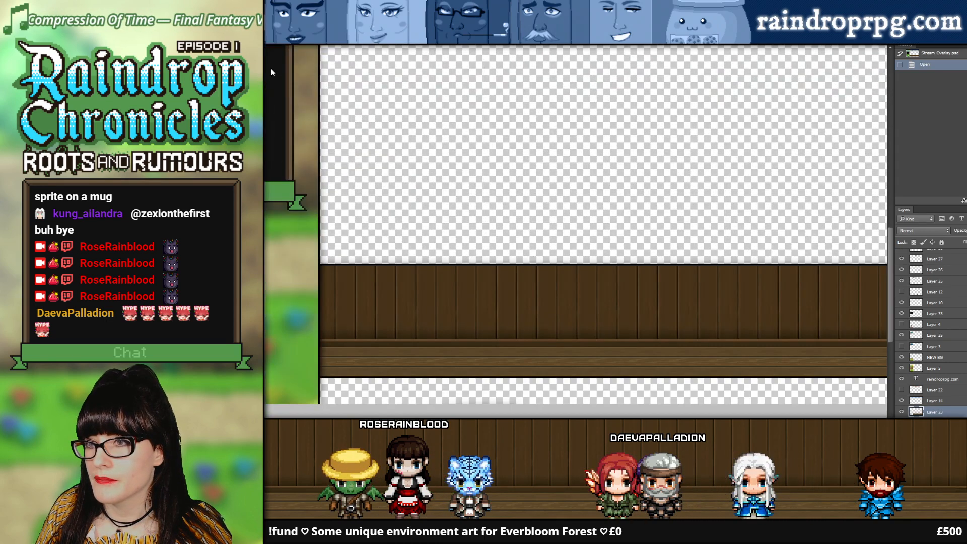
Step: Select the full-width upper strip of the wooden panel, nudge it up by six pixels, and deselect it
left_click_drag(318, 255, 844, 279)
left_click(259, 65)
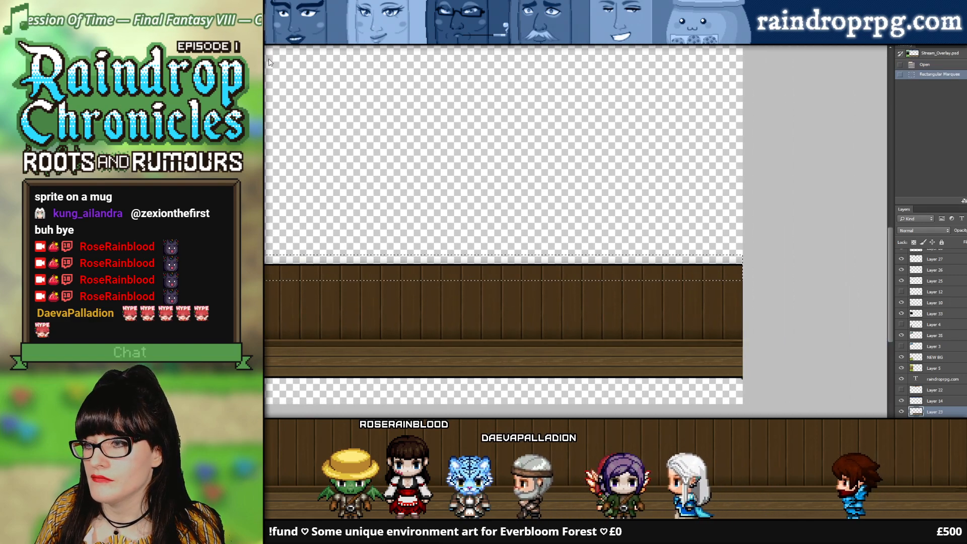
key("Up")
key("Up")
key("Up")
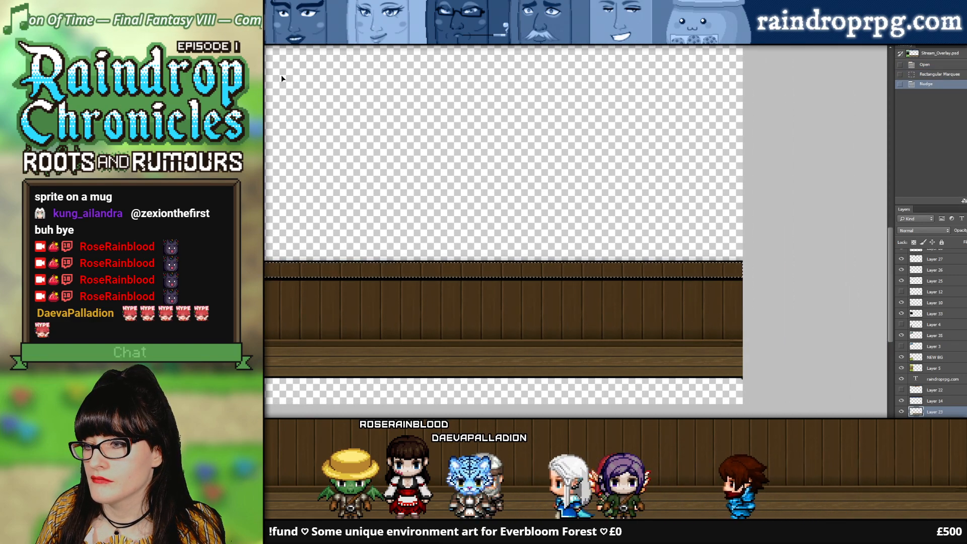
key("Up")
key("Up")
key("Up")
key("Up")
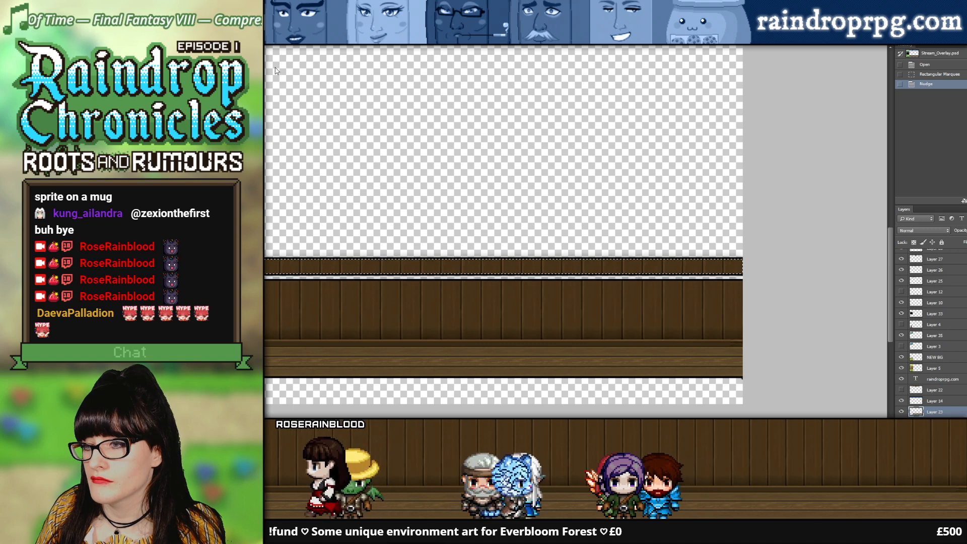
left_click(598, 230)
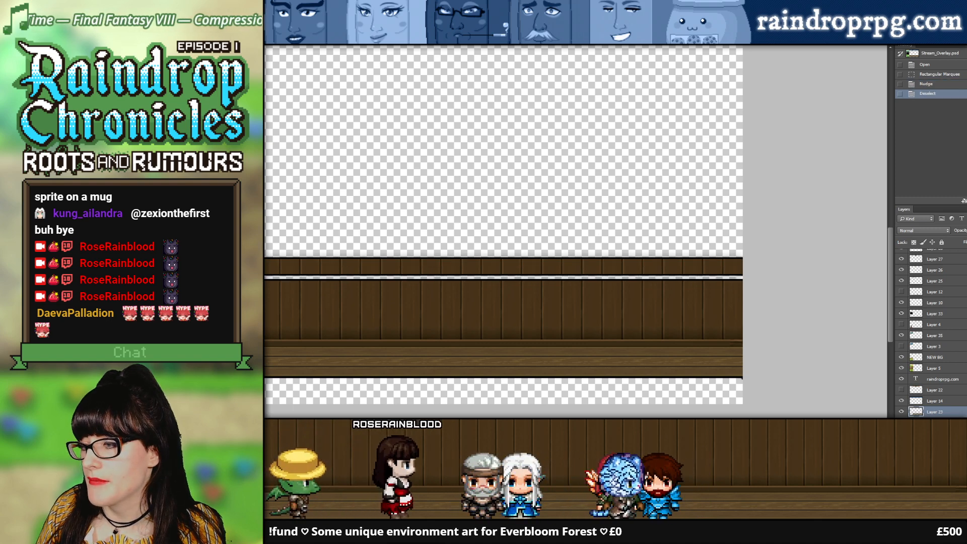
Step: Check the raised strip along the panel's width and clear the layer effects from the wooden panel's layer
scroll(575, 231, "left", 10)
scroll(575, 230, "right", 4)
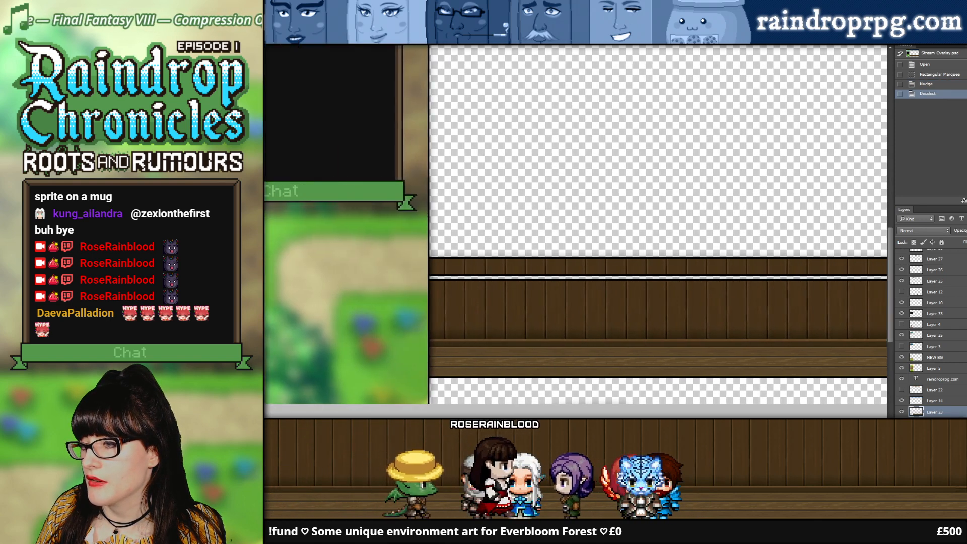
scroll(947, 389, "down", 1)
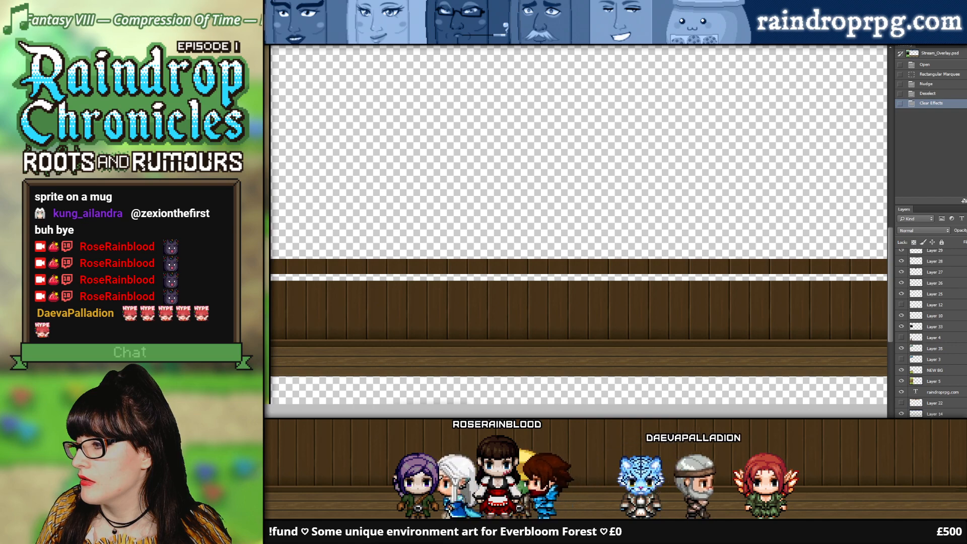
left_click(935, 414)
key("Delete")
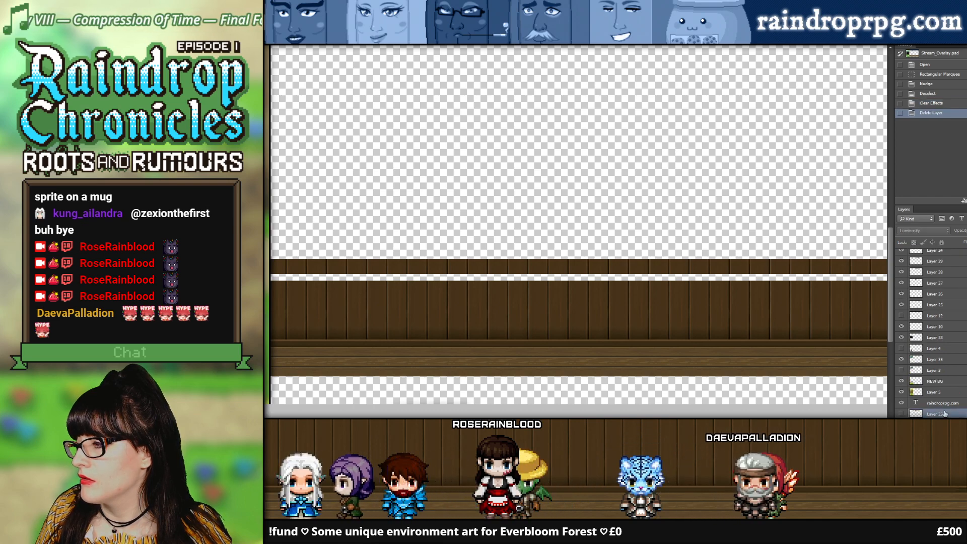
key("ctrl+j")
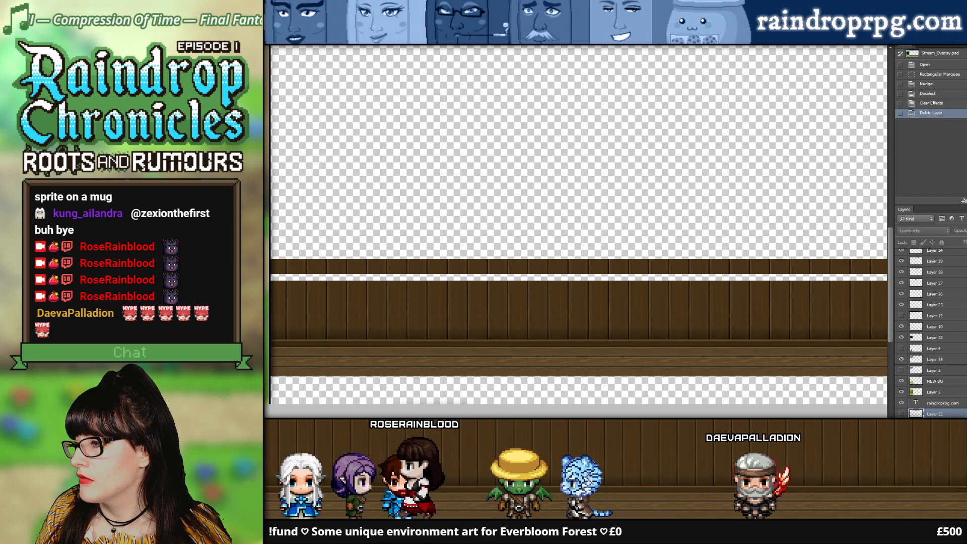
key("v")
key("Down")
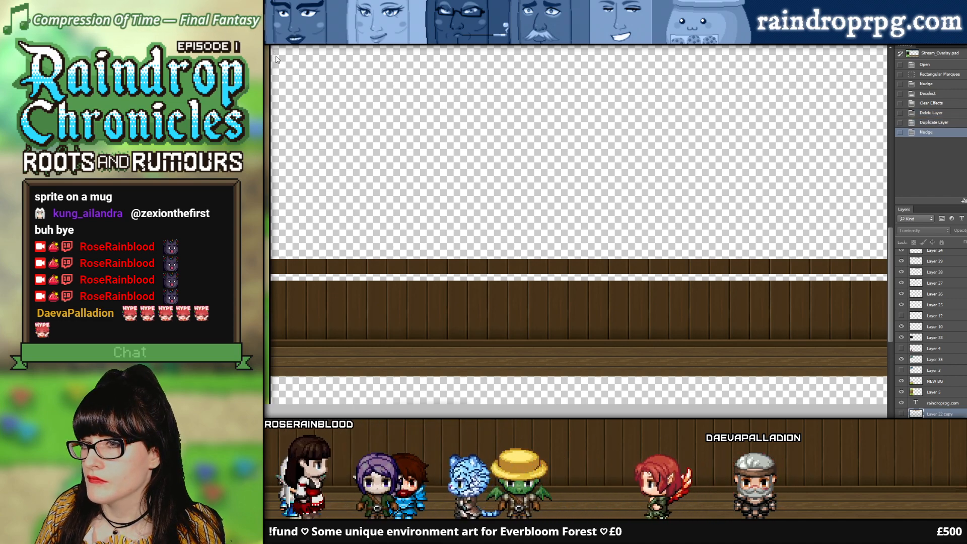
key("ctrl+z")
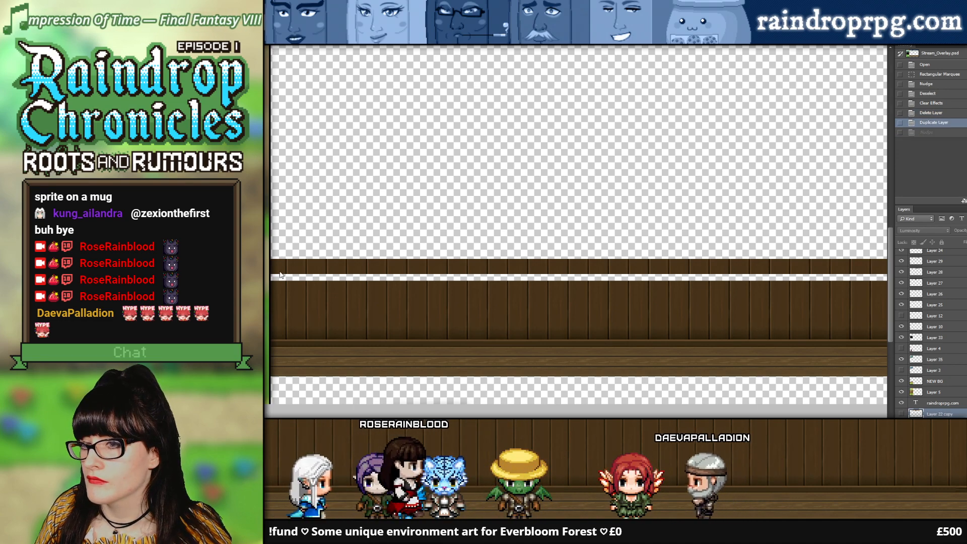
scroll(537, 214, "down", 3)
scroll(537, 214, "up", 1)
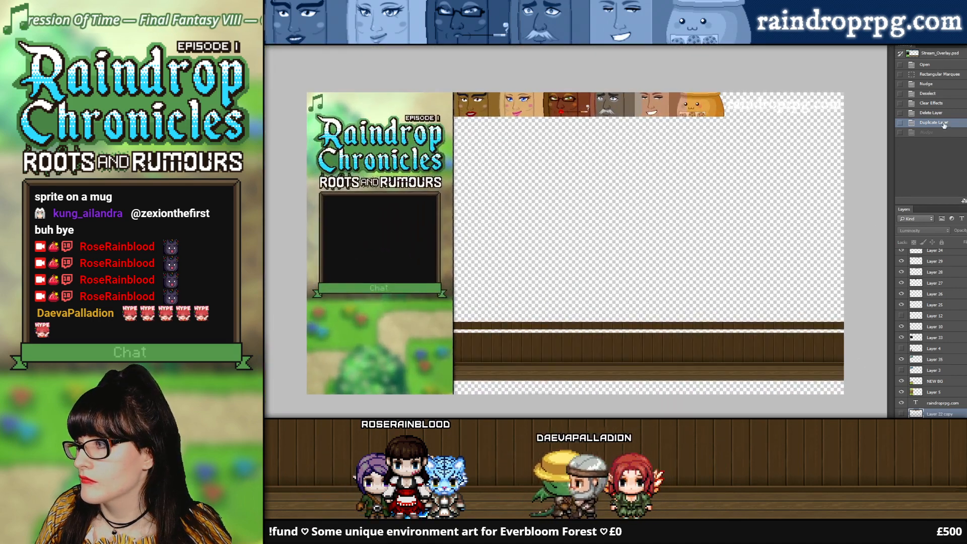
left_click(941, 103)
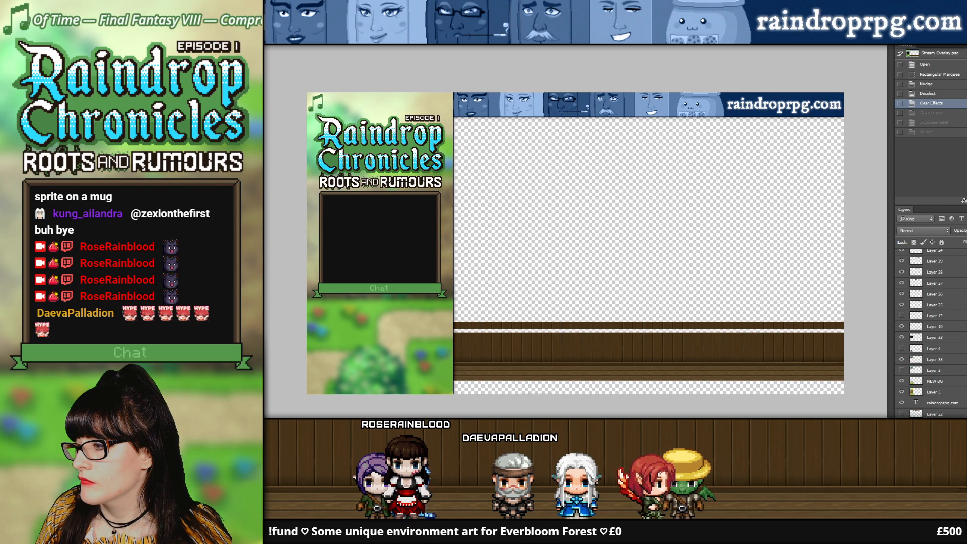
Step: Copy the wooden panel's raised upper strip to a new layer and nudge the copy down over the transparent gap
left_click(901, 425)
left_click(901, 425)
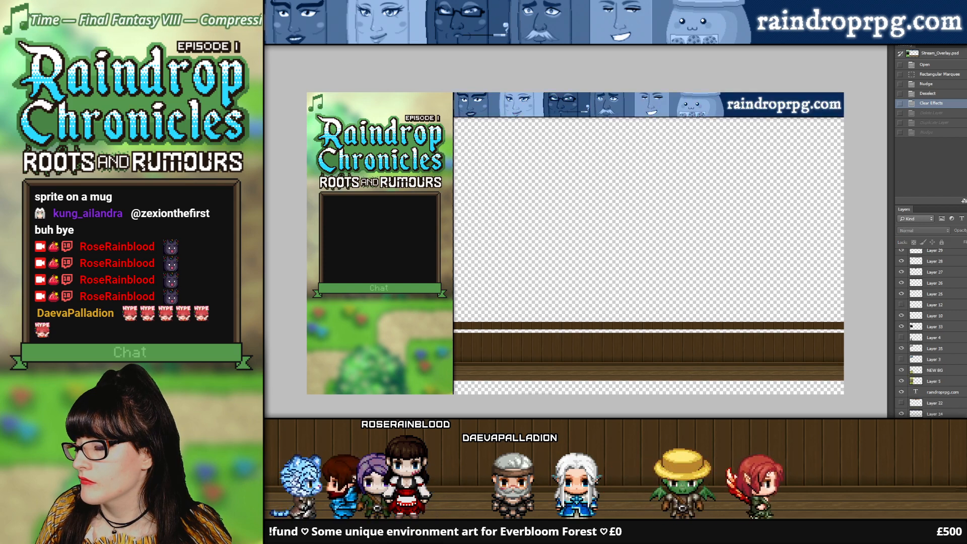
left_click(900, 436)
left_click(901, 435)
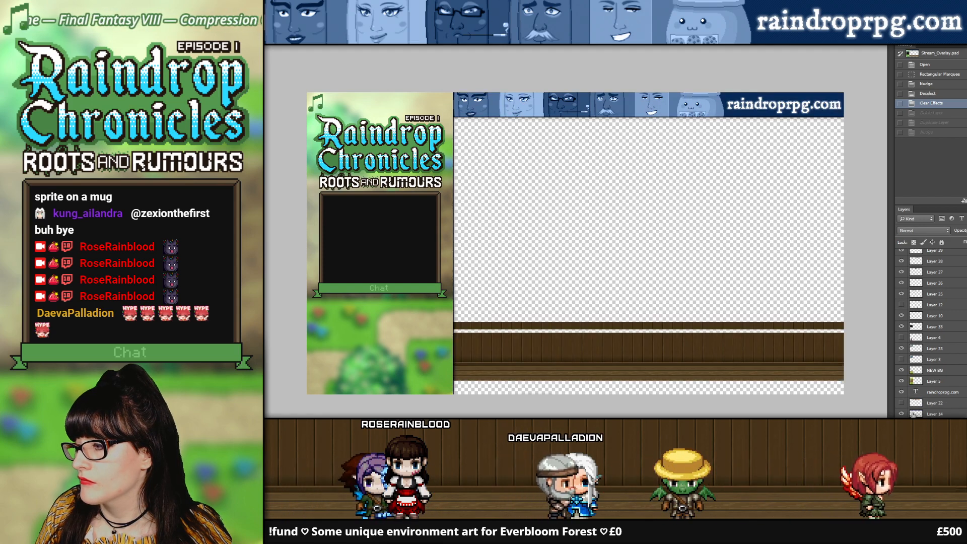
scroll(605, 342, "up", 2)
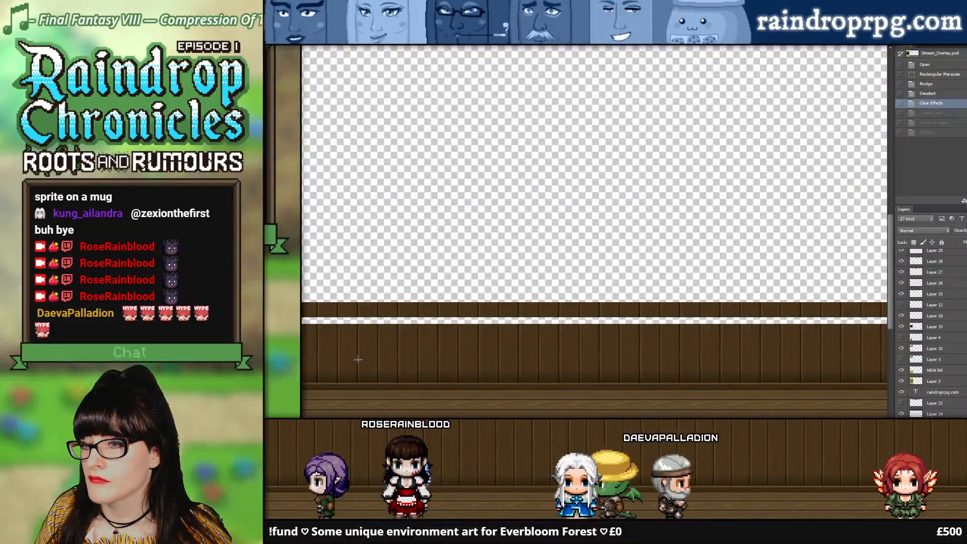
scroll(833, 324, "right", 4)
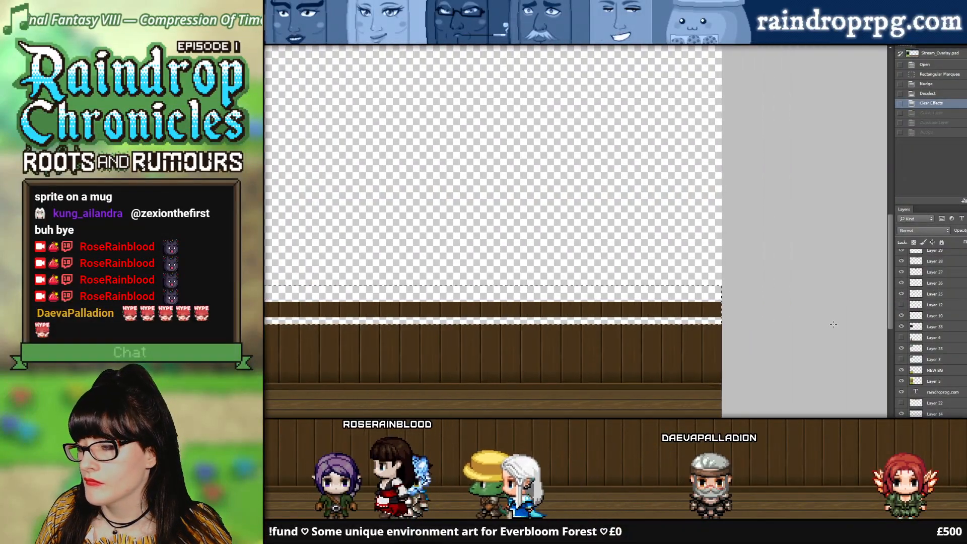
left_click_drag(833, 324, 825, 321)
key("ctrl+j")
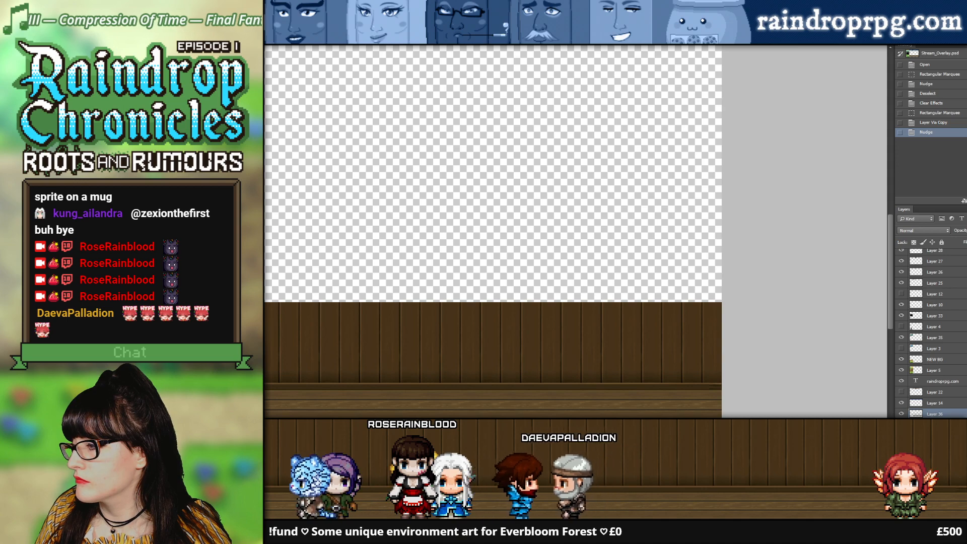
Step: Merge the copied strip into the wooden panel's layer and paste the layer style back onto it
key("ctrl+e")
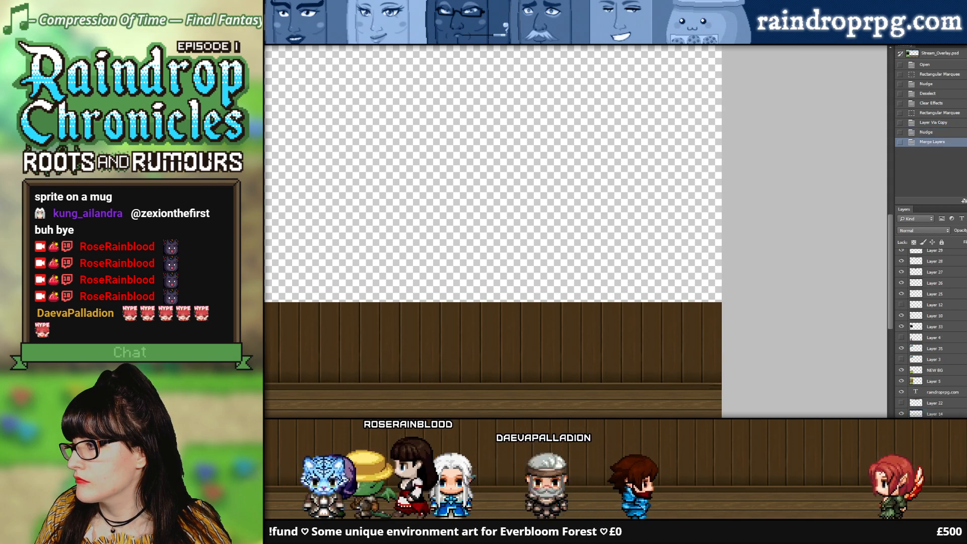
left_click(380, 284)
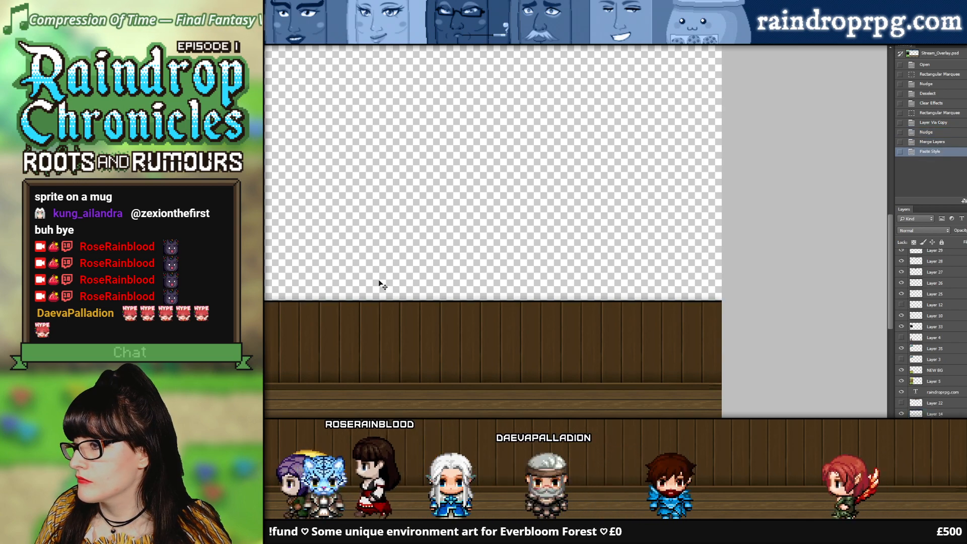
left_click(560, 271, "alt")
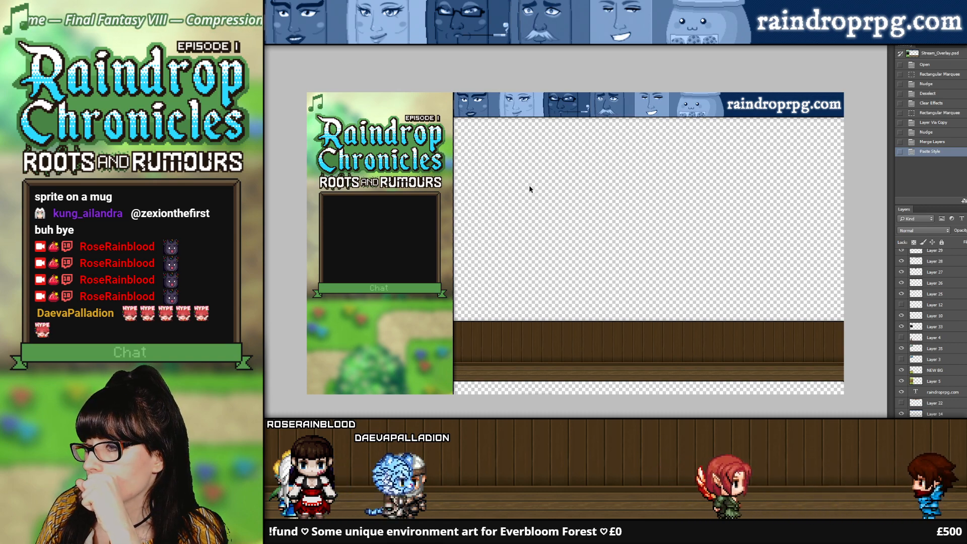
Step: Switch to the official taller character document and clear the marquee selection around the Rose sprite
key("z")
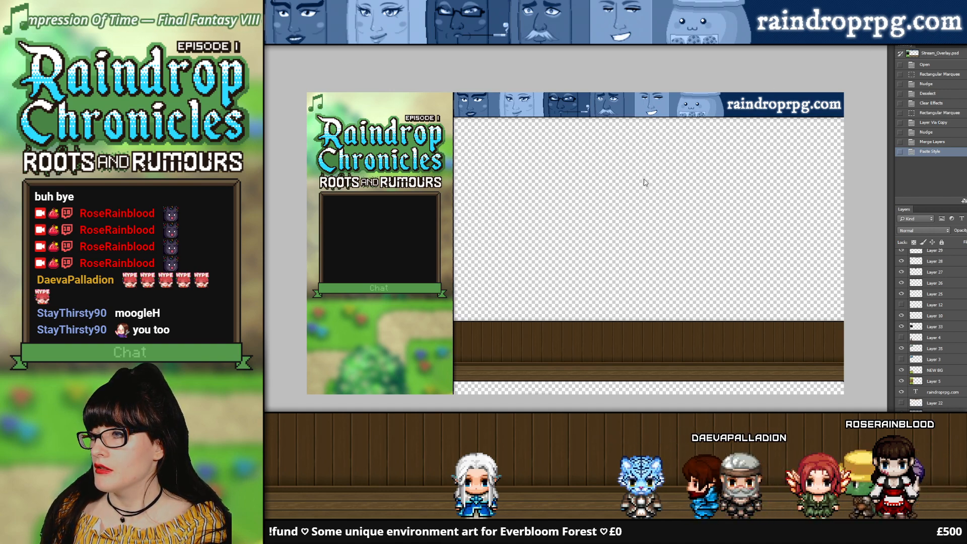
key("ctrl+Tab")
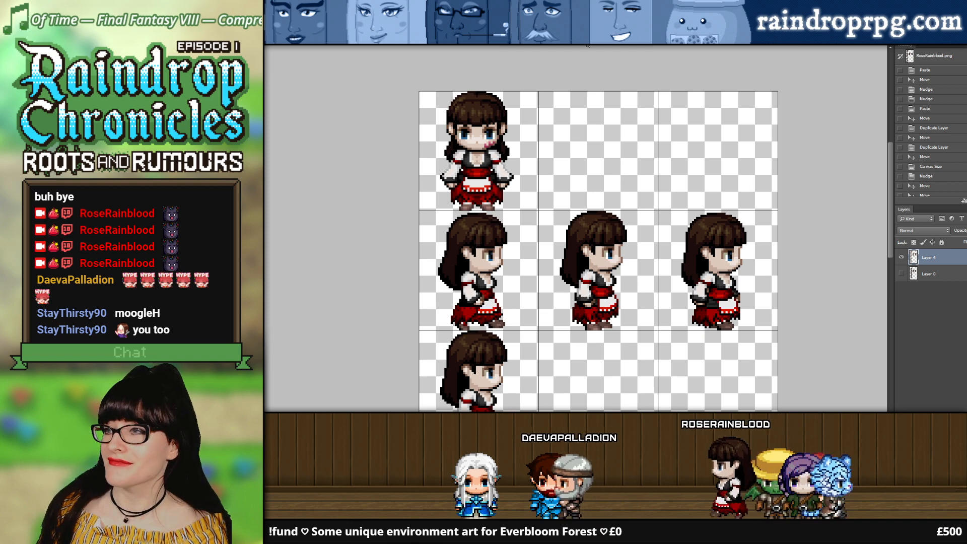
key("ctrl+Tab")
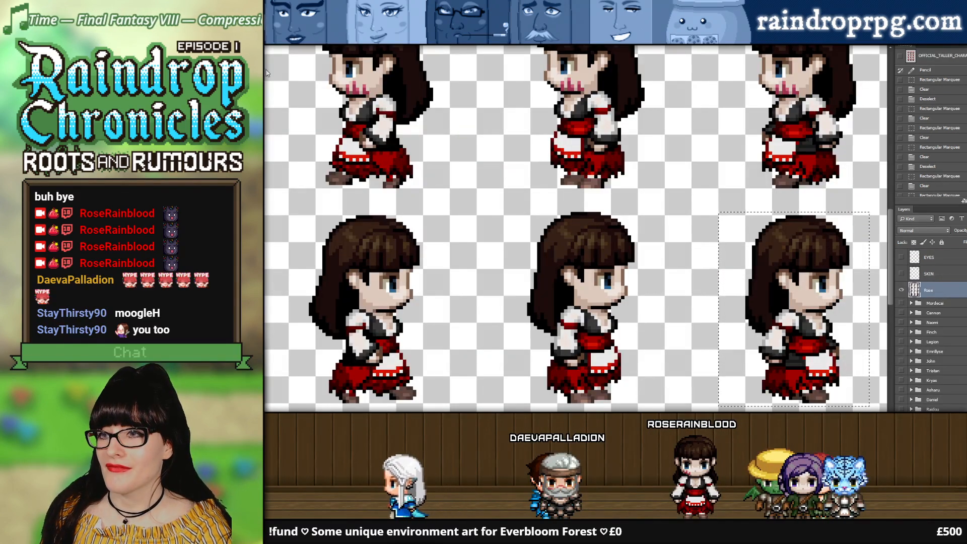
key("ctrl+d")
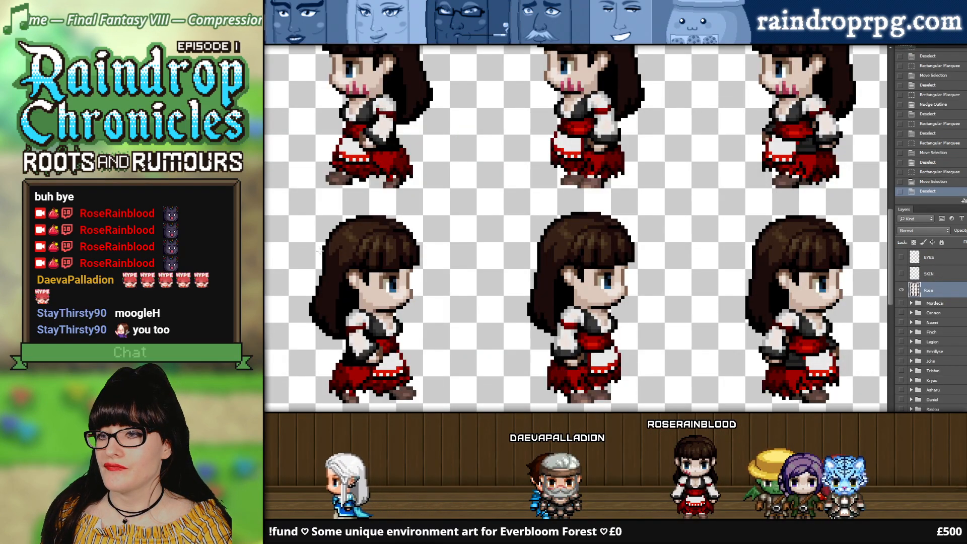
left_click(504, 218, "alt")
left_click(504, 219, "alt")
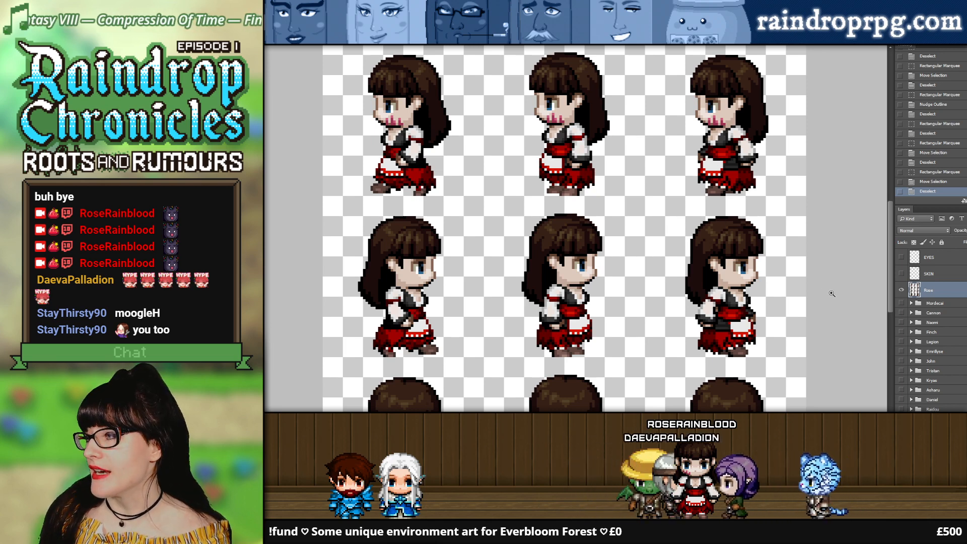
left_click(901, 258)
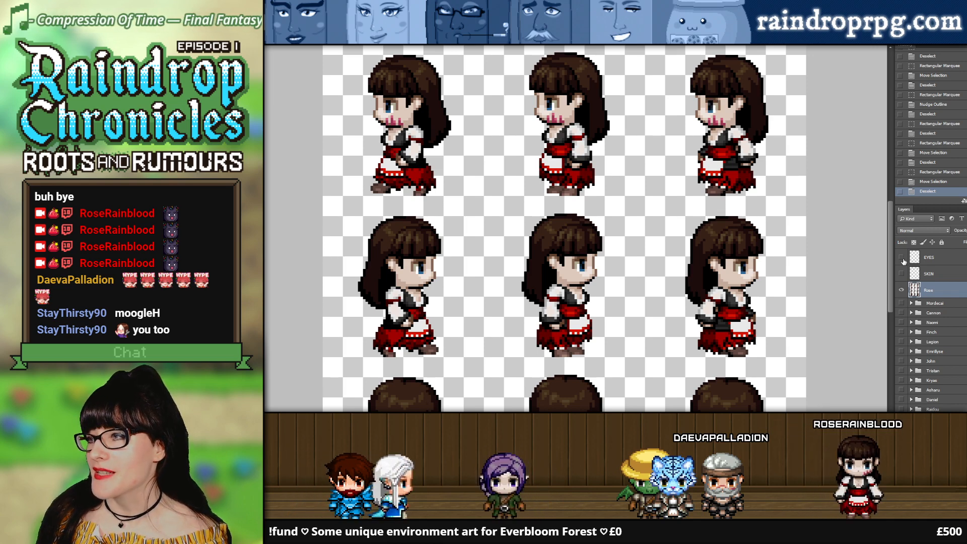
Step: Review the Rose sprite rows, toggle the EYES layer's visibility and look through the character groups in the layer list
scroll(806, 280, "up", 3)
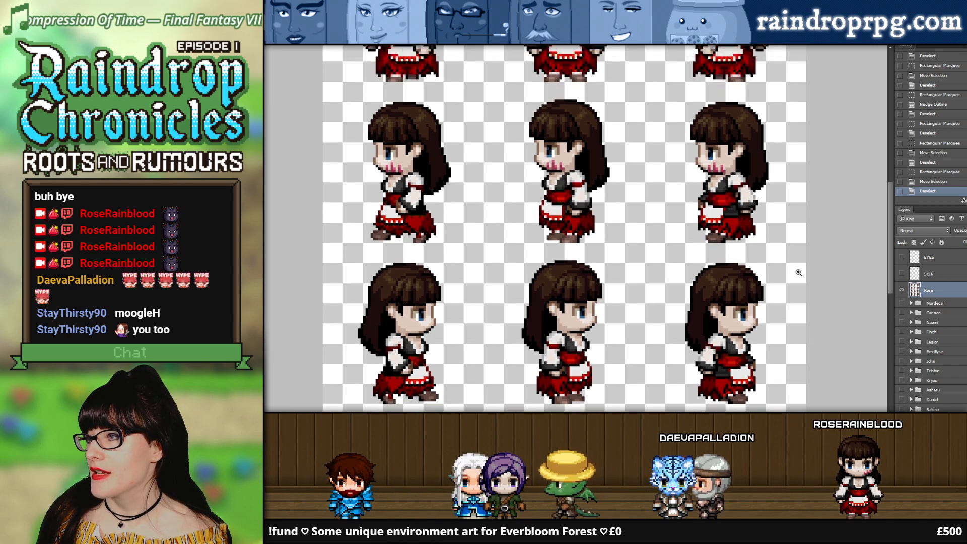
scroll(805, 280, "up", 2)
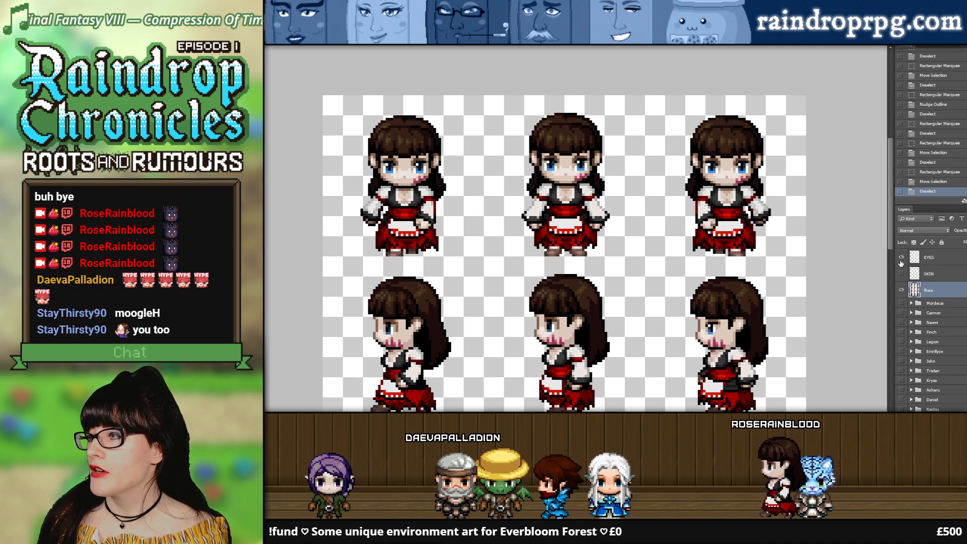
left_click(900, 260)
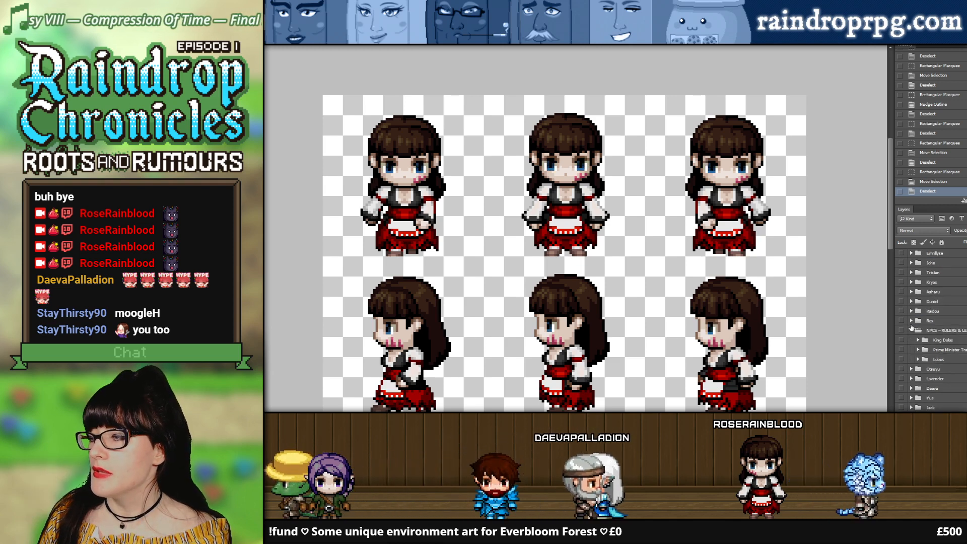
scroll(921, 333, "down", 3)
scroll(926, 363, "up", 3)
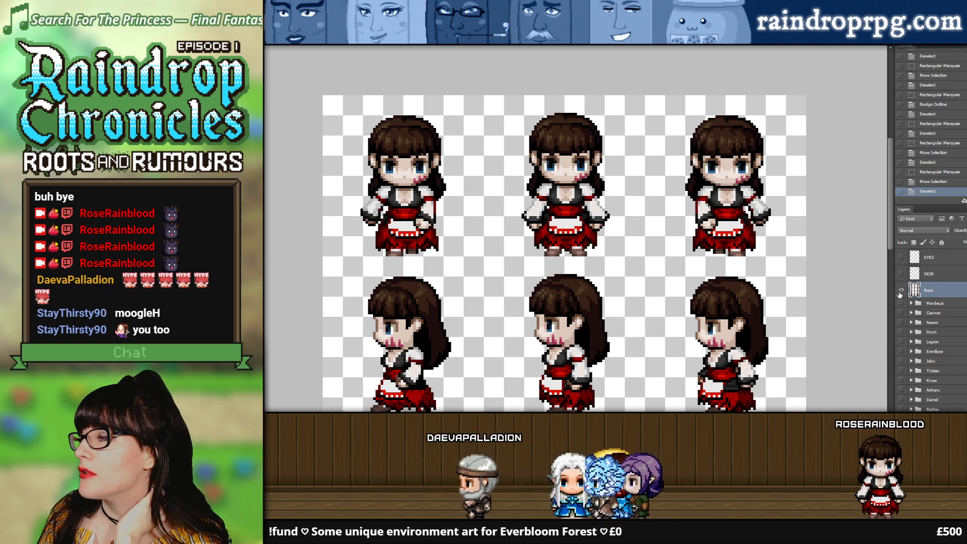
Step: Step back through the document's history to find the point before the visible layers were merged
left_click(931, 173)
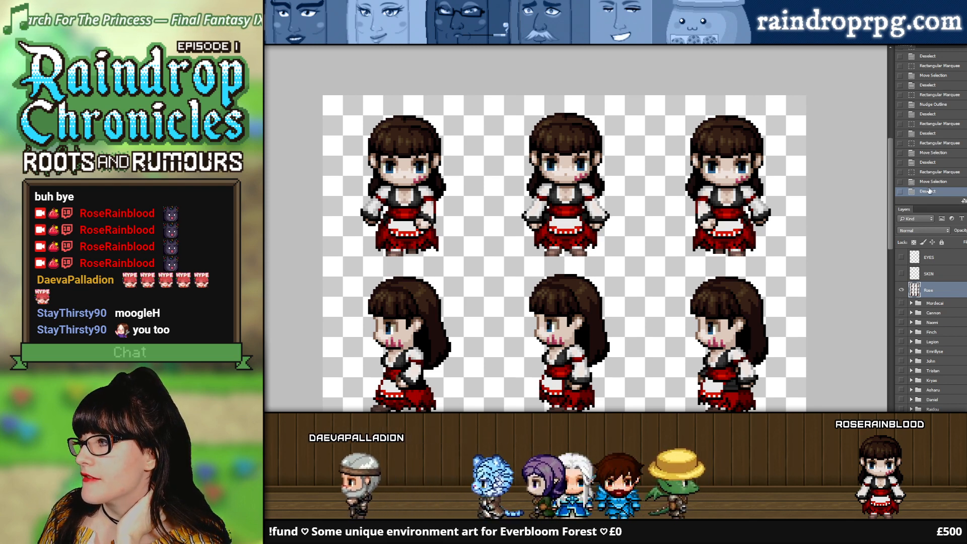
left_click(932, 153)
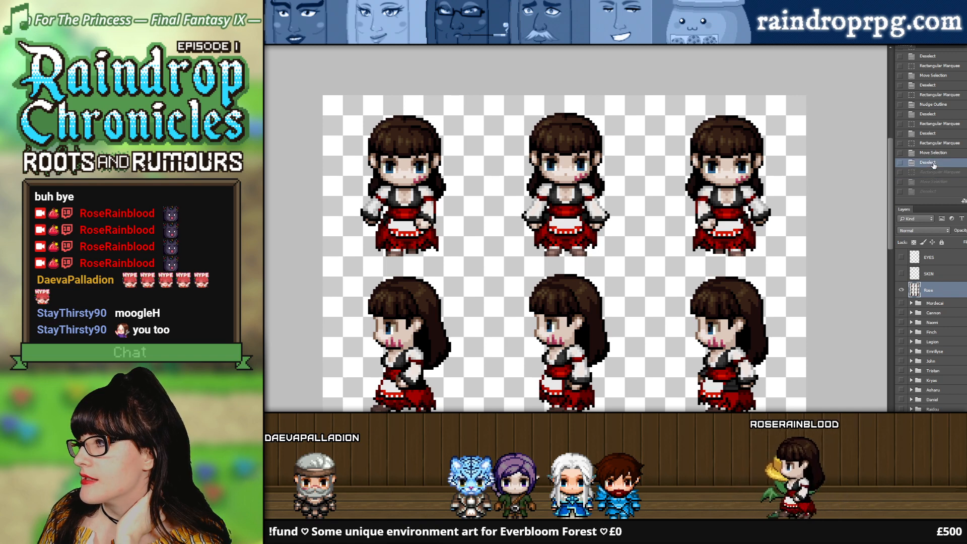
left_click(932, 143)
left_click(934, 134)
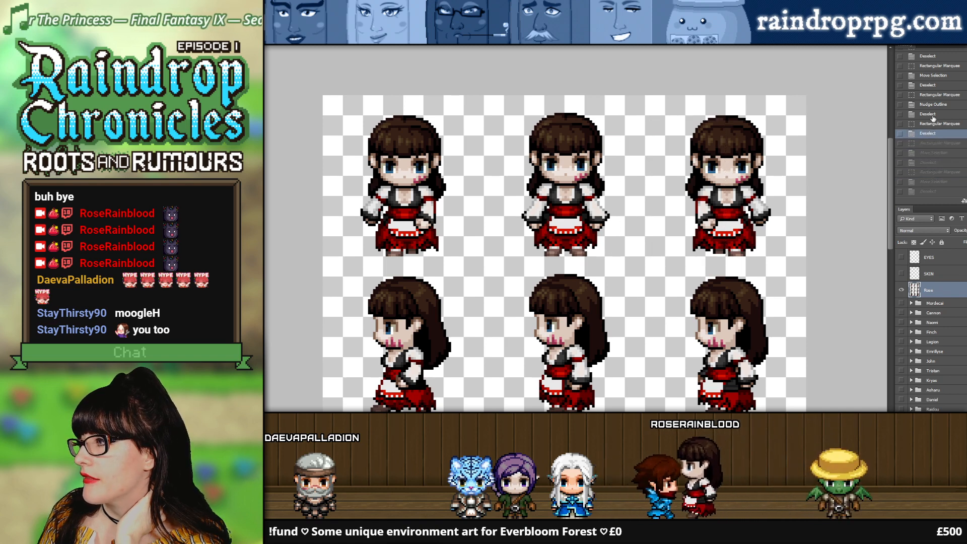
left_click(935, 114)
left_click(935, 86)
scroll(935, 93, "up", 3)
left_click(935, 101)
scroll(935, 102, "up", 2)
scroll(936, 103, "up", 5)
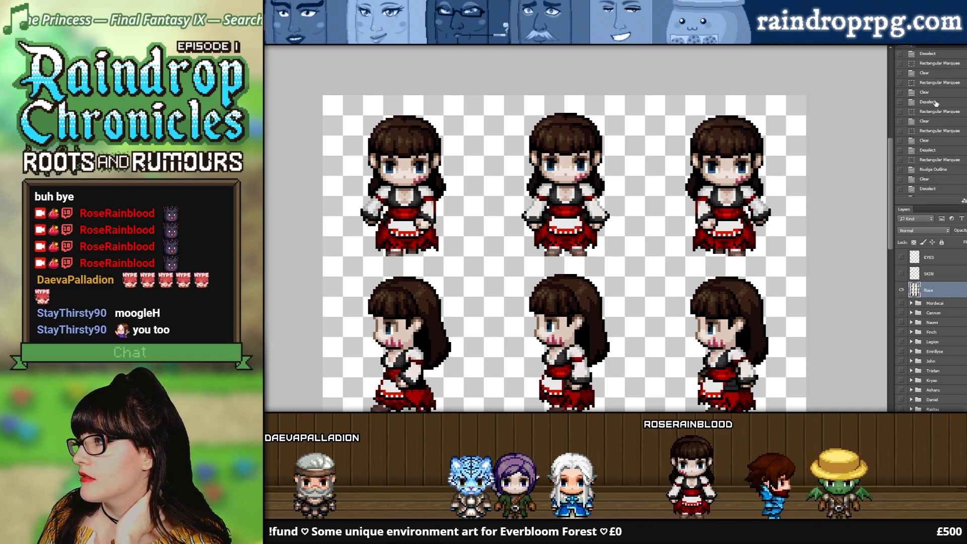
Step: Restore the character document to the last Name Change state before Merge Visible
left_click(926, 80)
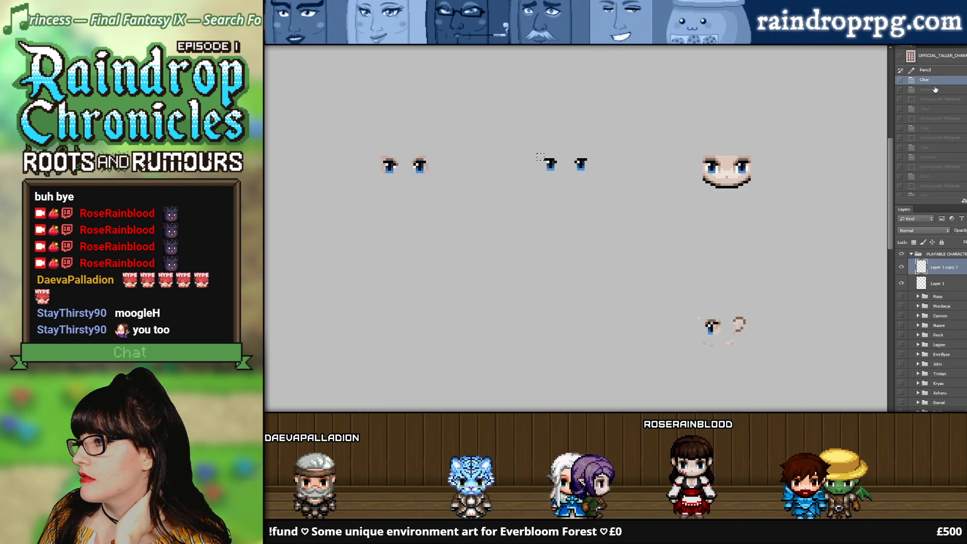
scroll(935, 126, "down", 4)
left_click(941, 171)
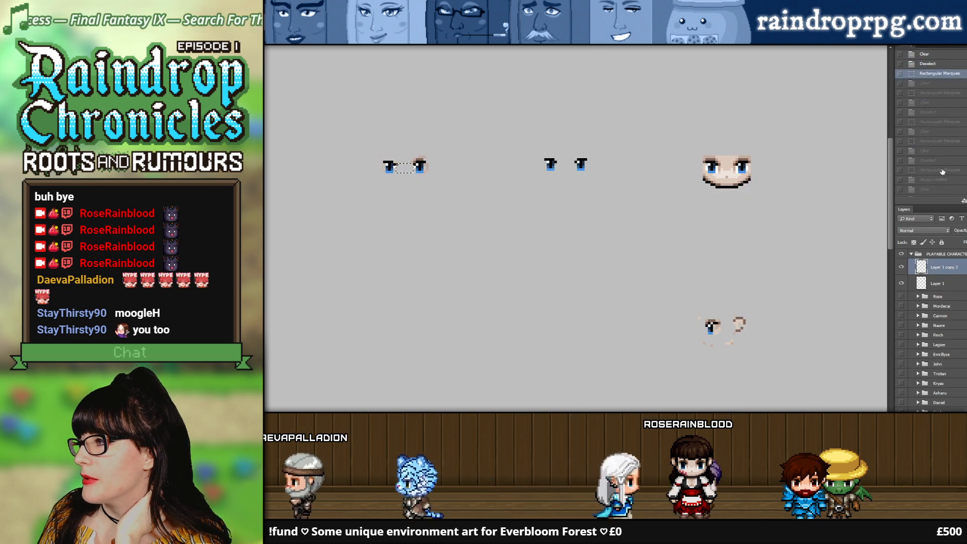
scroll(939, 151, "down", 4)
left_click(935, 166)
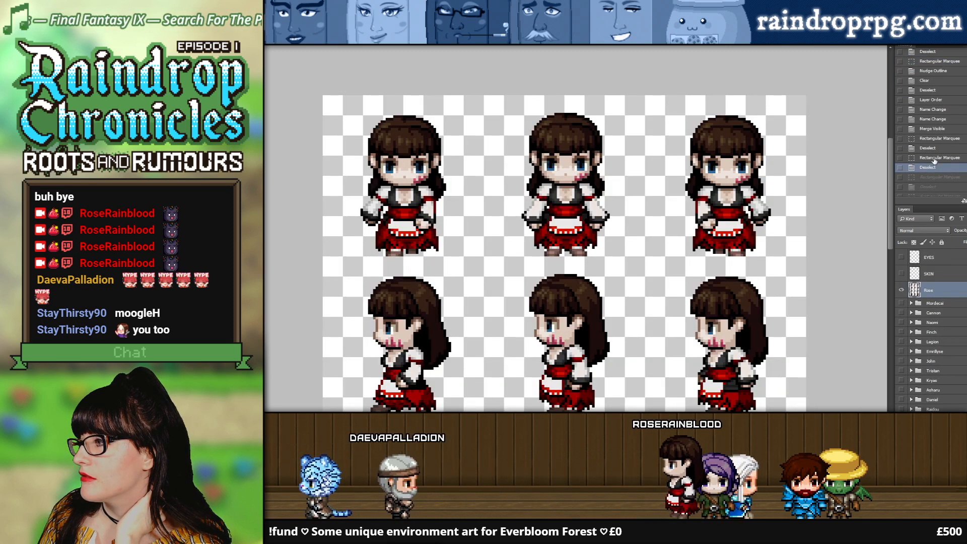
left_click(931, 120)
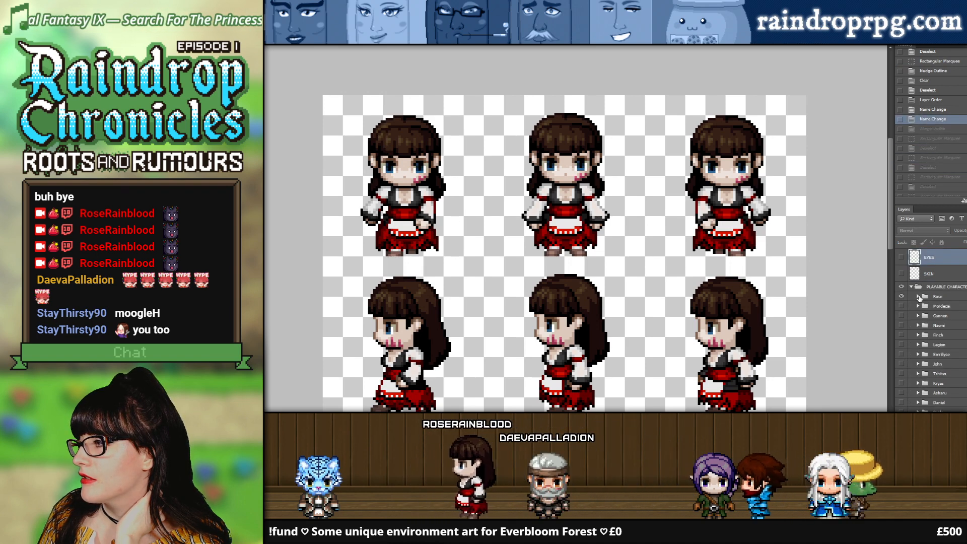
Step: Expand the Rose group and toggle its head and black clothing layers to compare the sprite with and without them
left_click(918, 297)
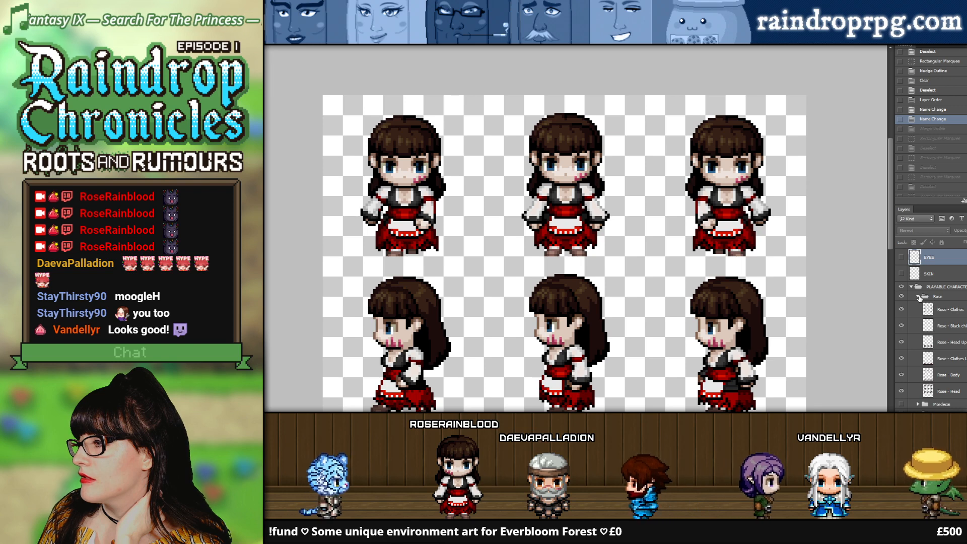
left_click(902, 343)
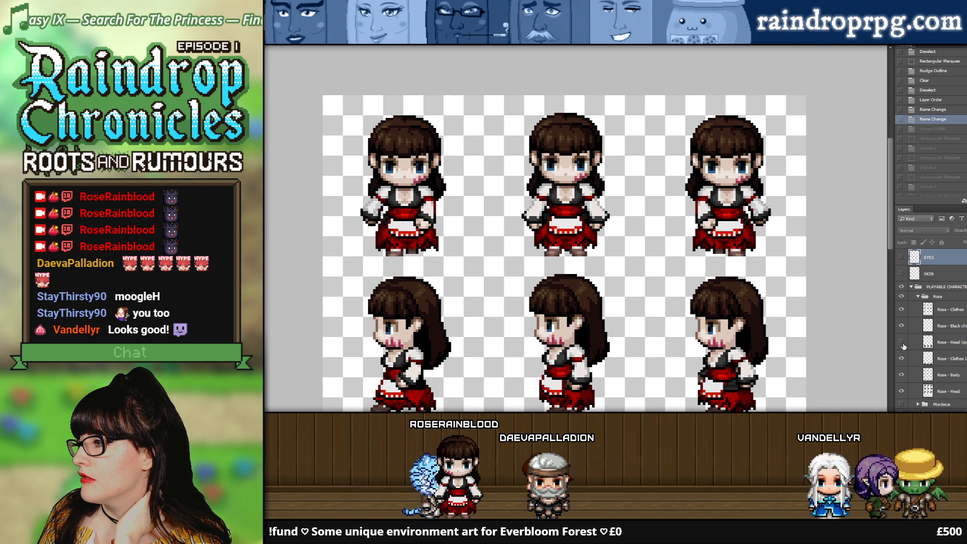
left_click(898, 390)
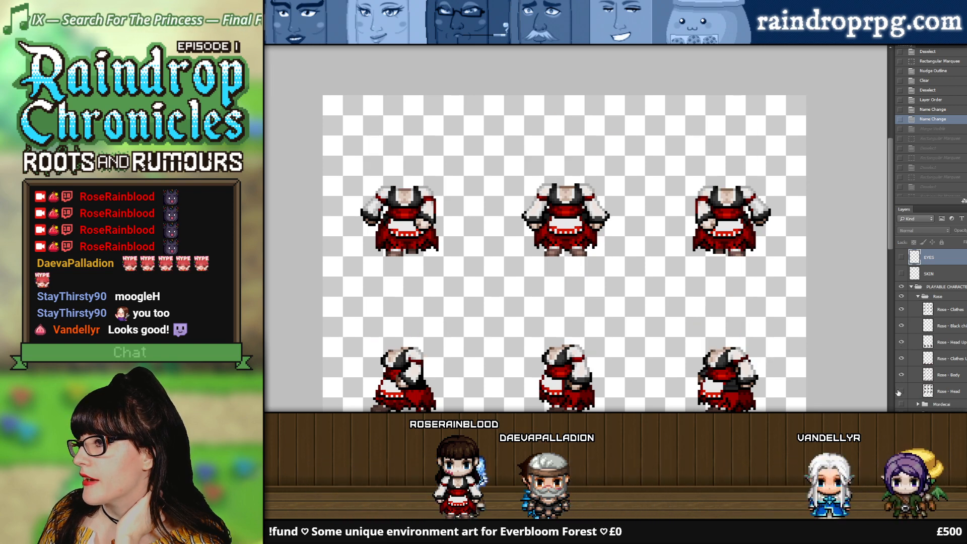
left_click(899, 391)
left_click(899, 391)
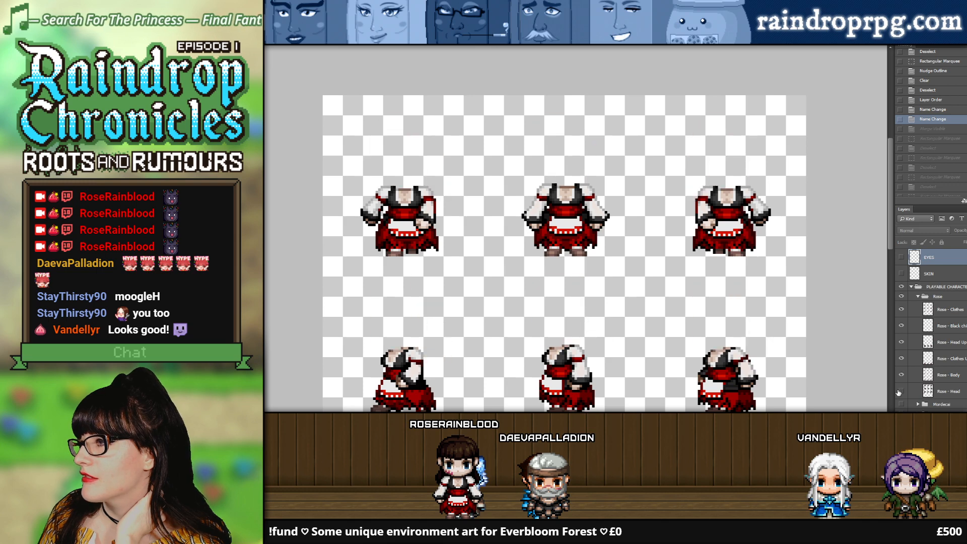
left_click(898, 391)
left_click(898, 390)
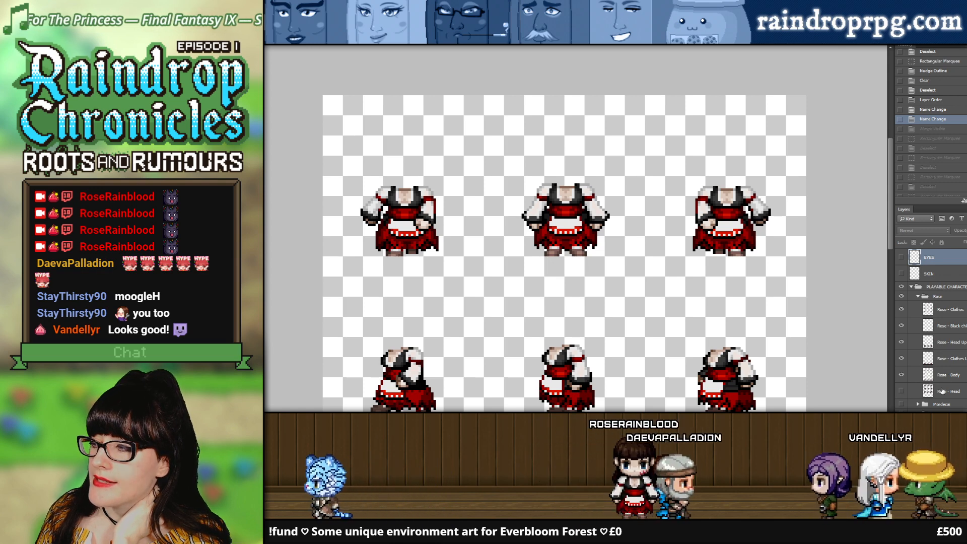
left_click(898, 391)
left_click(898, 392)
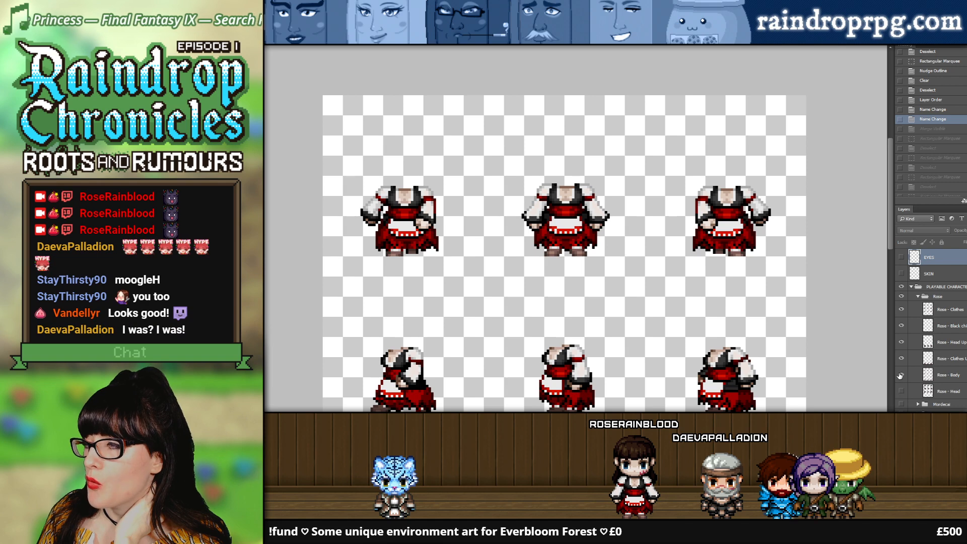
left_click(901, 325, "alt")
left_click(901, 326, "alt")
left_click(901, 392)
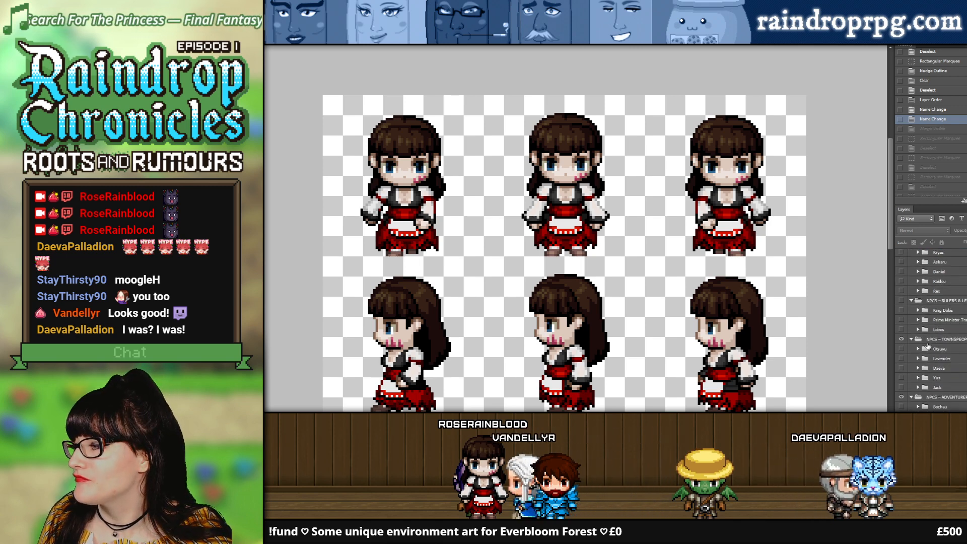
Step: Hide the Rose group and show the Daeva group among the townspeople NPCs
left_click(900, 296)
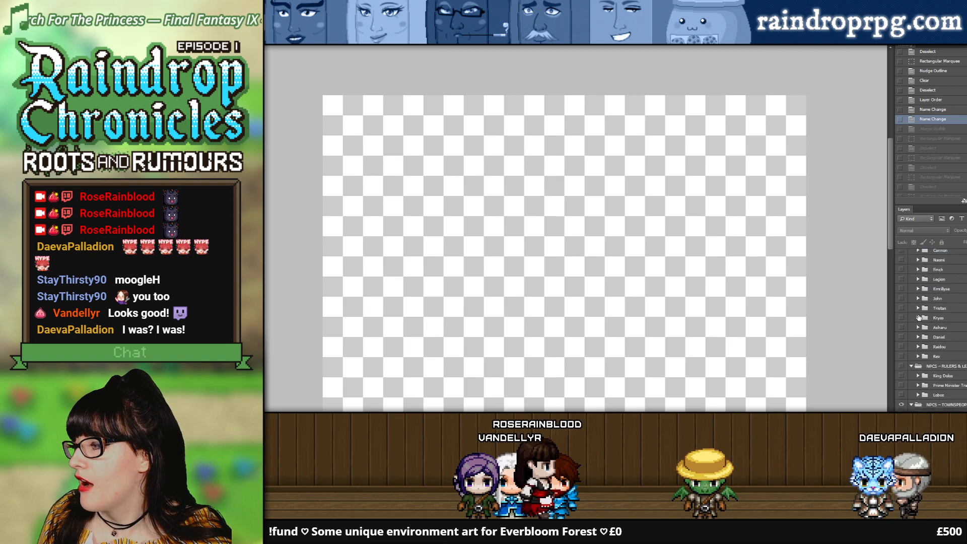
scroll(904, 322, "down", 5)
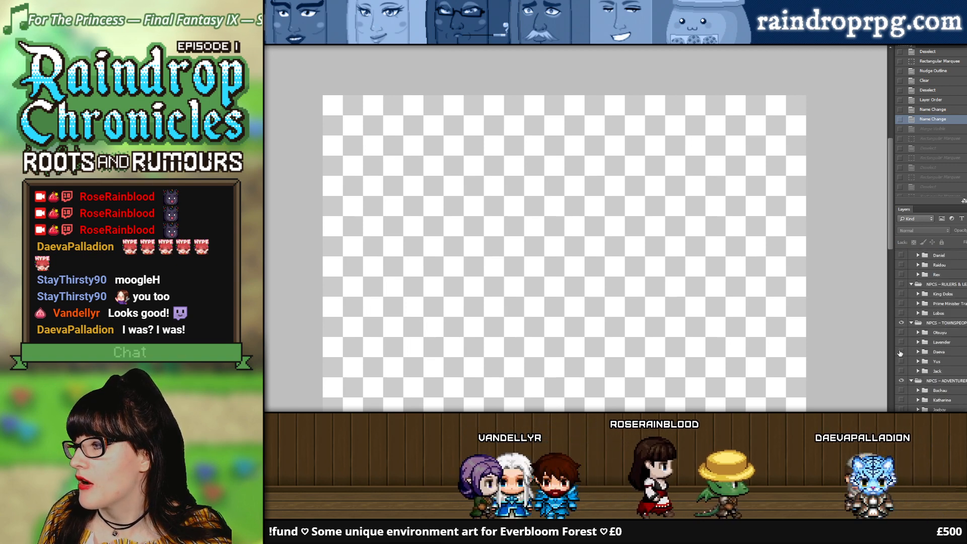
left_click(900, 351)
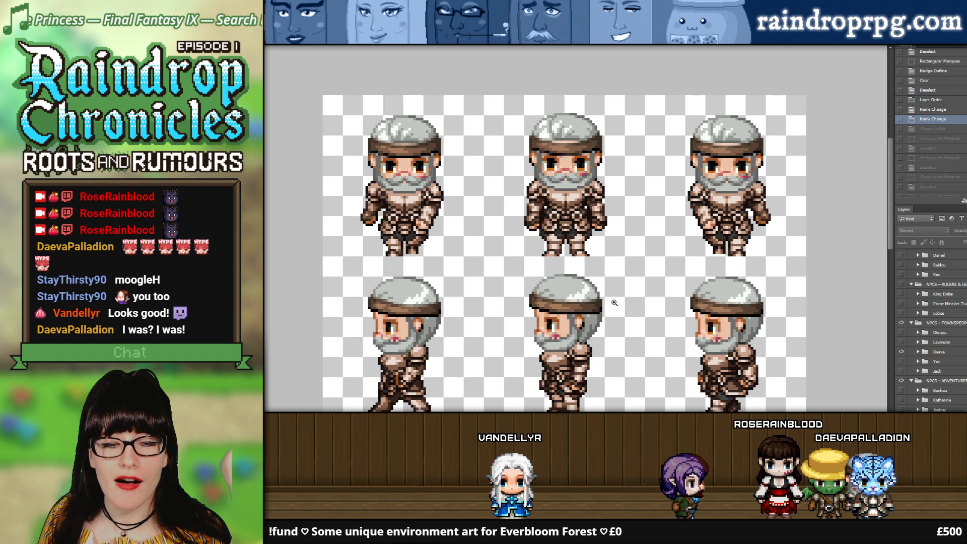
Step: Examine the Daeva sprite sheet's walking poses in every direction, both as a whole and close up
left_click(447, 233, "alt")
left_click(447, 233, "alt")
left_click(447, 233, "alt")
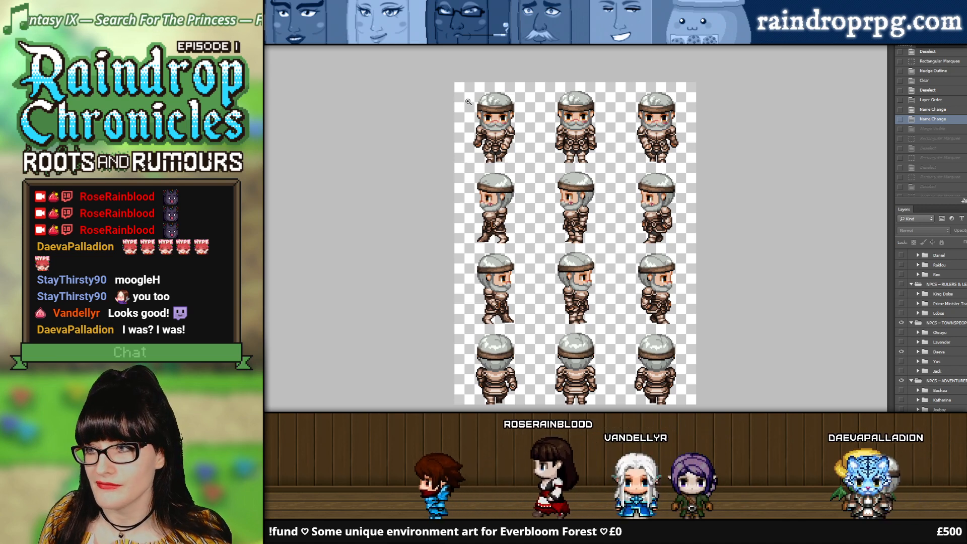
left_click(484, 114)
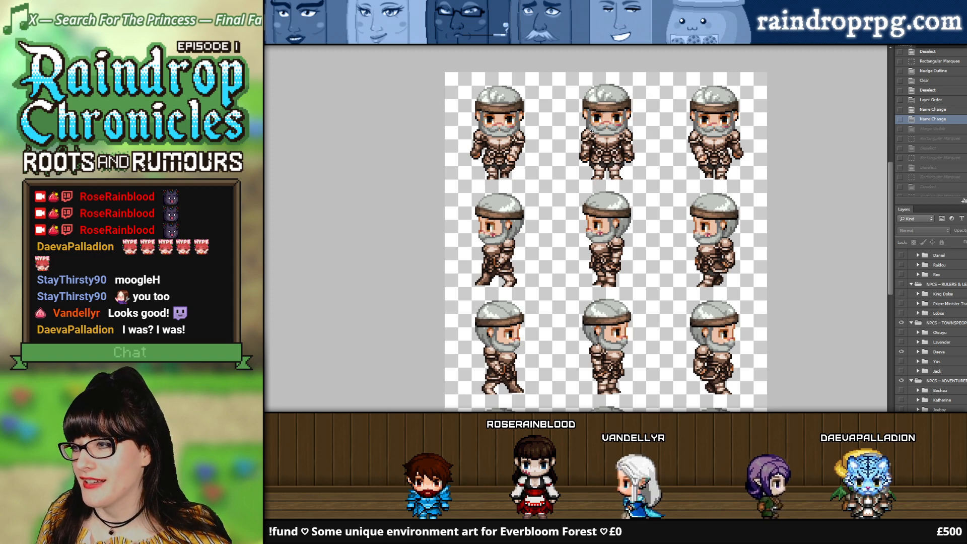
scroll(652, 199, "up", 2)
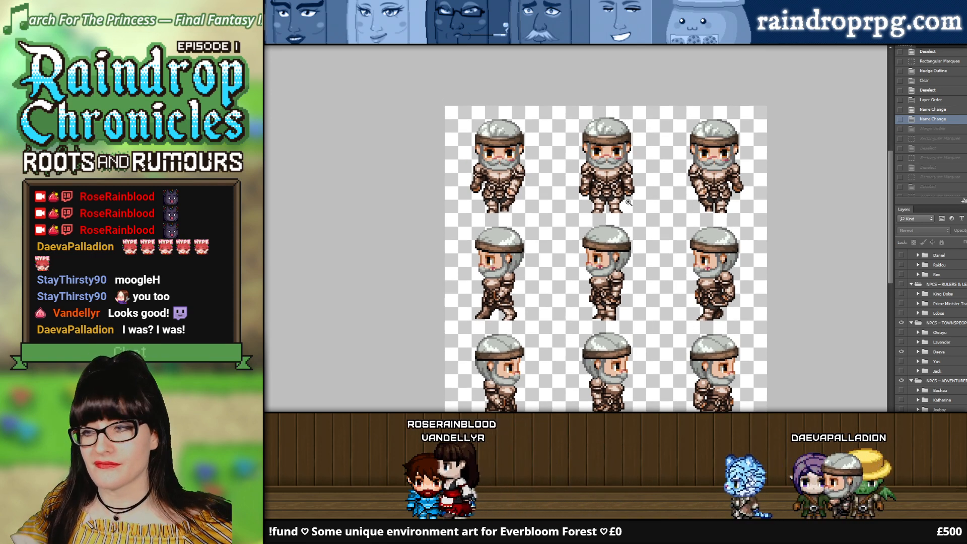
scroll(593, 198, "down", 1)
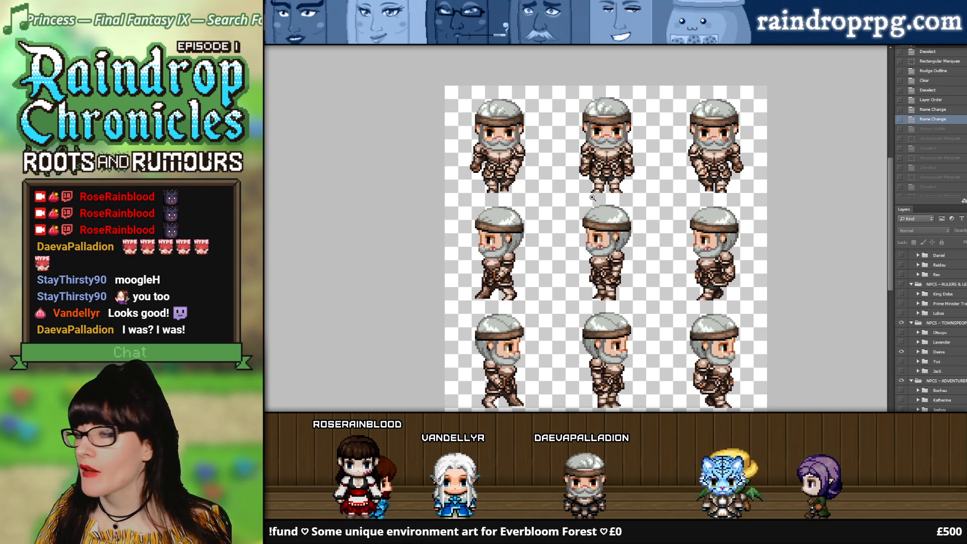
left_click(592, 198)
left_click(596, 175)
left_click(596, 172)
left_click(596, 170)
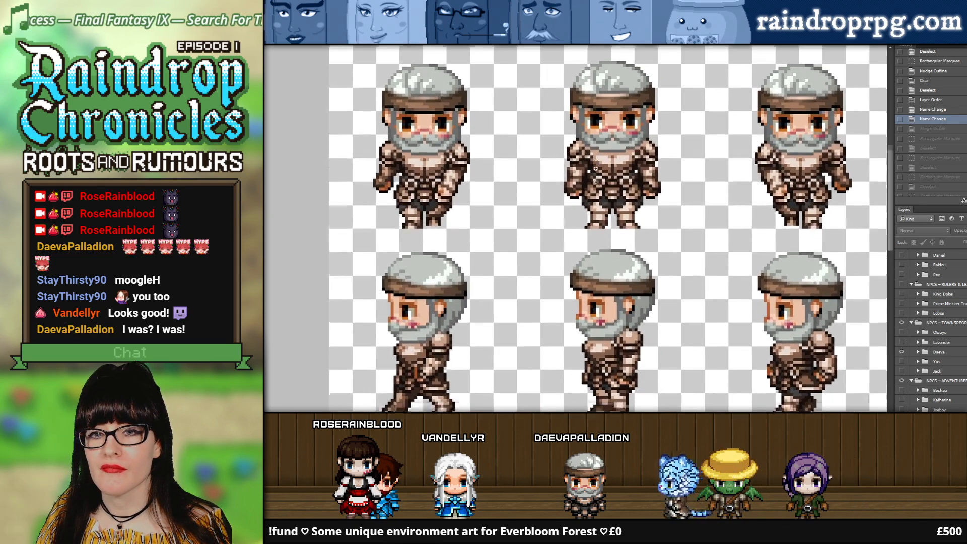
scroll(596, 169, "down", 8)
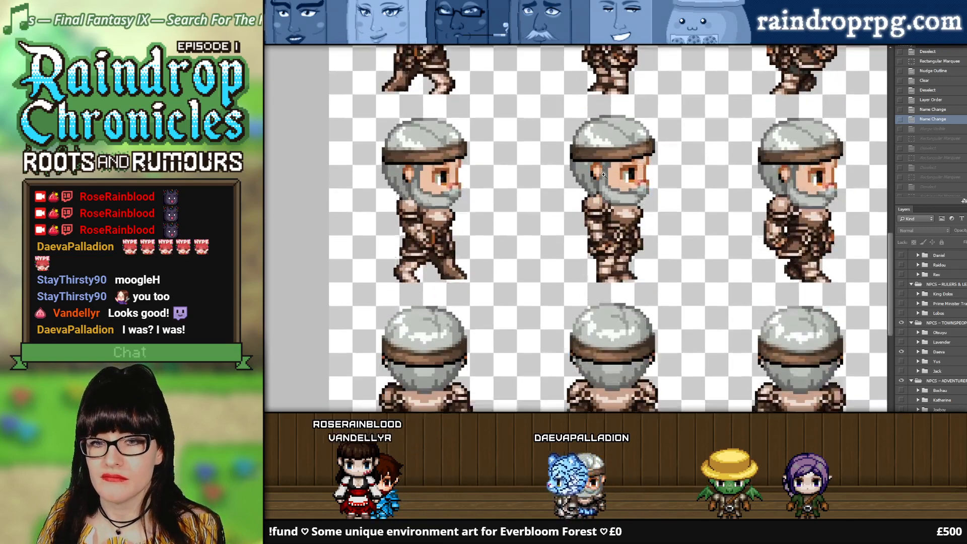
scroll(603, 175, "down", 4)
Step: Select the middle front-facing Daeva sprite with a rectangular marquee
left_click_drag(891, 288, 879, 165)
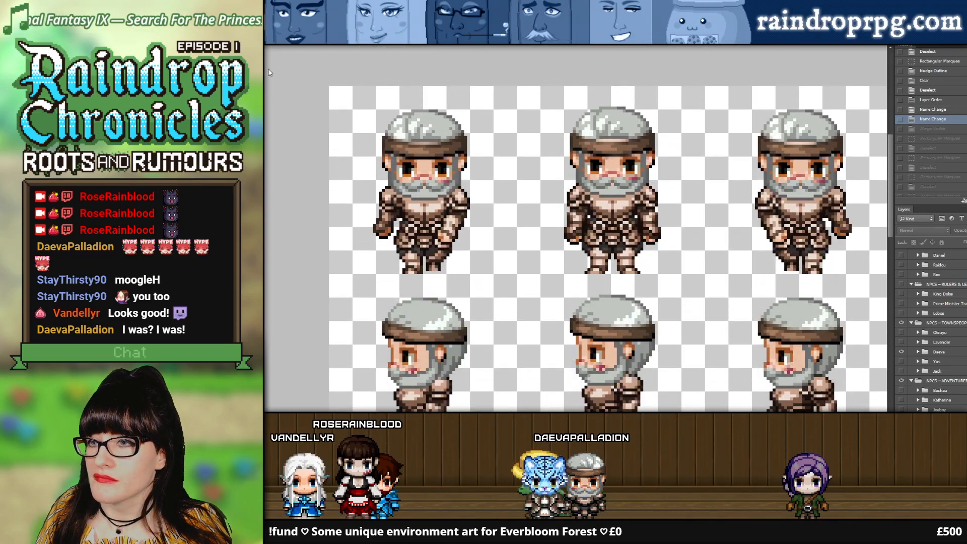
left_click_drag(700, 276, 704, 278)
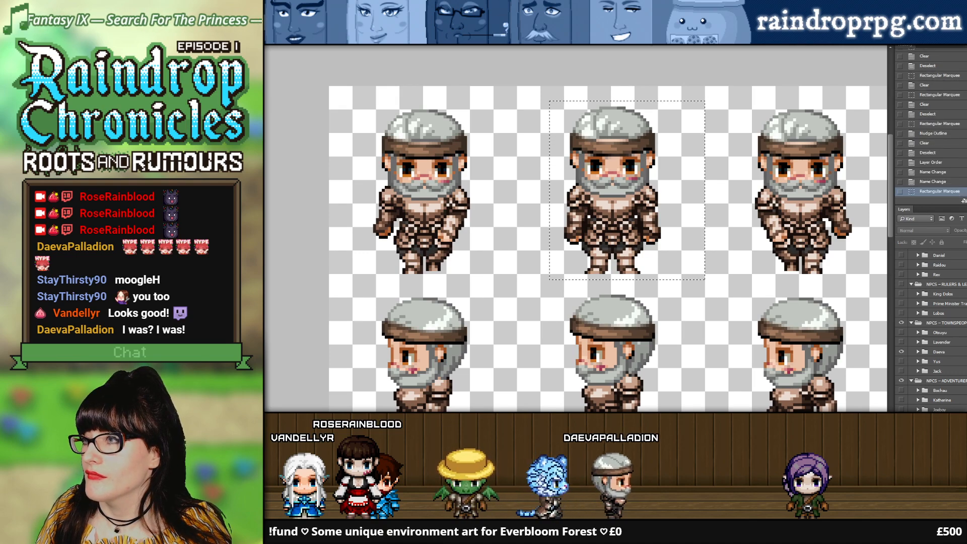
Step: Switch to the larger grid document and delete the hidden layer beneath Layer 4
key("ctrl+Tab")
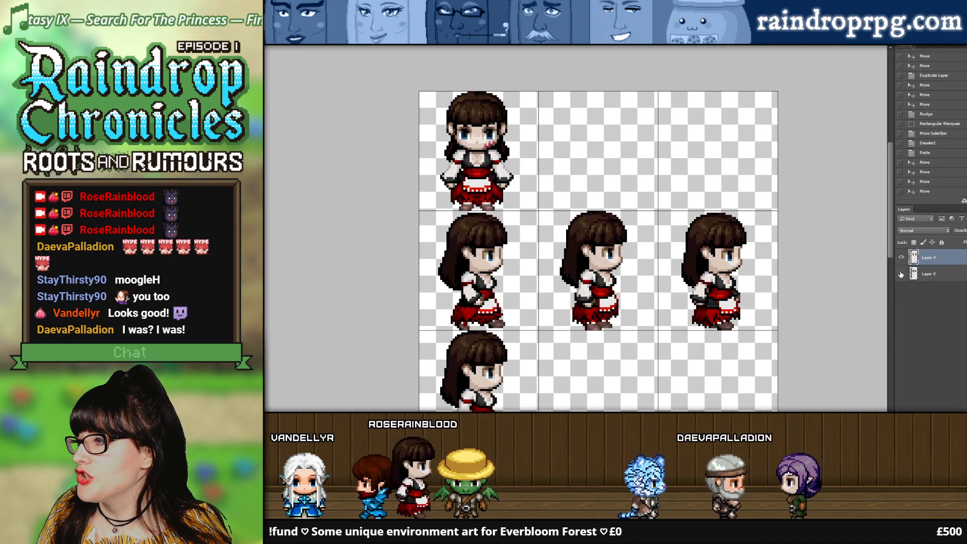
left_click(929, 275)
key("Delete")
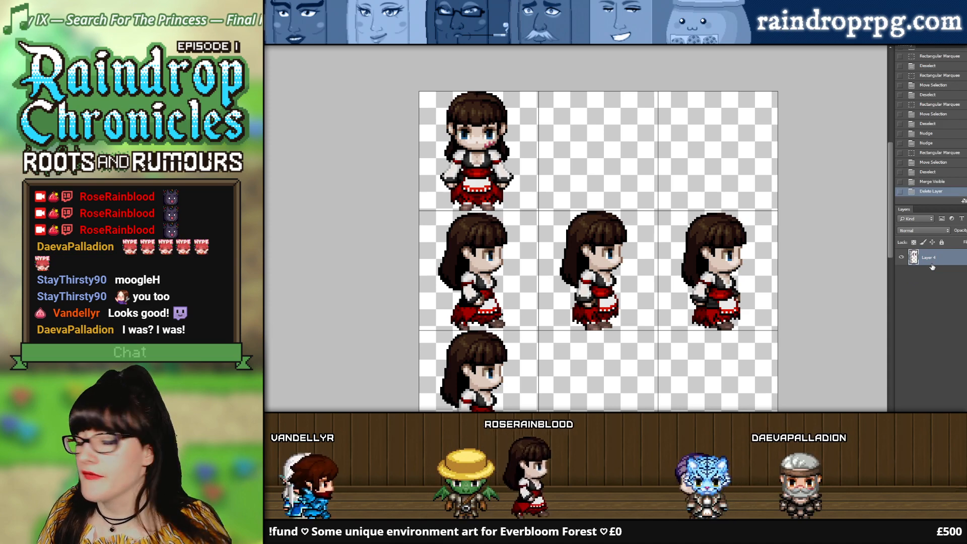
Step: Try to paste the copied sprite into the larger grid document
key("ctrl+v")
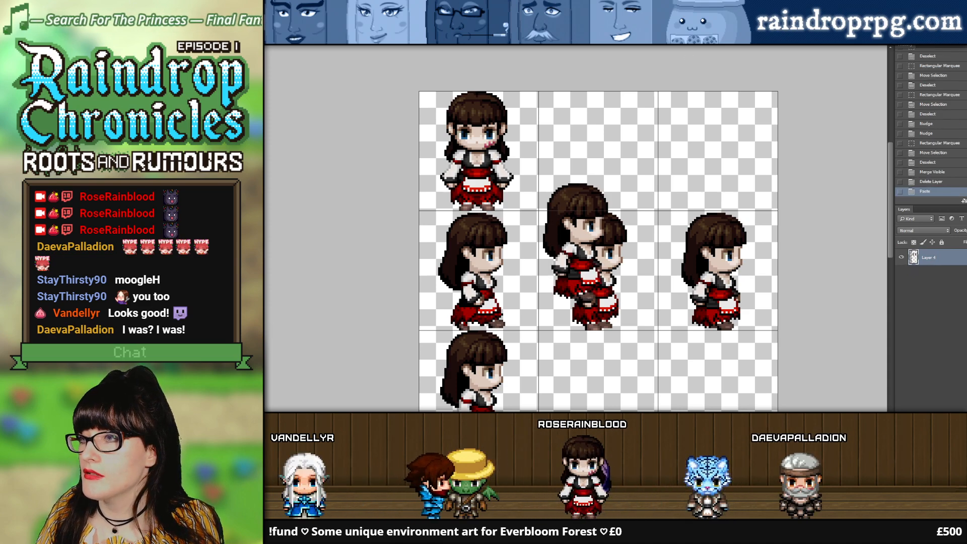
key("Delete")
Step: Merge the visible Daeva layers in the character document, keep the marquee selection, and return to the larger grid document
key("ctrl+Tab")
scroll(952, 357, "down", 4)
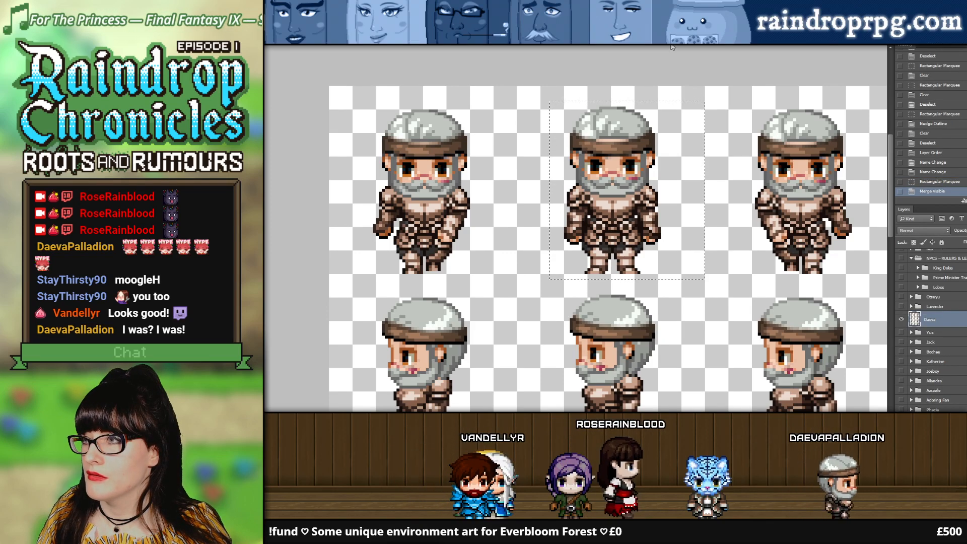
key("ctrl+Tab")
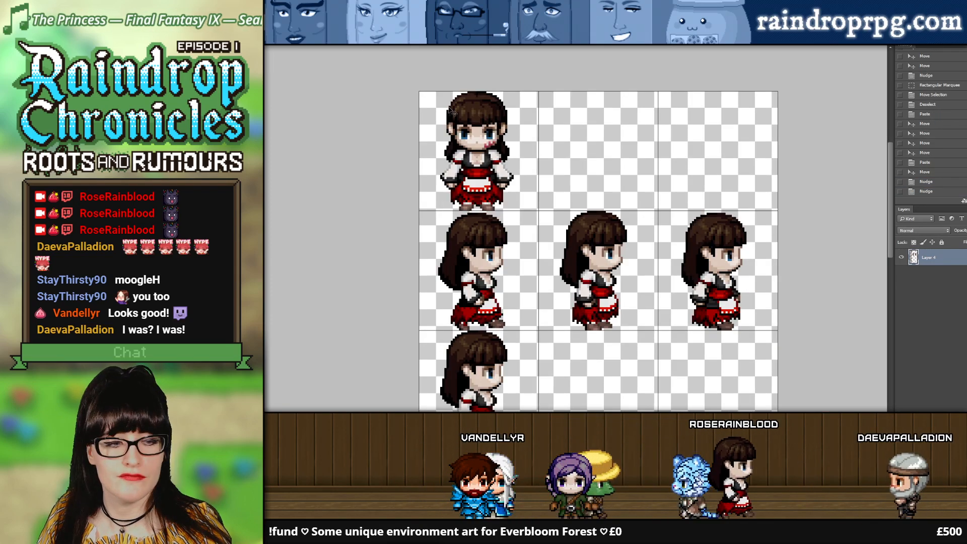
Step: Paste the front-facing Daeva sprite into the larger grid and align it over Rose's front pose in the first cell
key("ctrl+v")
left_click_drag(584, 237, 486, 143)
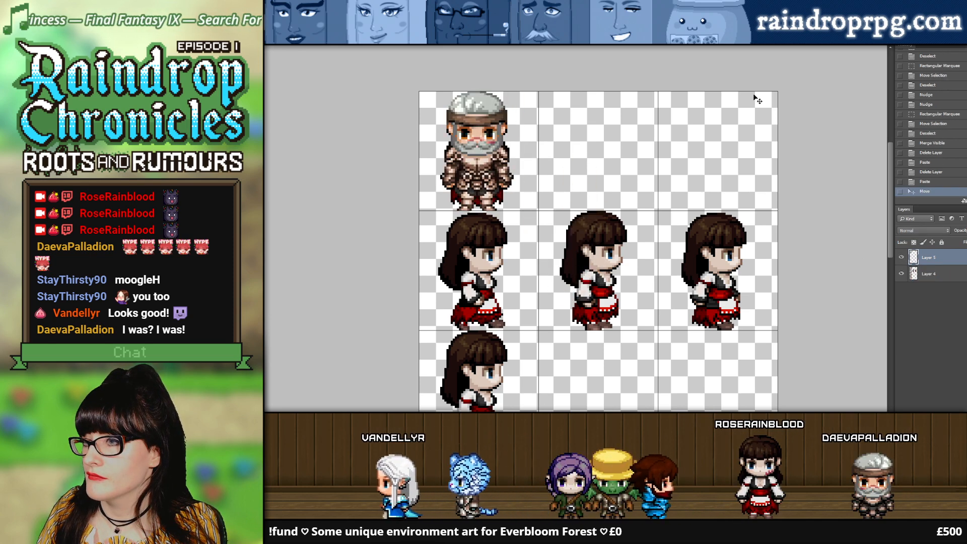
Step: In the character document, move the marquee selection onto the middle right-facing Daeva sprite
left_click(597, 43)
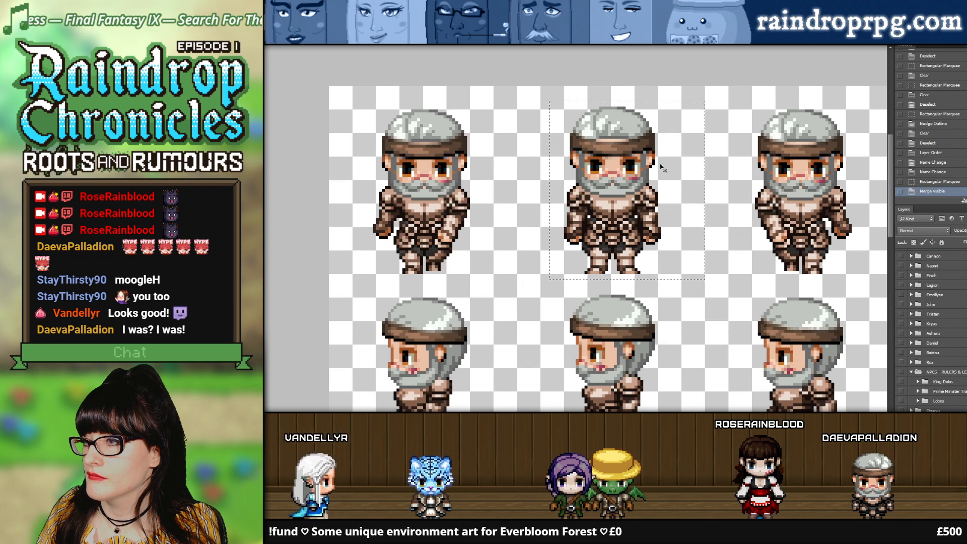
scroll(647, 93, "down", 3)
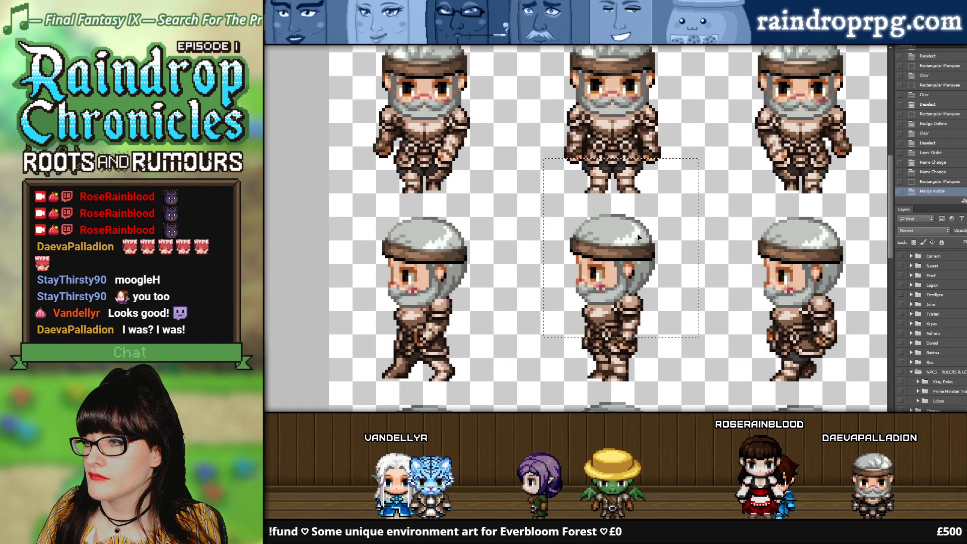
left_click_drag(635, 273, 508, 295)
scroll(519, 227, "down", 5)
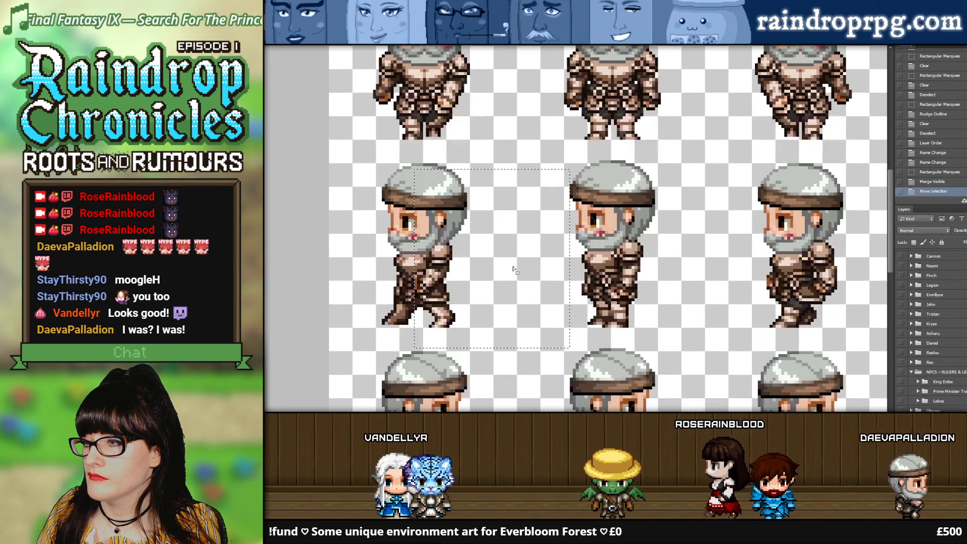
scroll(517, 221, "down", 2)
left_click_drag(516, 131, 639, 302)
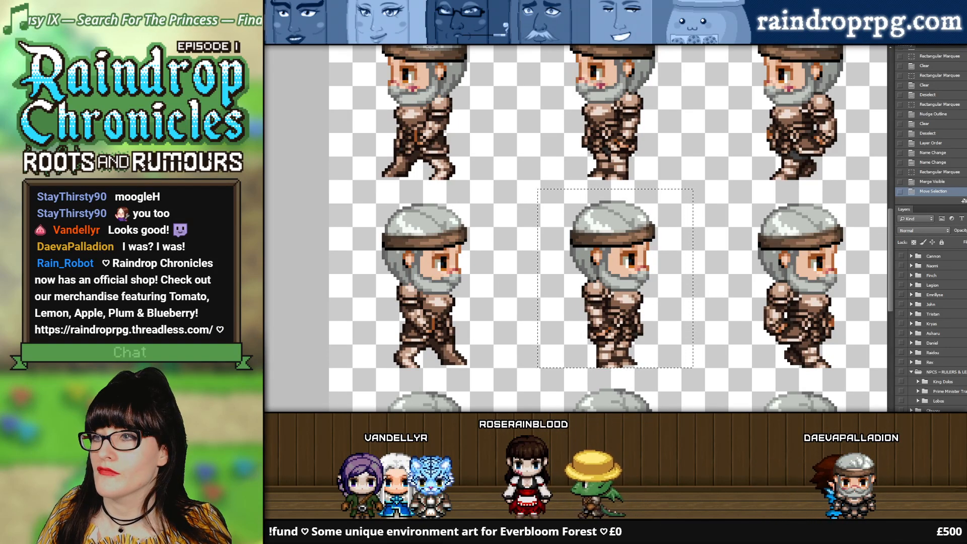
Step: Paste the standing right-facing Daeva sprite into the larger grid and align it over Rose in the second row's middle cell
left_click(303, 49)
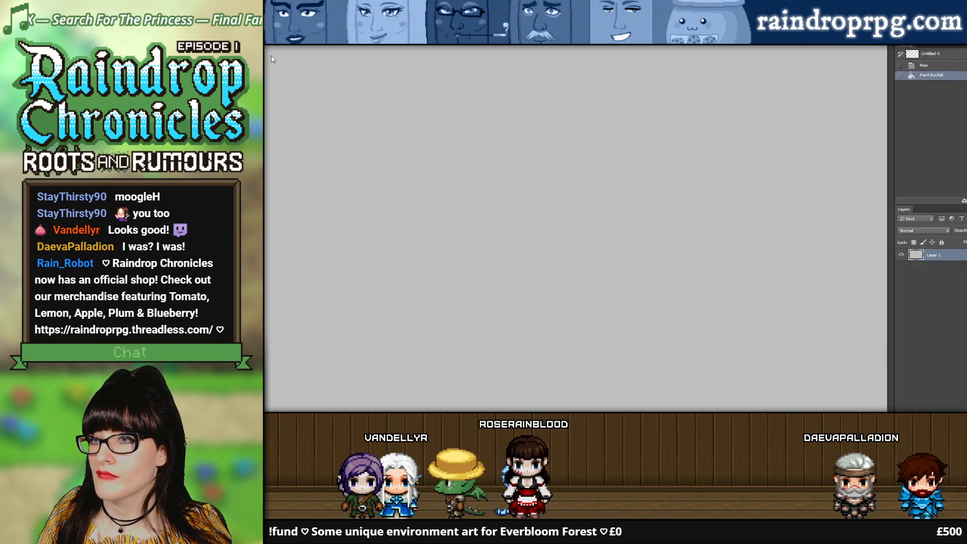
left_click(507, 45)
left_click(626, 47)
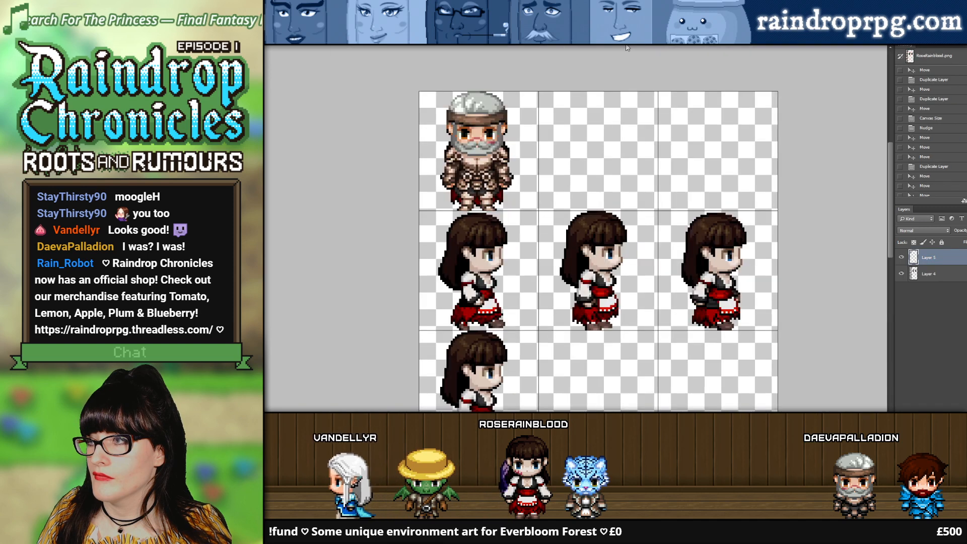
key("ctrl+v")
left_click_drag(578, 237, 593, 263)
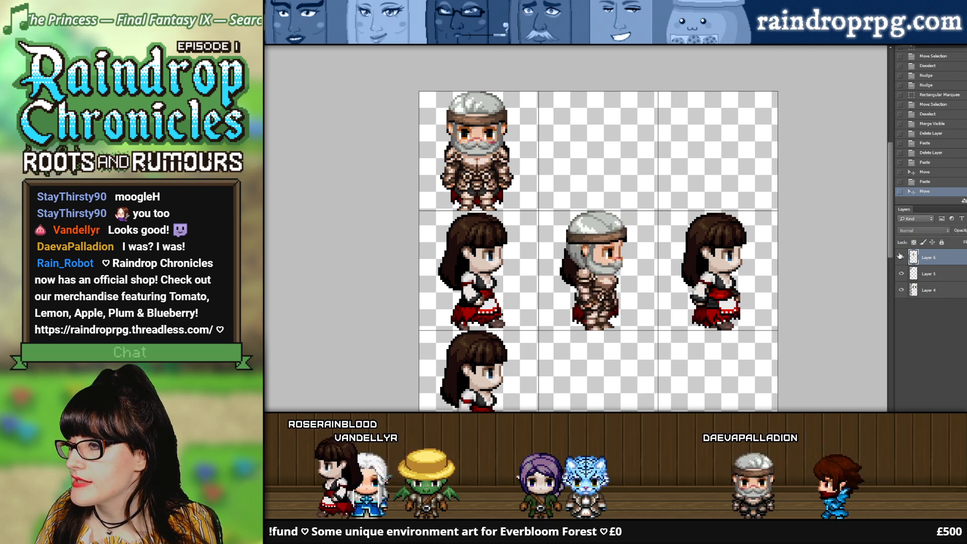
Step: Duplicate the standing right-facing Daeva sprite onto the Rose poses in the first column's third and fourth rows
scroll(726, 280, "down", 2)
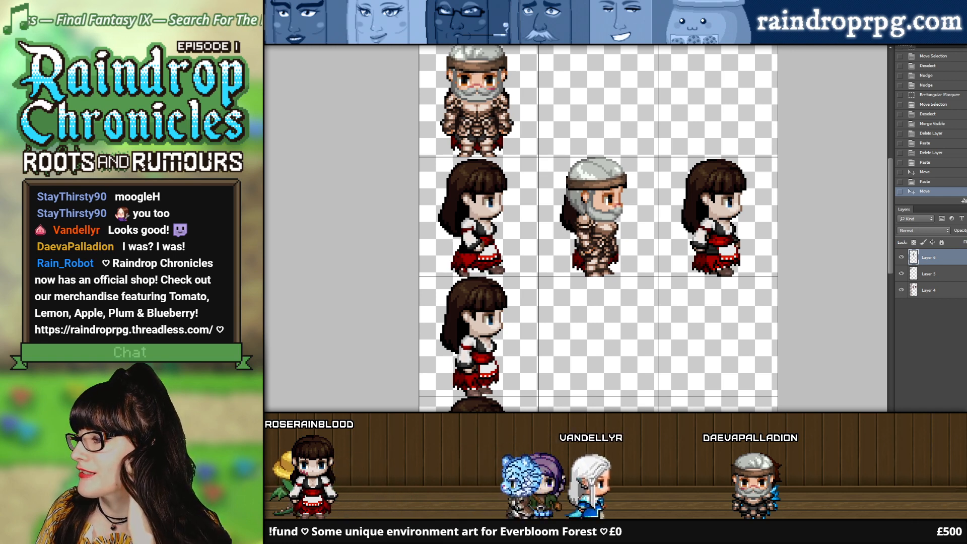
scroll(790, 276, "down", 2)
left_click_drag(603, 189, 482, 306)
scroll(481, 306, "down", 1)
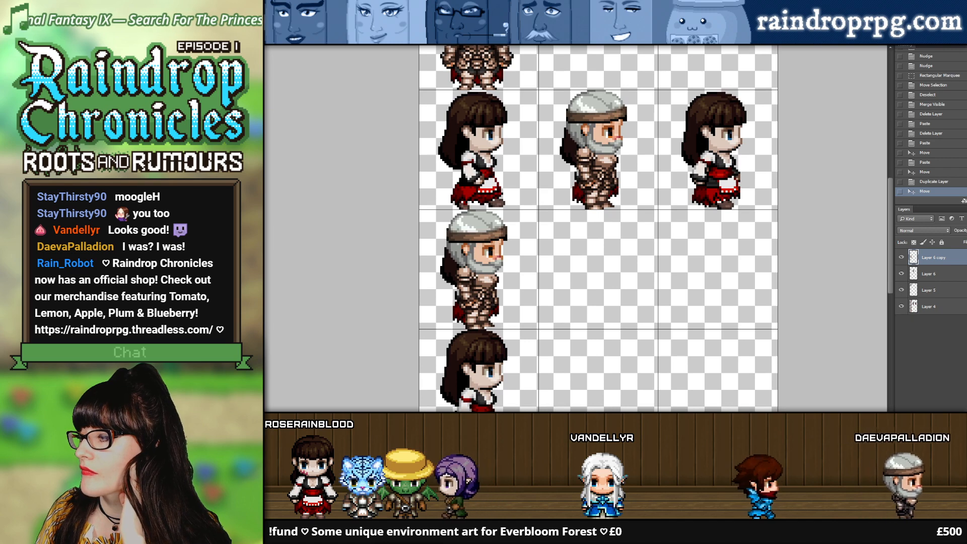
scroll(482, 306, "down", 2)
left_click_drag(488, 251, 480, 371)
scroll(559, 330, "down", 2)
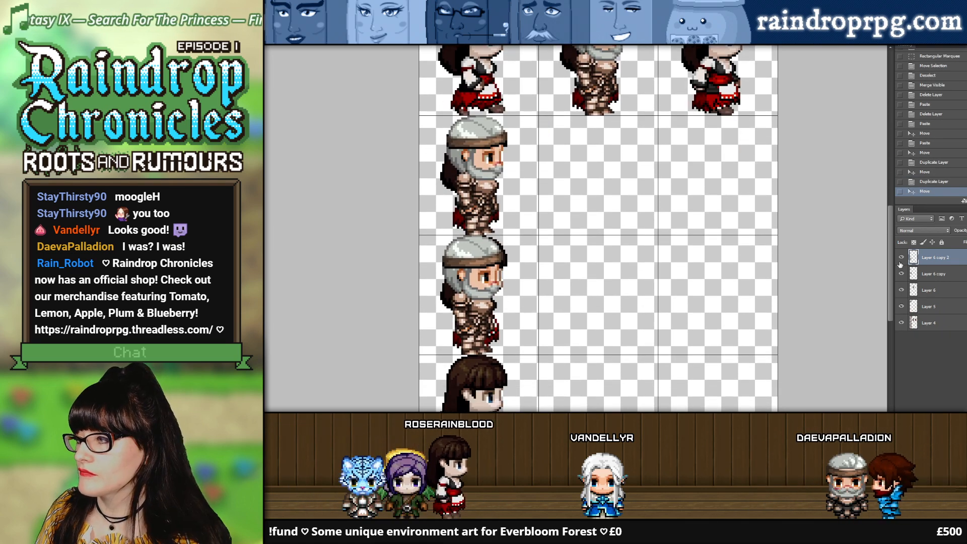
Step: Nudge the fourth-row Daeva copy into line with Rose's pose and duplicate it into the first column's last row
left_click(901, 258)
left_click(900, 257)
left_click(900, 257)
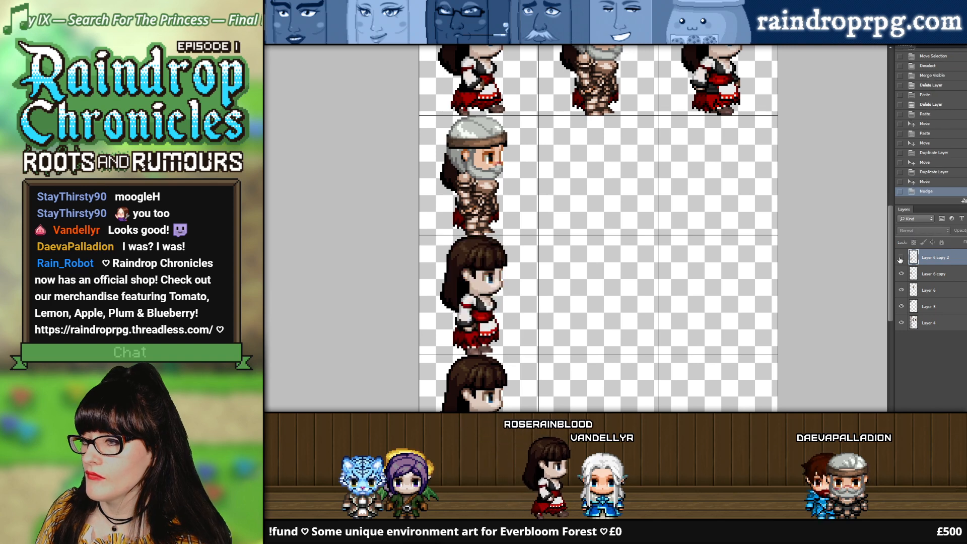
left_click(901, 258)
key("Right")
scroll(630, 222, "down", 4)
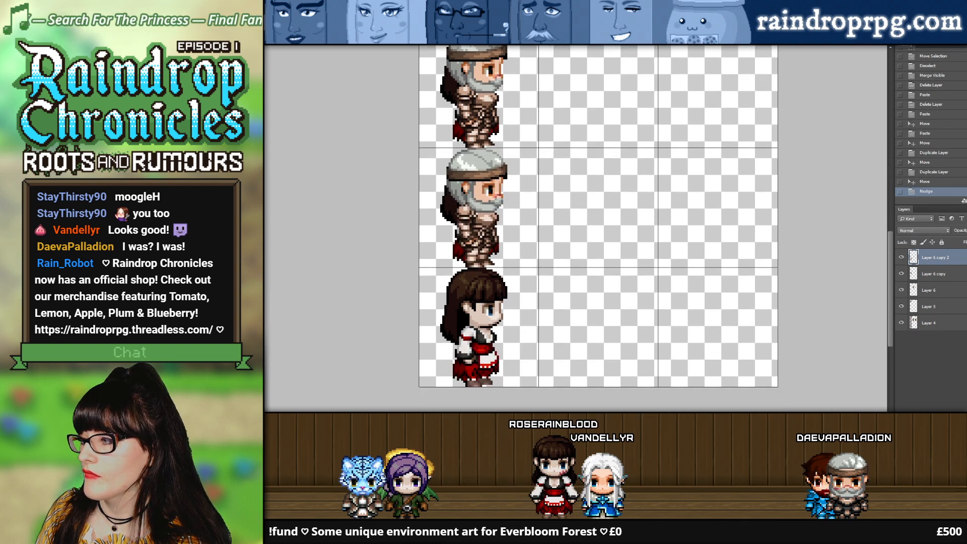
left_click_drag(478, 190, 477, 310)
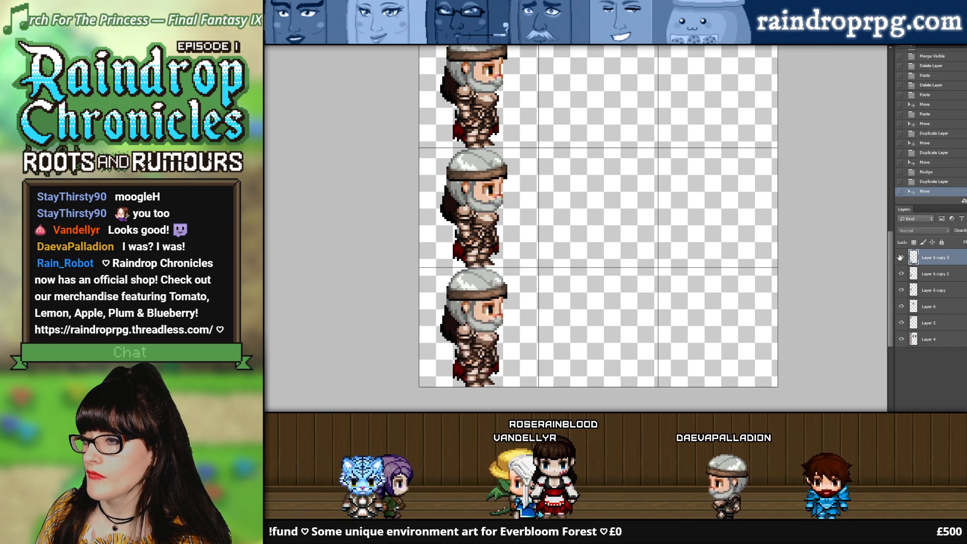
Step: Copy the first right-facing Daeva walking sprite into the larger grid and align it over Rose in the second row's first cell
scroll(632, 192, "up", 7)
scroll(630, 188, "up", 5)
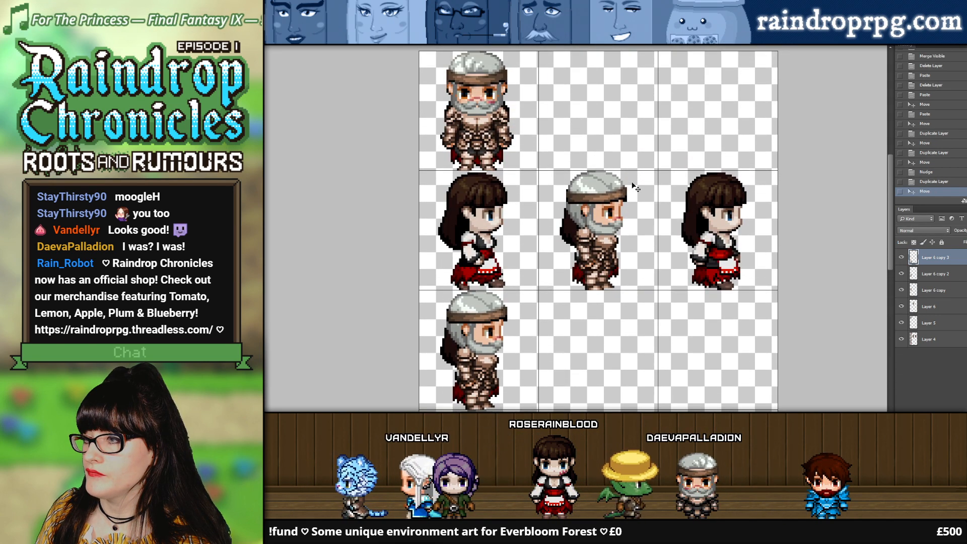
left_click(312, 39)
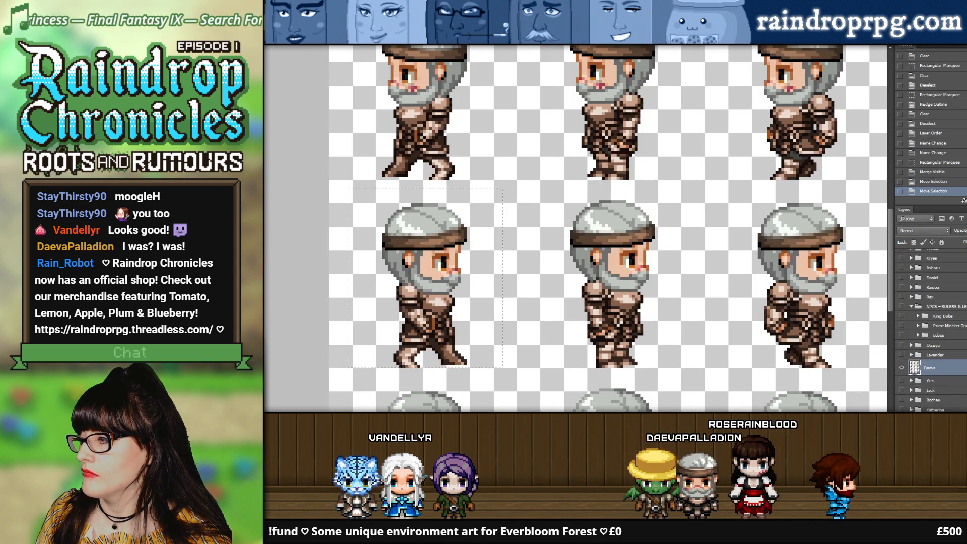
left_click(373, 39)
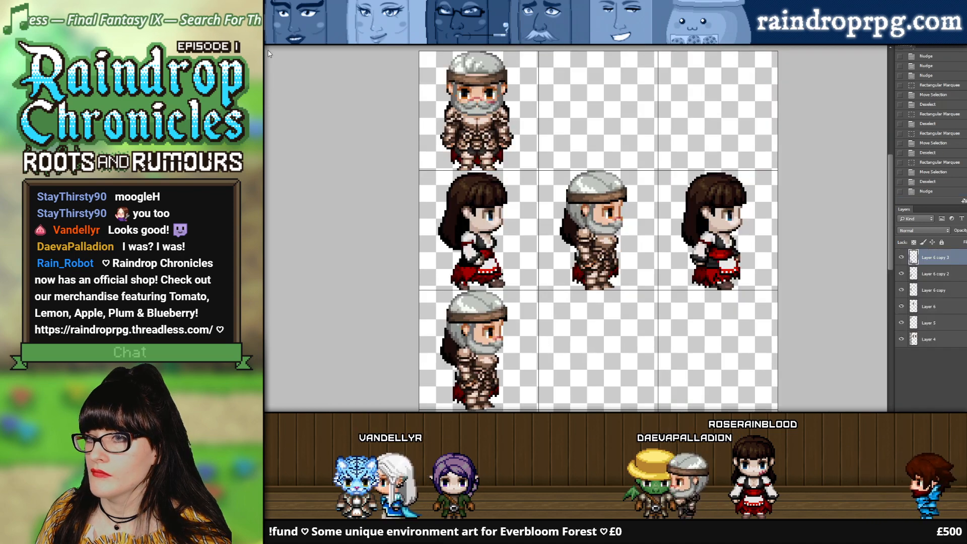
scroll(507, 147, "down", 2)
key("ctrl+v")
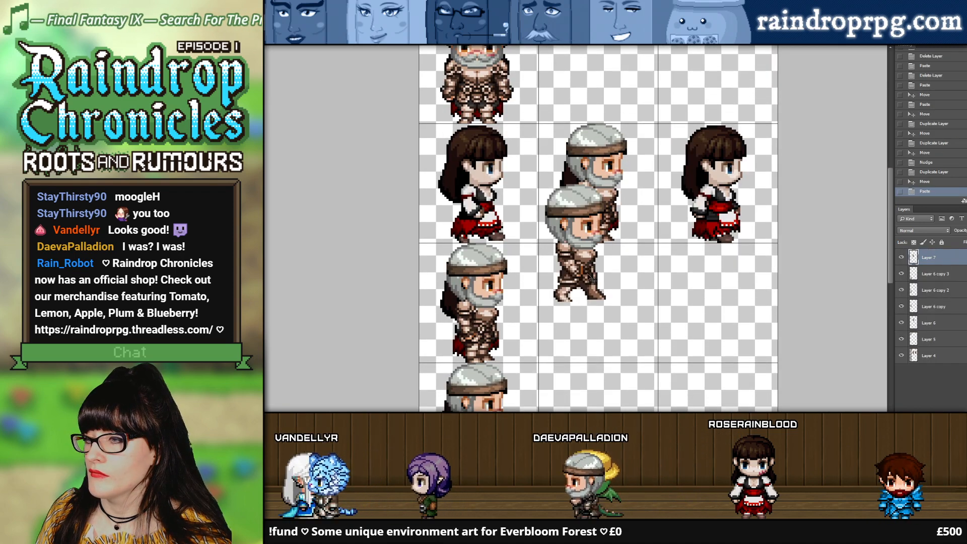
left_click_drag(588, 268, 492, 212)
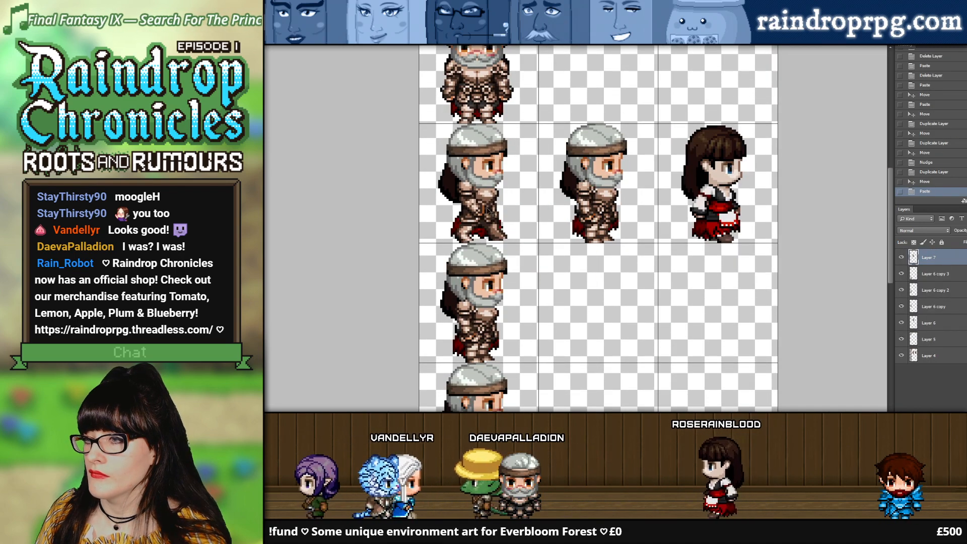
left_click(901, 258)
left_click(901, 257)
left_click(900, 258)
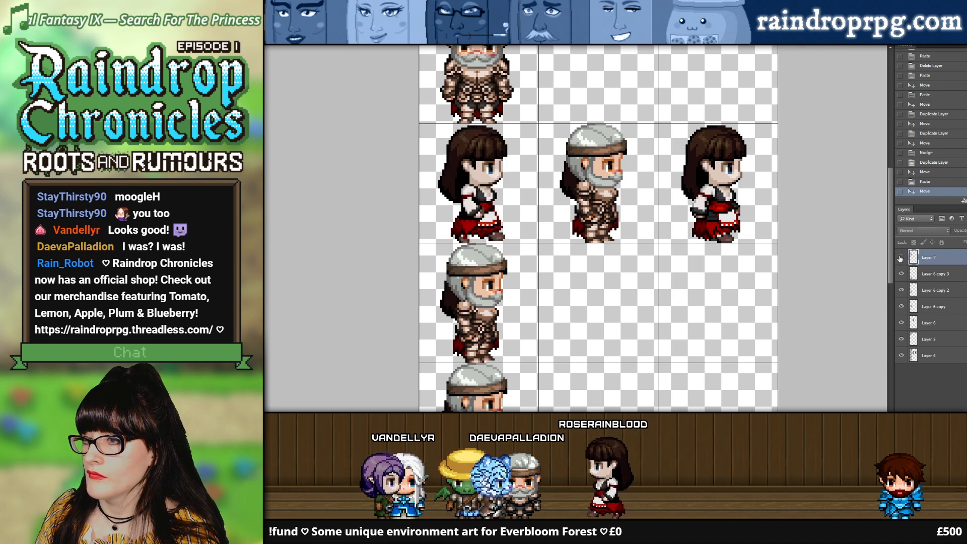
left_click(900, 257)
Step: Copy the third right-facing Daeva walking sprite into the second row's last cell and nudge it into line with Rose's pose
left_click(352, 41)
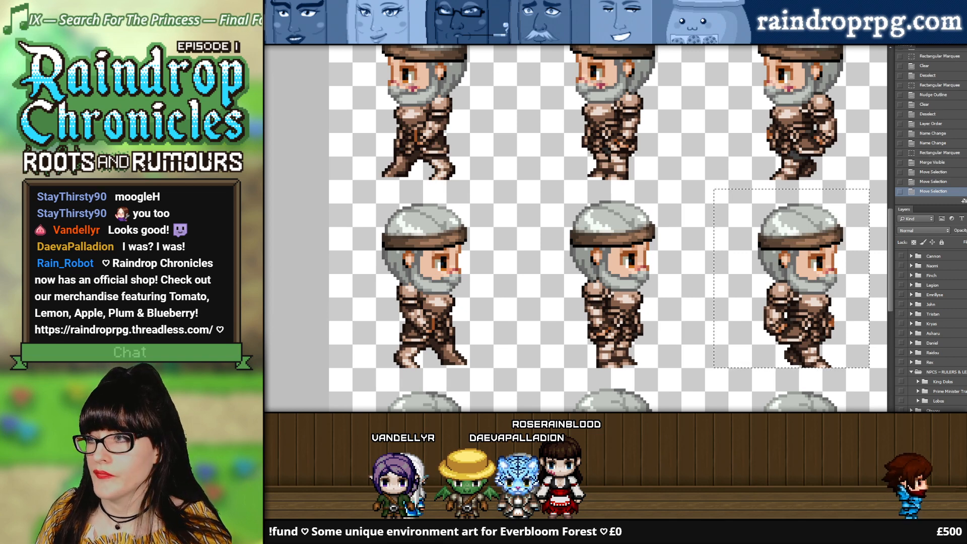
left_click(705, 40)
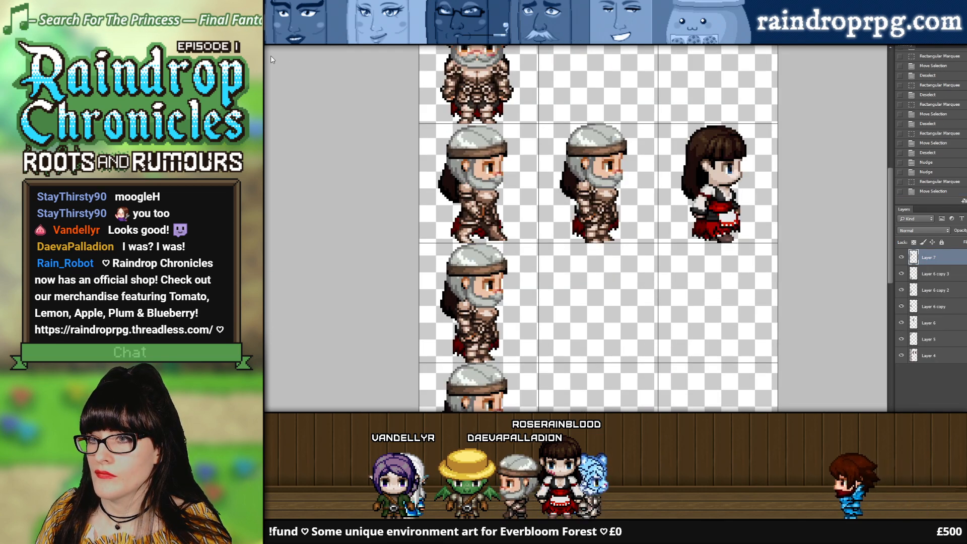
key("ctrl+v")
left_click_drag(610, 259, 743, 205)
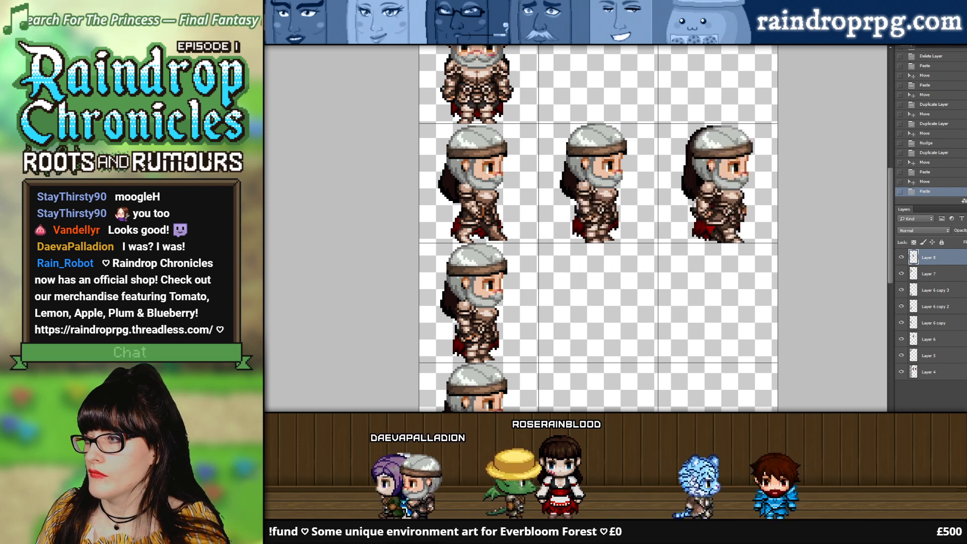
key("Down")
left_click(899, 257)
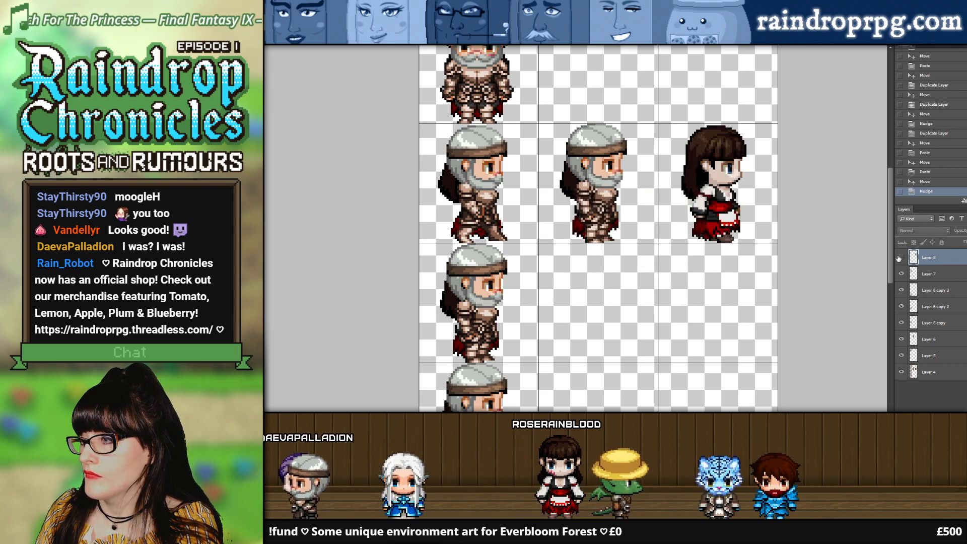
left_click(899, 258)
left_click(899, 258)
left_click(899, 258)
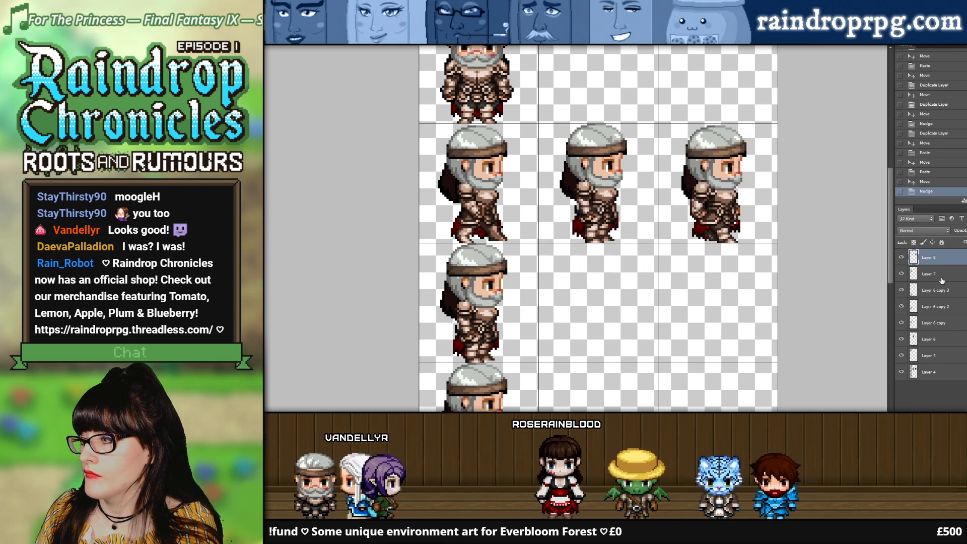
Step: Merge all the Daeva sprite layers into one layer above Layer 4 and compare its alignment with the Rose sprites
left_click(932, 354, "shift")
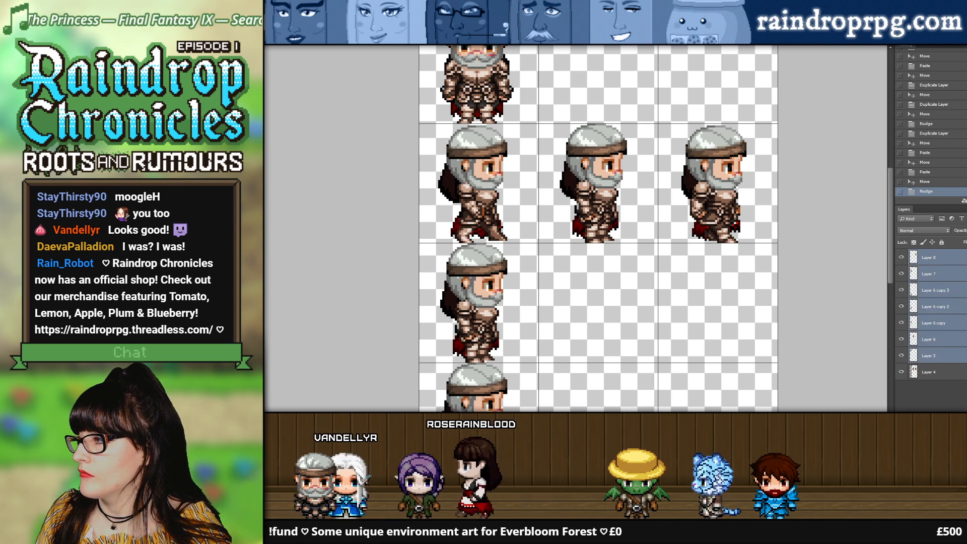
key("ctrl+e")
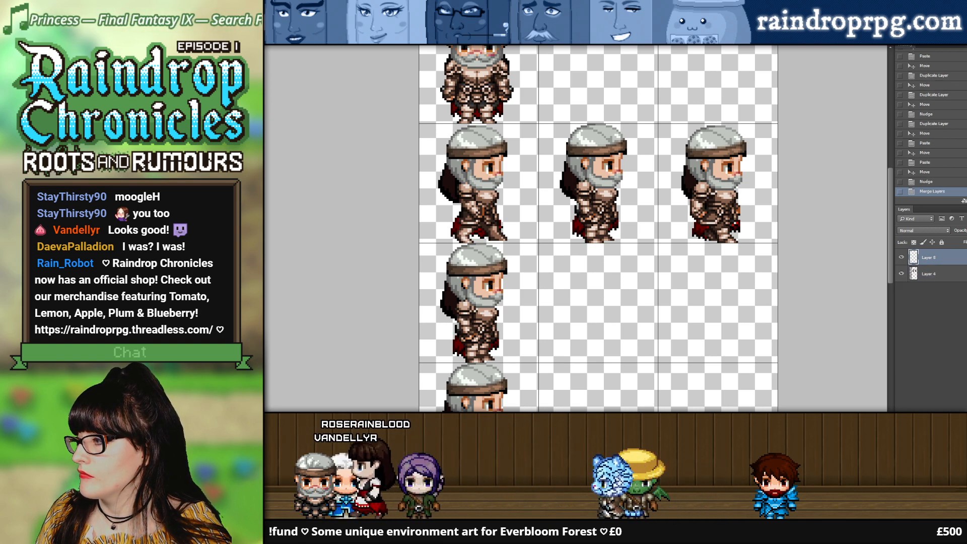
left_click(901, 258)
left_click(901, 257)
left_click(901, 258)
left_click(901, 258)
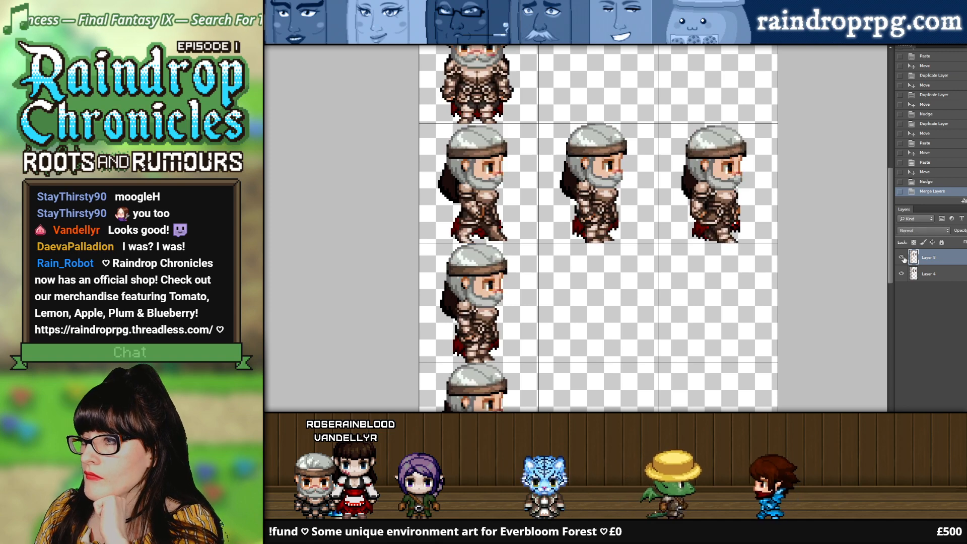
left_click(901, 257)
left_click(901, 258)
left_click(902, 258)
left_click(901, 258)
left_click(901, 258)
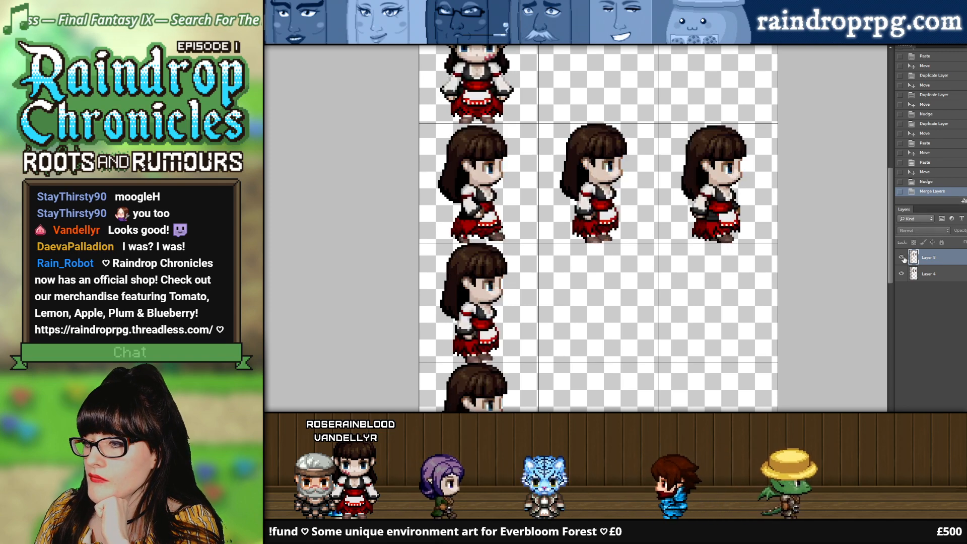
left_click(901, 258)
Step: Check the lower rows against Rose's sprites and hide Layer 4 so only the Daeva sprites show
scroll(759, 232, "down", 5)
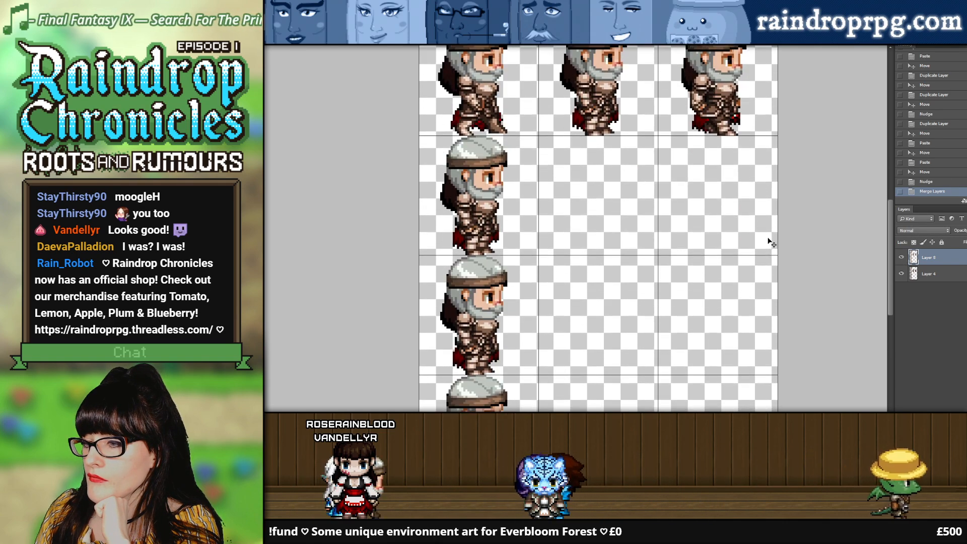
scroll(769, 241, "down", 1)
left_click(901, 258)
left_click(901, 257)
left_click(901, 274)
scroll(649, 210, "up", 1)
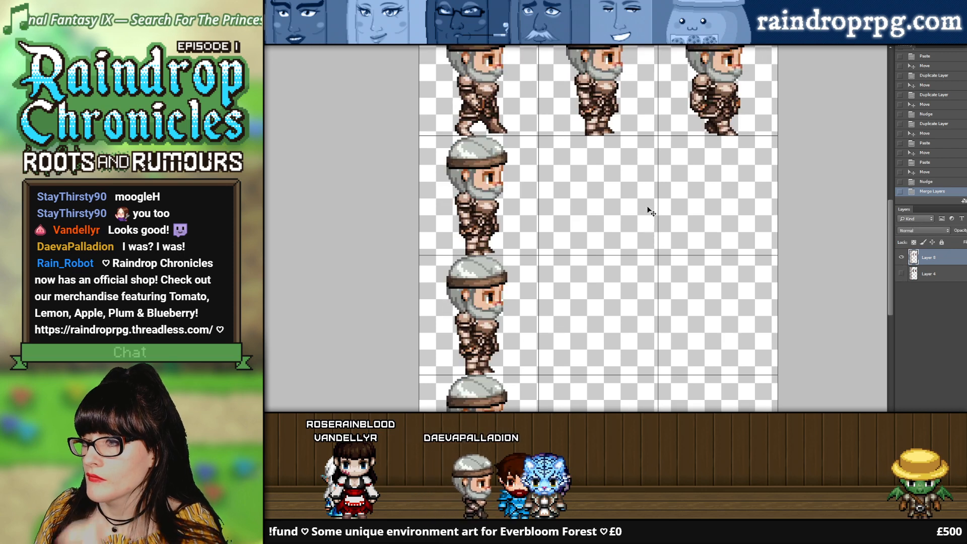
scroll(649, 210, "up", 4)
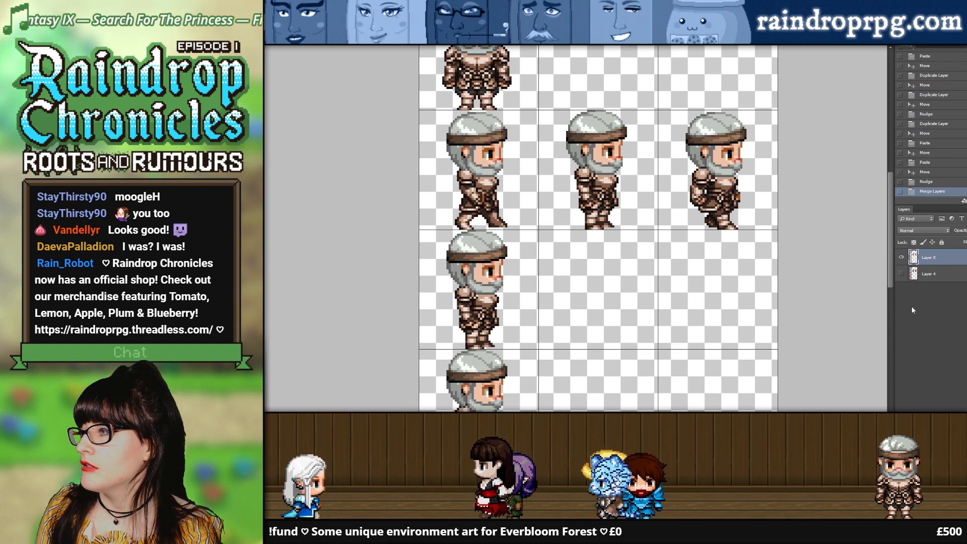
Step: Switch back to the character document and revert its history to the Rectangular Marquee state before Merge Visible, restoring the separate layer groups
key("ctrl+Tab")
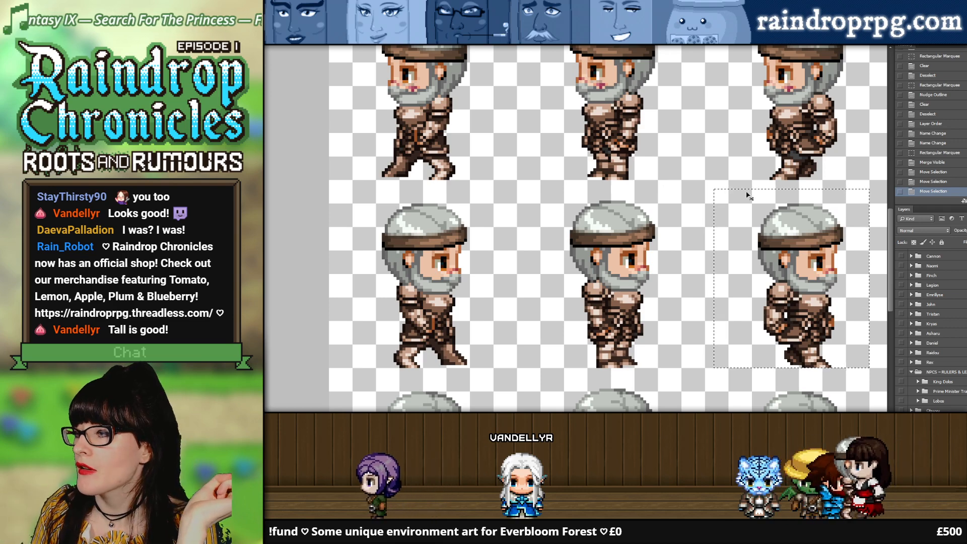
mouse_move(889, 247)
left_mouse_down()
mouse_move(894, 171)
mouse_move(893, 244)
left_mouse_up()
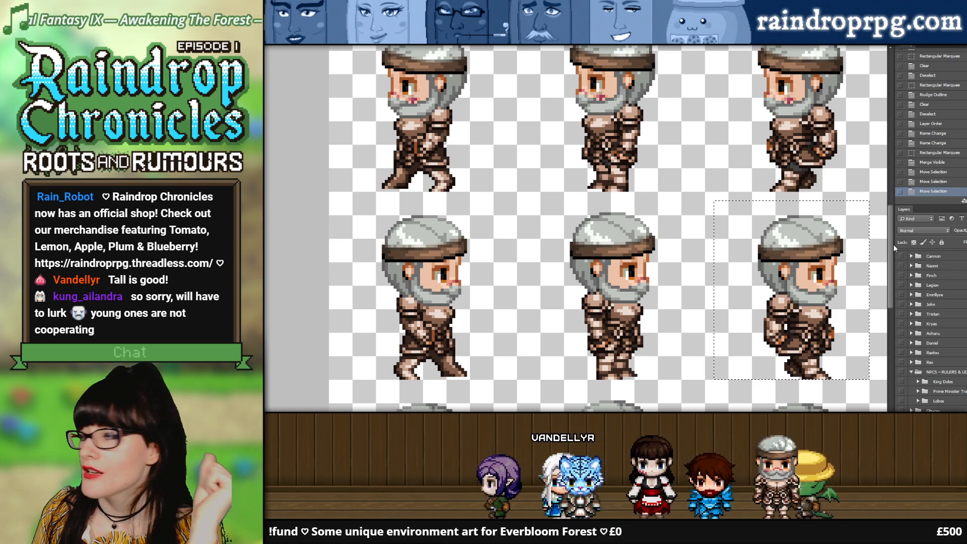
left_click_drag(892, 245, 890, 270)
scroll(949, 396, "down", 3)
scroll(949, 396, "down", 3)
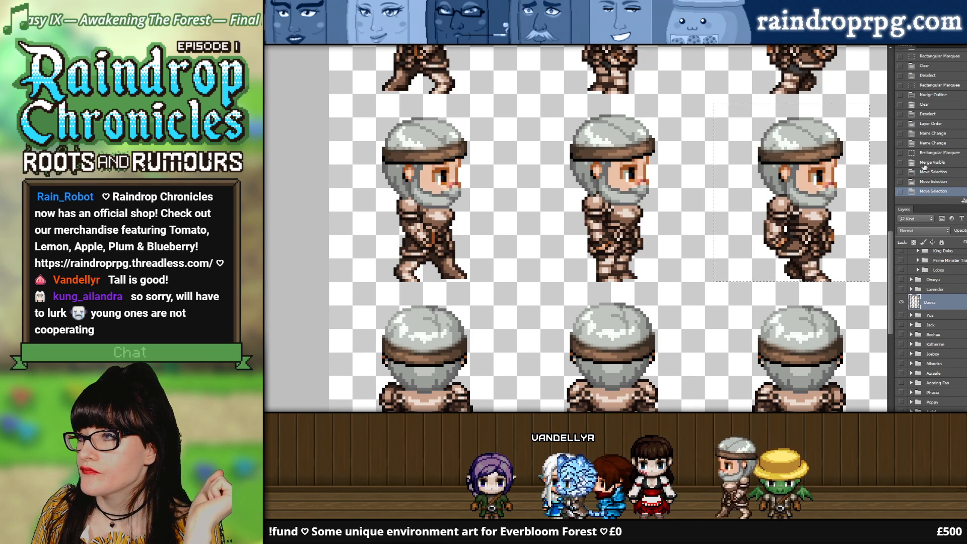
left_click(938, 153)
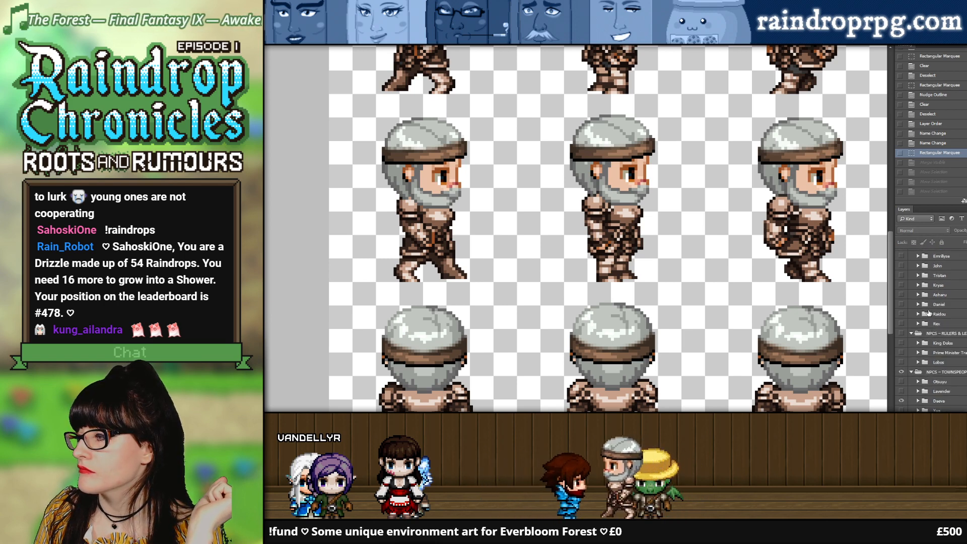
Step: Find the Daeva group under the townspeople NPCs and hide it
scroll(929, 312, "down", 3)
scroll(923, 373, "up", 3)
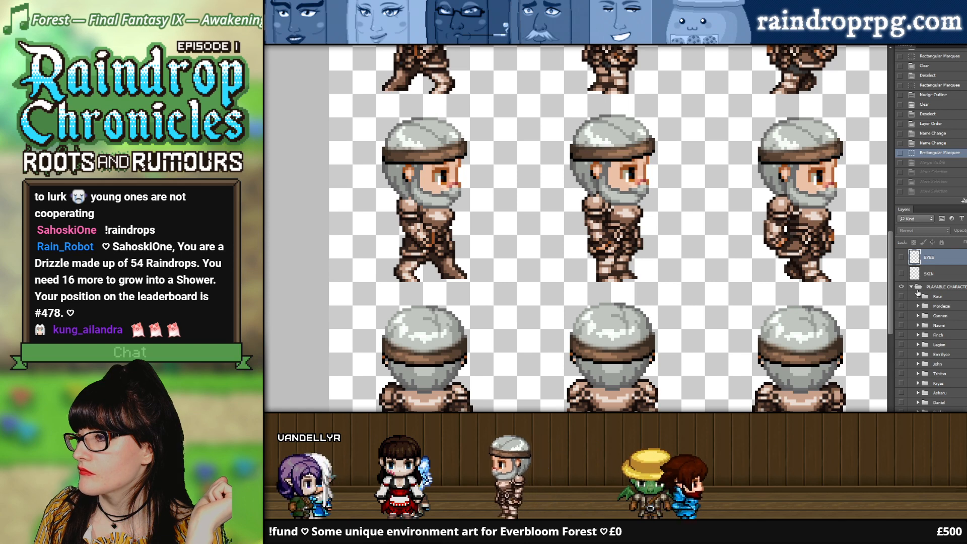
scroll(879, 288, "up", 2)
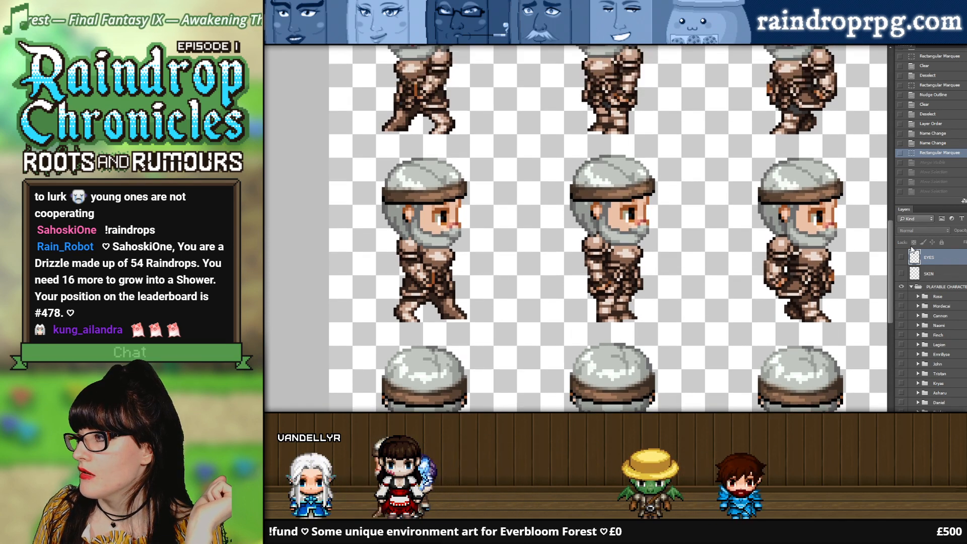
scroll(917, 302, "down", 5)
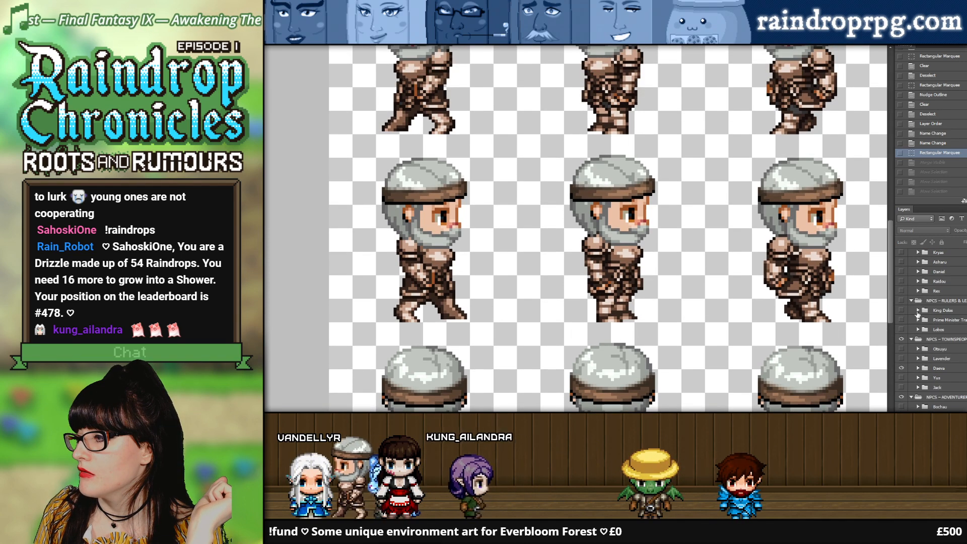
left_click(918, 368)
left_click(917, 369)
left_click(901, 368)
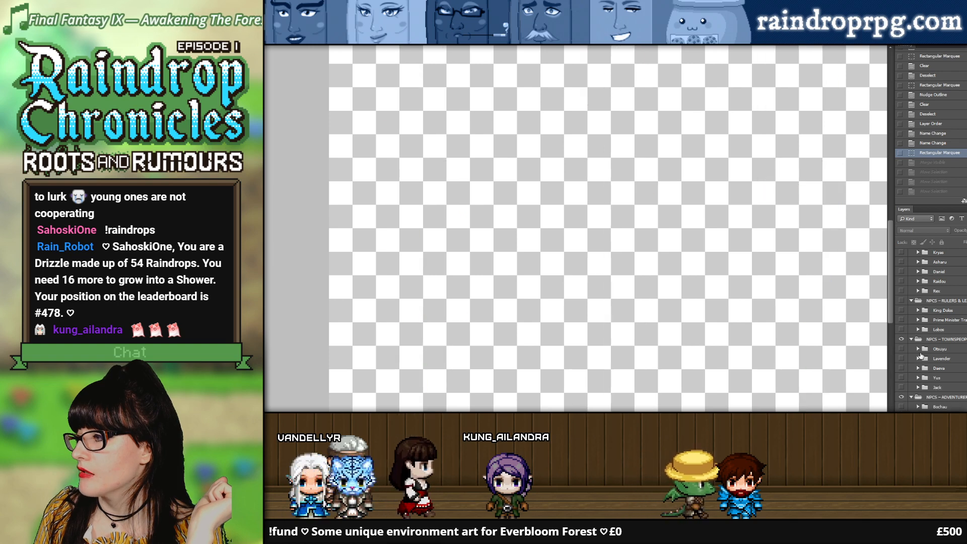
Step: Show the Asharu group among the playable characters and clear the old selection
scroll(927, 322, "down", 2)
scroll(923, 383, "up", 5)
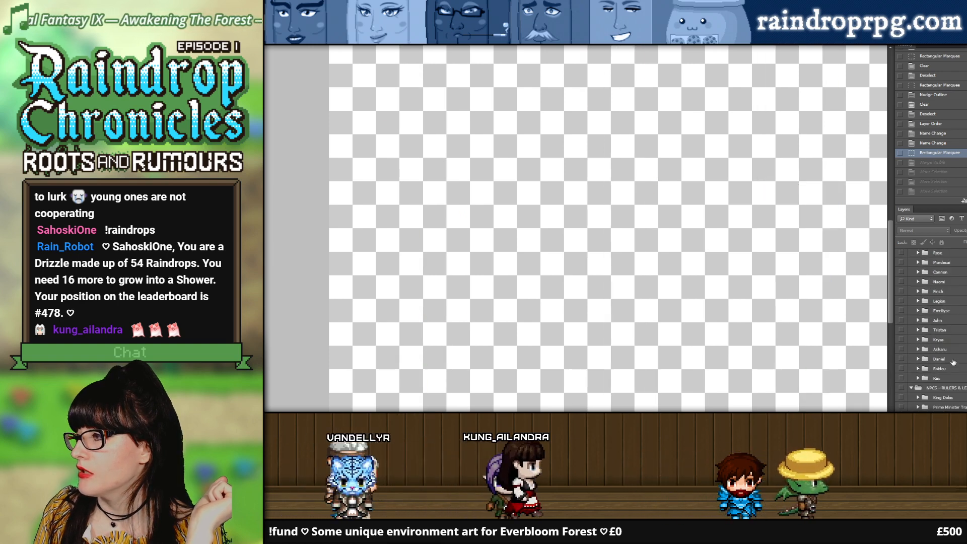
scroll(916, 339, "up", 2)
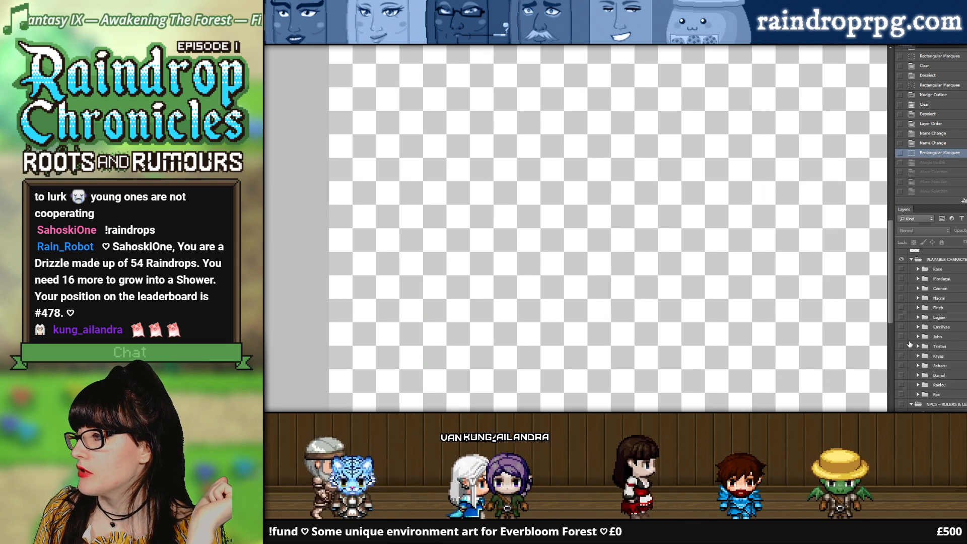
scroll(909, 344, "down", 1)
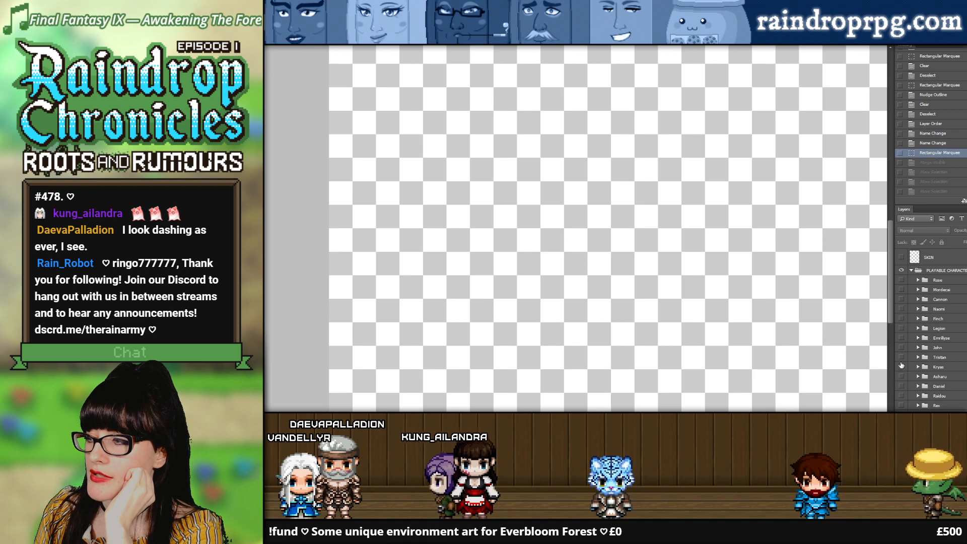
left_click(901, 376)
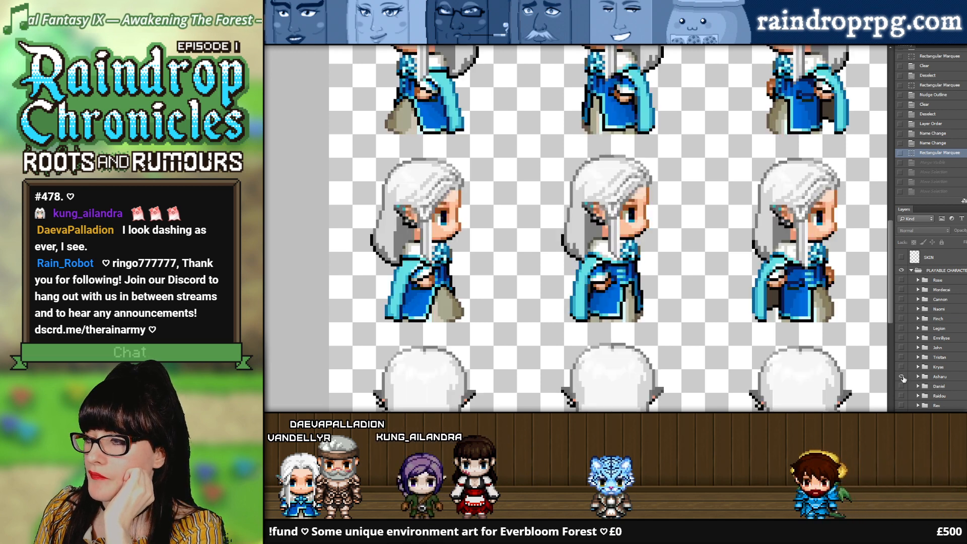
scroll(692, 230, "up", 5)
scroll(692, 231, "up", 5)
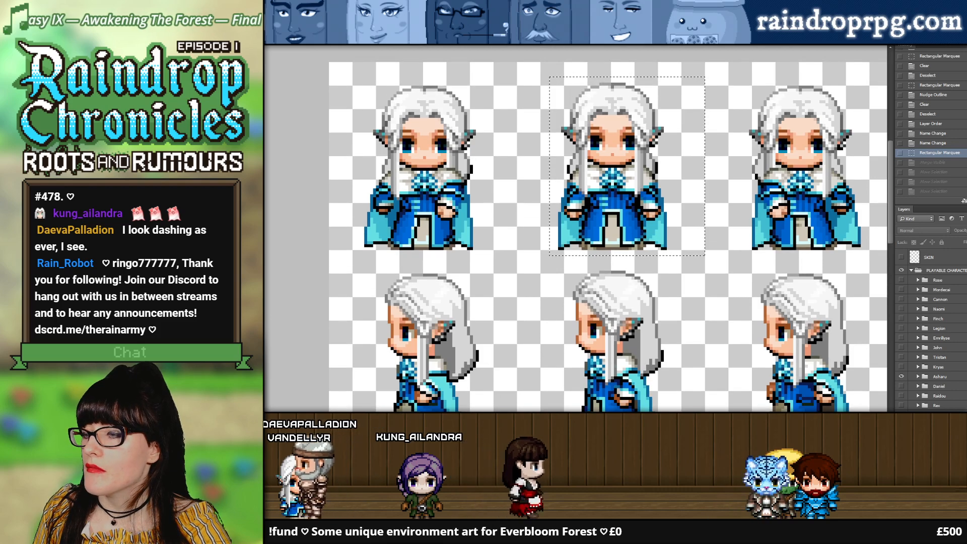
scroll(343, 156, "right", 1)
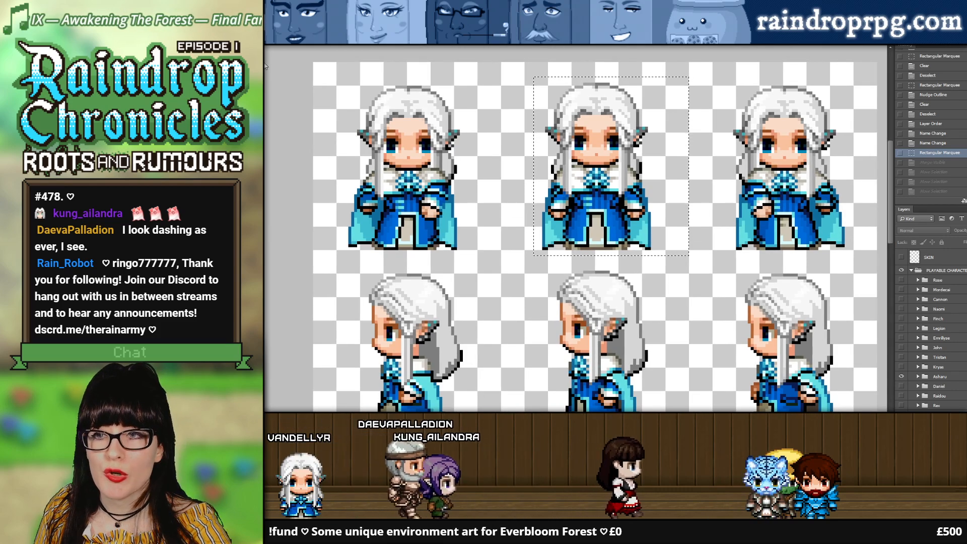
key("ctrl+d")
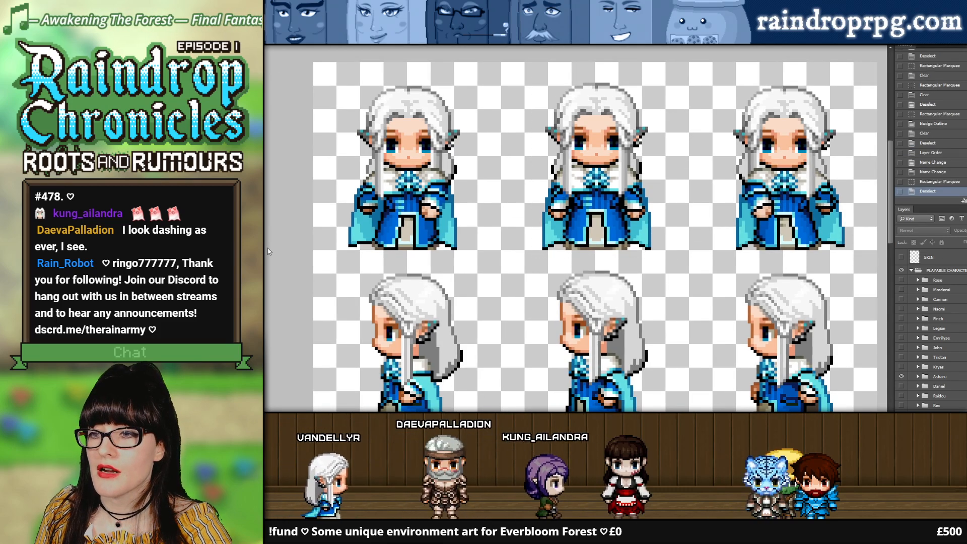
Step: Select the middle front-facing Asharu sprite with a rectangular marquee that encloses the whole figure and merge the visible layers
scroll(563, 160, "down", 2)
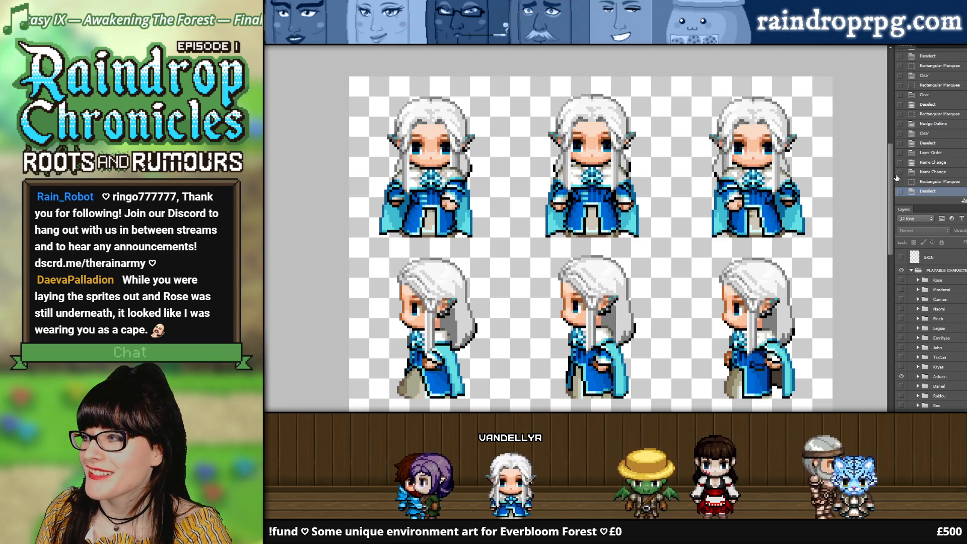
mouse_move(891, 177)
left_mouse_down()
mouse_move(888, 229)
mouse_move(889, 179)
left_mouse_up()
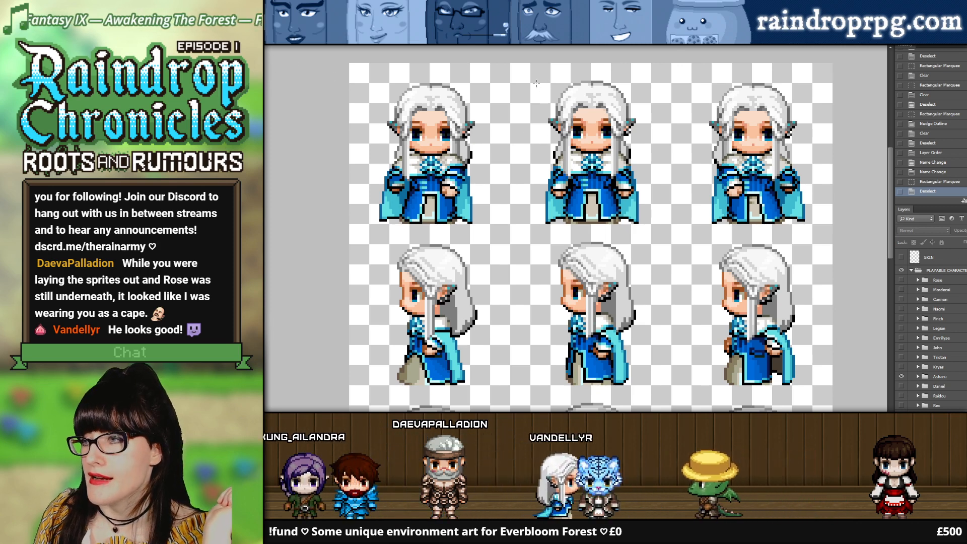
left_click_drag(535, 83, 642, 225)
left_click(643, 225)
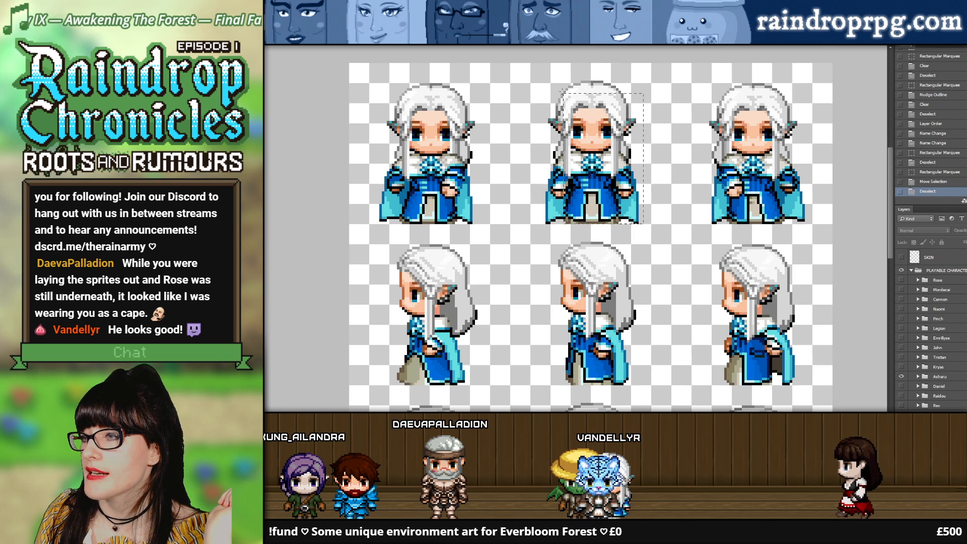
left_click_drag(543, 82, 537, 81)
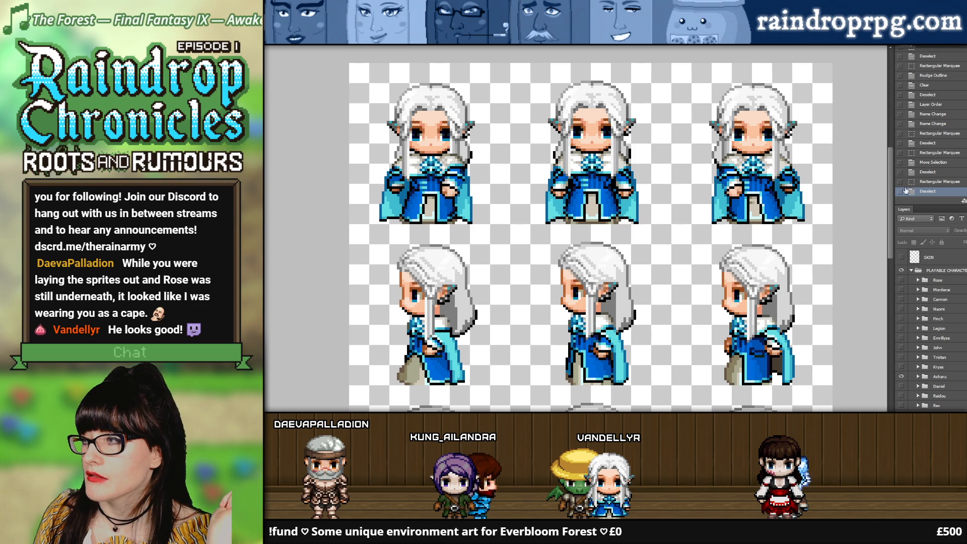
left_click_drag(890, 184, 876, 164)
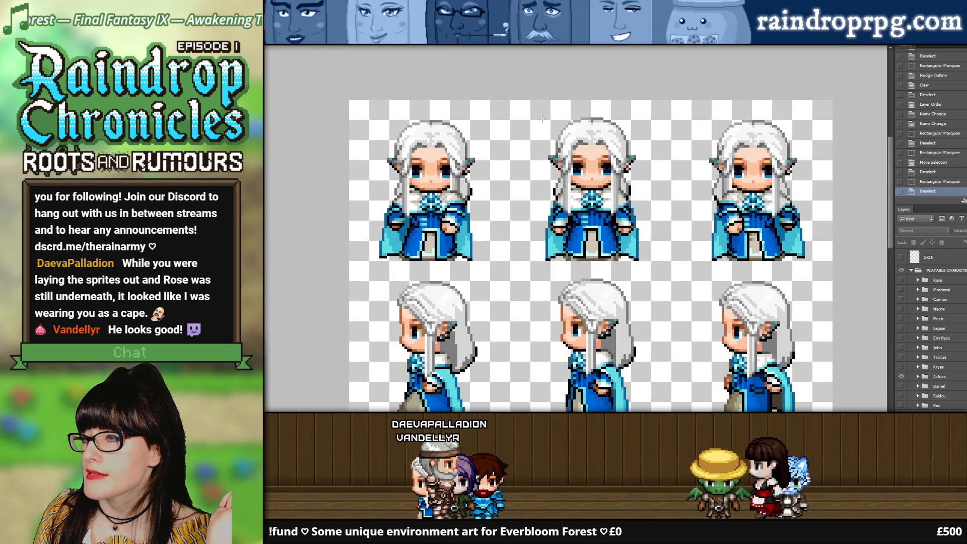
left_click_drag(535, 112, 655, 264)
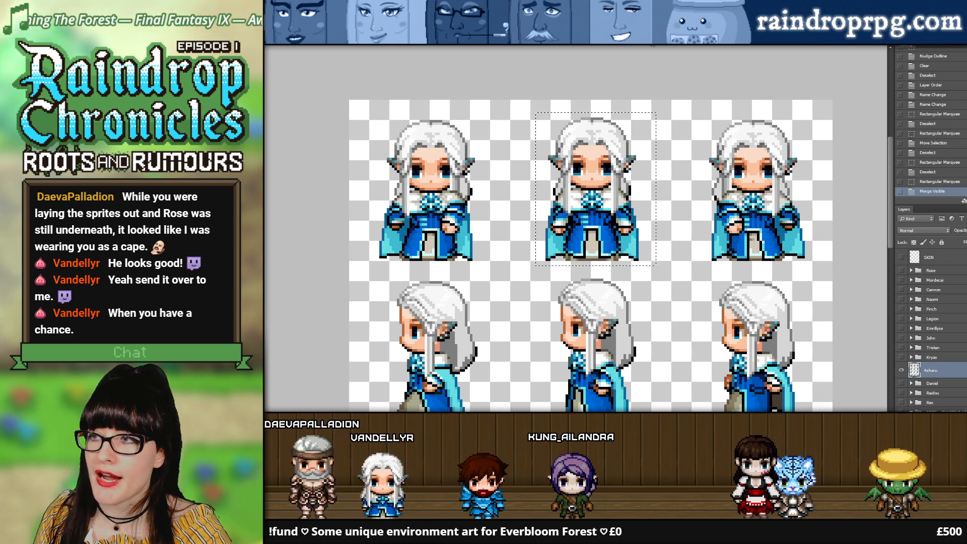
Step: Paste the Asharu sprite into the larger grid document and align it over Daeva's front-facing sprite in the first row's first cell
left_click(650, 39)
left_click(445, 44)
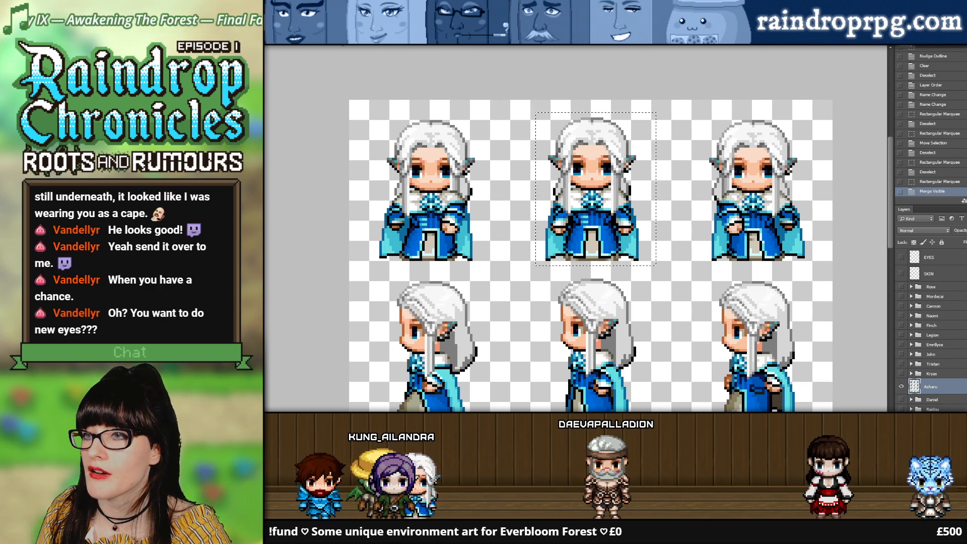
left_click(344, 41)
left_click(393, 40)
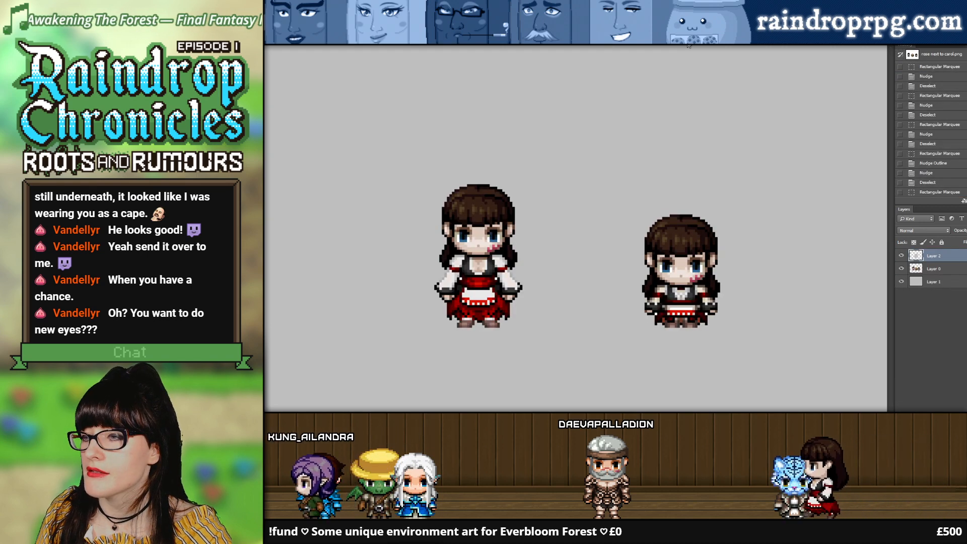
left_click(688, 43)
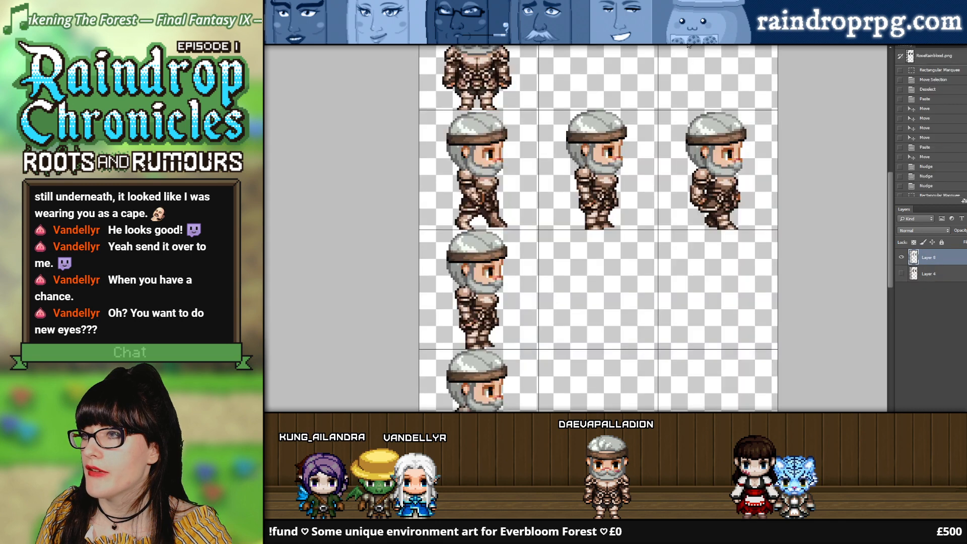
scroll(687, 45, "up", 3)
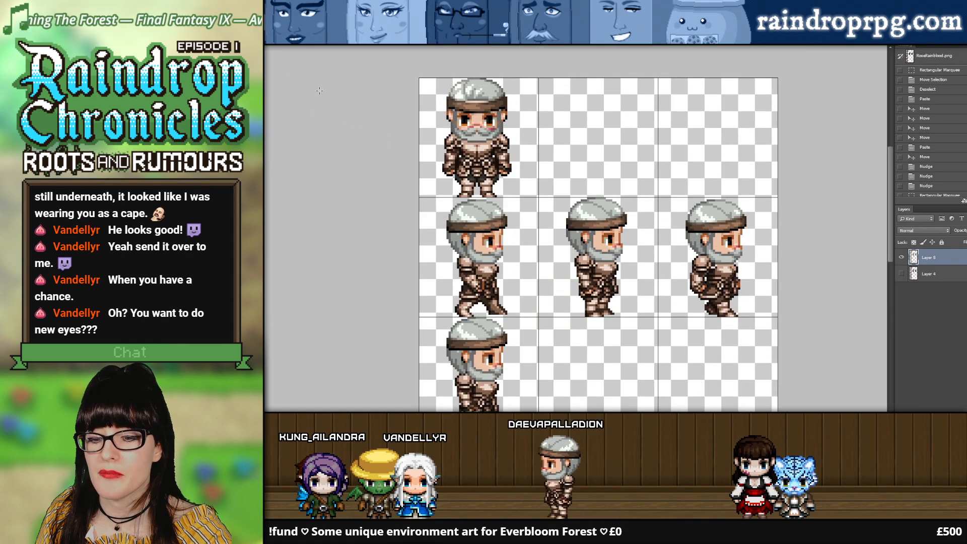
key("ctrl+v")
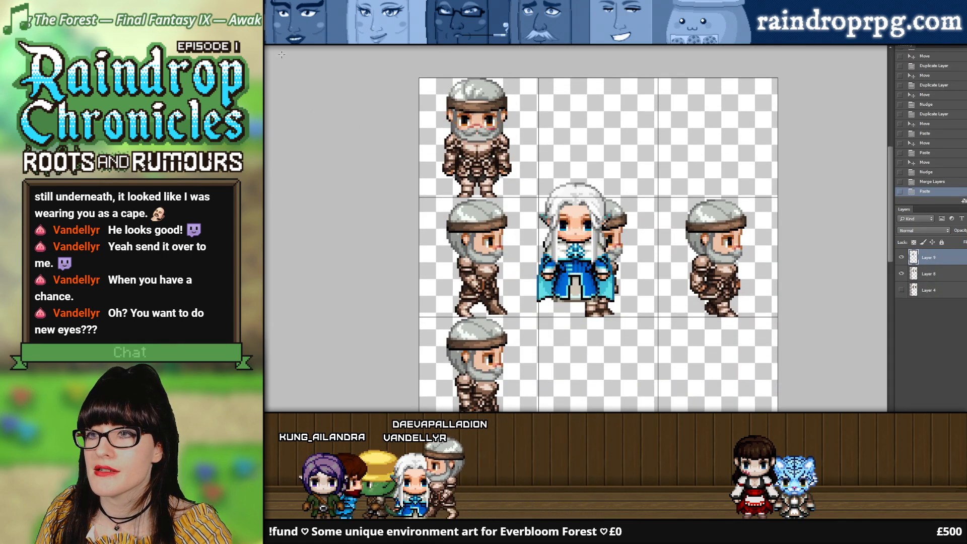
left_click_drag(568, 243, 473, 139)
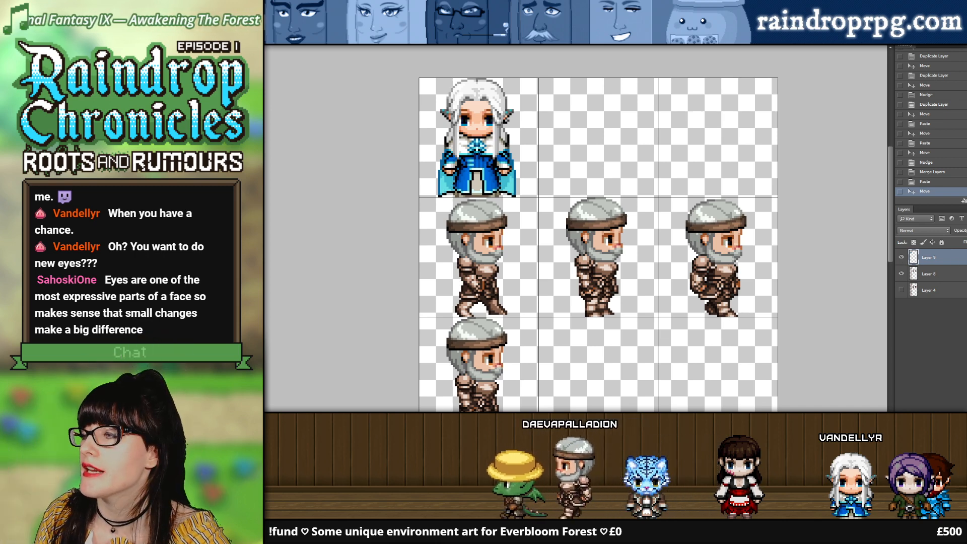
left_click(902, 258)
left_click(902, 258)
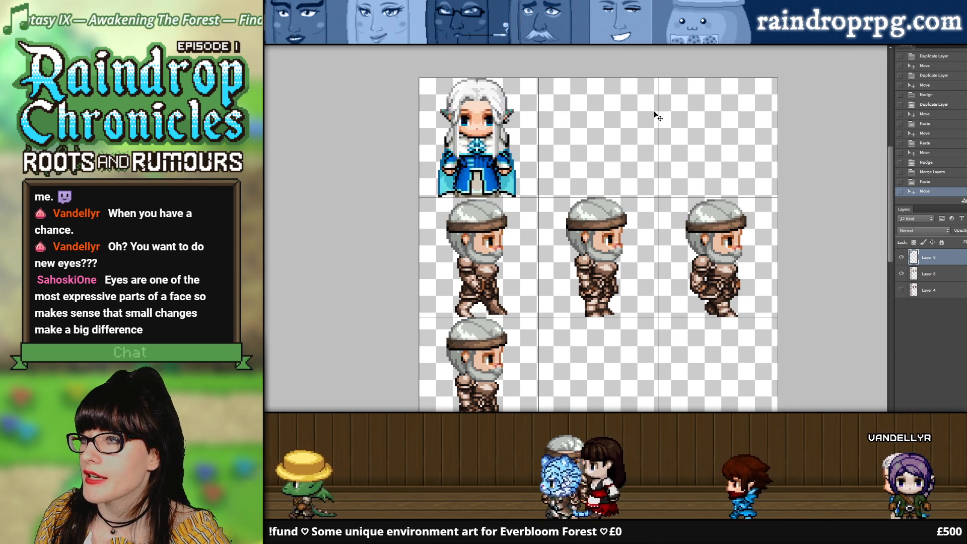
Step: Return to the character document and move the selection frame down onto the middle right-facing Asharu sprite
left_click(428, 41)
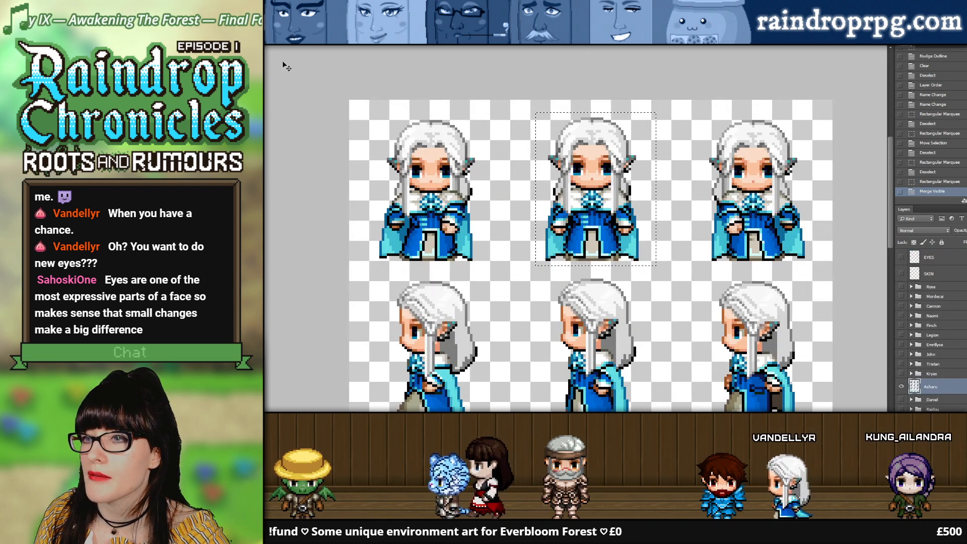
scroll(590, 146, "down", 3)
scroll(590, 146, "down", 1)
left_click_drag(605, 97, 607, 246)
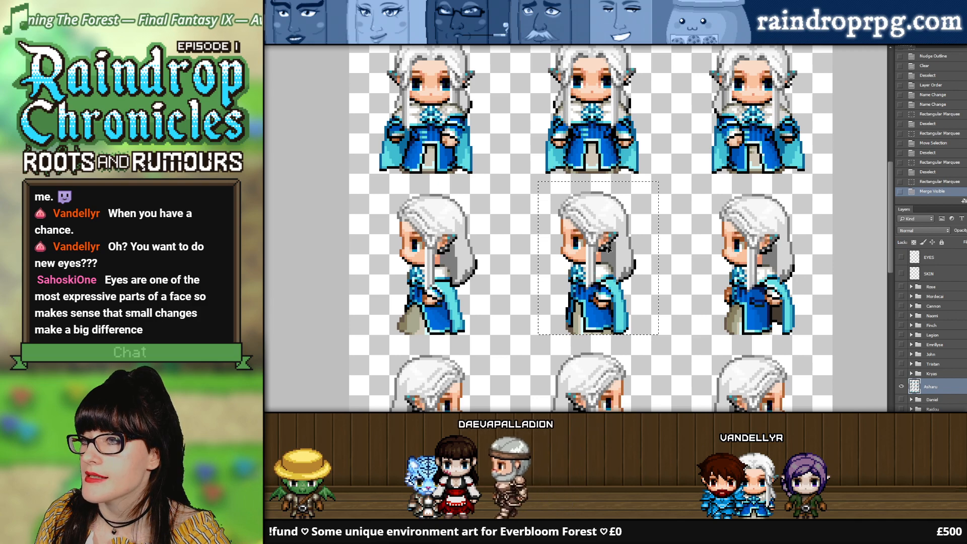
left_click_drag(478, 172, 613, 303)
scroll(498, 297, "down", 3)
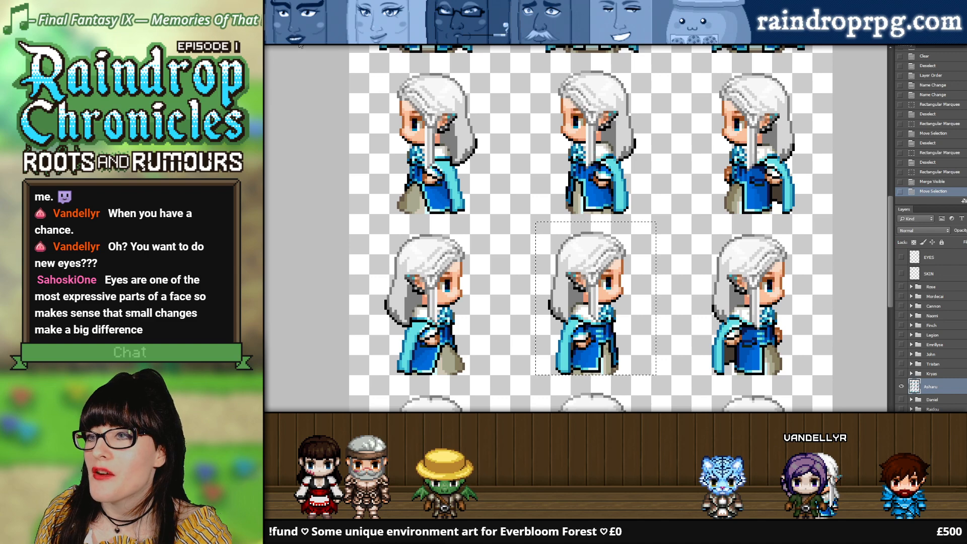
Step: Clear the selection, show Rose's sprites instead of Asharu's and toggle the EYES layer to compare her eyes
left_click(301, 43)
left_click(478, 43)
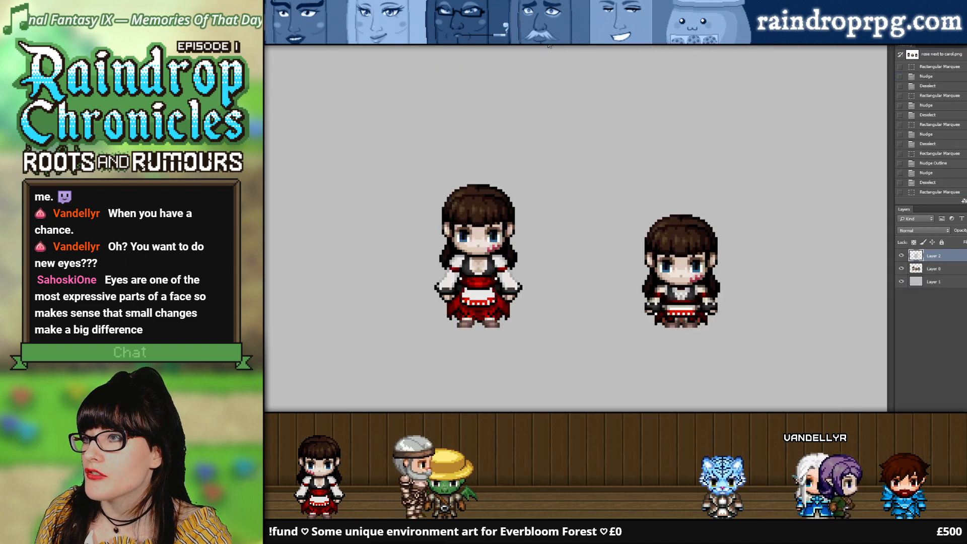
left_click(569, 43)
scroll(671, 161, "up", 5)
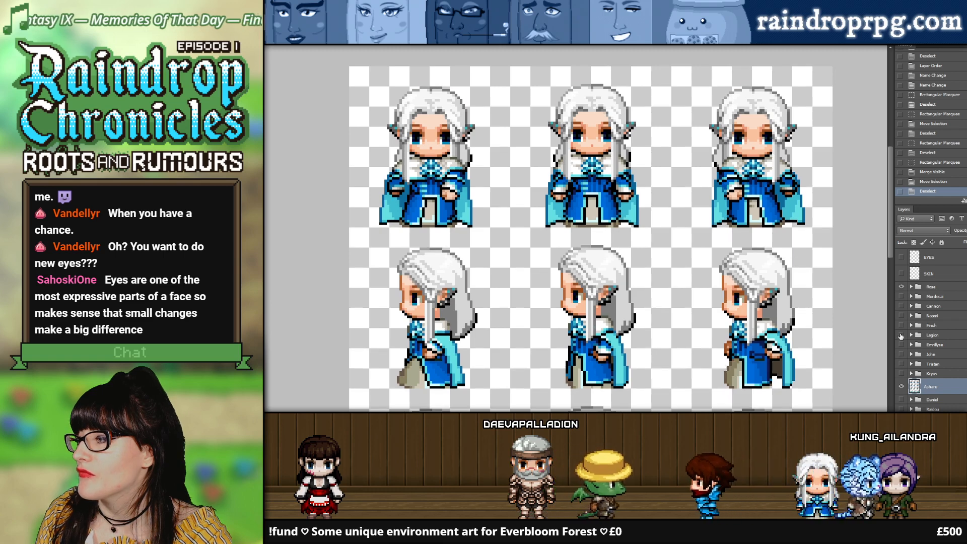
left_click(901, 286, "alt")
left_click(899, 260)
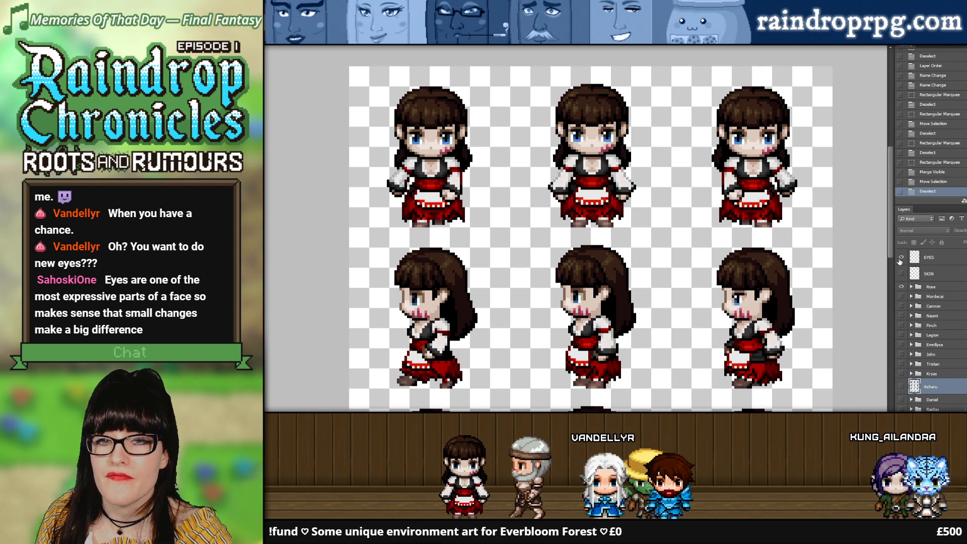
left_click(899, 260)
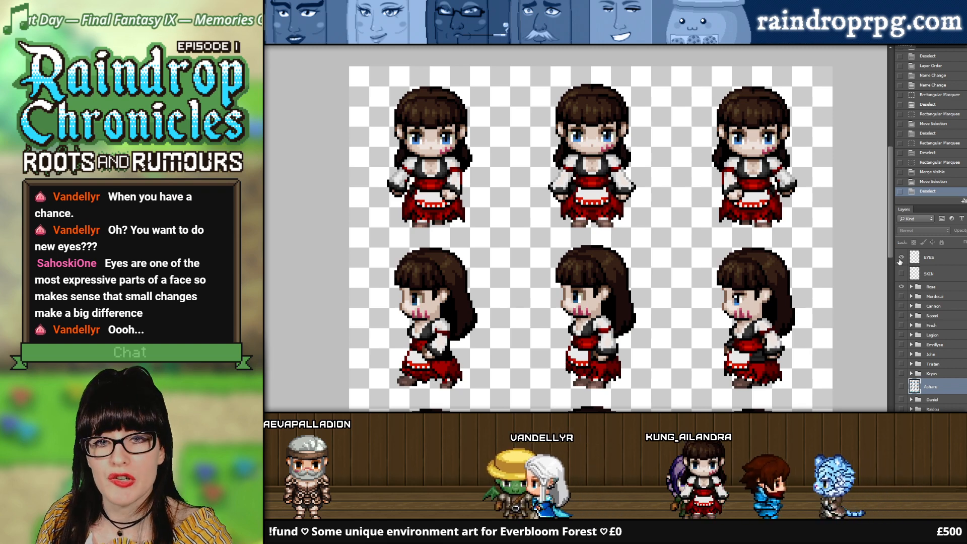
Step: Compare Rose's sprites with the EYES layer off and on, and show Asharu's sprites in place of Rose's with the EYES layer visible
left_click(899, 261)
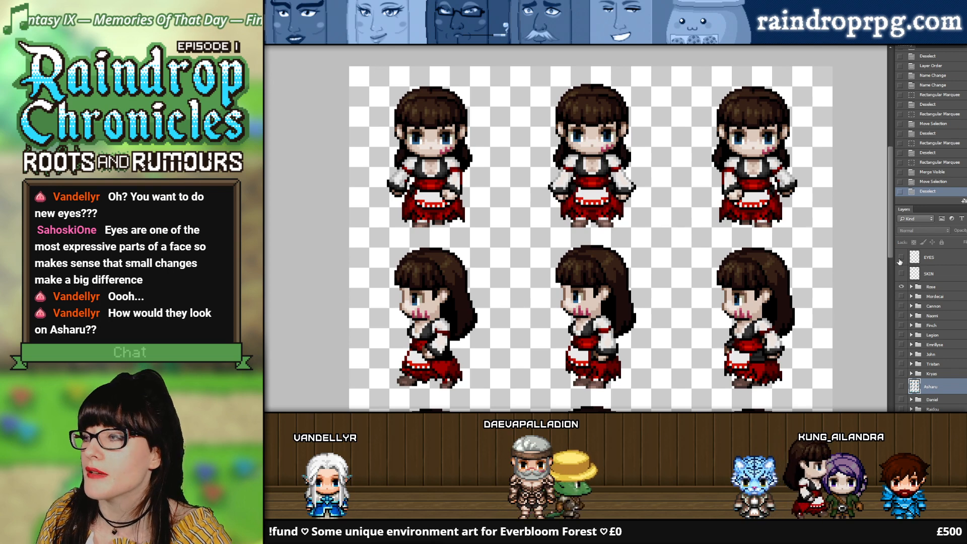
left_click(900, 258)
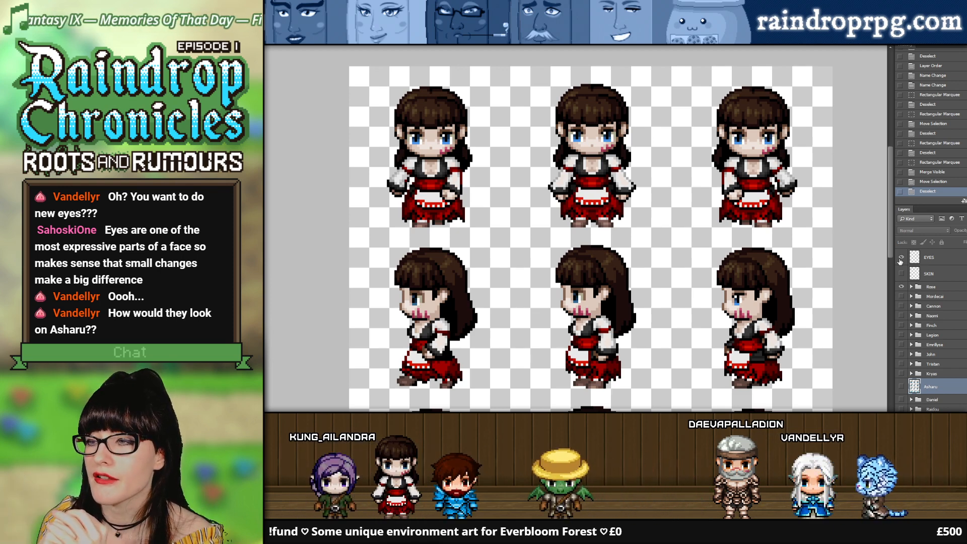
left_click(901, 287)
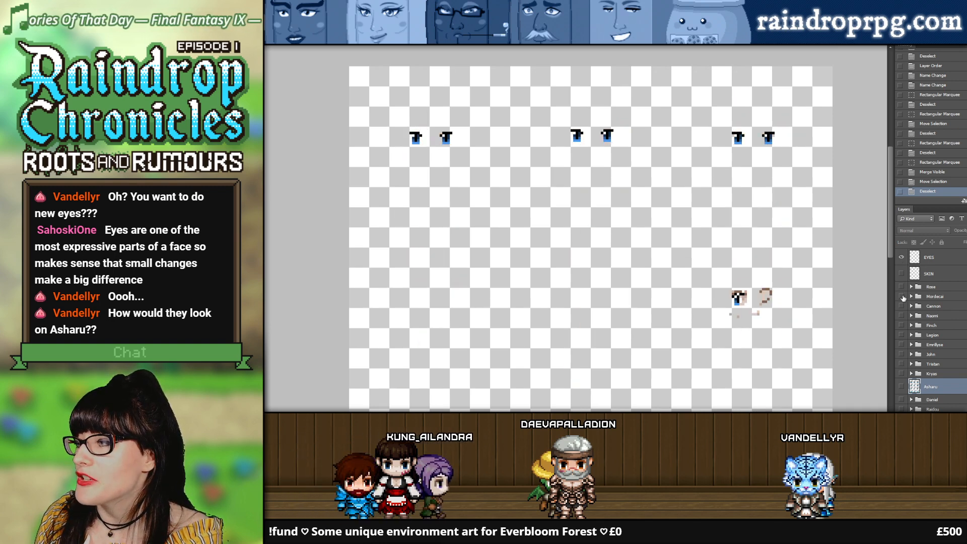
left_click(901, 288)
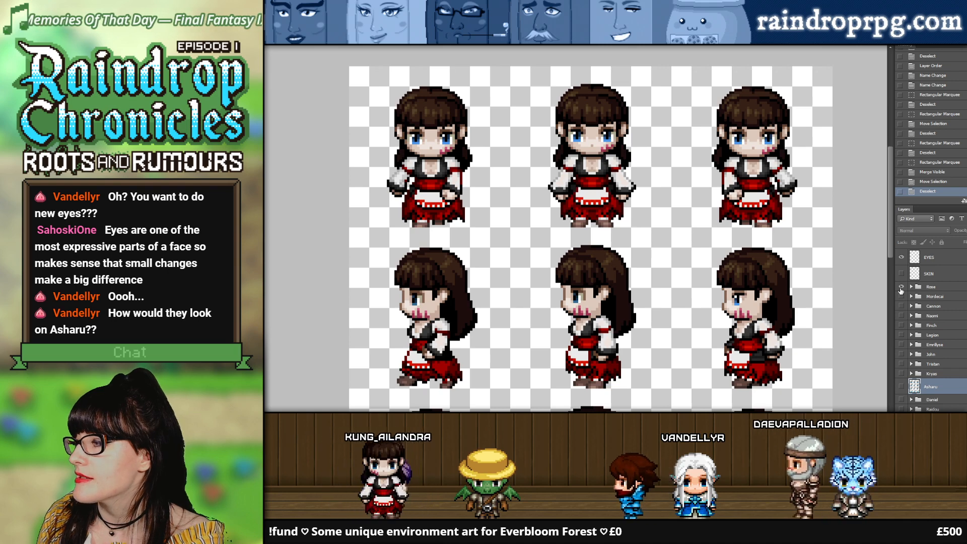
left_click(901, 386)
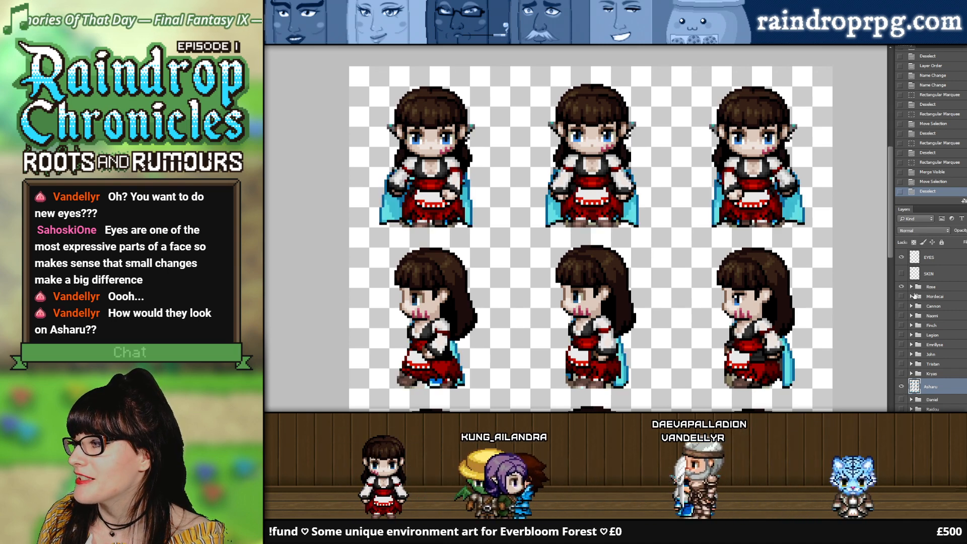
left_click(899, 288)
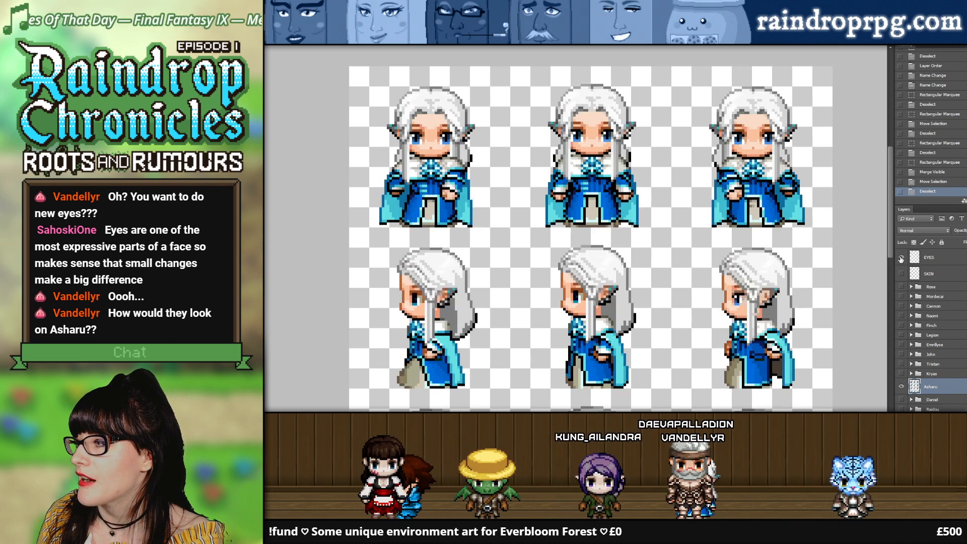